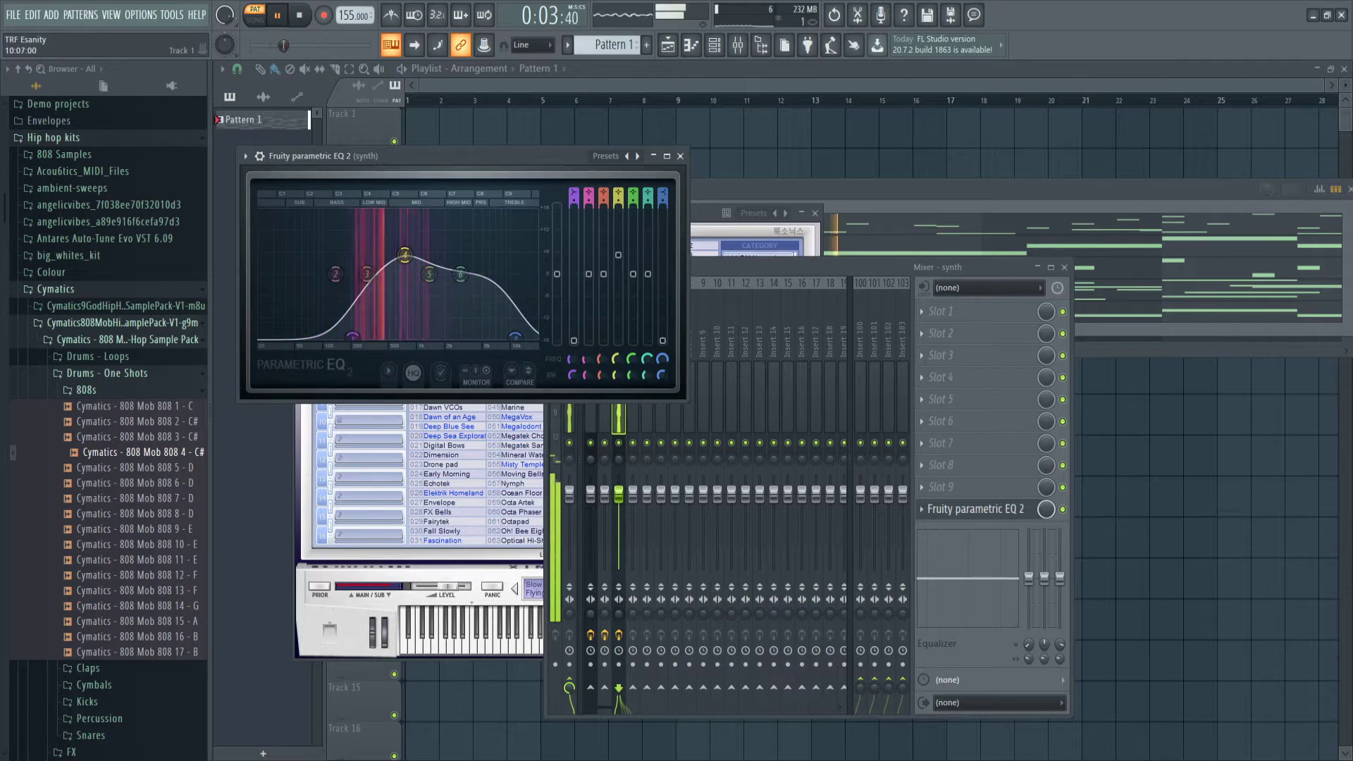
- Add Fruity Reeverb 2 after the EQ on the synth mixer track, set its mix to 51%, and close the synth's windows
left_click(680, 156)
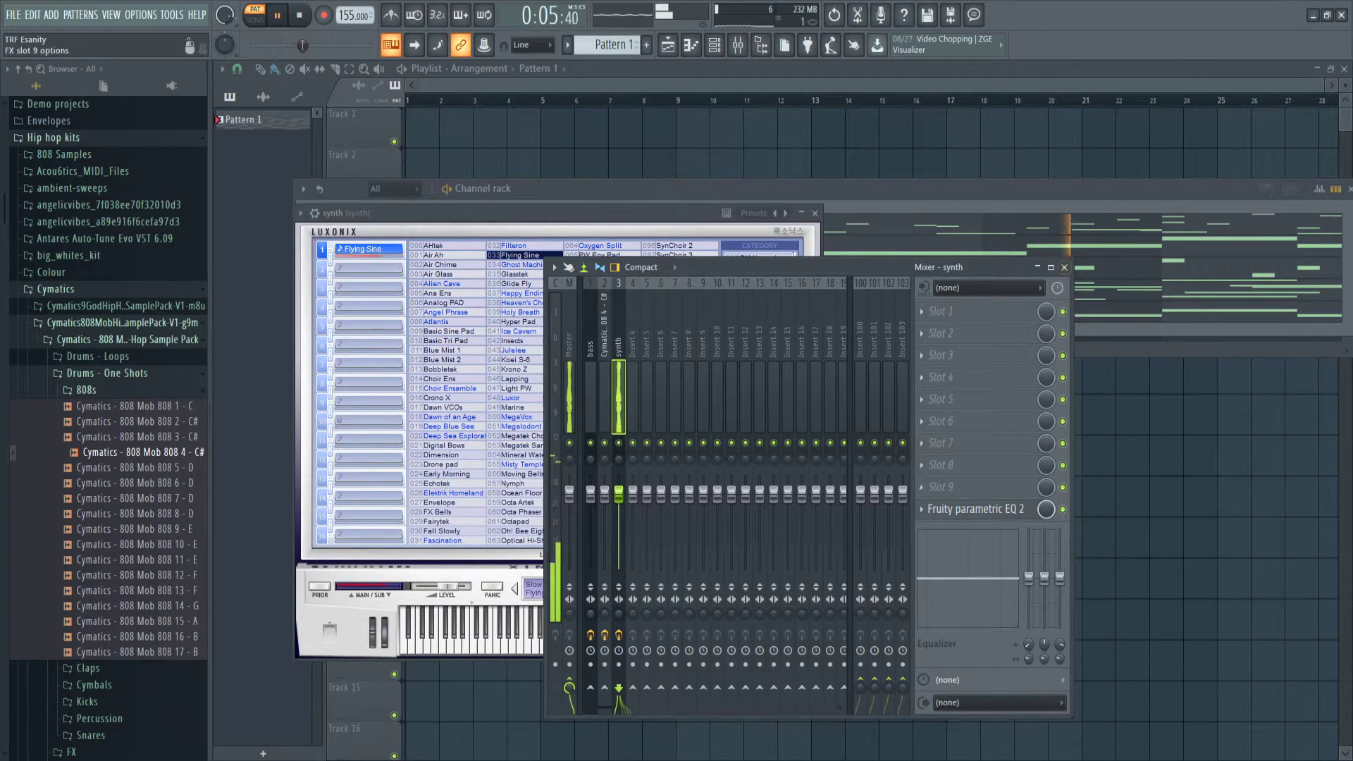
scroll(921, 487, "up", 2)
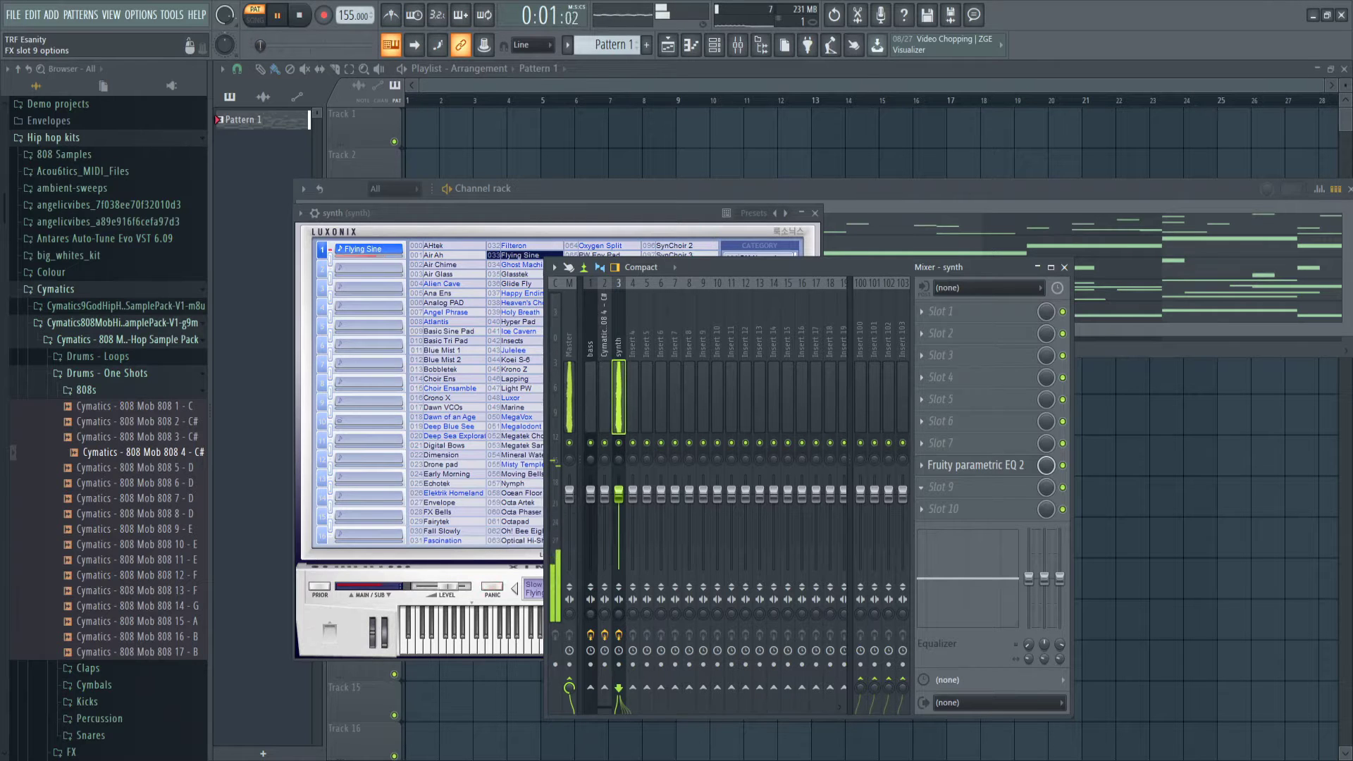
left_click(973, 487)
left_click(598, 296)
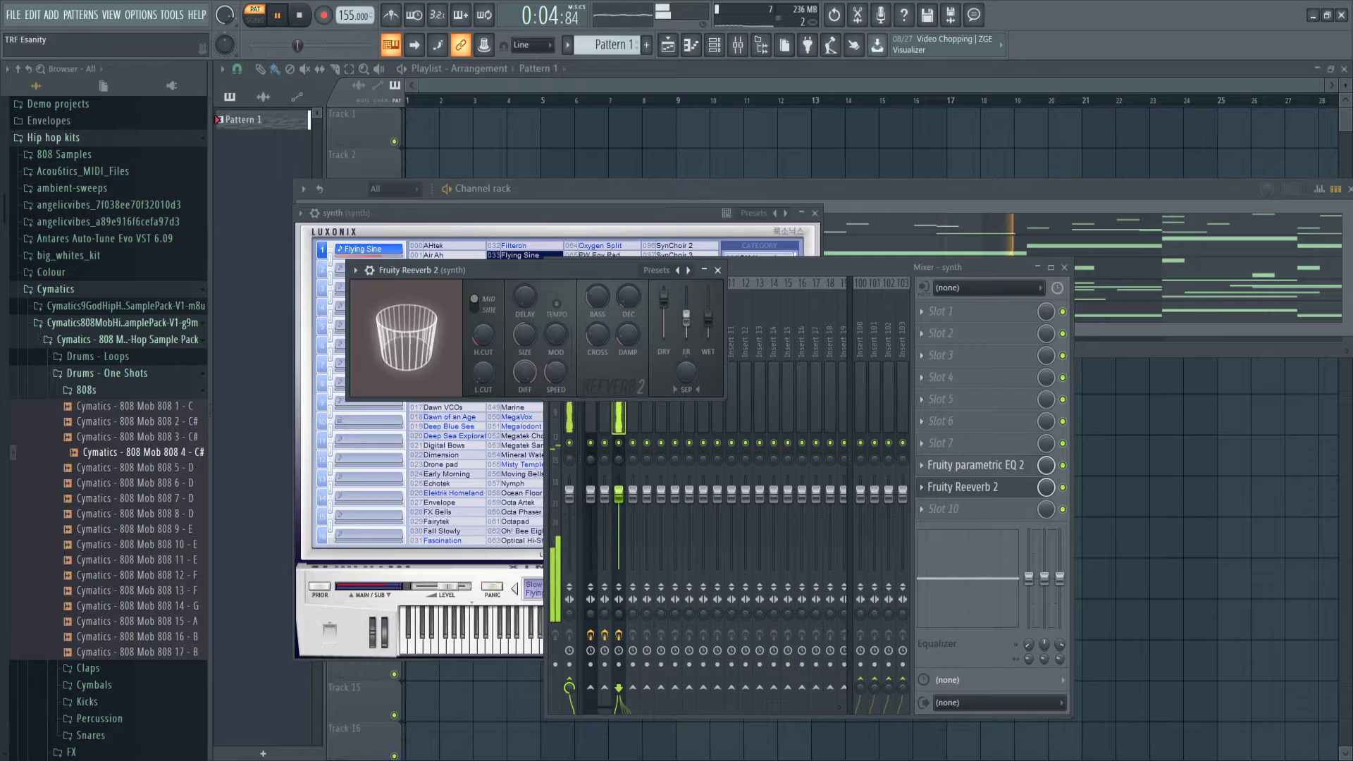
left_click(717, 270)
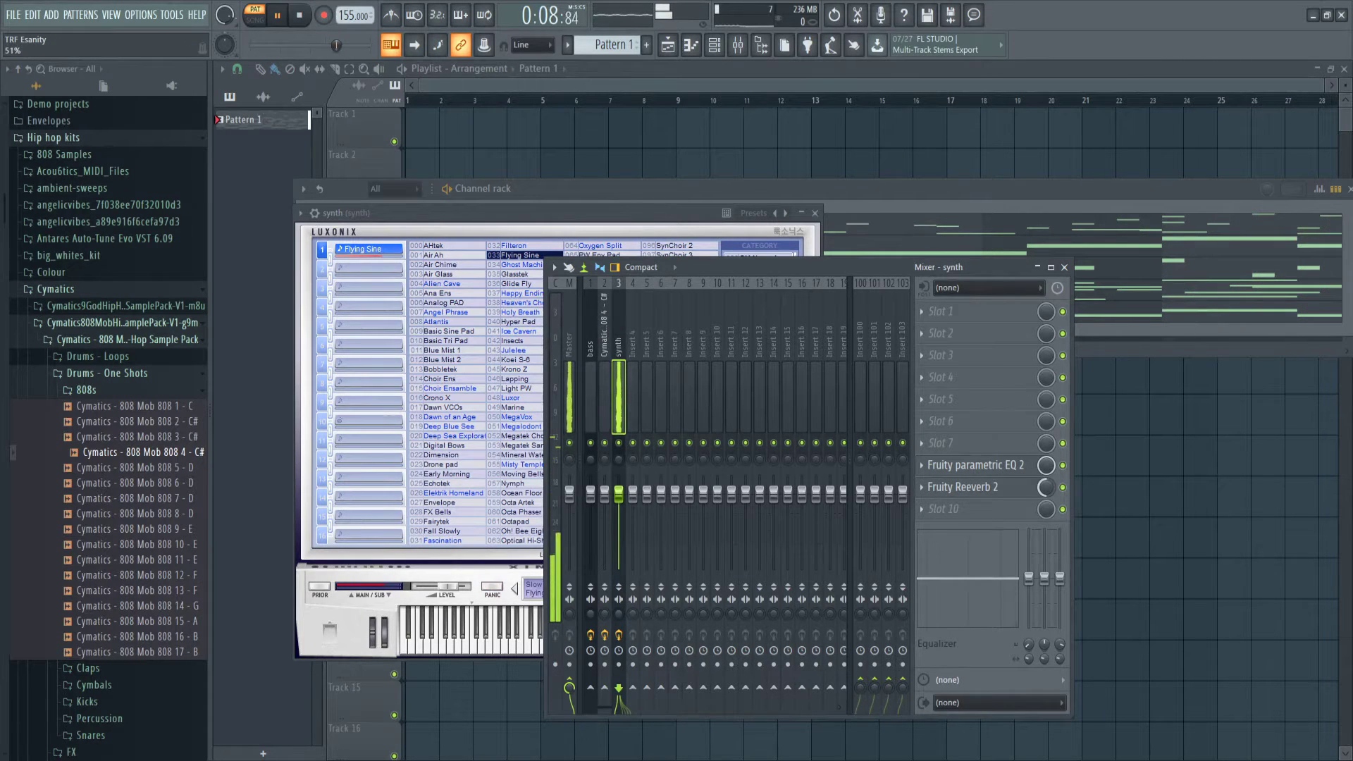
left_click(1064, 267)
left_click(815, 213)
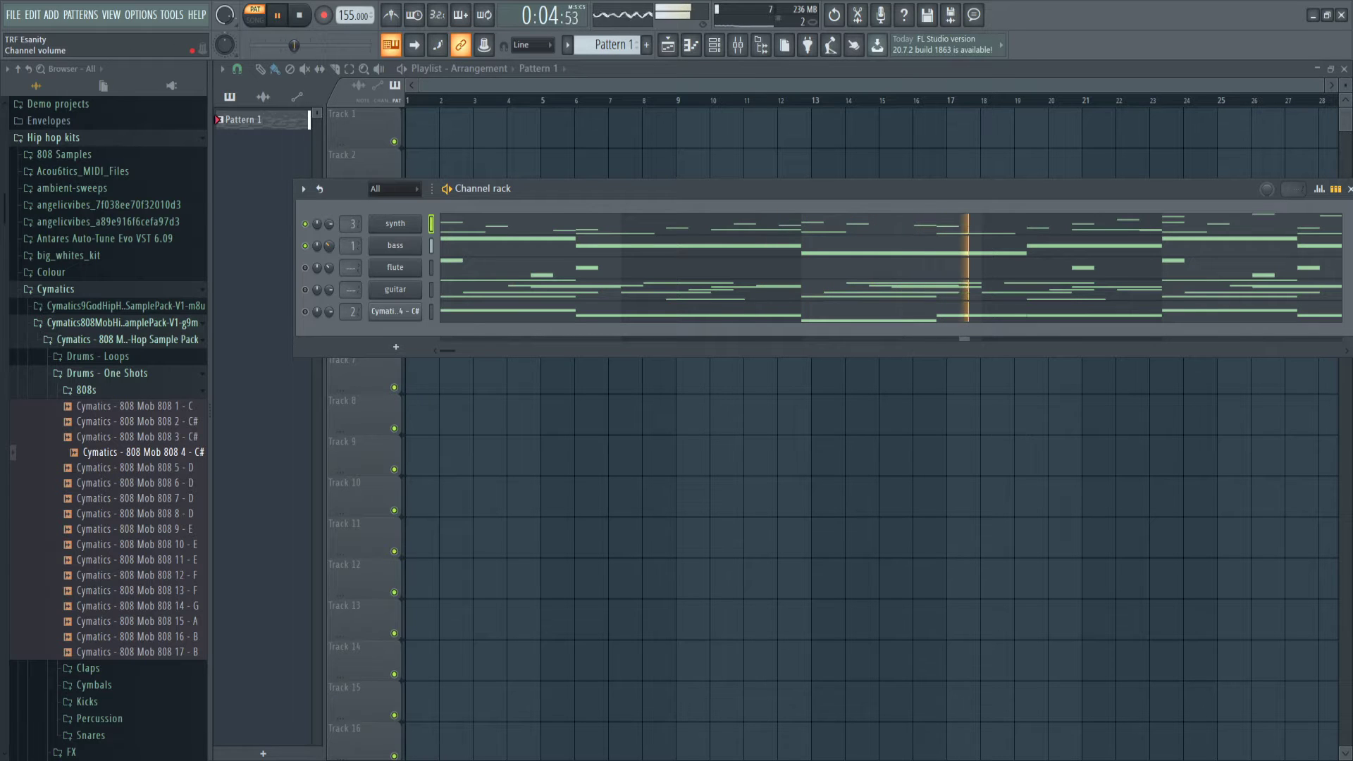
- Mute the bass, unmute the guitar, open its instrument and route it to mixer track 4
left_click_drag(328, 245, 329, 257)
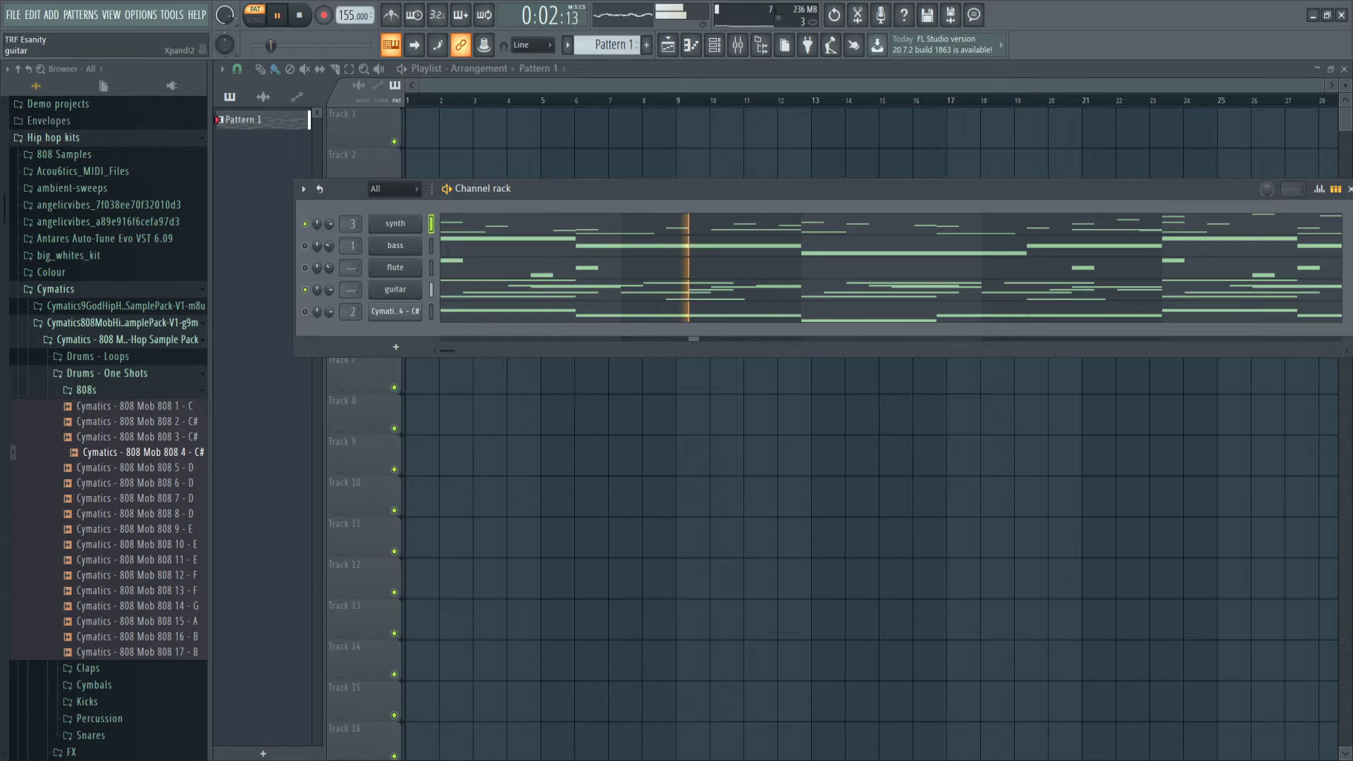
left_click(396, 289)
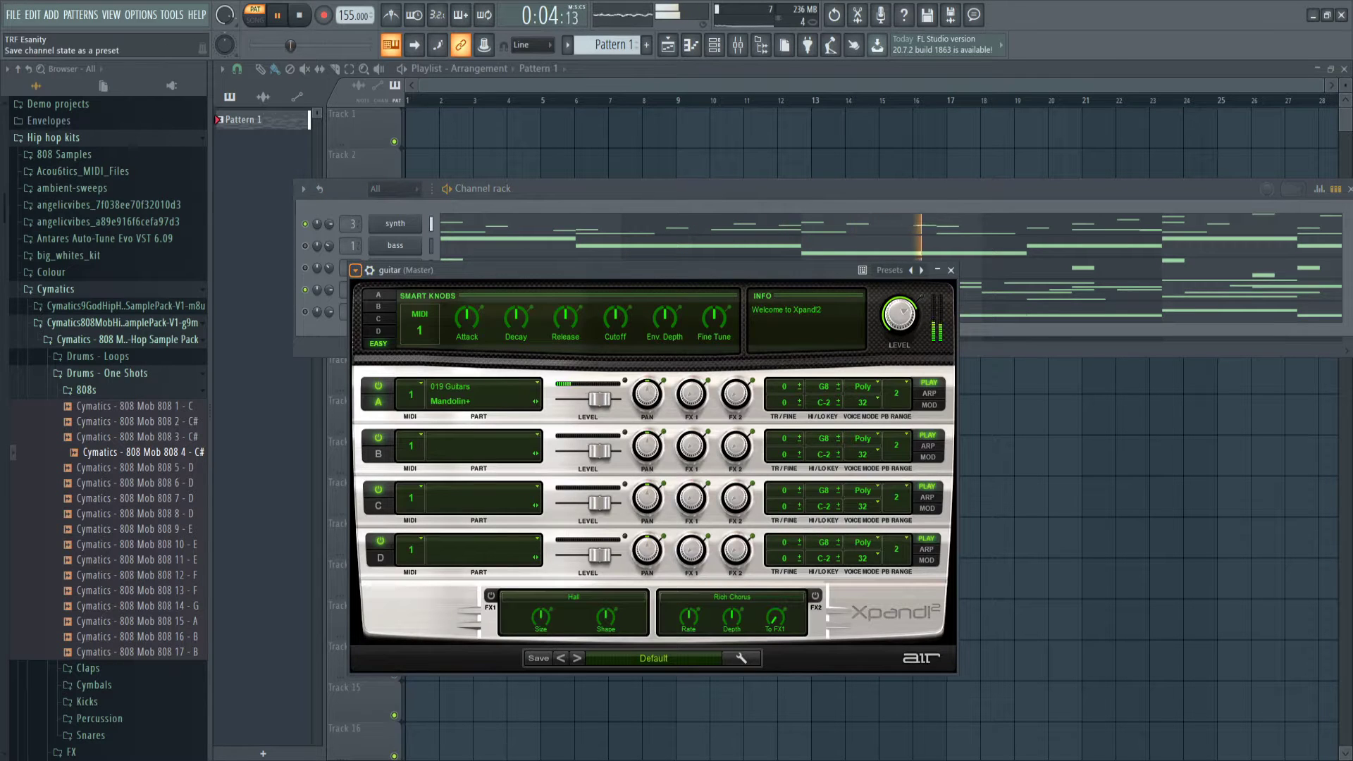
key("ctrl+l")
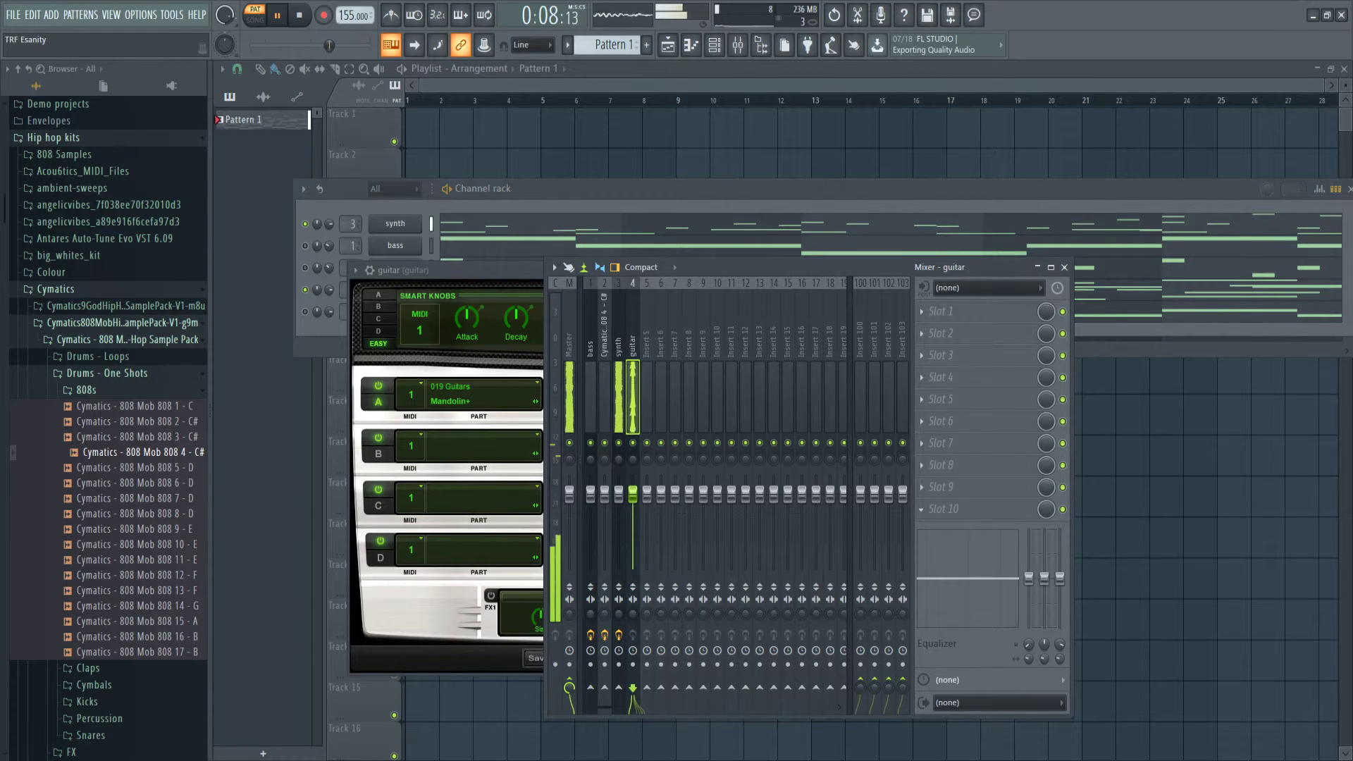
- Shape the guitar's Fruity parametric EQ 2 by cutting band 1 to -18 dB at about 139 Hz and slightly boosting band 4
left_click_drag(341, 313, 377, 375)
left_click_drag(435, 312, 433, 300)
left_click_drag(379, 374, 375, 375)
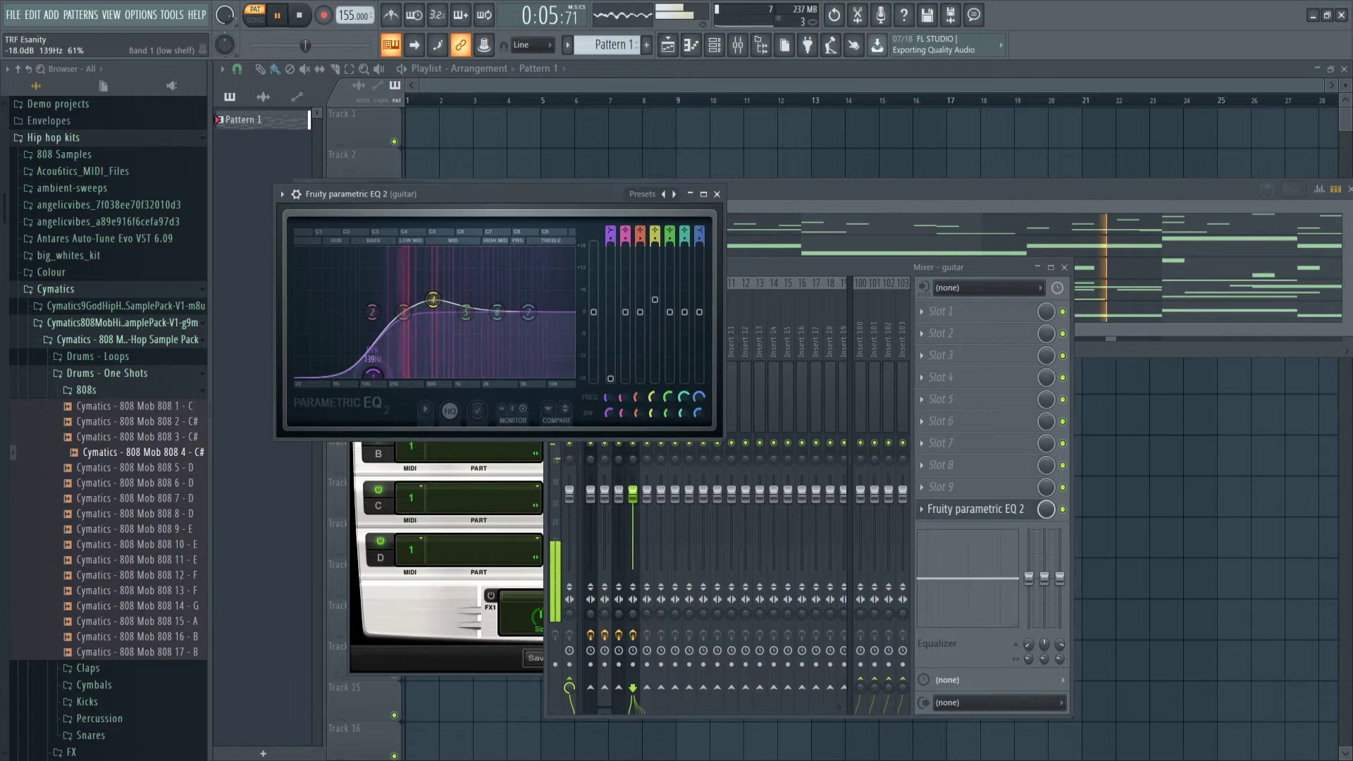
left_click(716, 194)
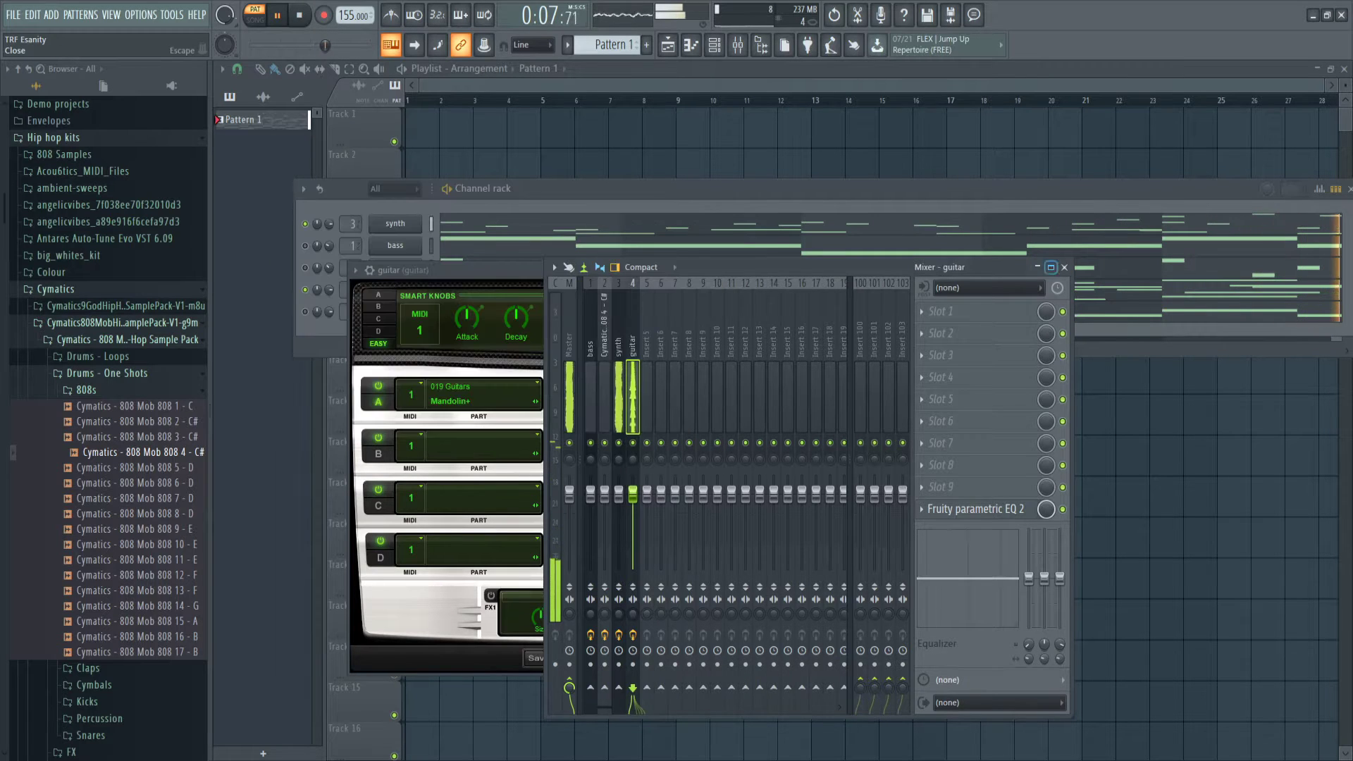
left_click(1064, 267)
left_click(951, 270)
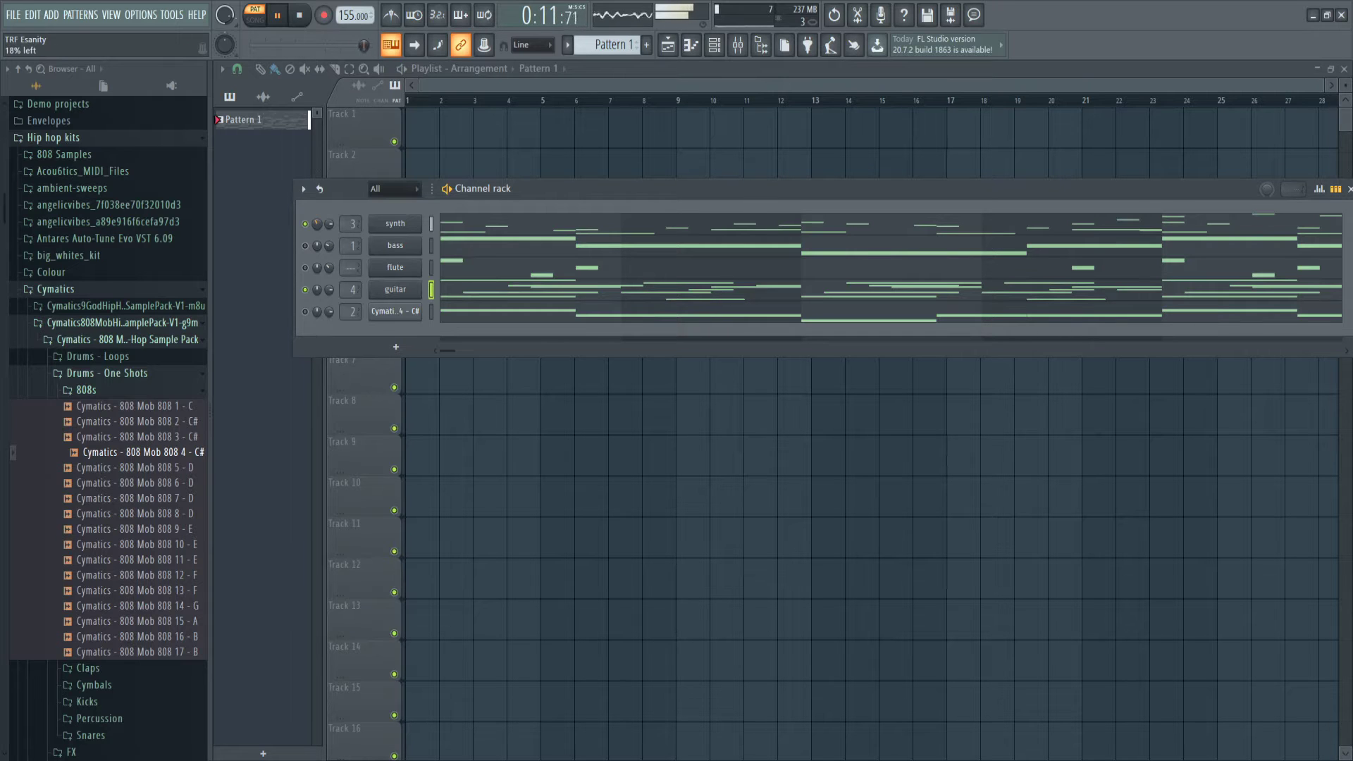
- Add the "Cymatics - 808 Mob Kick 1 - F#" sample from the Kicks folder as a new channel in the Channel rack
key("space")
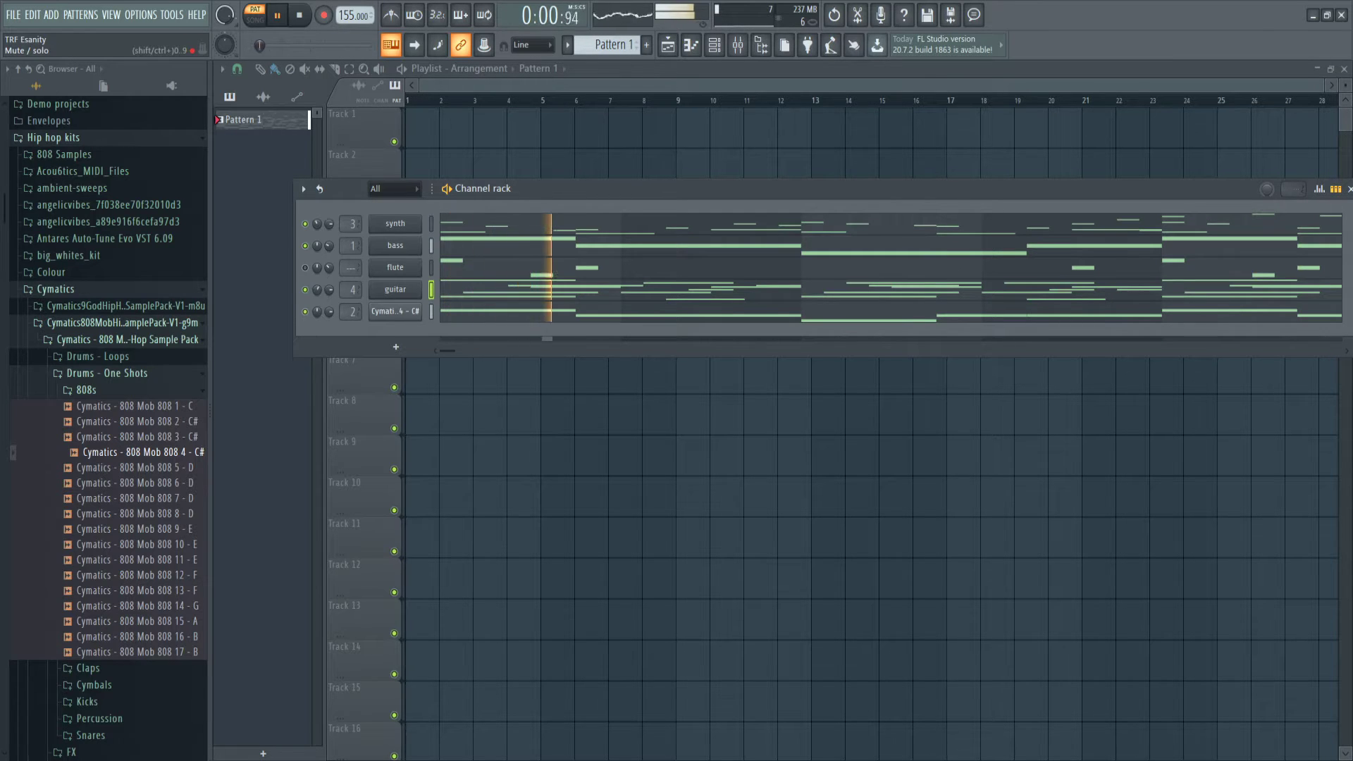
left_click(86, 390)
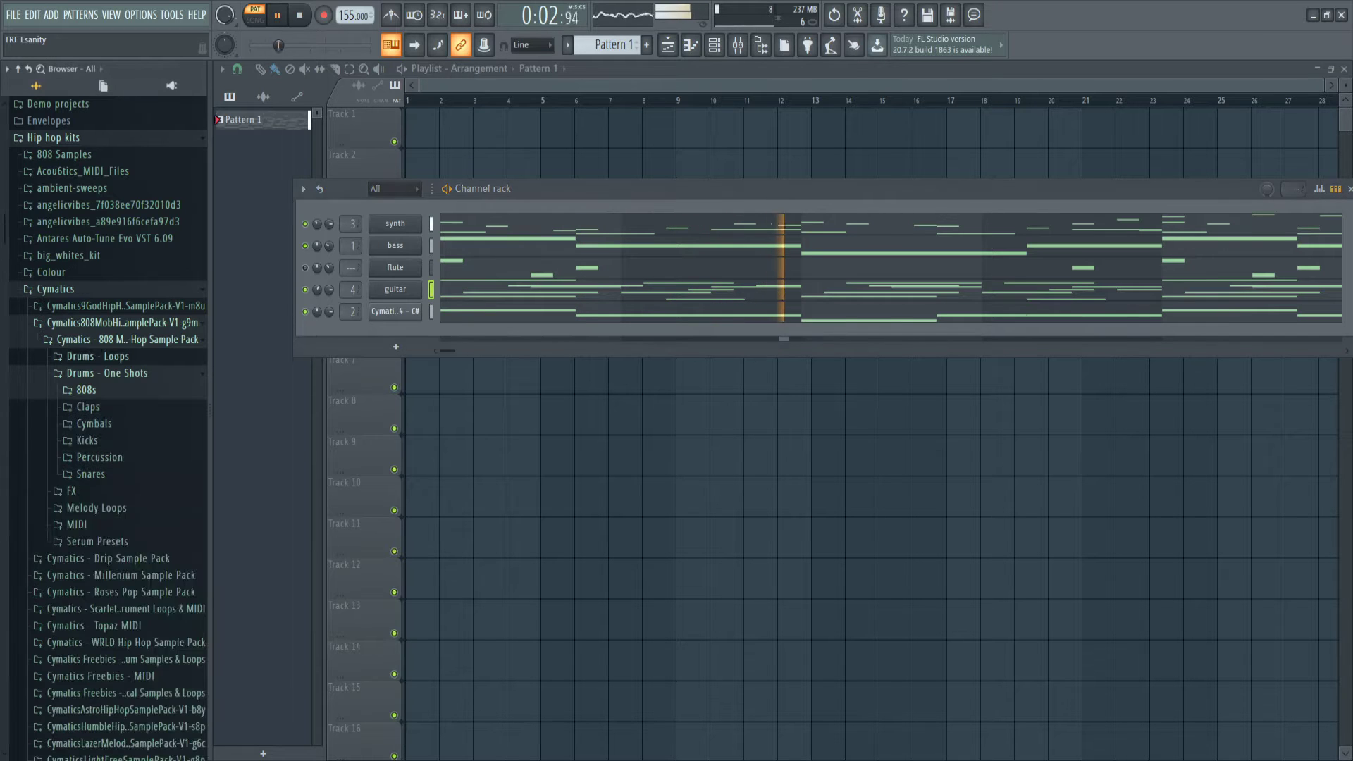
left_click(127, 339)
left_click(127, 339)
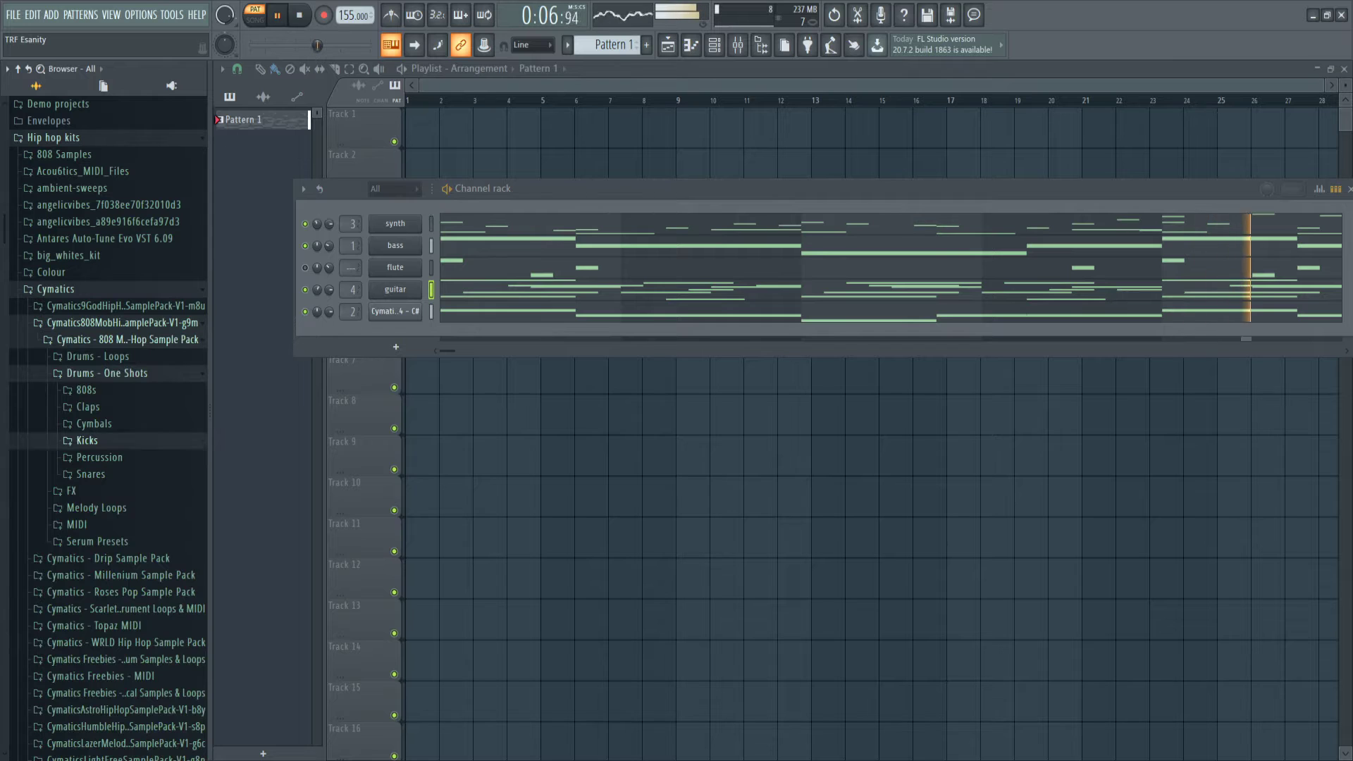
left_click(87, 440)
key("space")
left_click(134, 457)
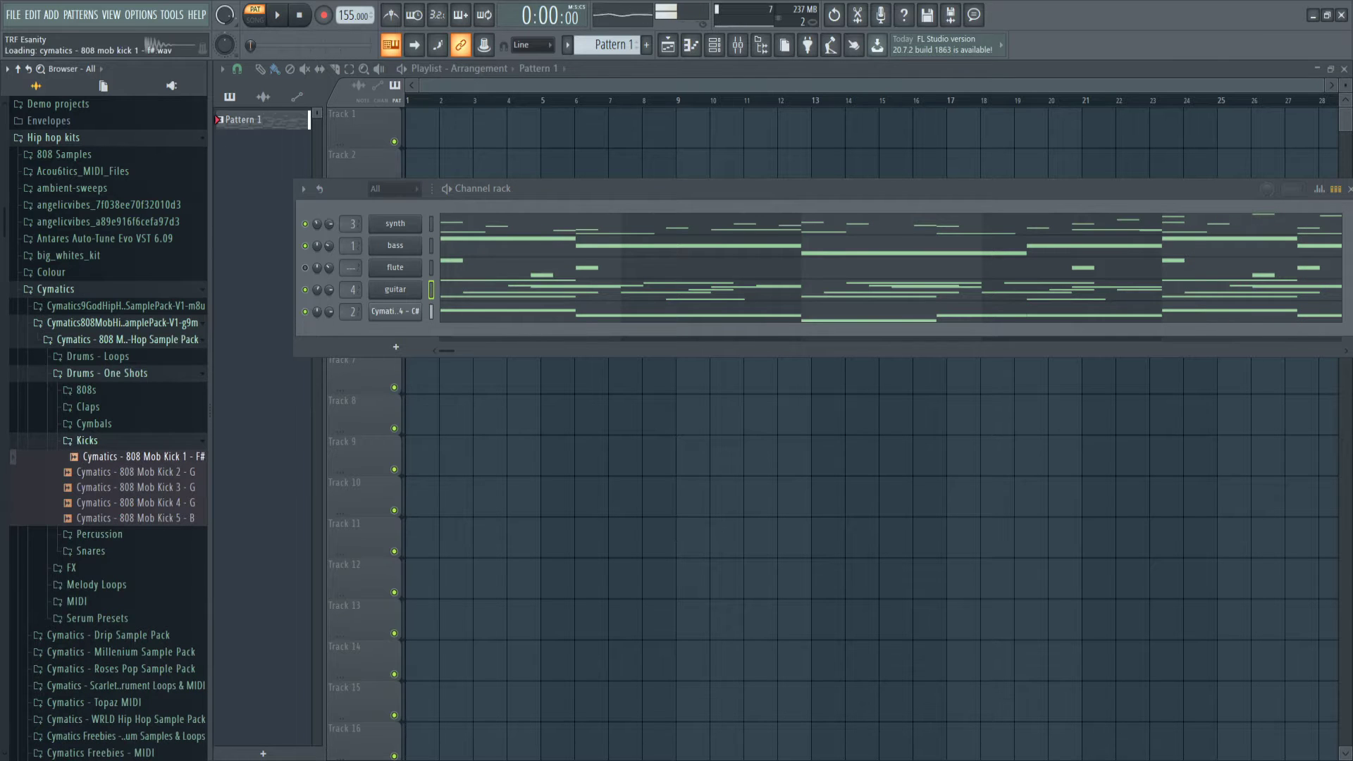
left_click_drag(134, 457, 444, 332)
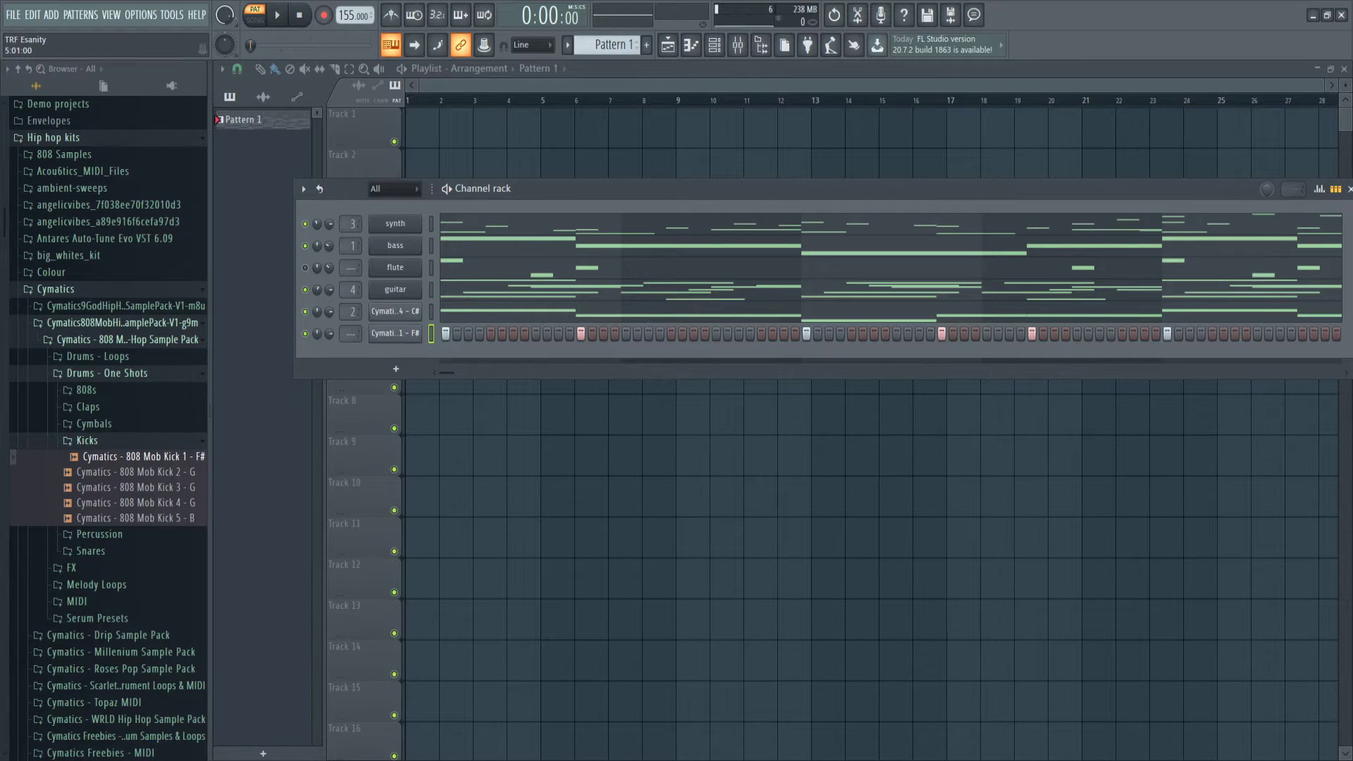
- Reposition the Channel rack and place kick hits through to the end of the kick channel's step sequence
left_click_drag(1163, 179, 896, 134)
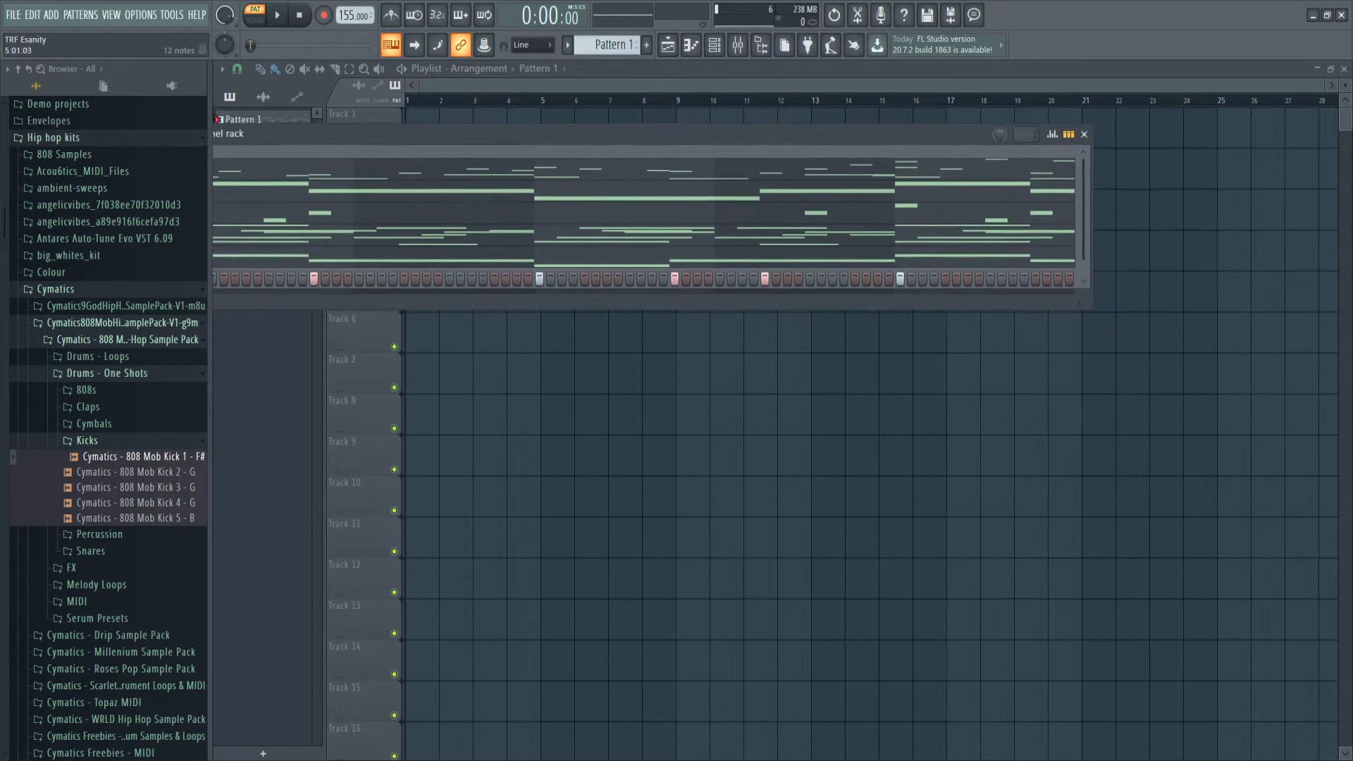
scroll(644, 216, "down", 1)
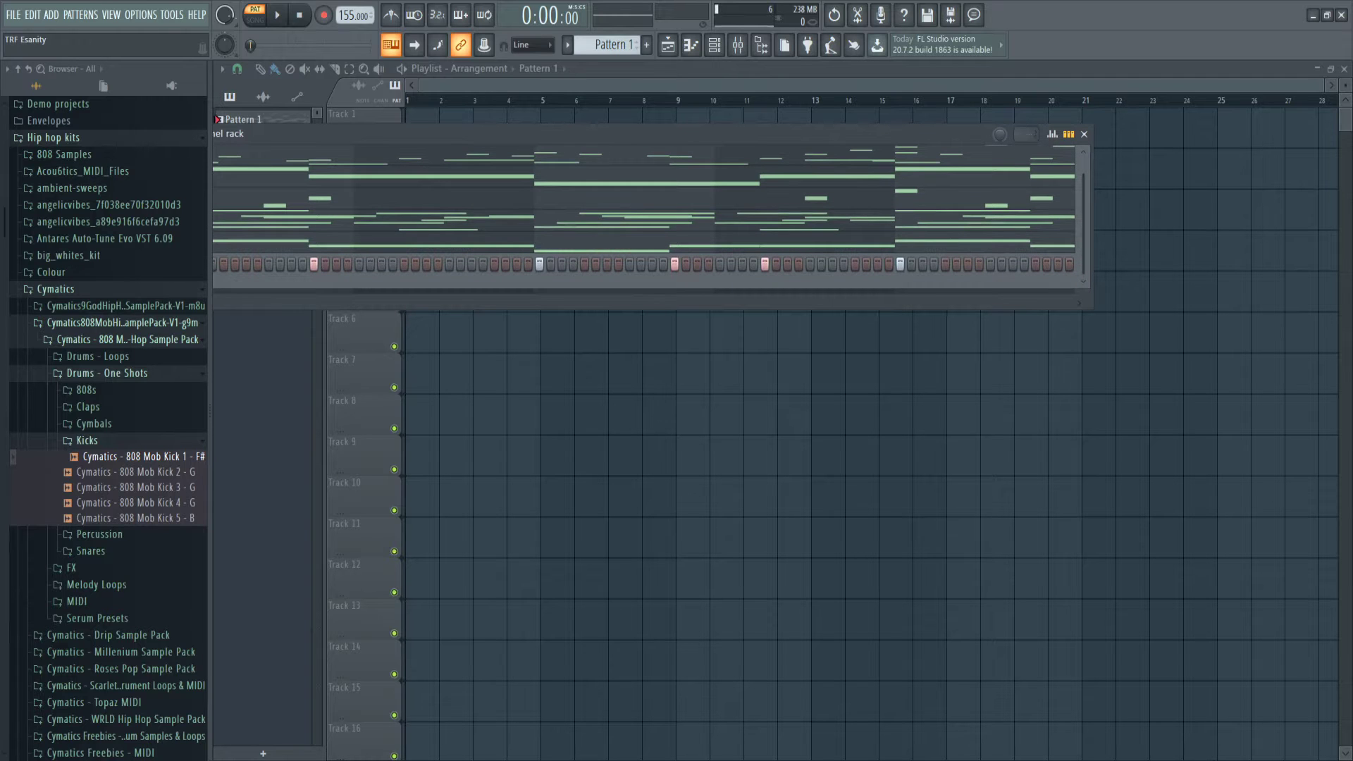
left_click_drag(439, 134, 626, 198)
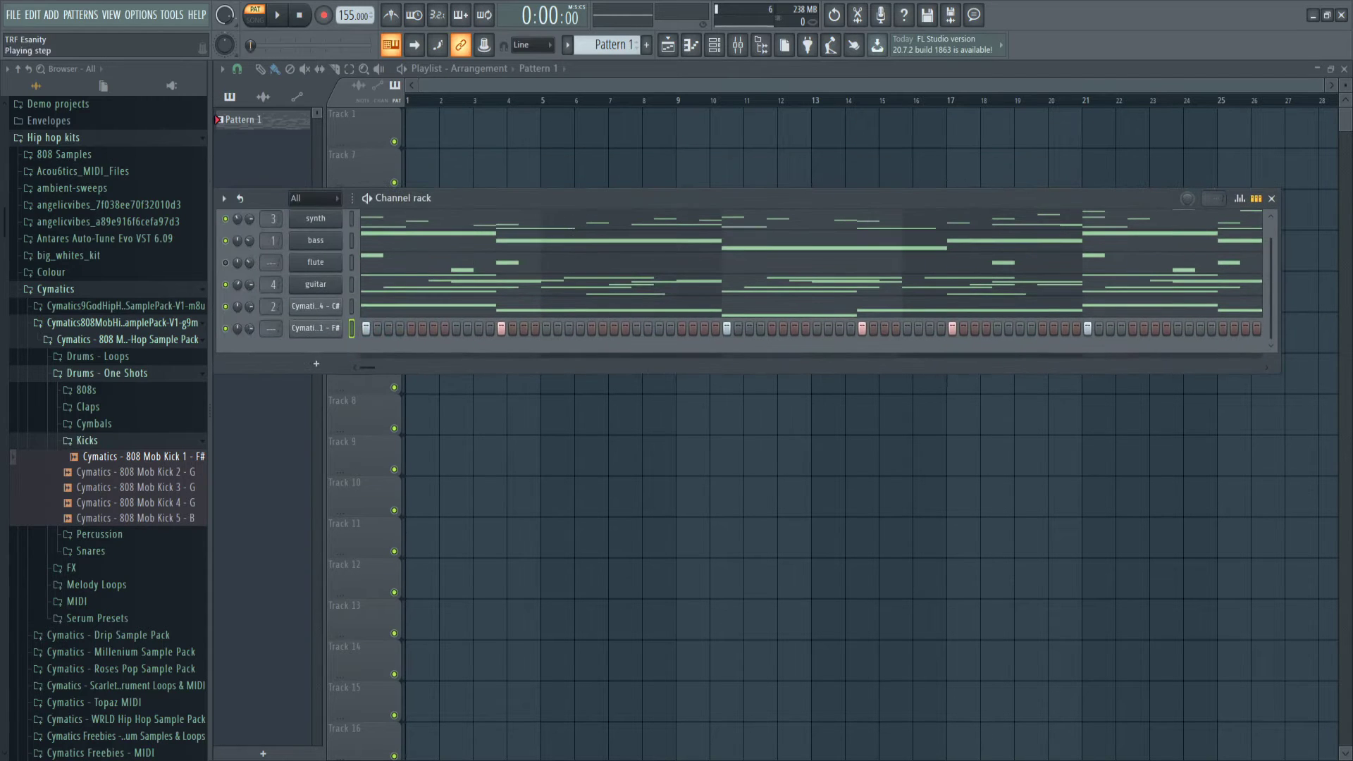
left_click_drag(368, 368, 449, 368)
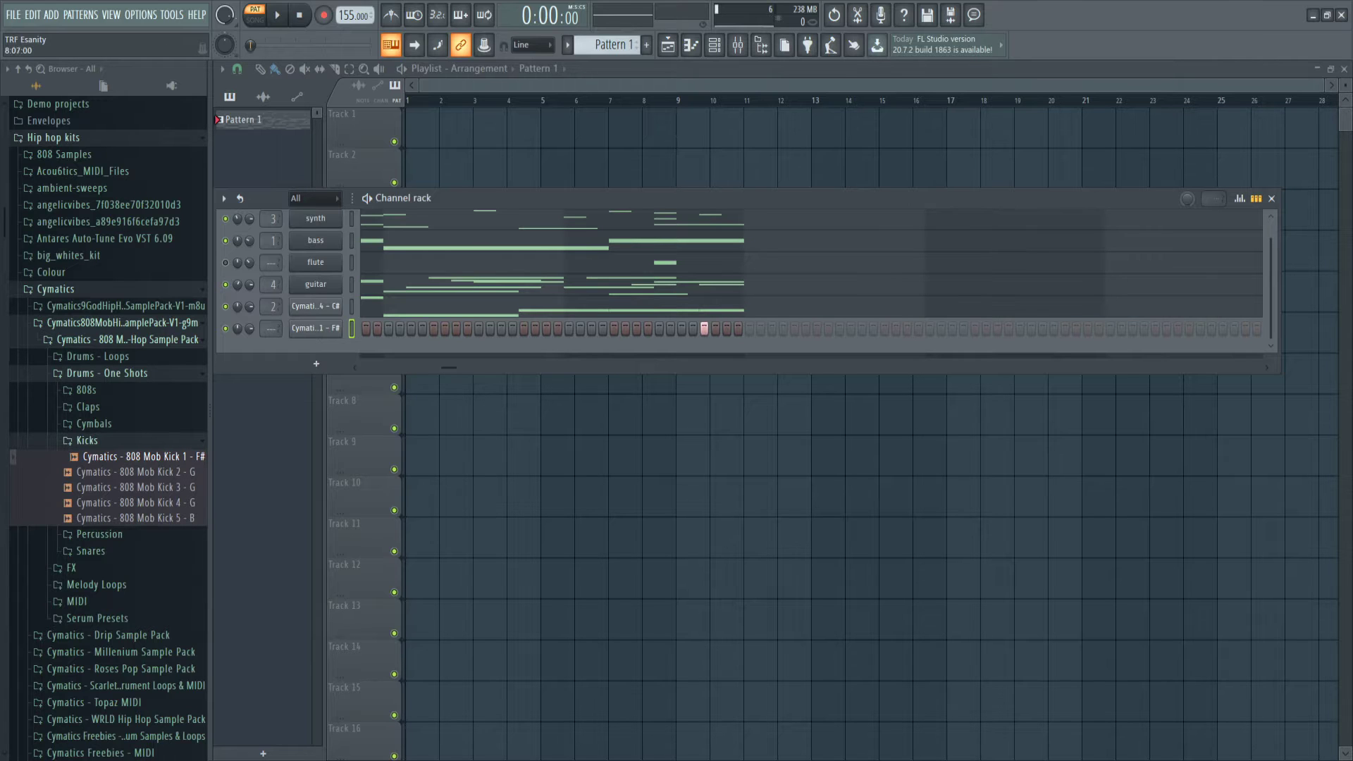
left_click_drag(449, 367, 436, 367)
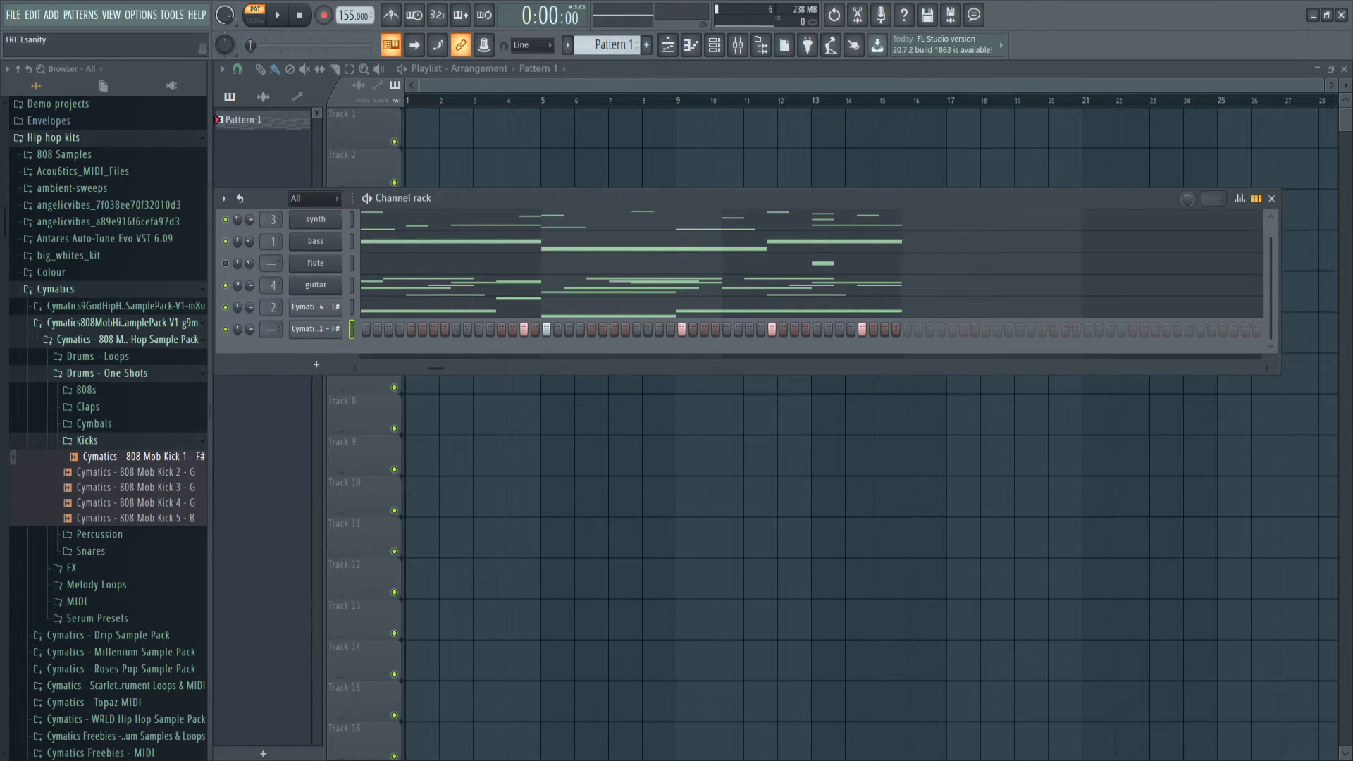
left_click_drag(436, 367, 421, 367)
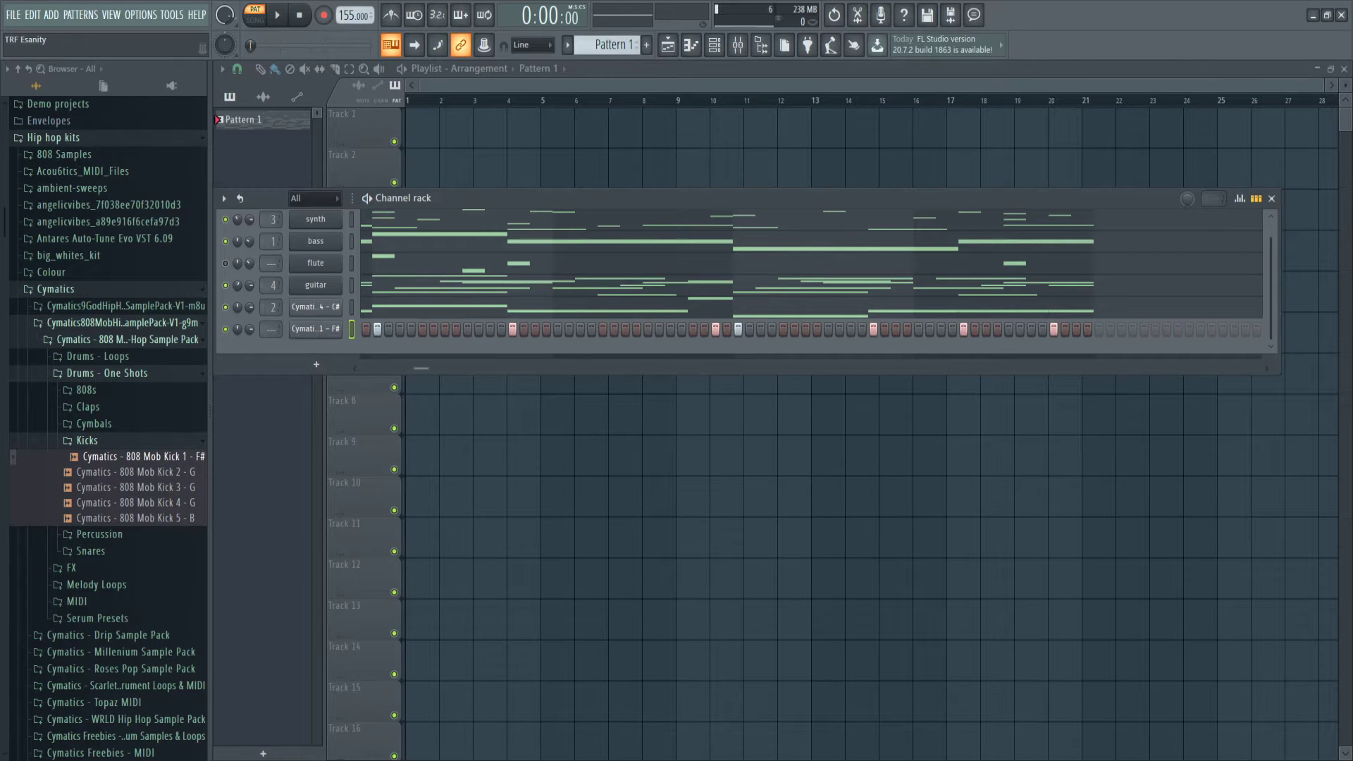
- Play the pattern with the bass and guitar muted and adjust the kick hits in the second half
key("space")
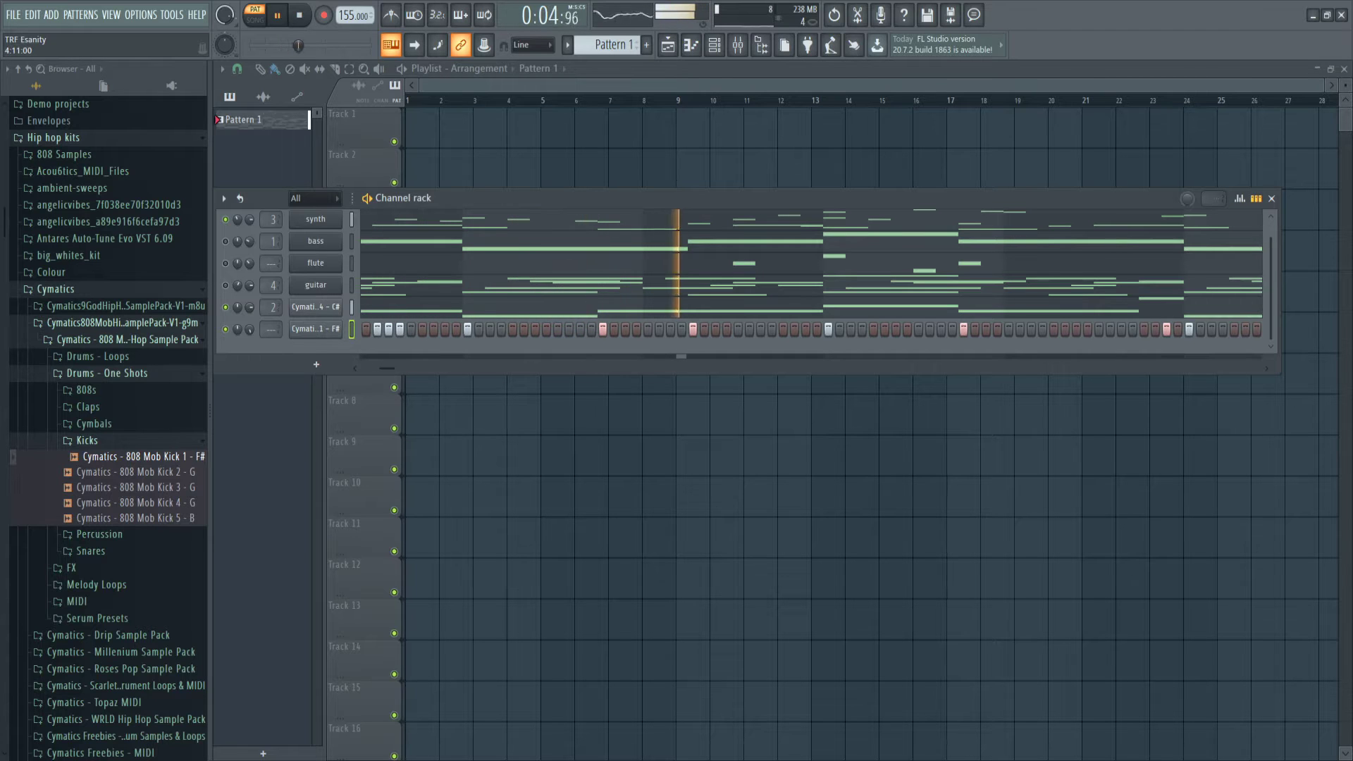
key("space")
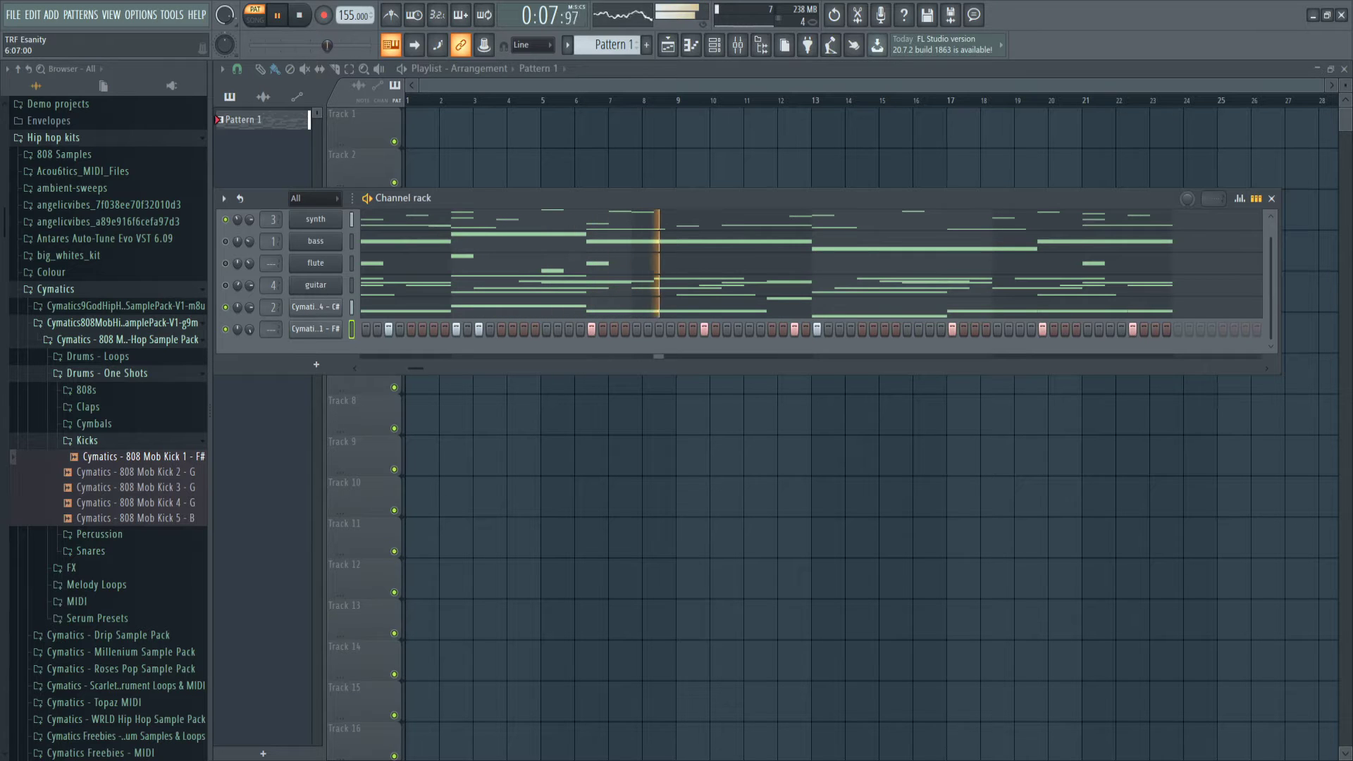
key("space")
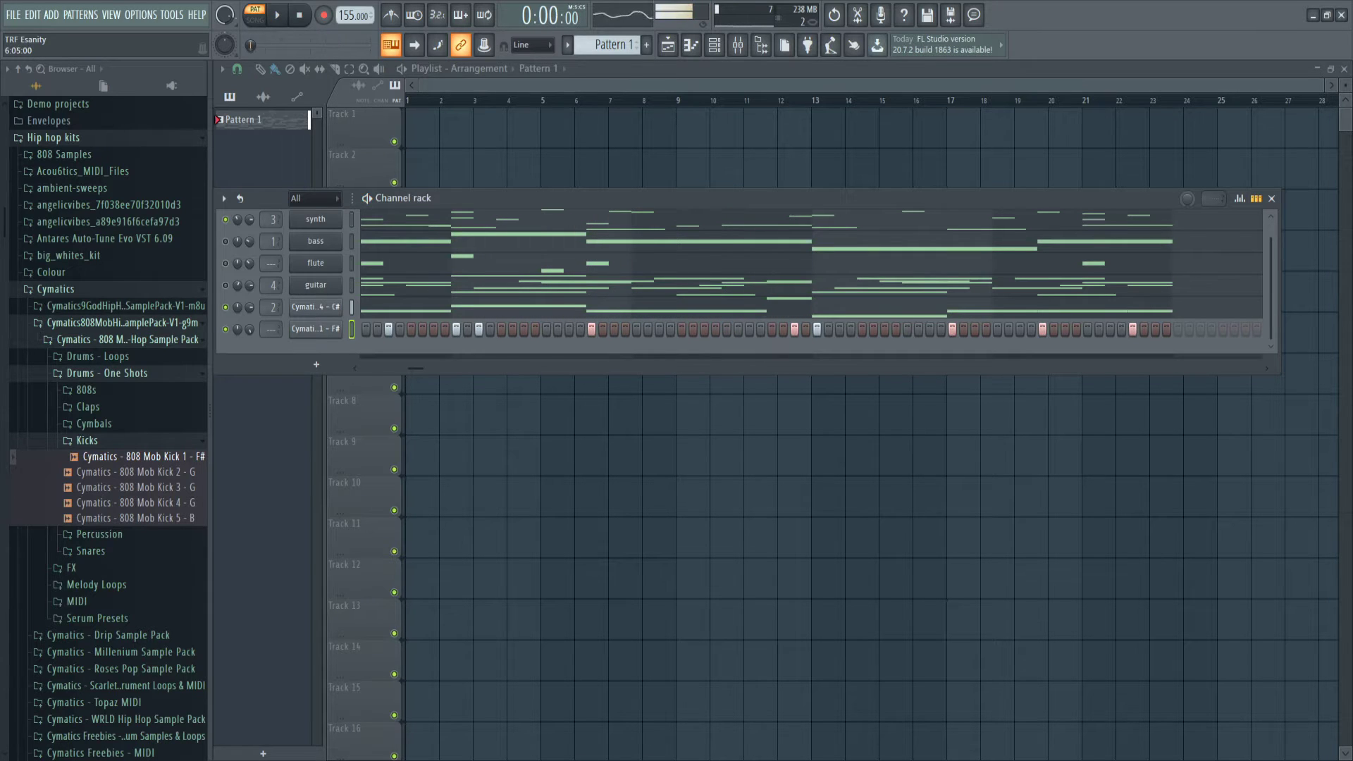
- Audition the 808 Mob snare samples in the Snares folder
left_click(86, 440)
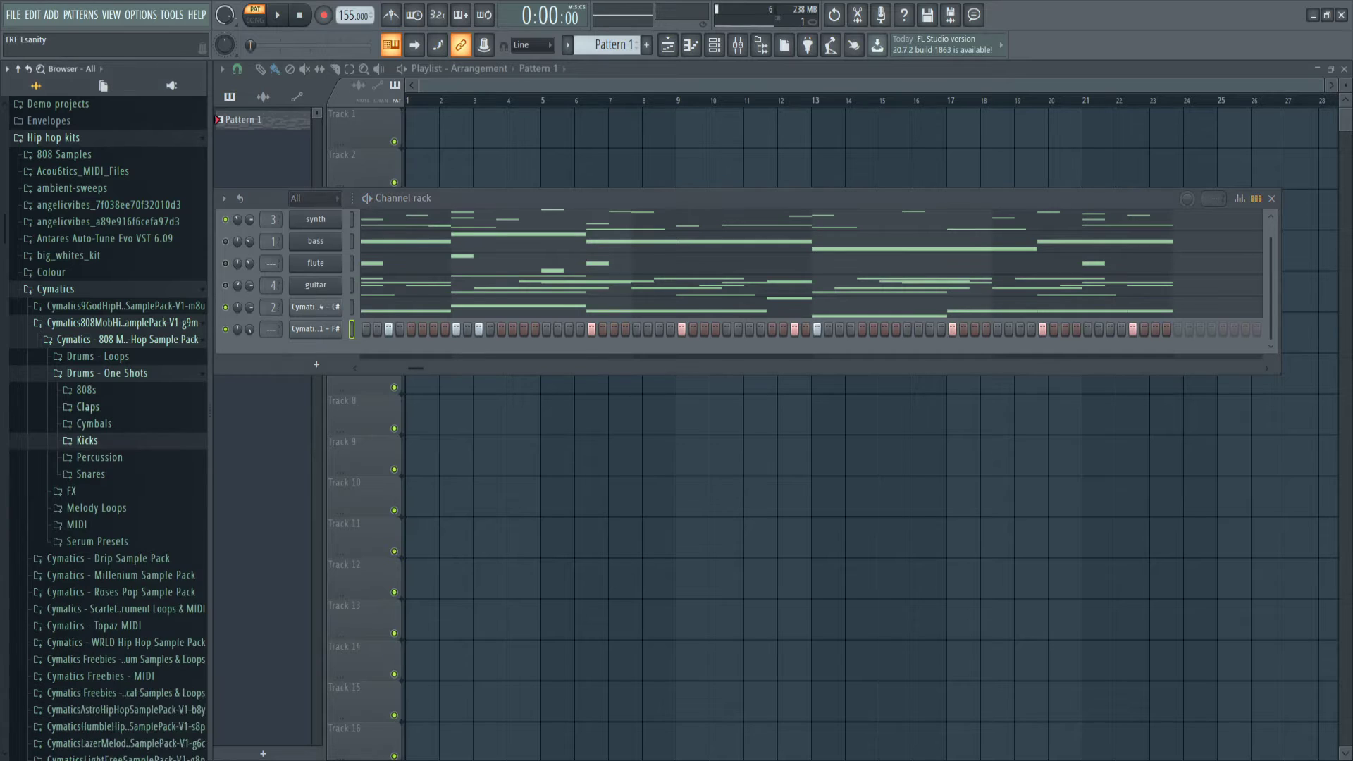
left_click(90, 473)
key("Down")
key("Down")
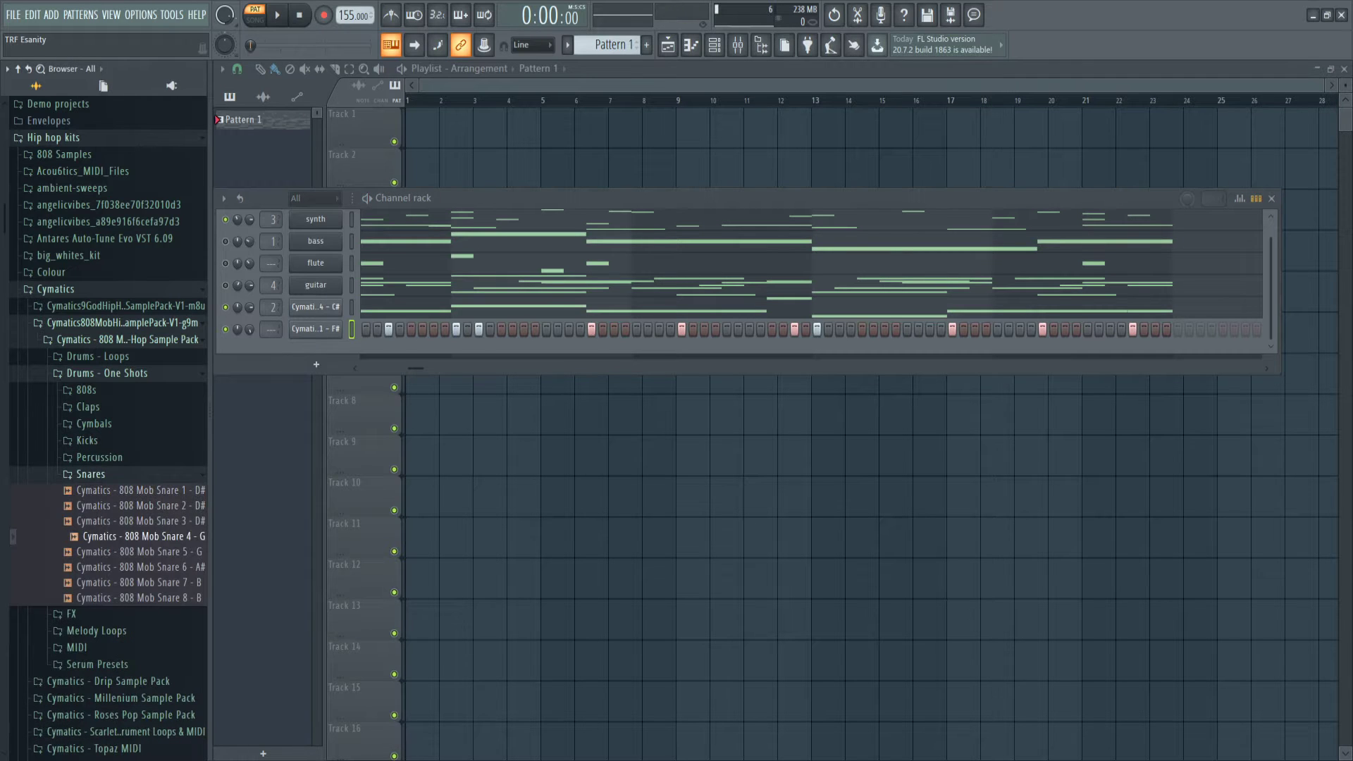
key("Up")
key("Up")
key("Up")
key("Down")
key("Down")
key("Down")
key("Down")
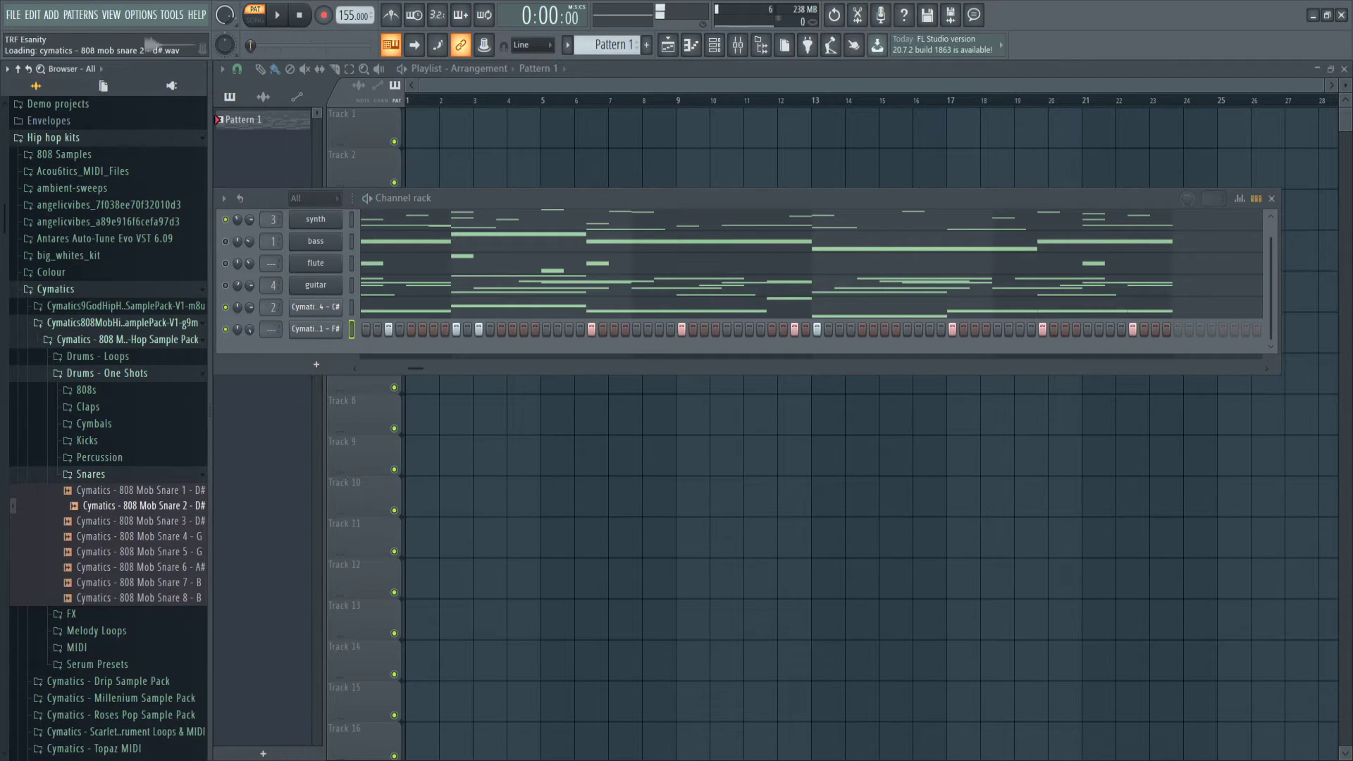
key("Down")
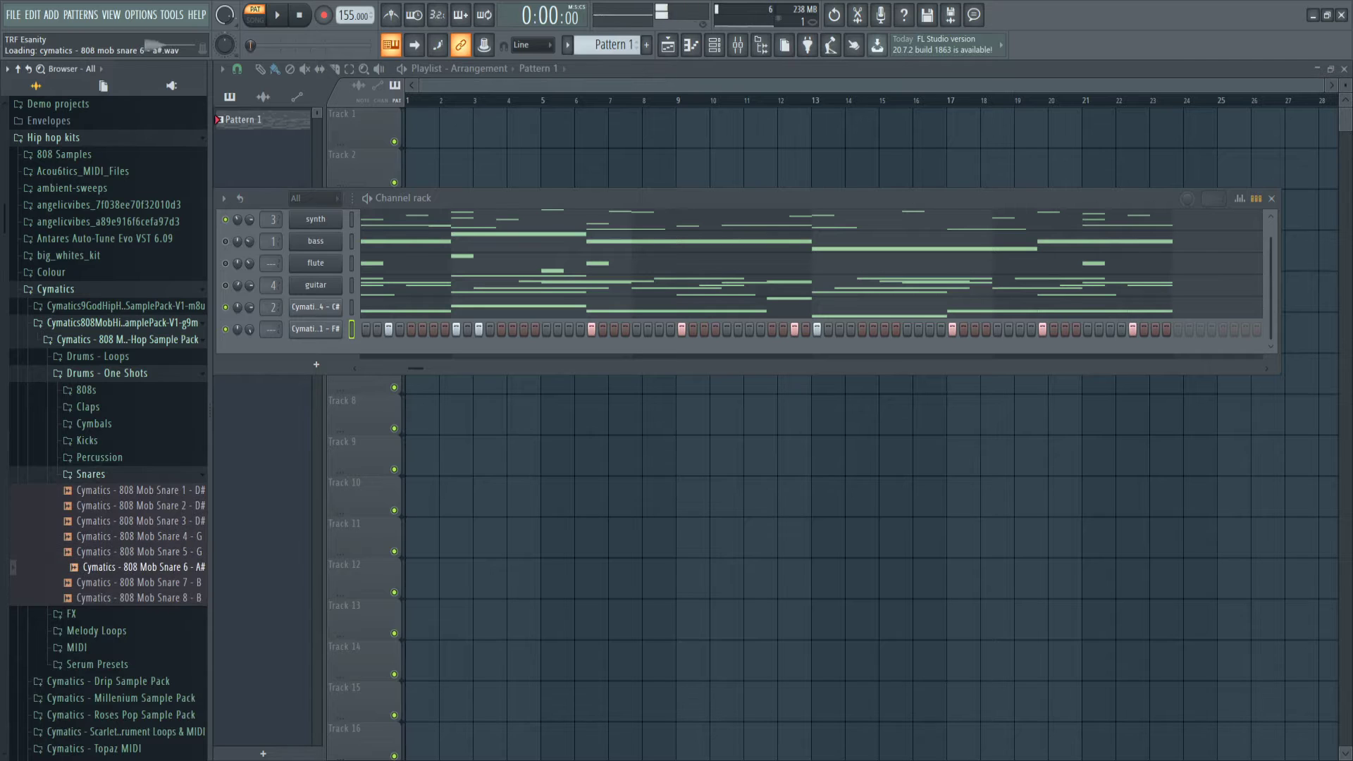
key("Down")
key("Down")
key("Up")
key("Up")
key("Up")
key("Up")
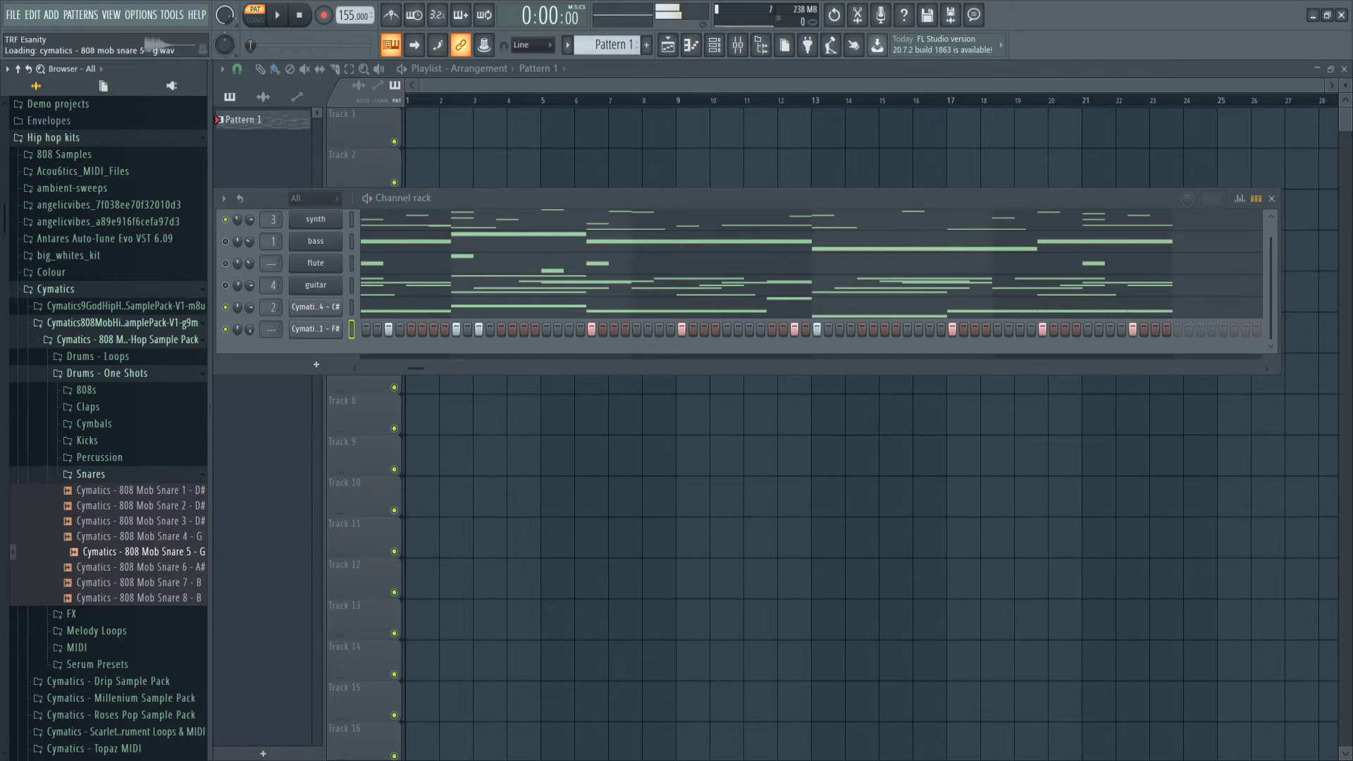
key("Up")
key("Down")
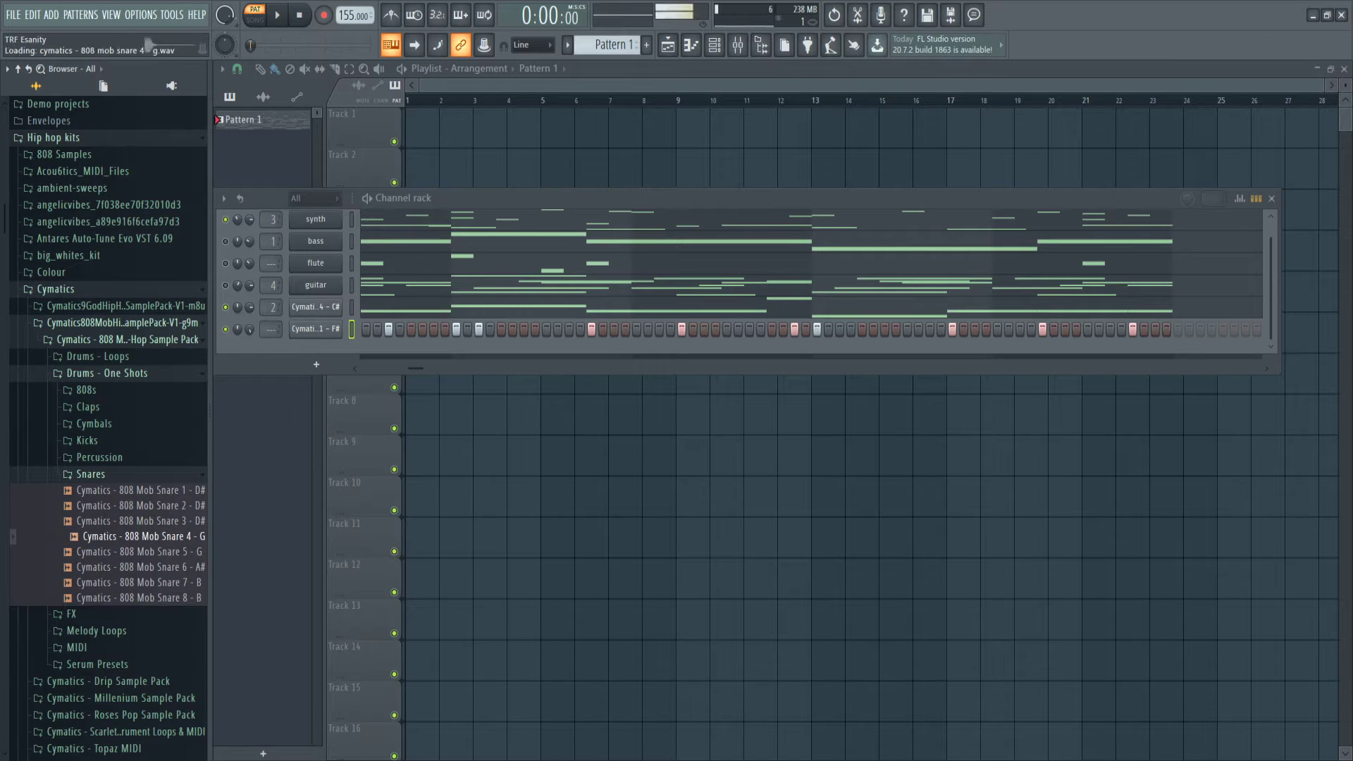
- Add the "Cymatics - 808 Mob Snare 4 - G" sample as a channel, place a hit on its ninth step and play the pattern
left_click_drag(143, 536, 316, 344)
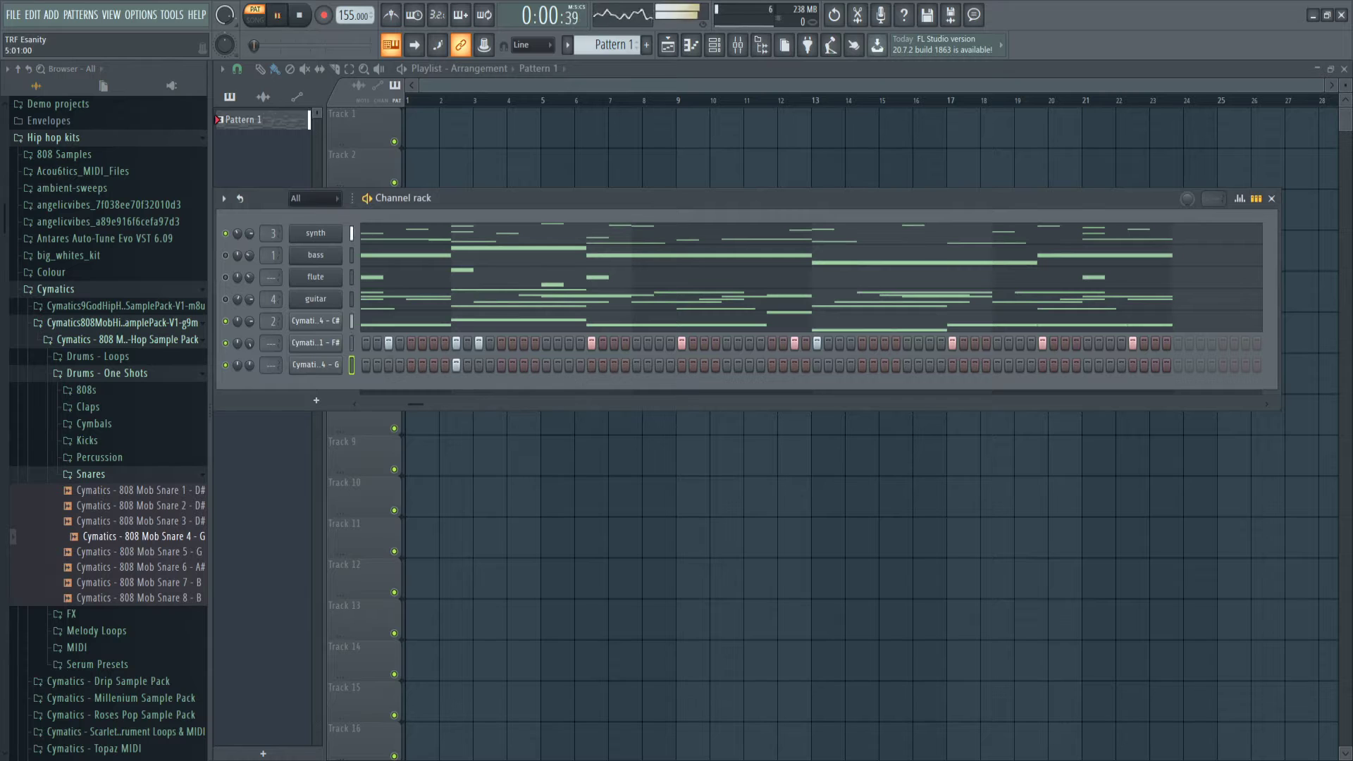
left_click_drag(415, 404, 366, 403)
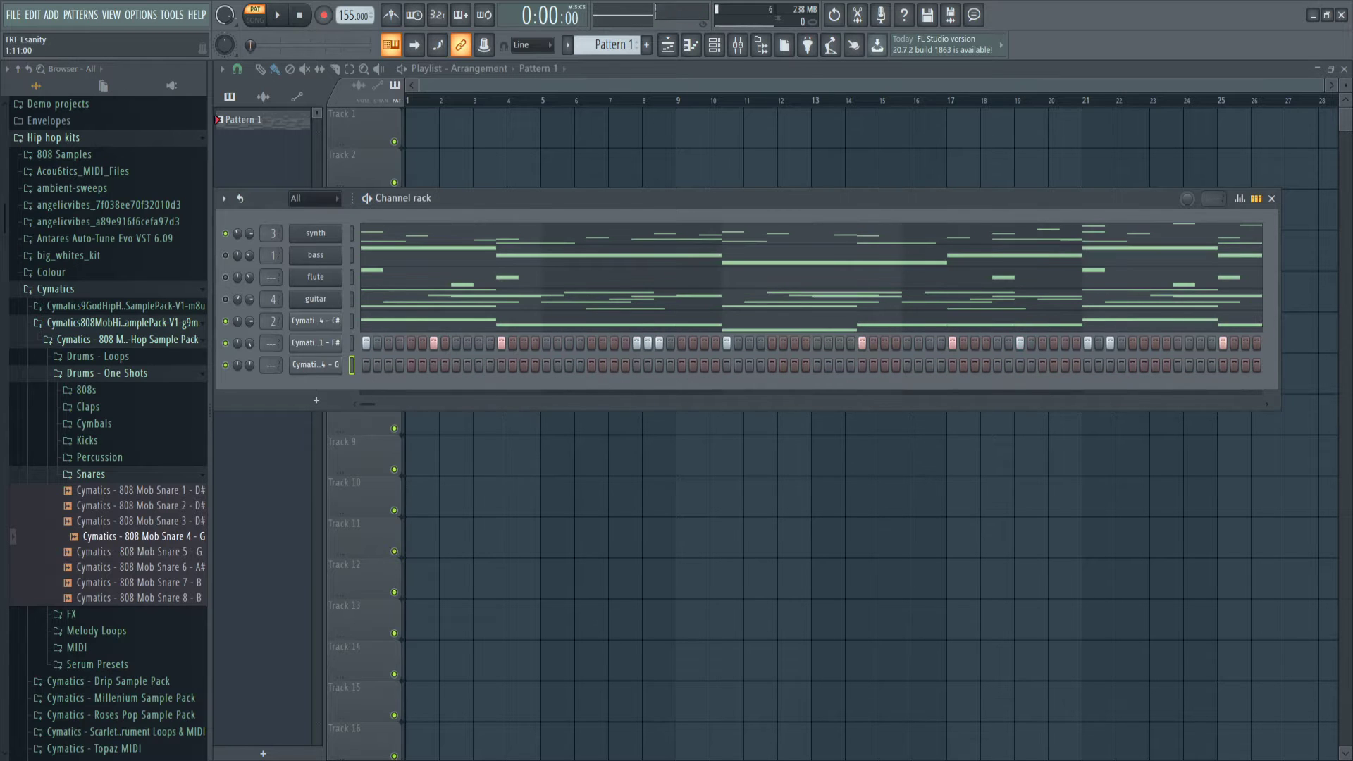
left_click(456, 365)
key("space")
key("space")
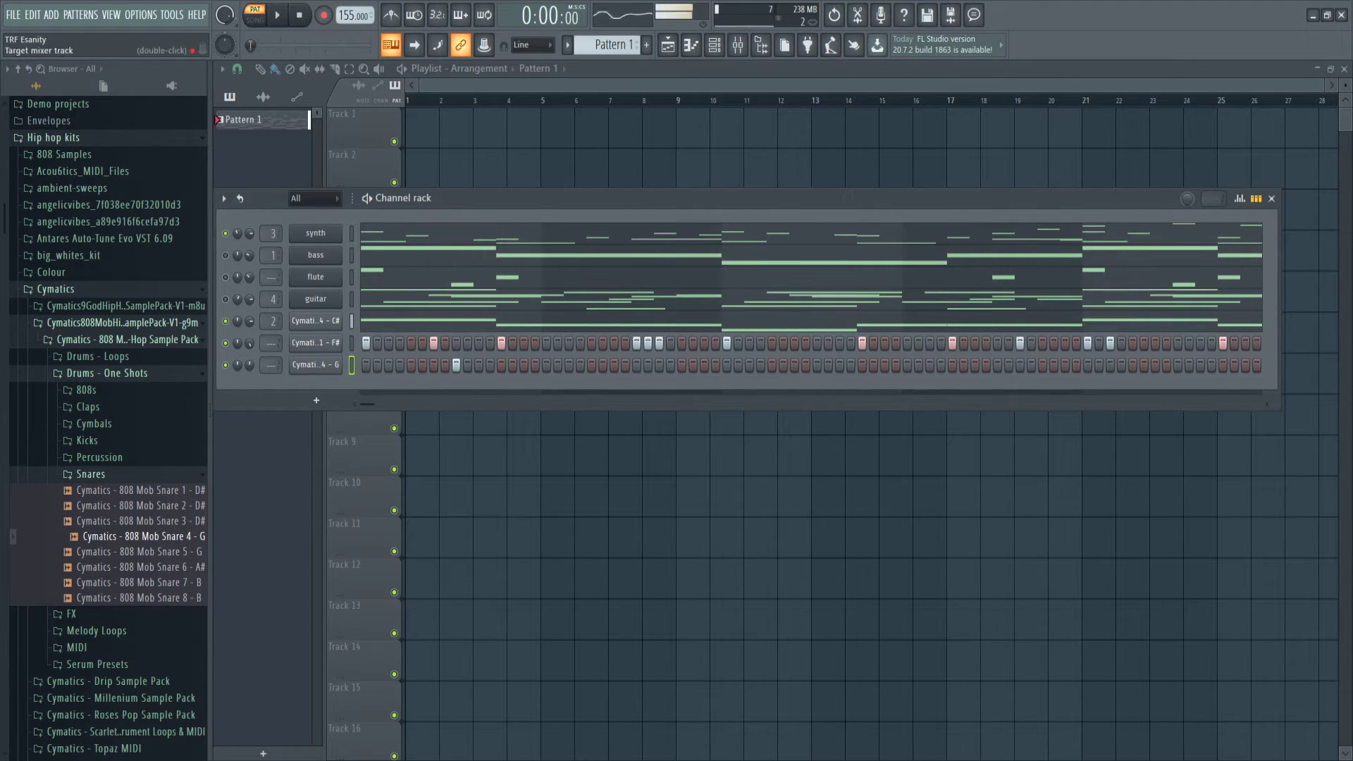
key("space")
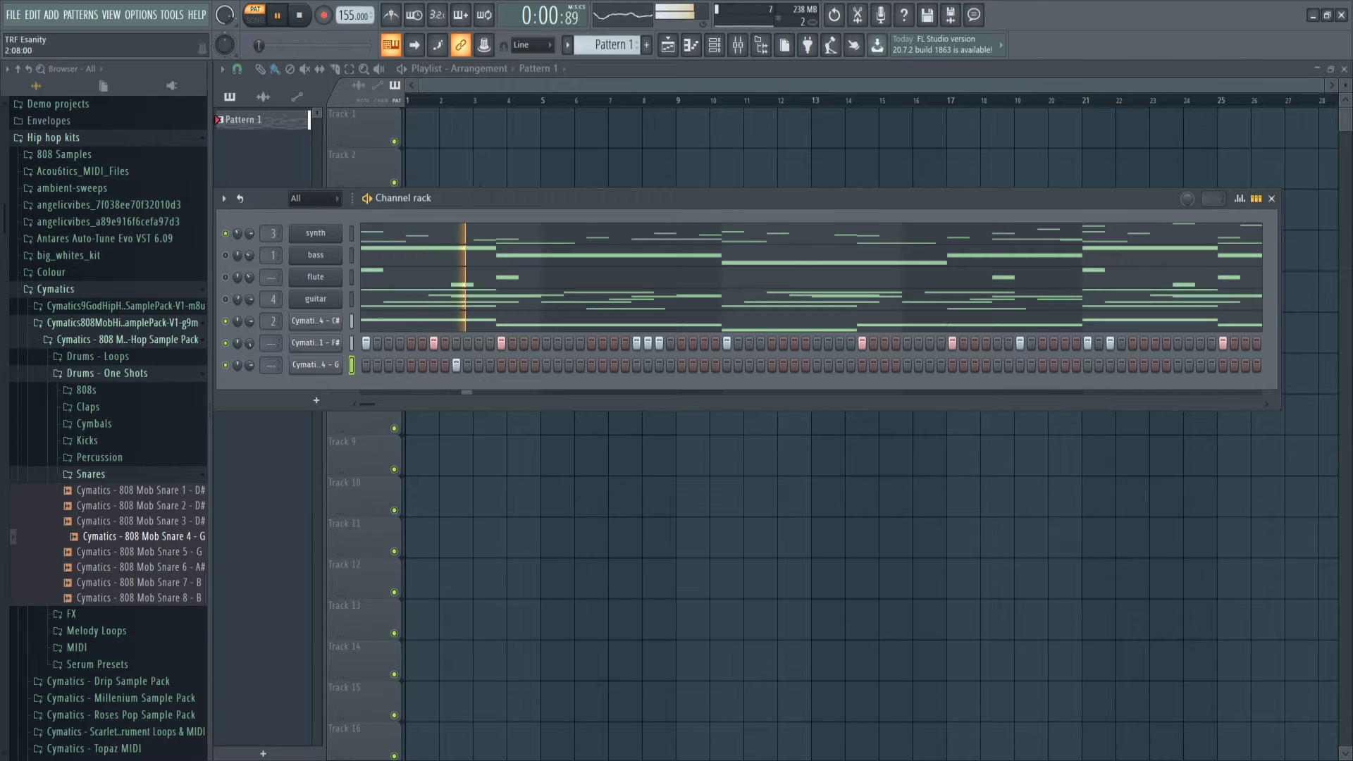
- Place snare hits on steps 25, 41, 57, 73 and onward every 16 steps, move the kick hit from step 25 to 26, and play the pattern
left_click(637, 365)
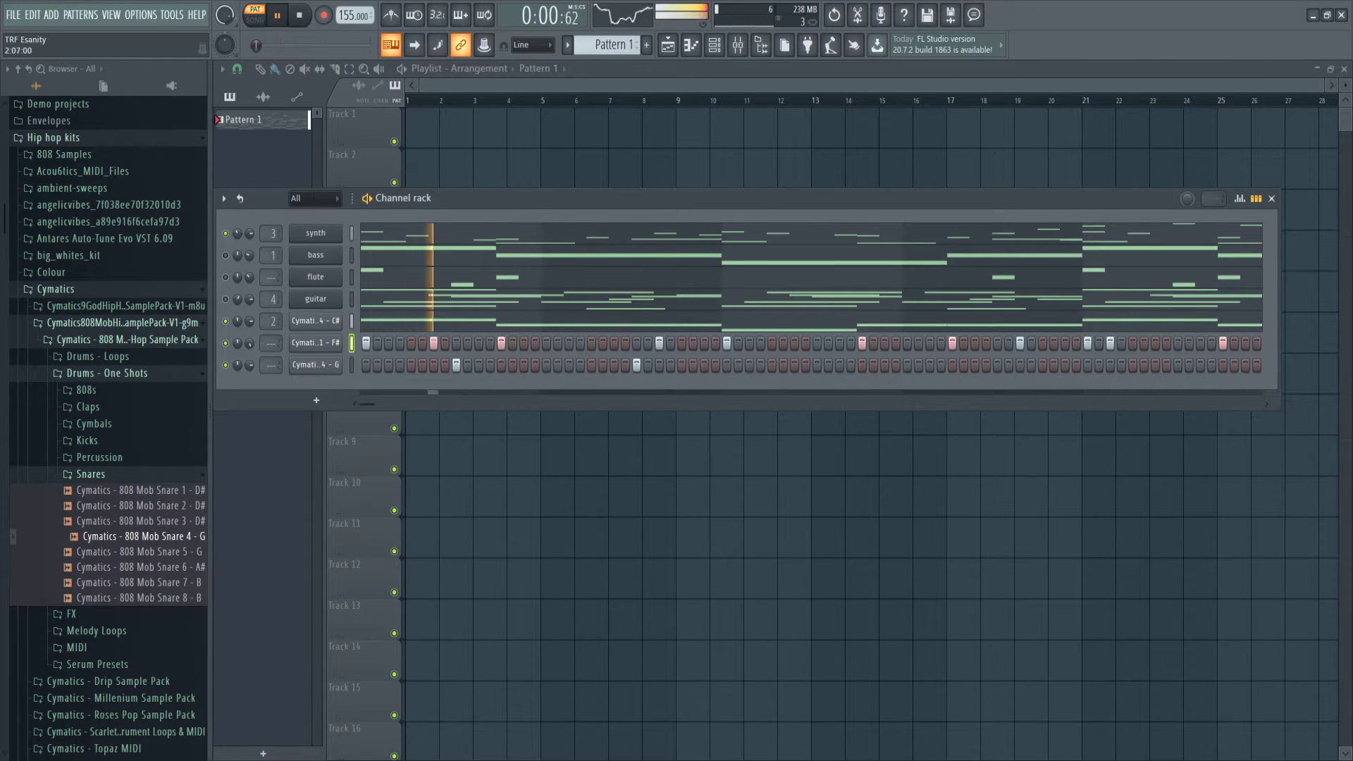
left_click(647, 343)
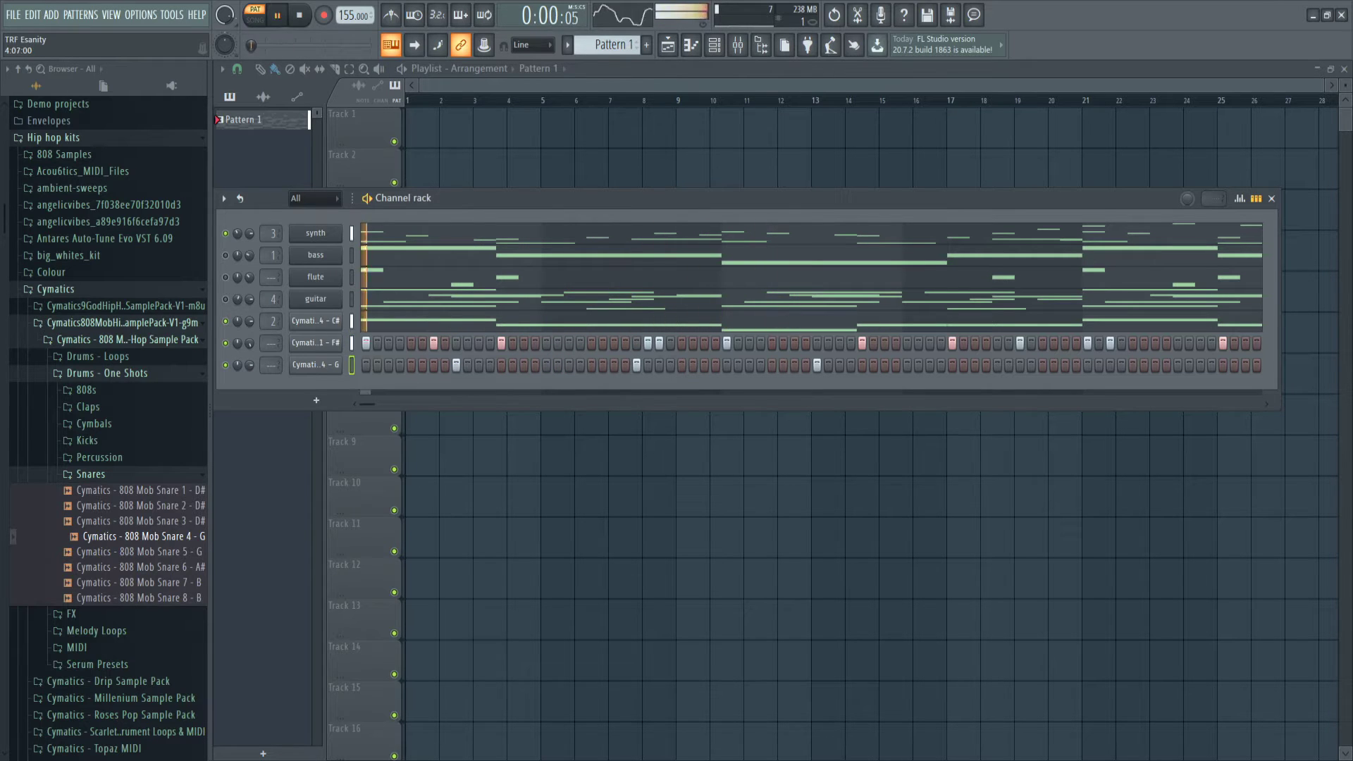
left_click(997, 364)
left_click(1178, 364)
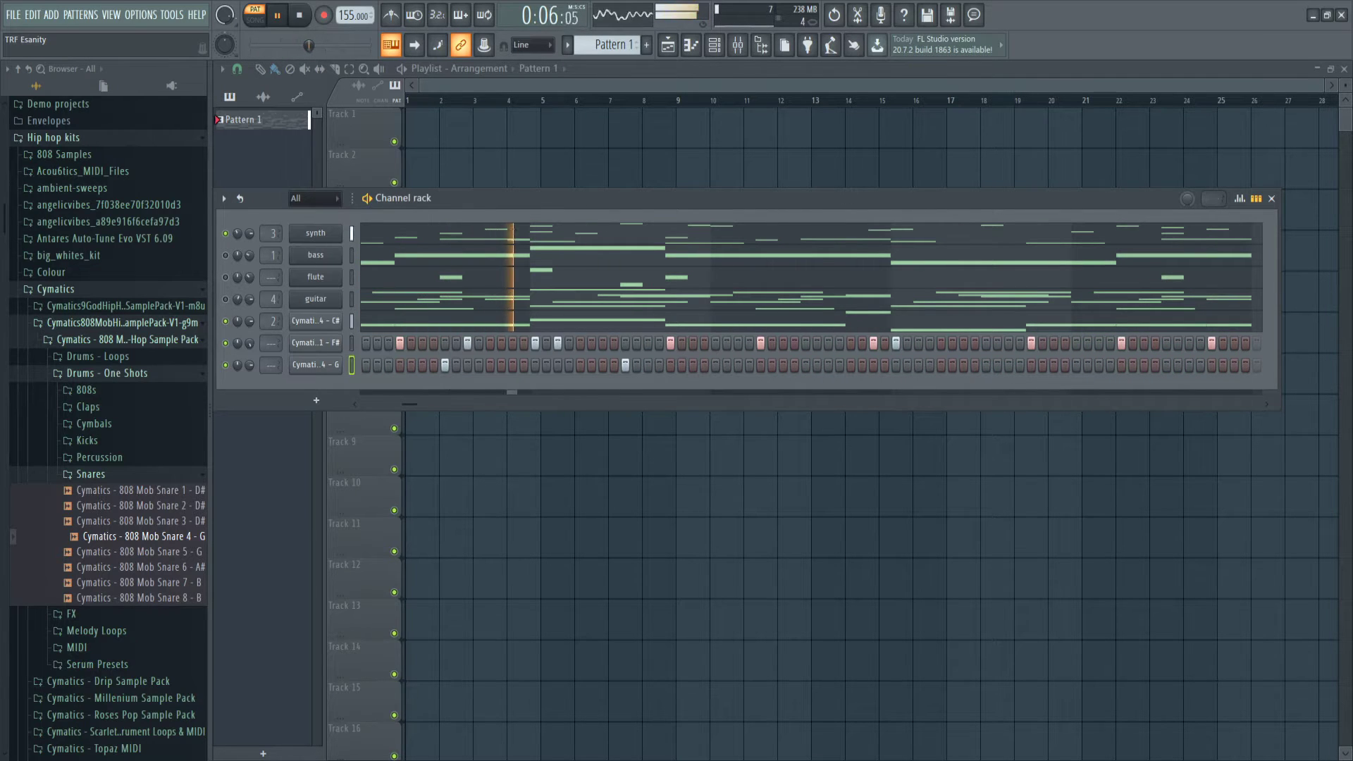
key("space")
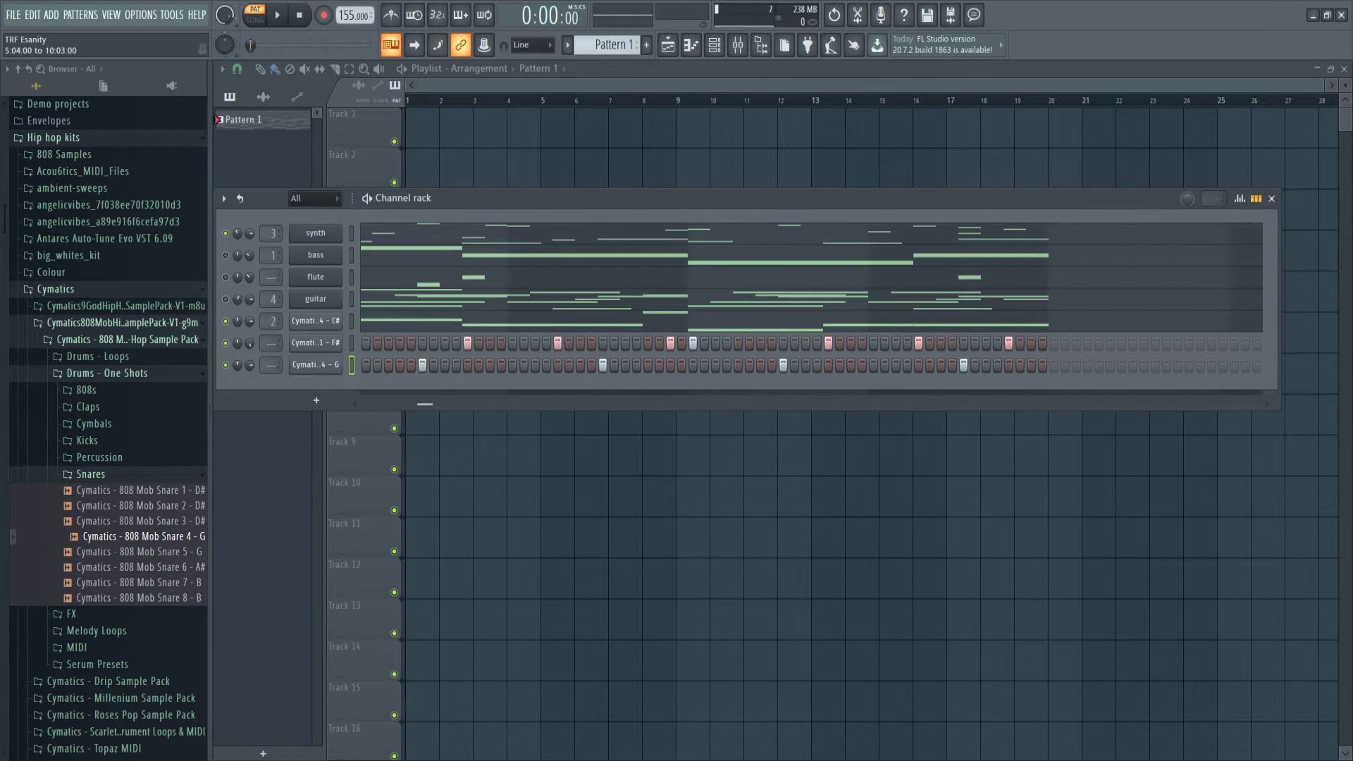
key("space")
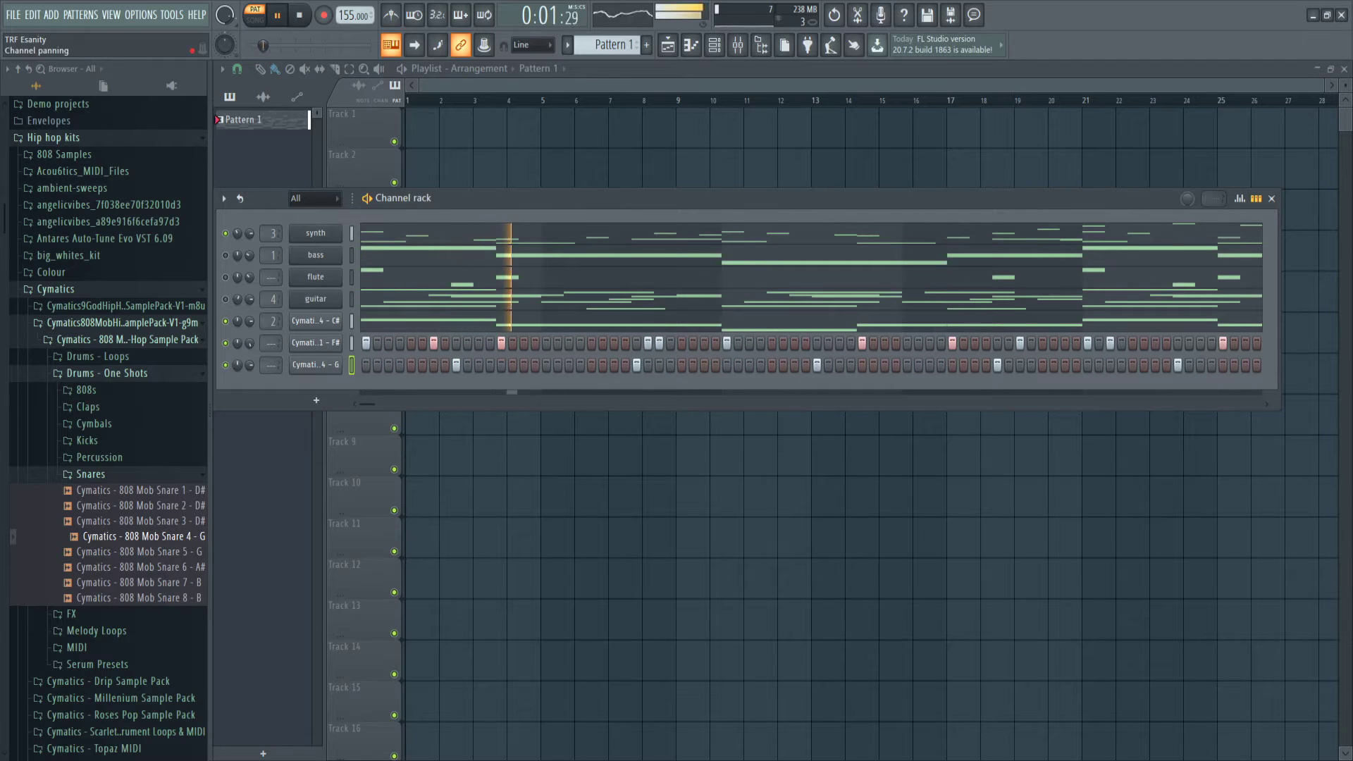
- Replace the snare channel's sample with "Cymatics - 808 Mob Snare 1 - D#" and play the pattern
key("space")
left_click(141, 490)
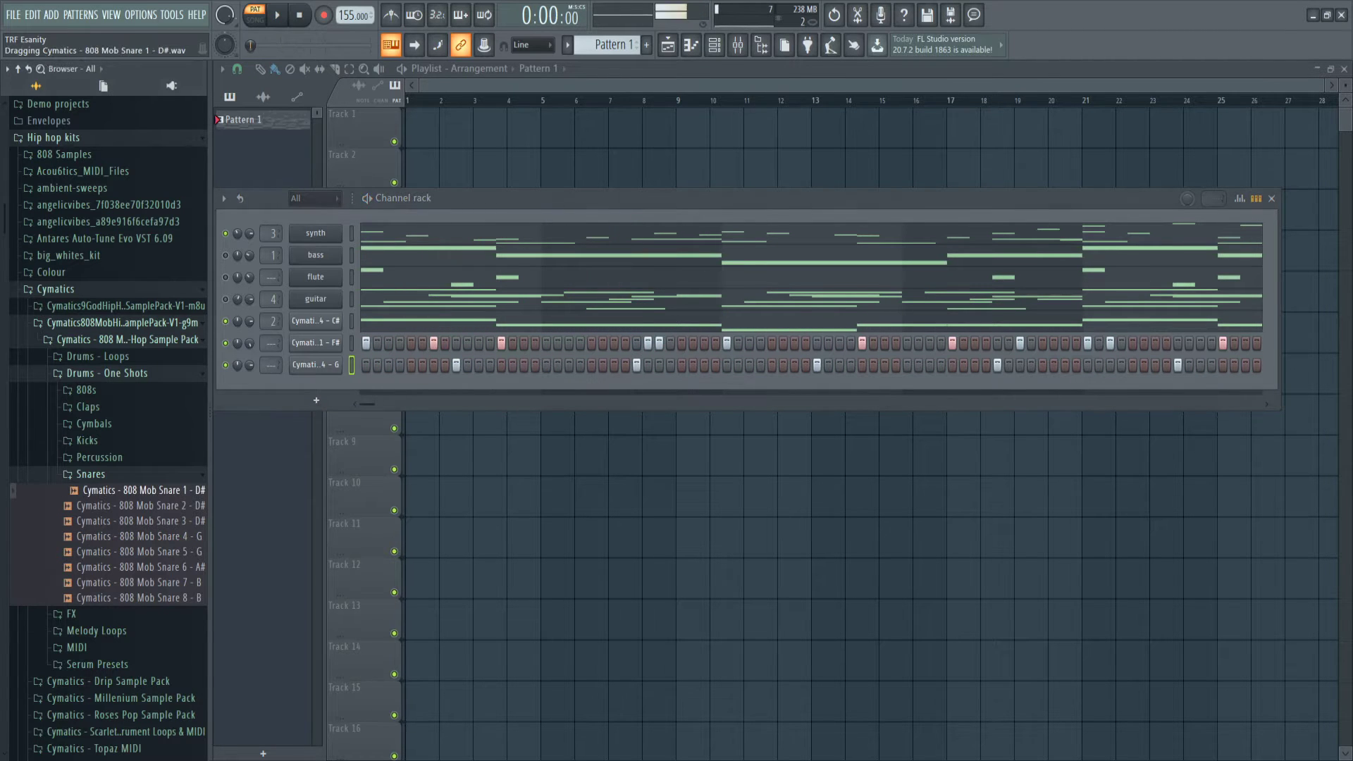
left_click_drag(315, 364, 315, 365)
key("space")
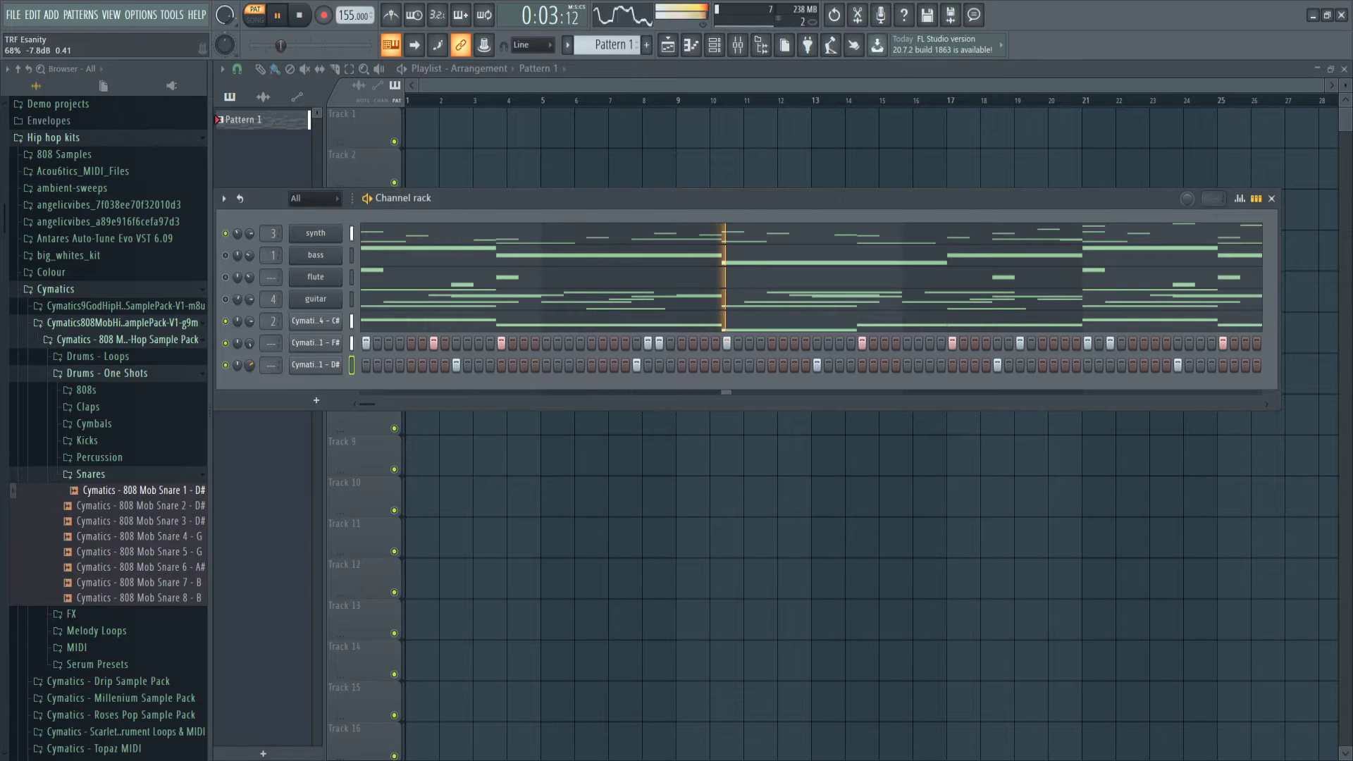
- Audition the 808 Mob closed hi-hat samples in the Cymbals folder and add Closed Hihat 2 as a new channel
left_click(91, 474)
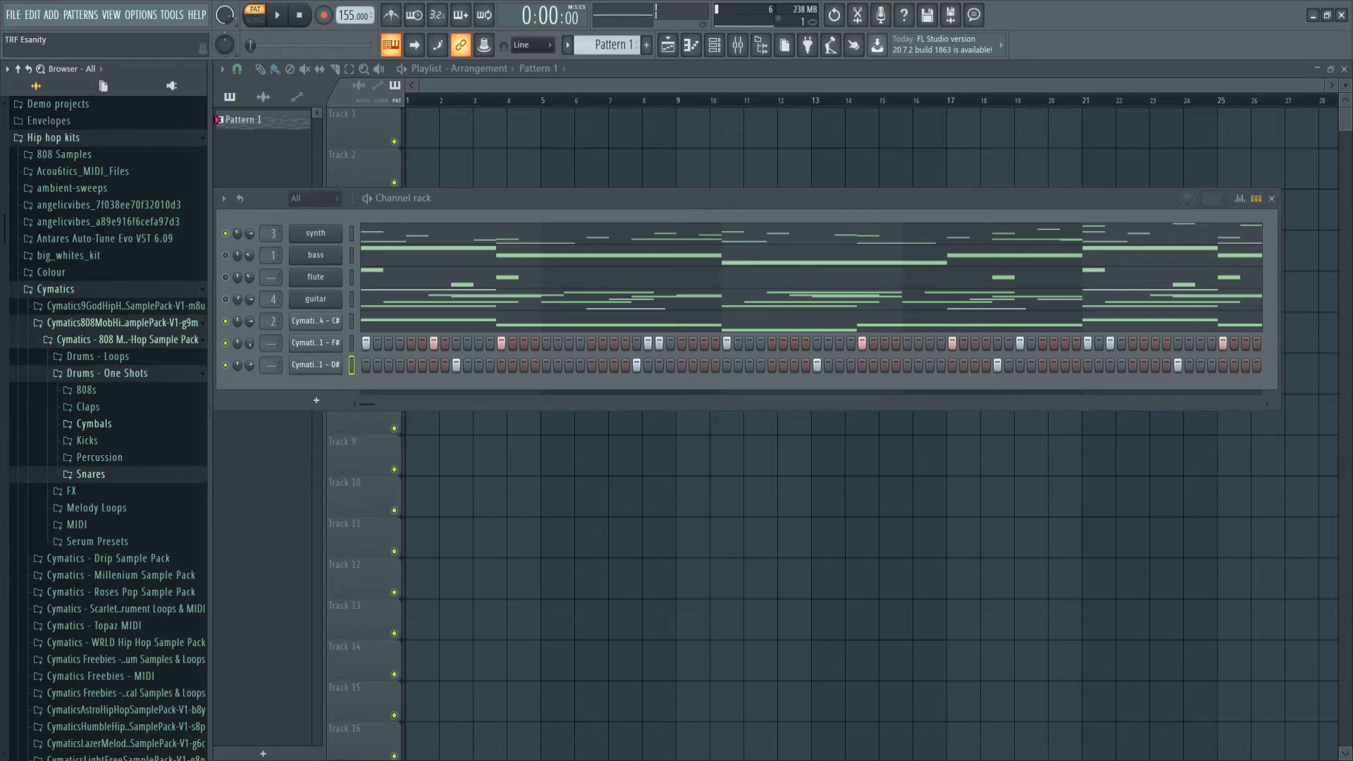
left_click(94, 424)
left_click(145, 474)
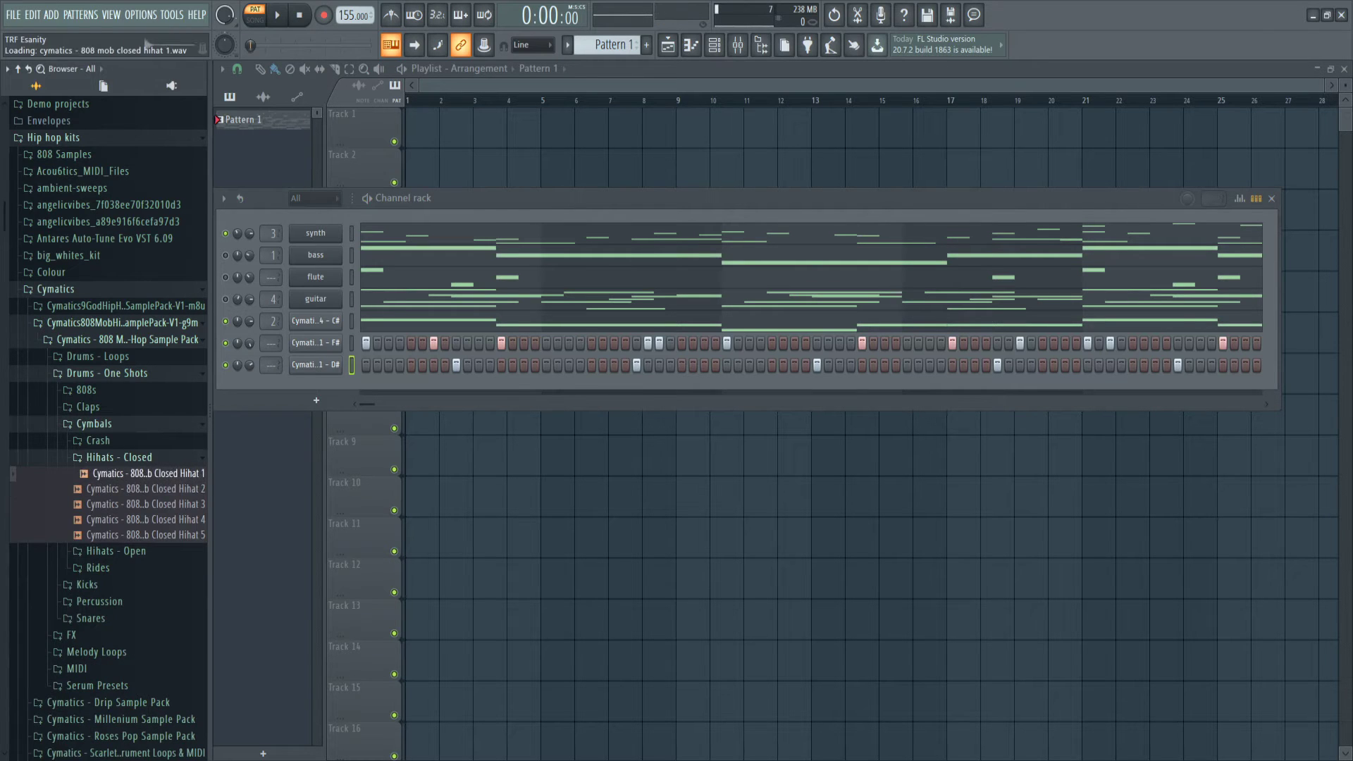
left_click(145, 488)
left_click(145, 504)
key("Up")
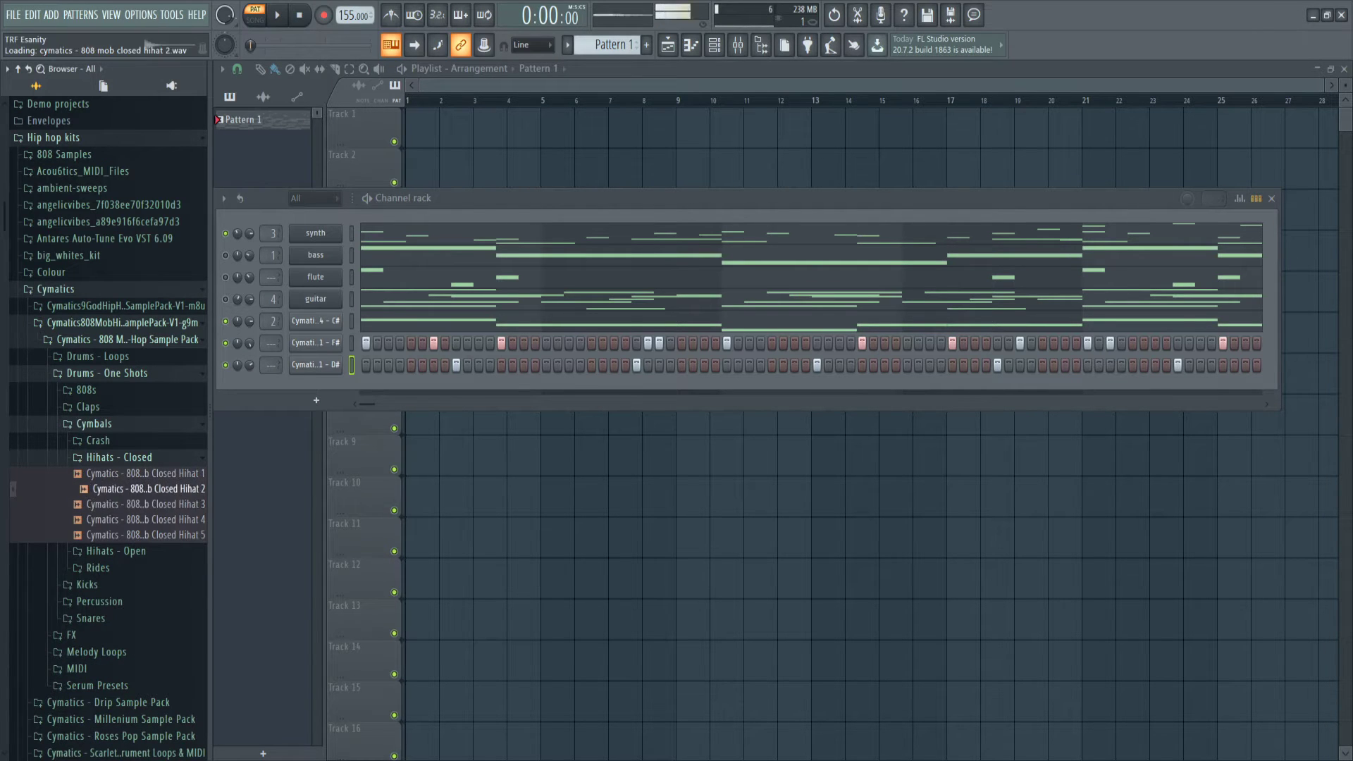
left_click_drag(149, 488, 316, 386)
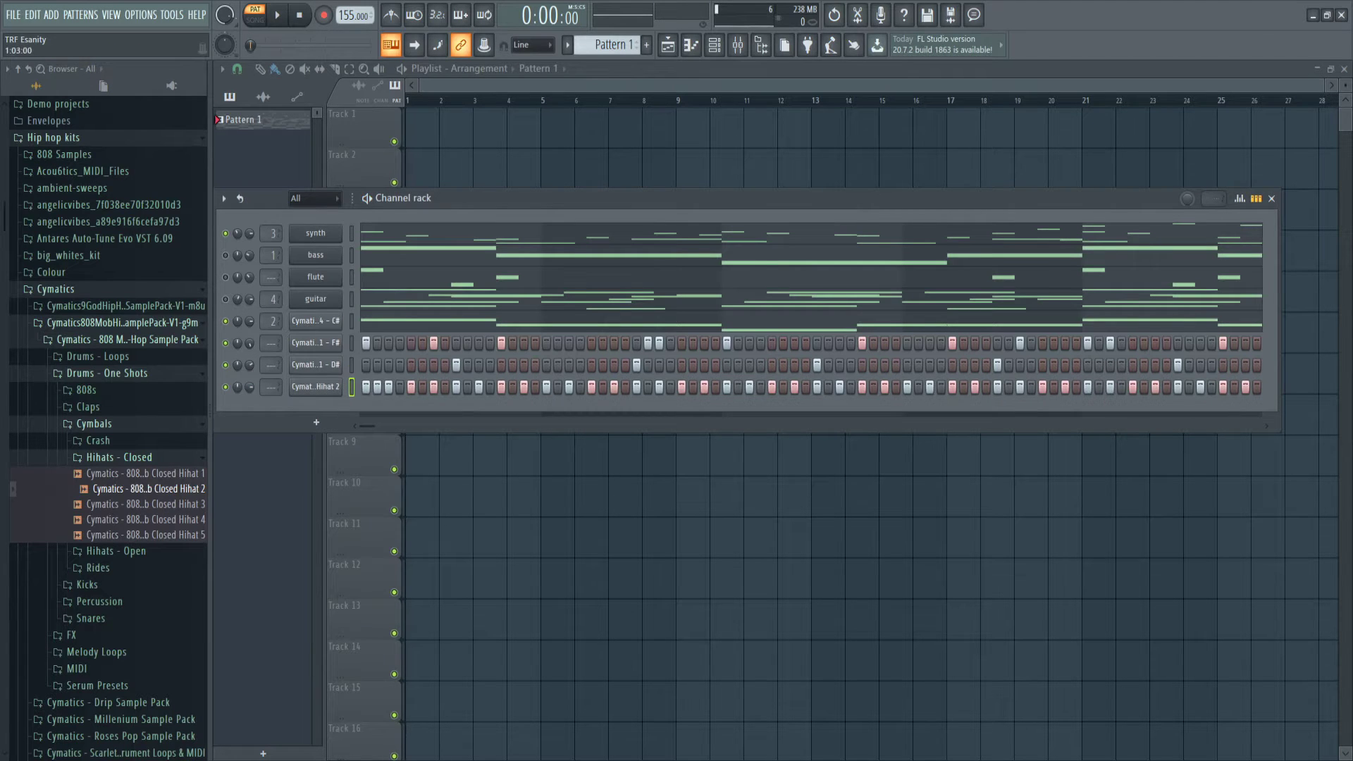
- Fill the hi-hat channel on every second step, add extra in-between hits through to the pattern's end, and play it
left_click_drag(368, 426, 376, 426)
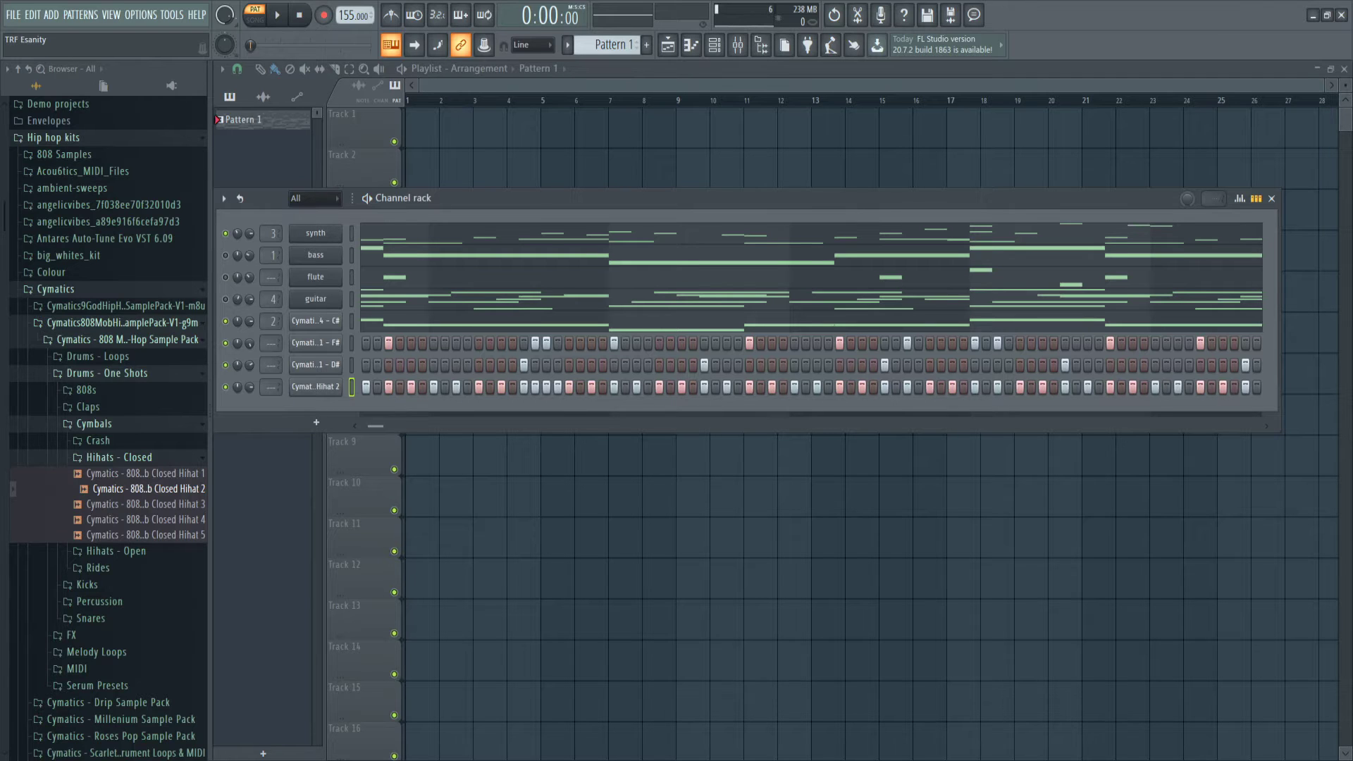
scroll(811, 310, "right", 2)
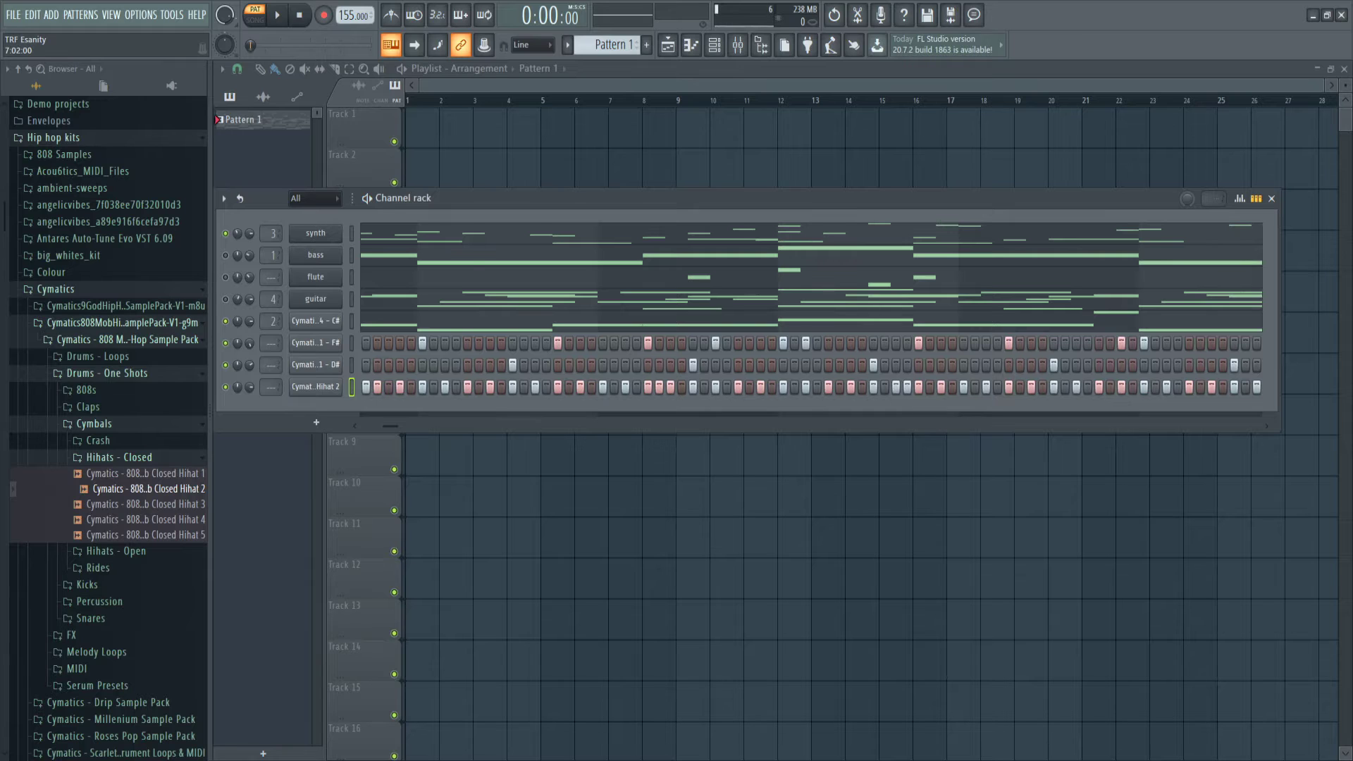
scroll(811, 310, "right", 6)
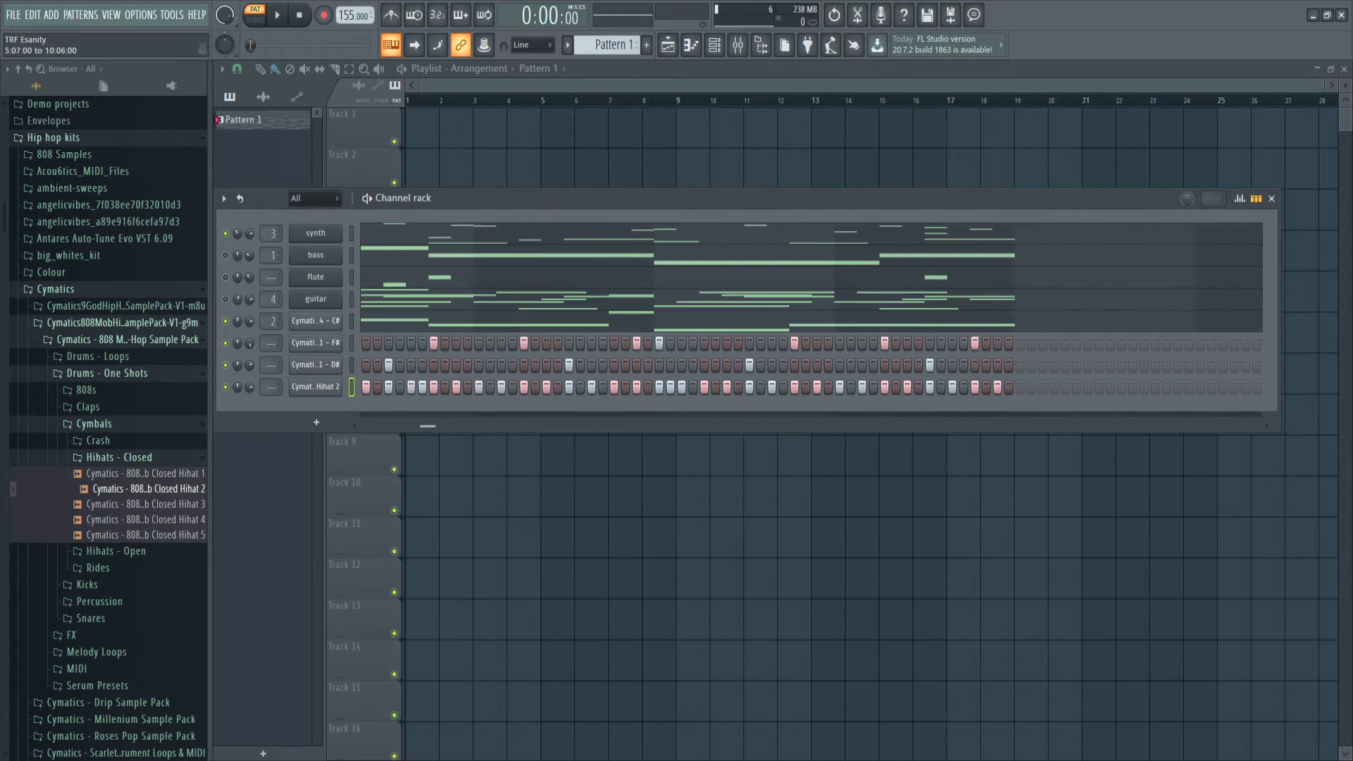
key("space")
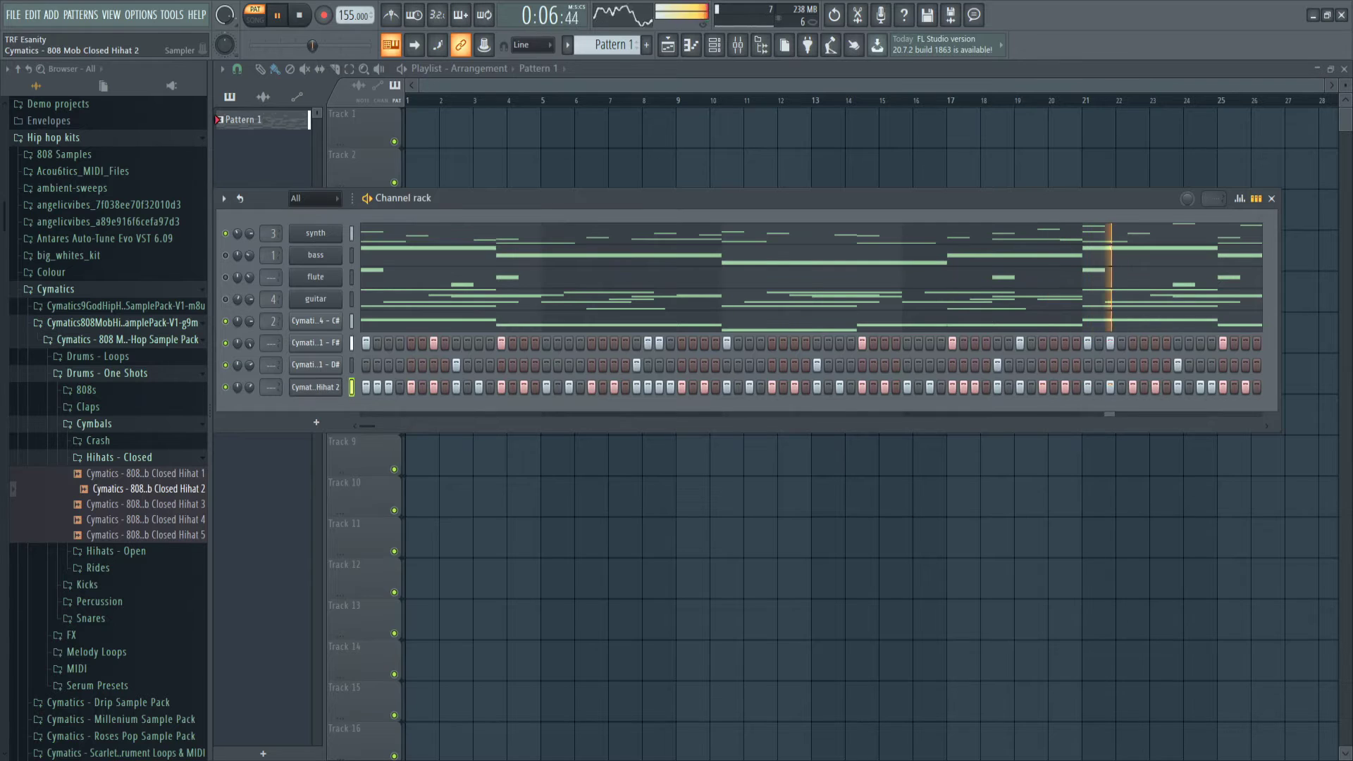
- Open the Closed Hihat 2 channel in the Piano roll, transpose all its notes down three semitones to A4, and play the result
key("F7")
scroll(614, 366, "down", 3)
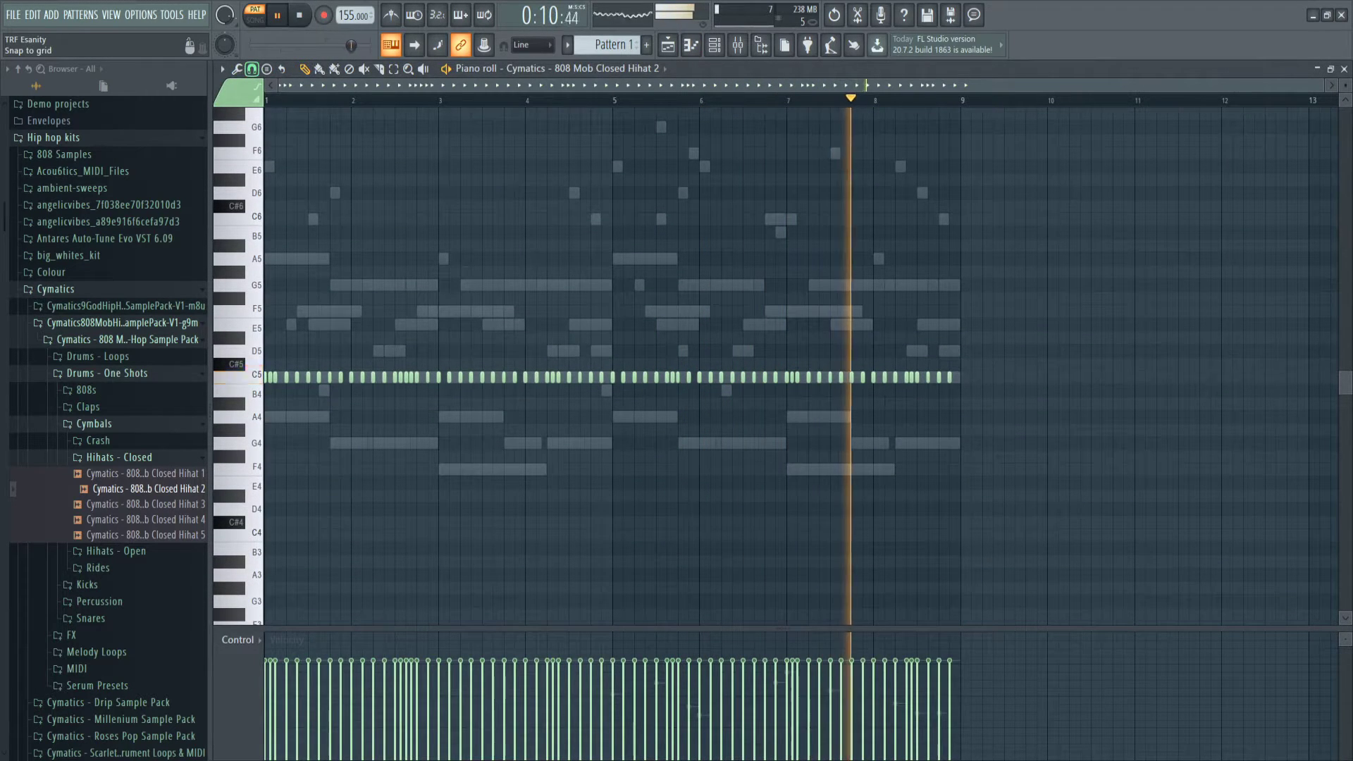
key("space")
key("ctrl+a")
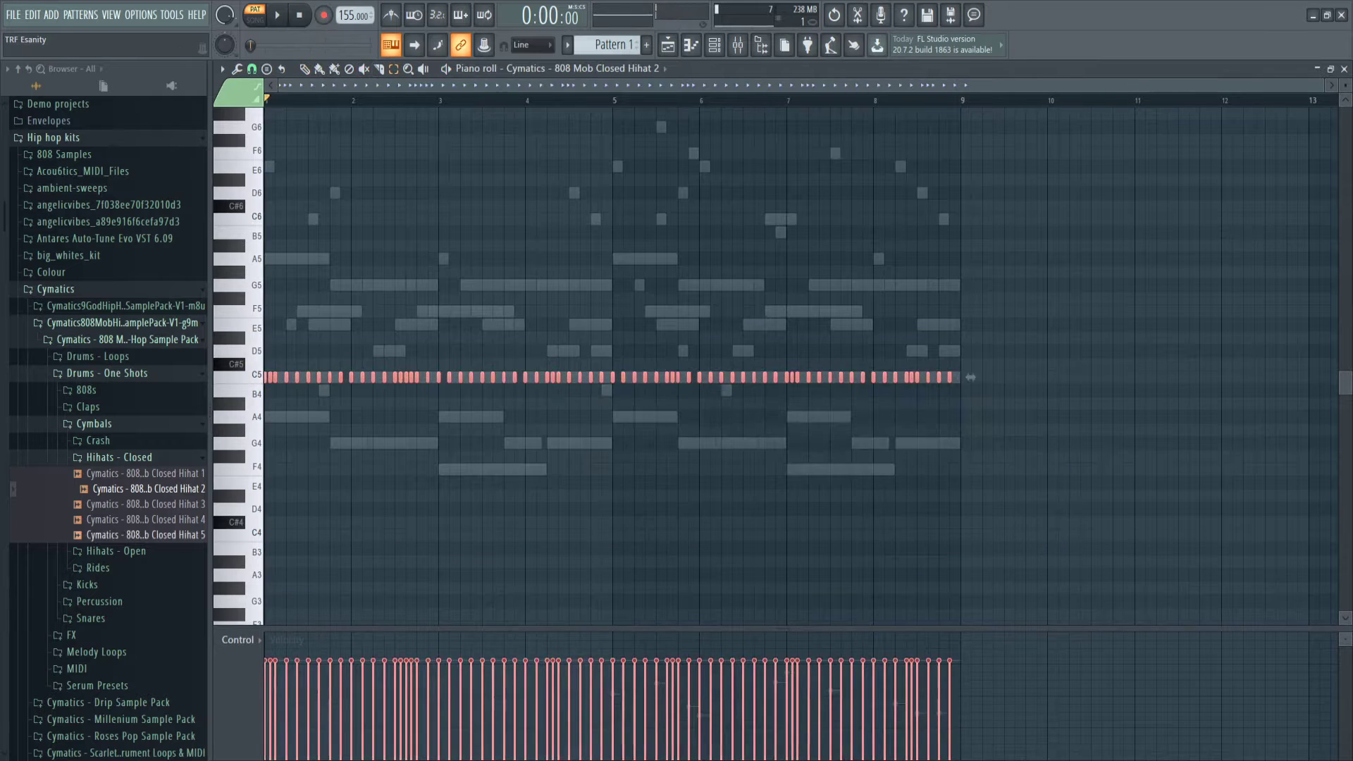
key("Down")
key("Down")
key("Down")
key("space")
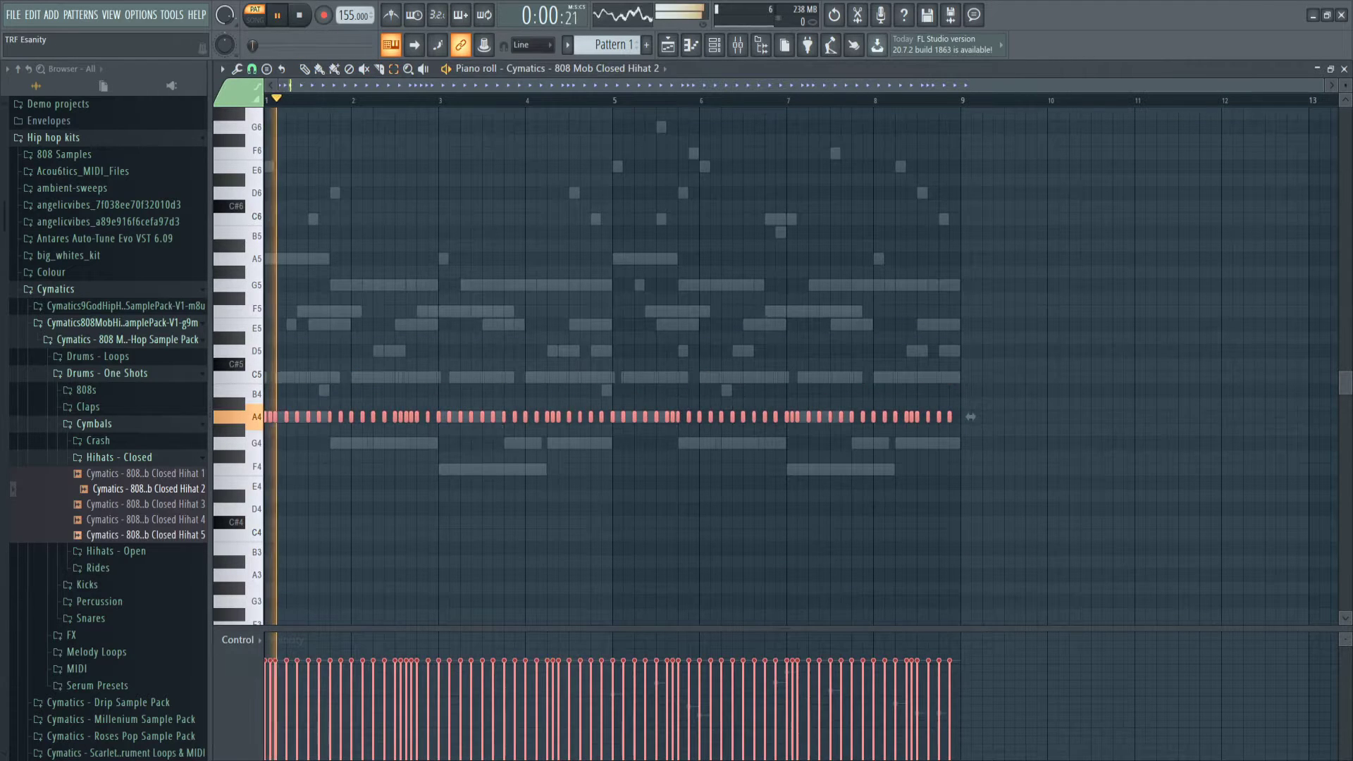
key("space")
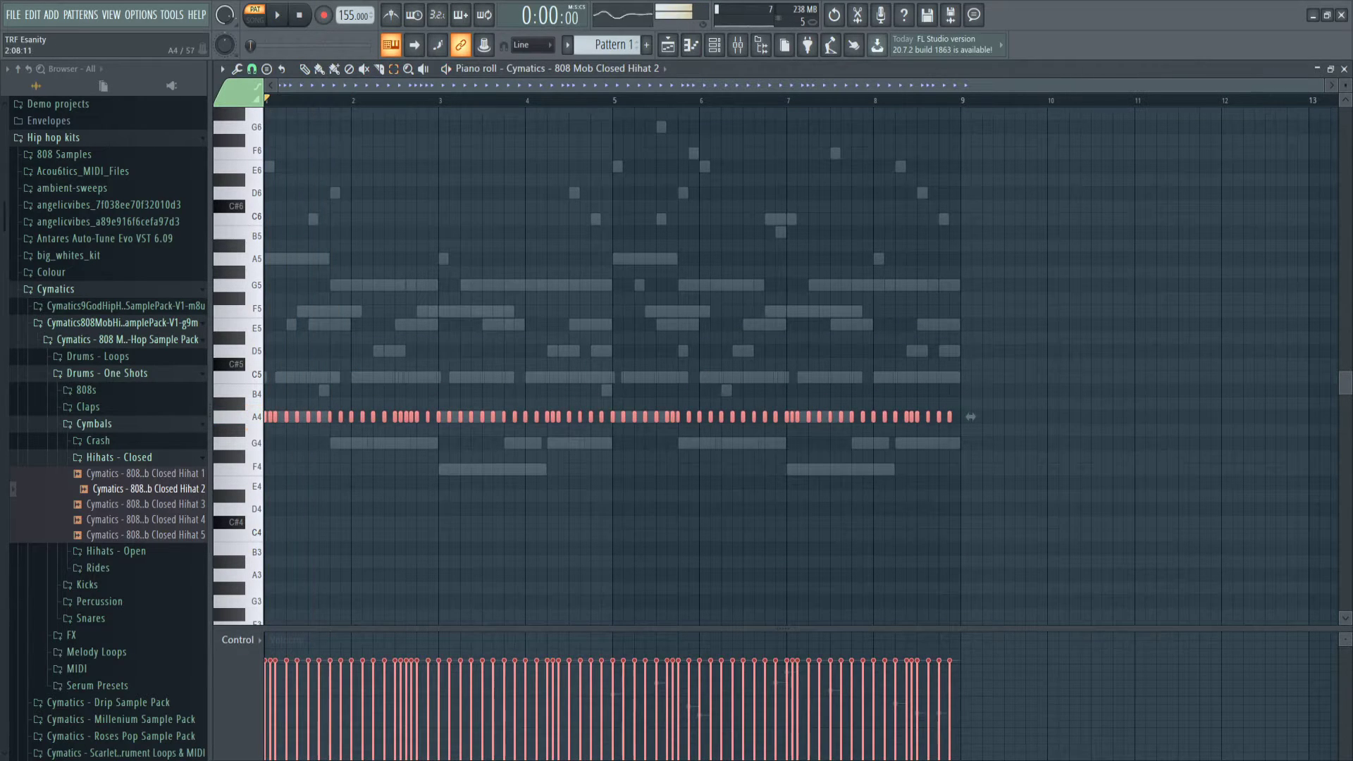
- Lower the five-note hi-hat roll in bar 2 to F4, playing the pattern to check the pitch
left_click_drag(393, 417, 413, 417)
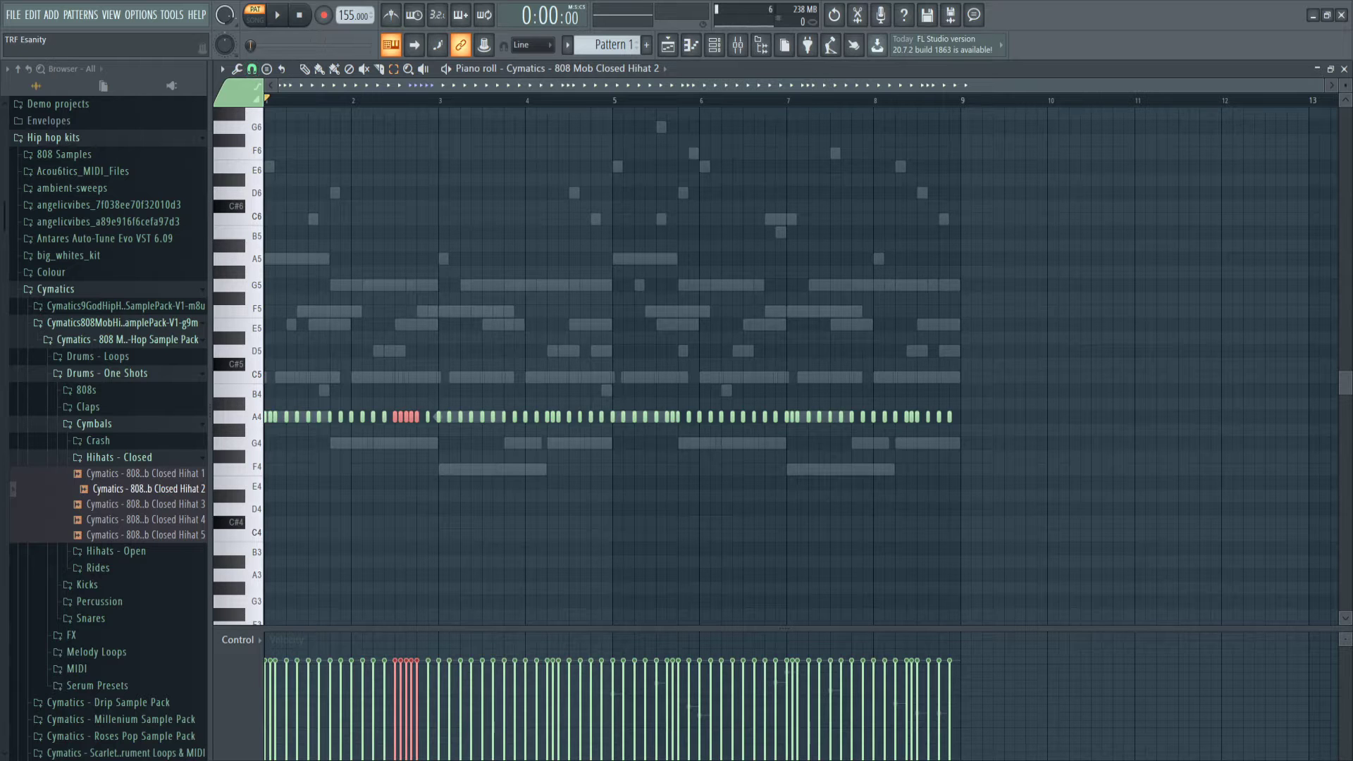
key("space")
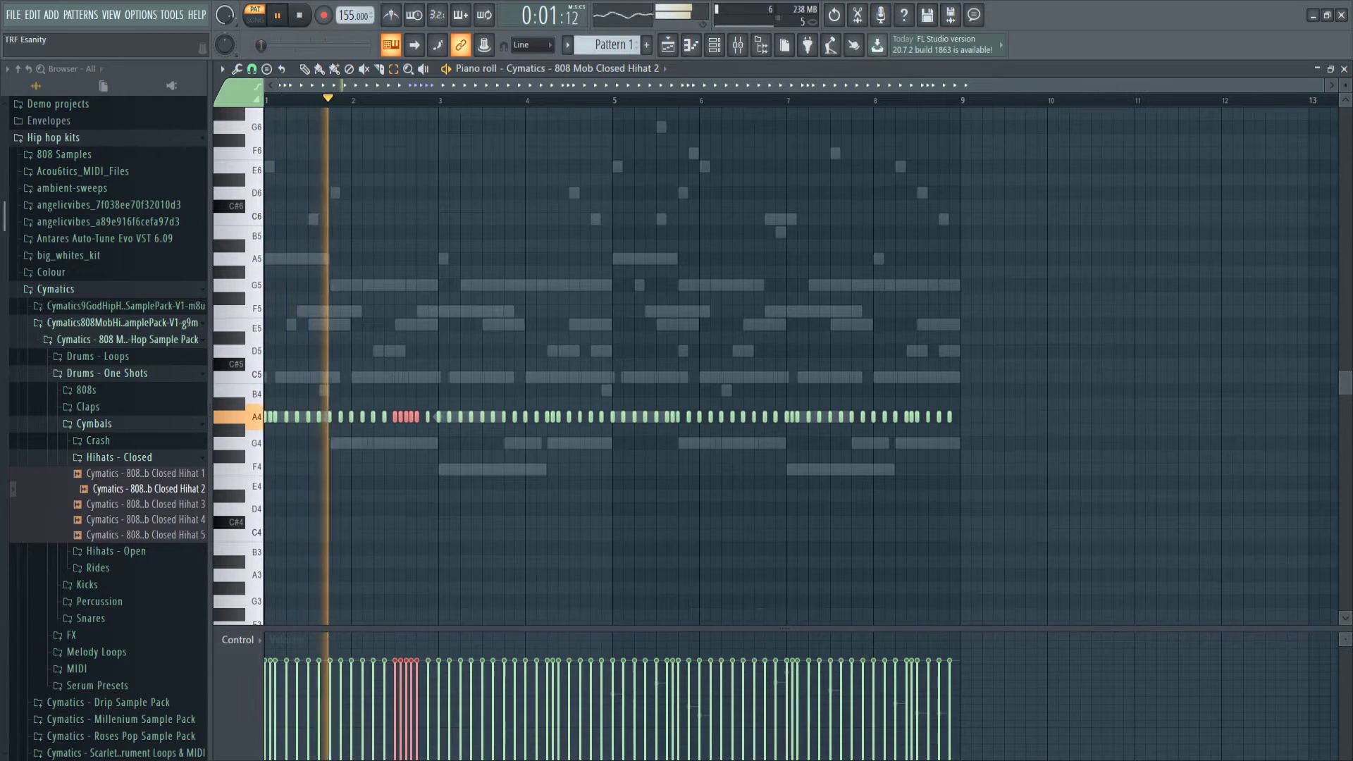
left_click_drag(433, 415, 439, 443)
key("space")
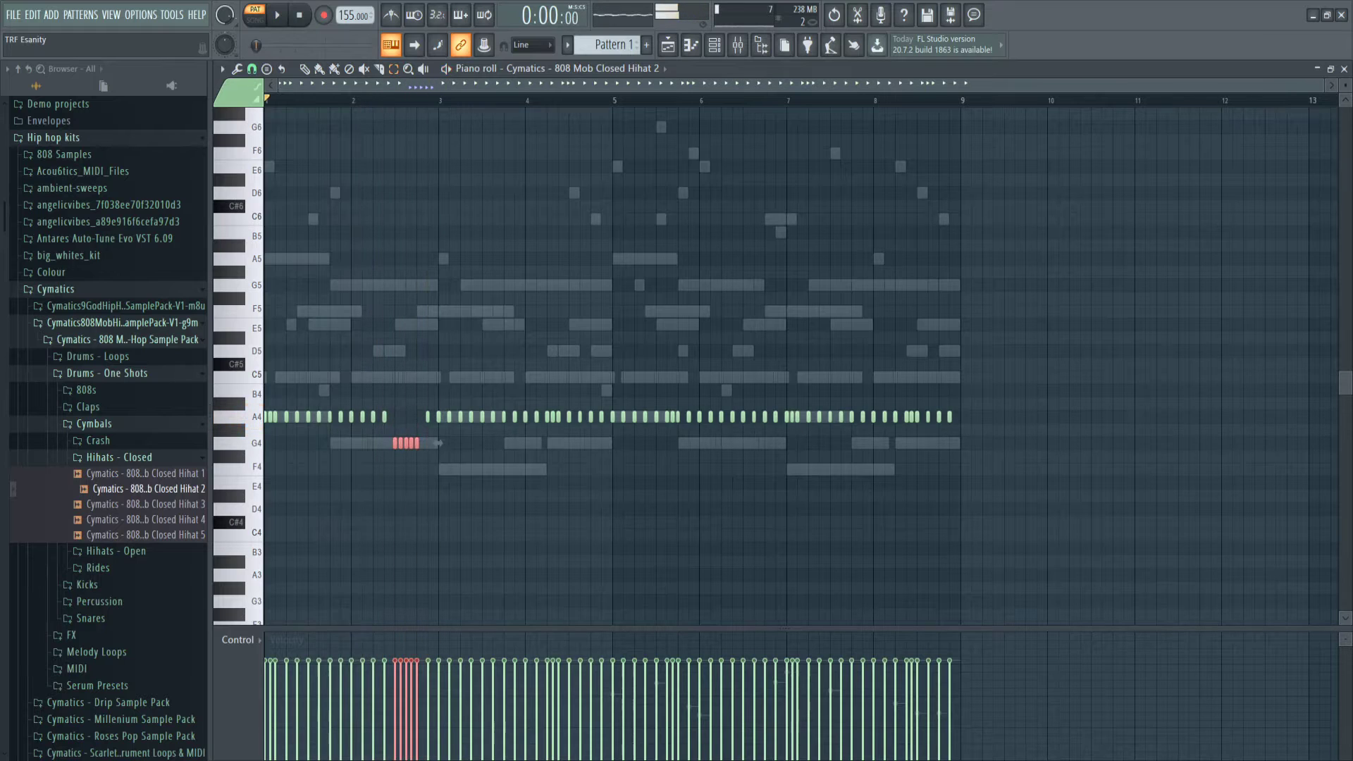
key("space")
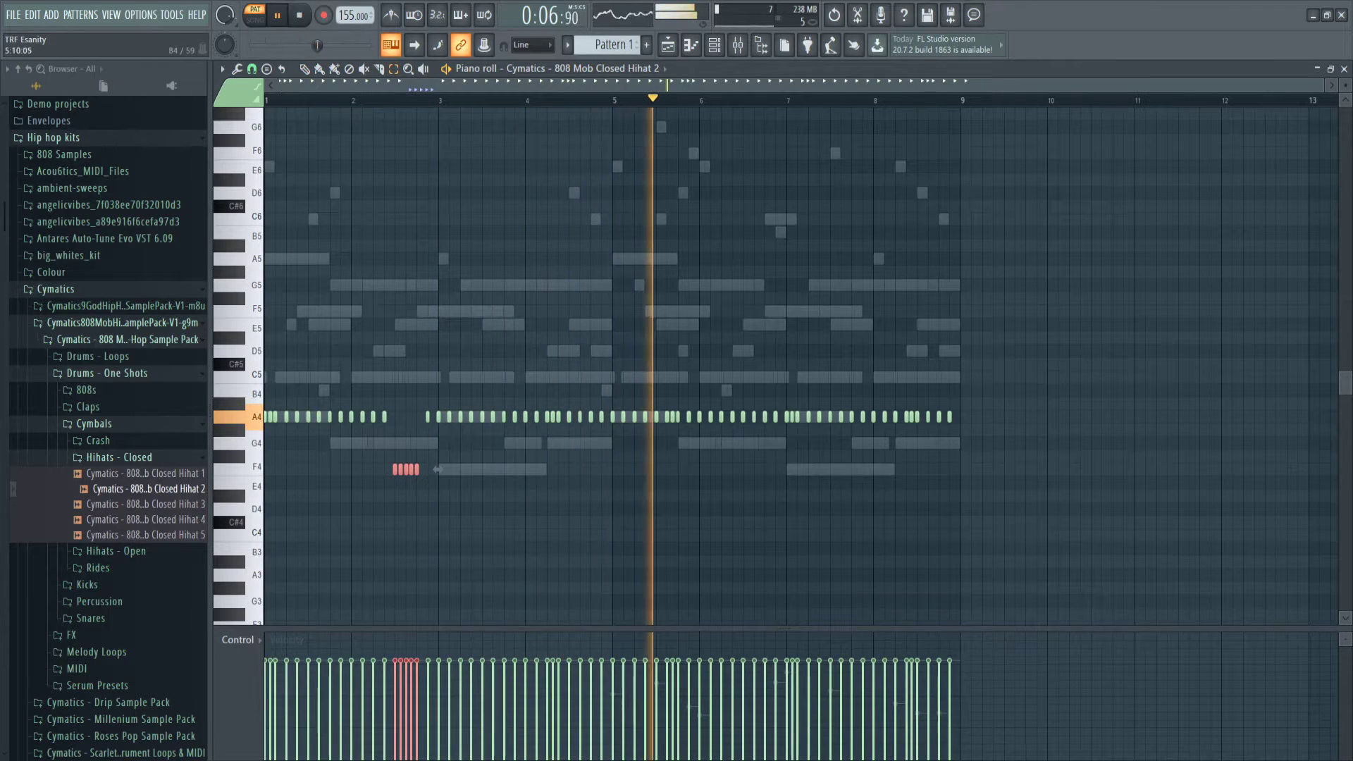
key("space")
- Raise two hi-hat notes in bar 5 to C#5, lower bar 7's first two to F4 and G4, then play and close the Piano roll
left_click(670, 416)
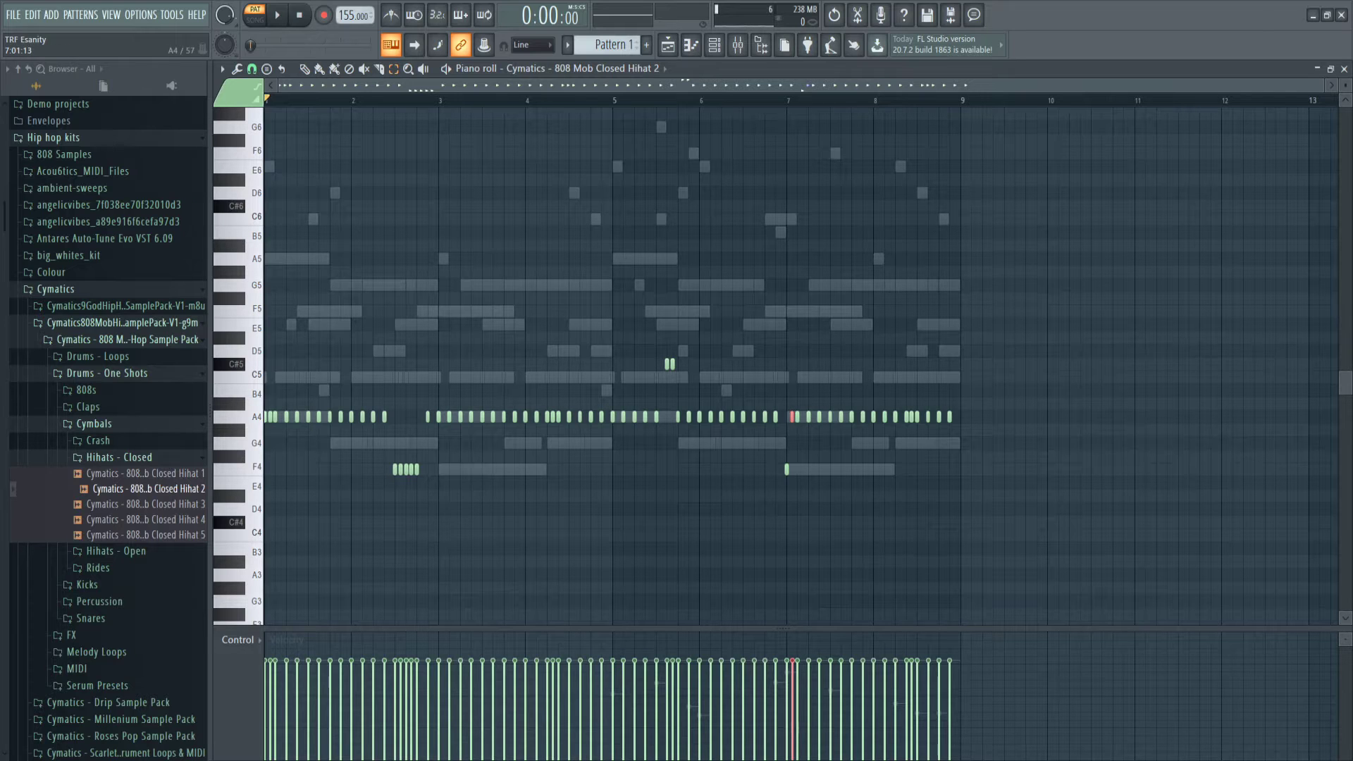
key("space")
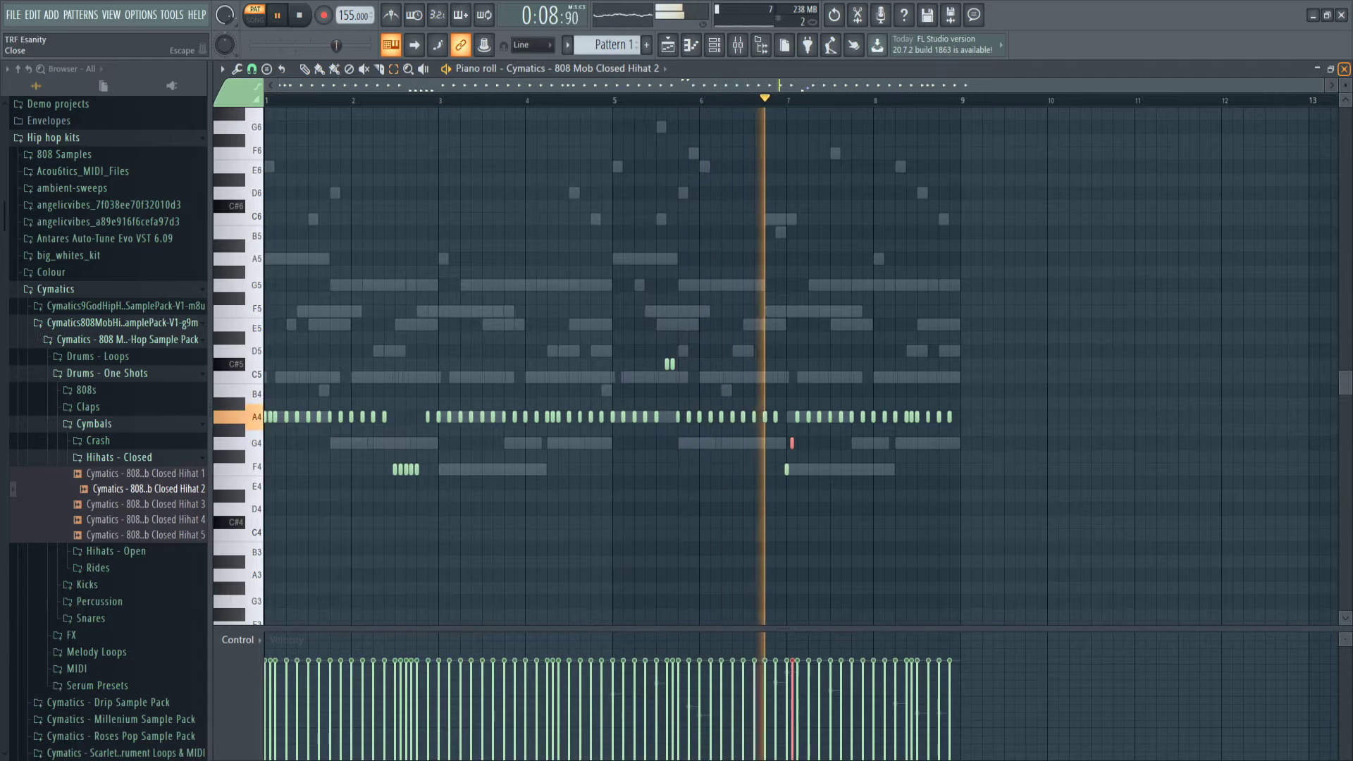
left_click(1344, 69)
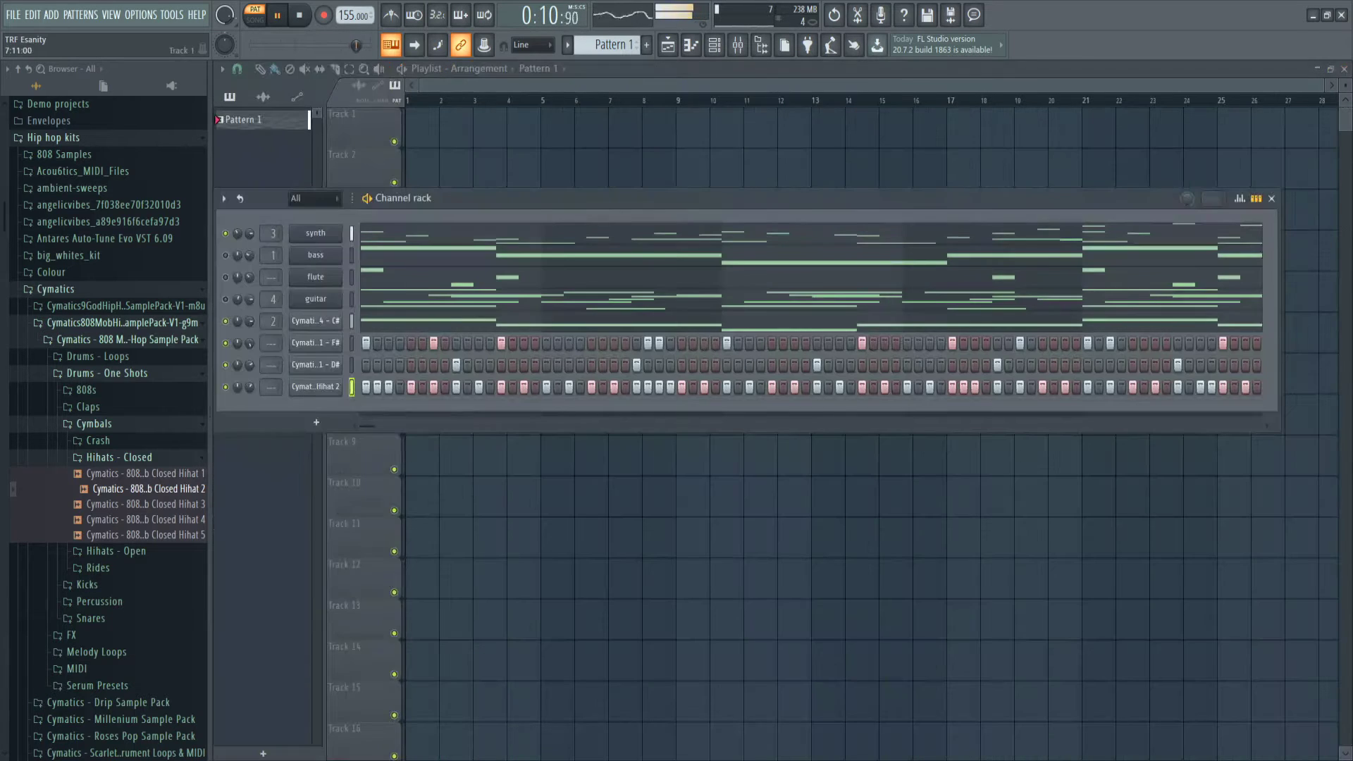
- Audition closed hi-hat samples 3, 4 and 5 in the Hihats - Closed folder
left_click(119, 458)
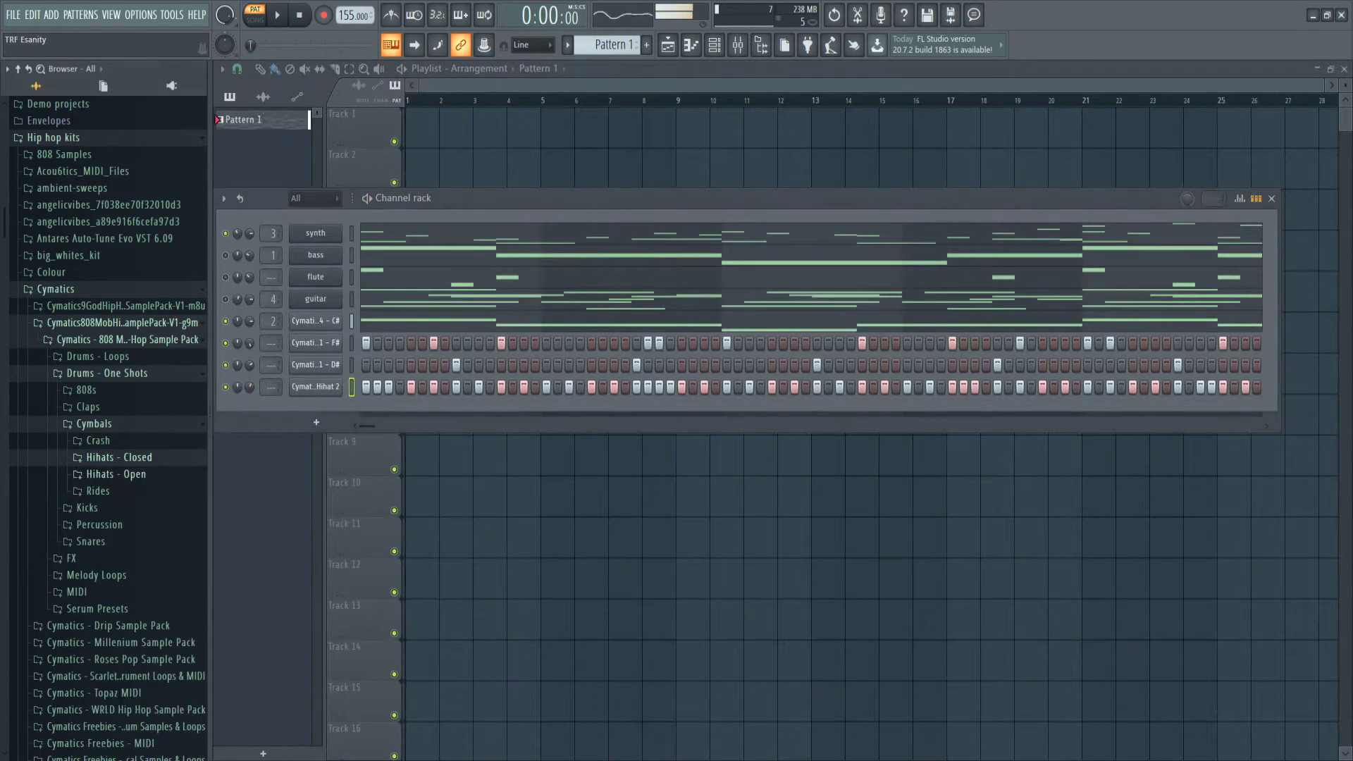
left_click(116, 473)
left_click(120, 457)
left_click(148, 519)
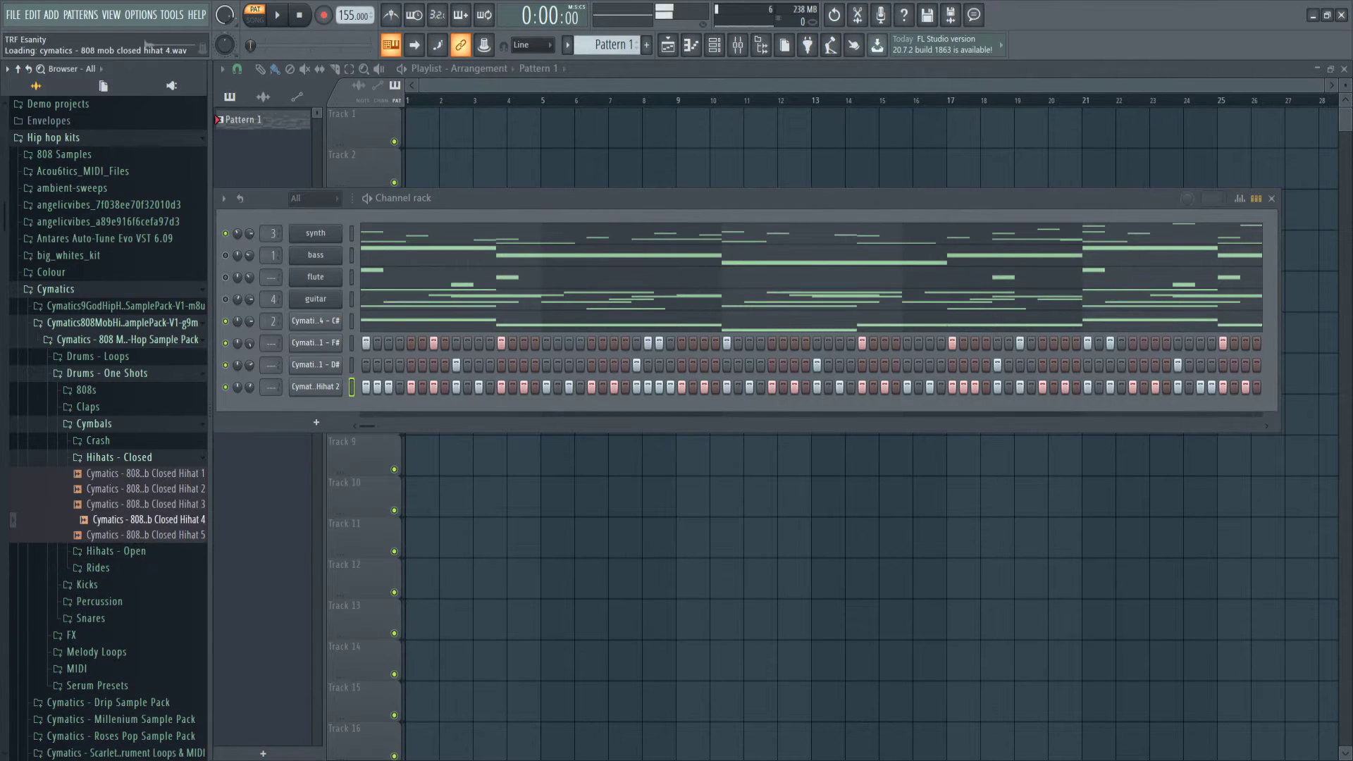
left_click(145, 535)
left_click(145, 504)
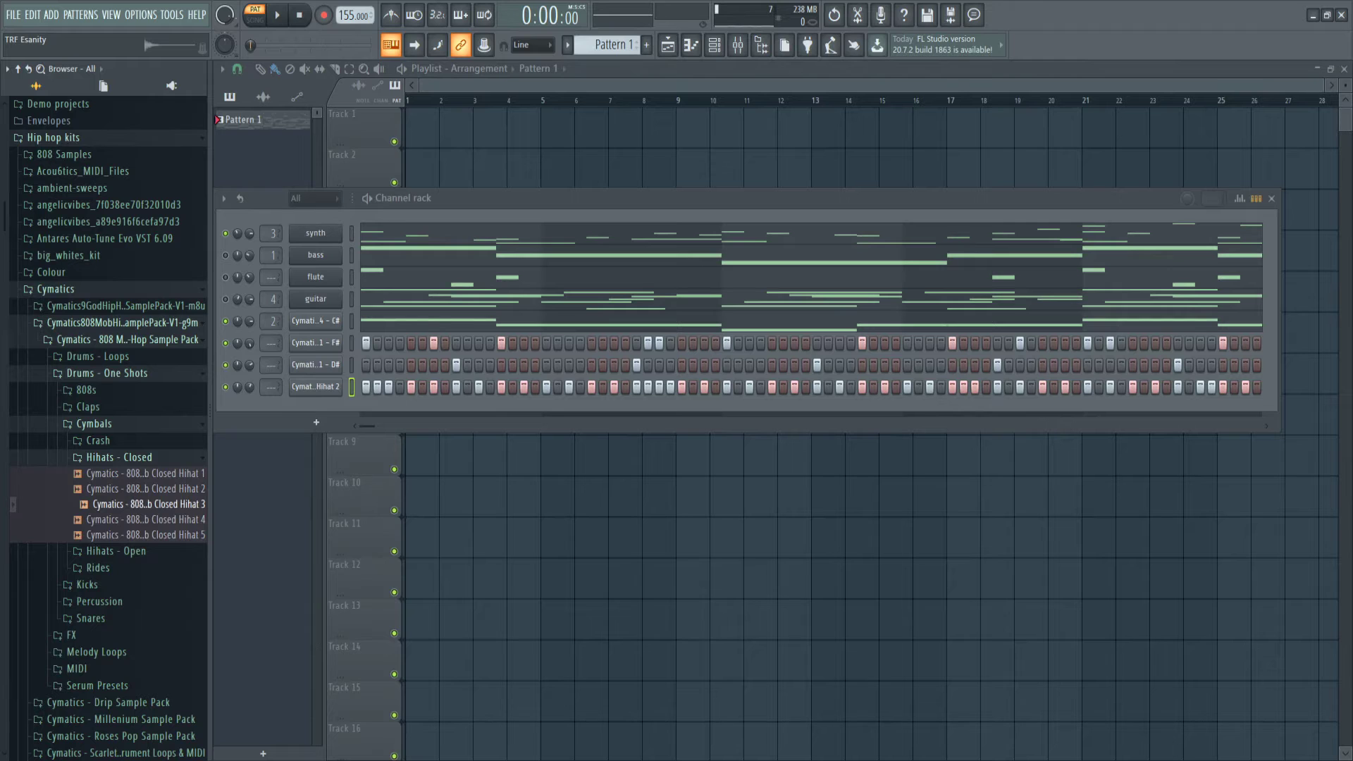
- Try Closed Hihat 3 on the hi-hat channel while playing the pattern, and put the Closed Hihat 2 sample back
left_click_drag(310, 386, 316, 386)
key("space")
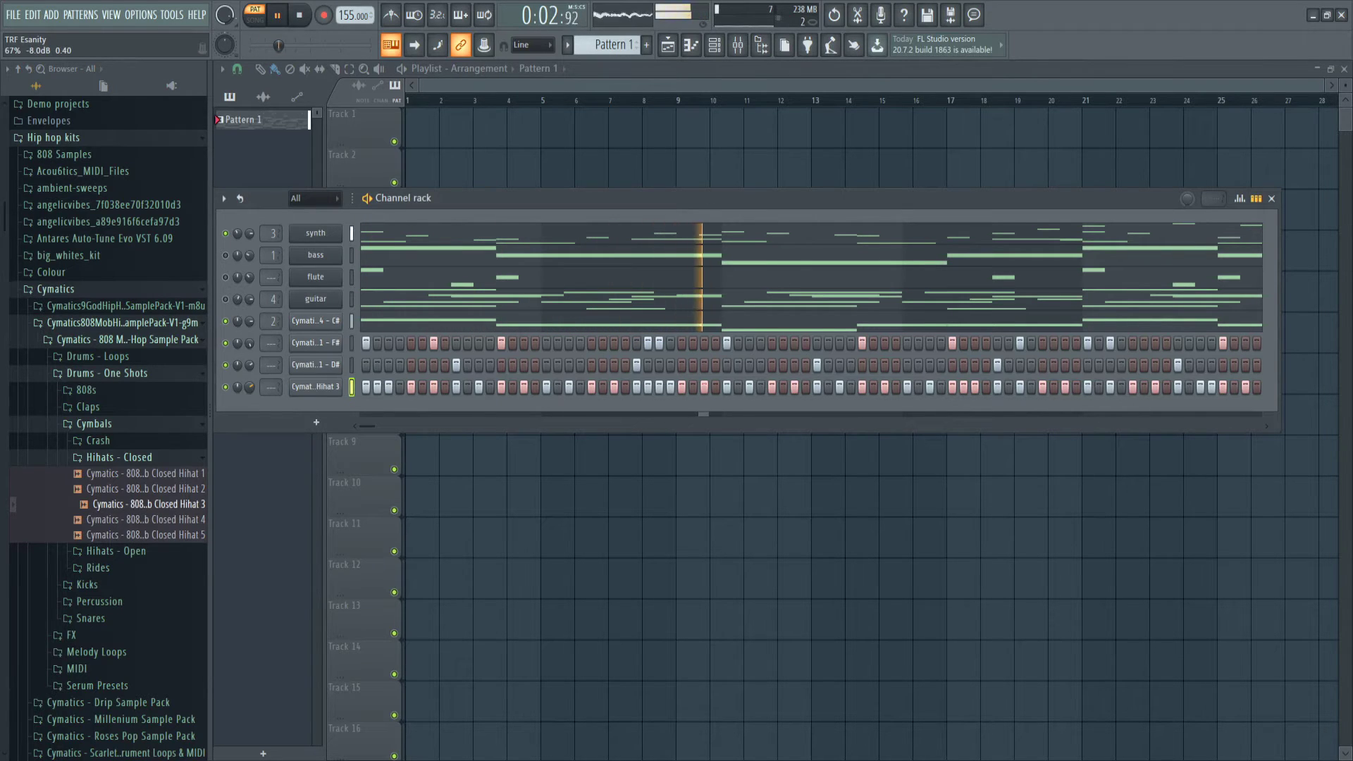
key("space")
left_click(145, 489)
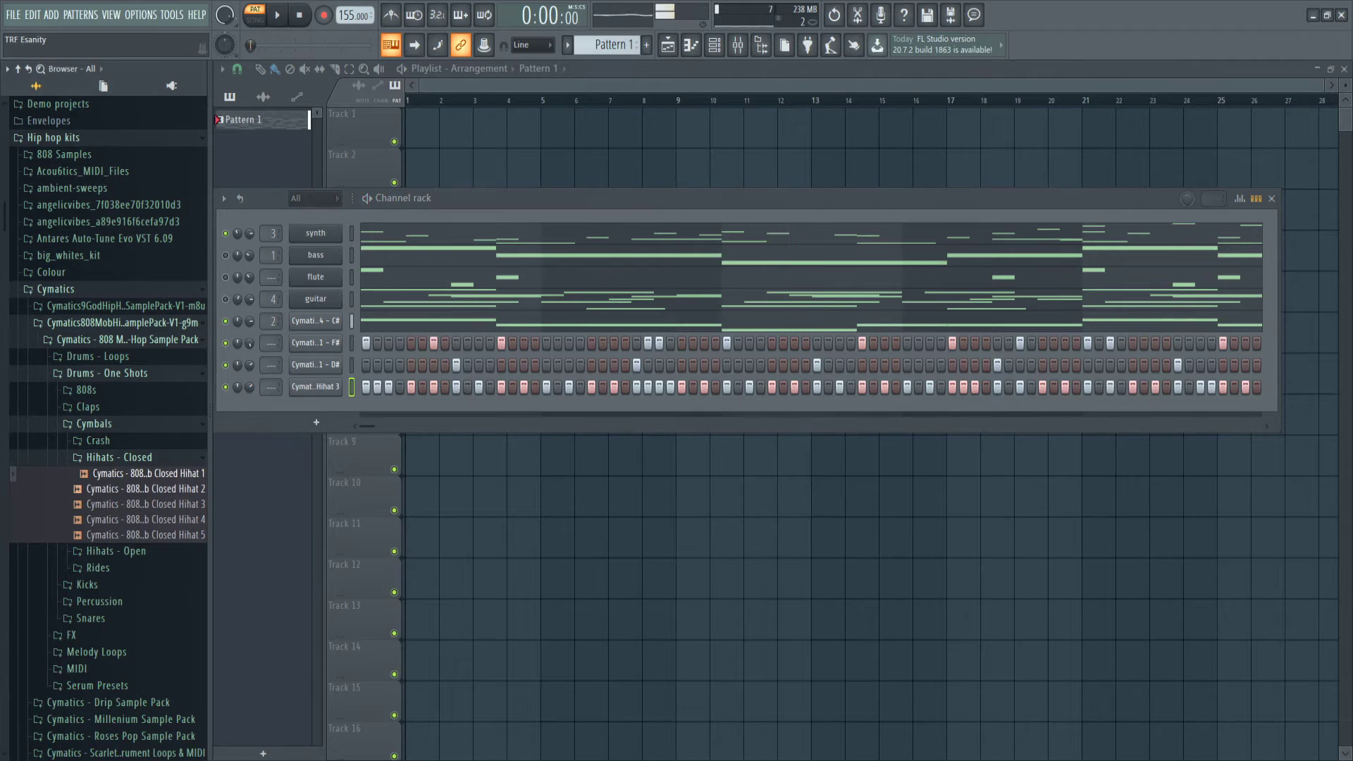
left_click_drag(316, 387, 316, 386)
- Add Closed Hihat 5 as a second hi-hat channel, fill it on every fourth step and play the pattern
key("Down")
key("Down")
key("Down")
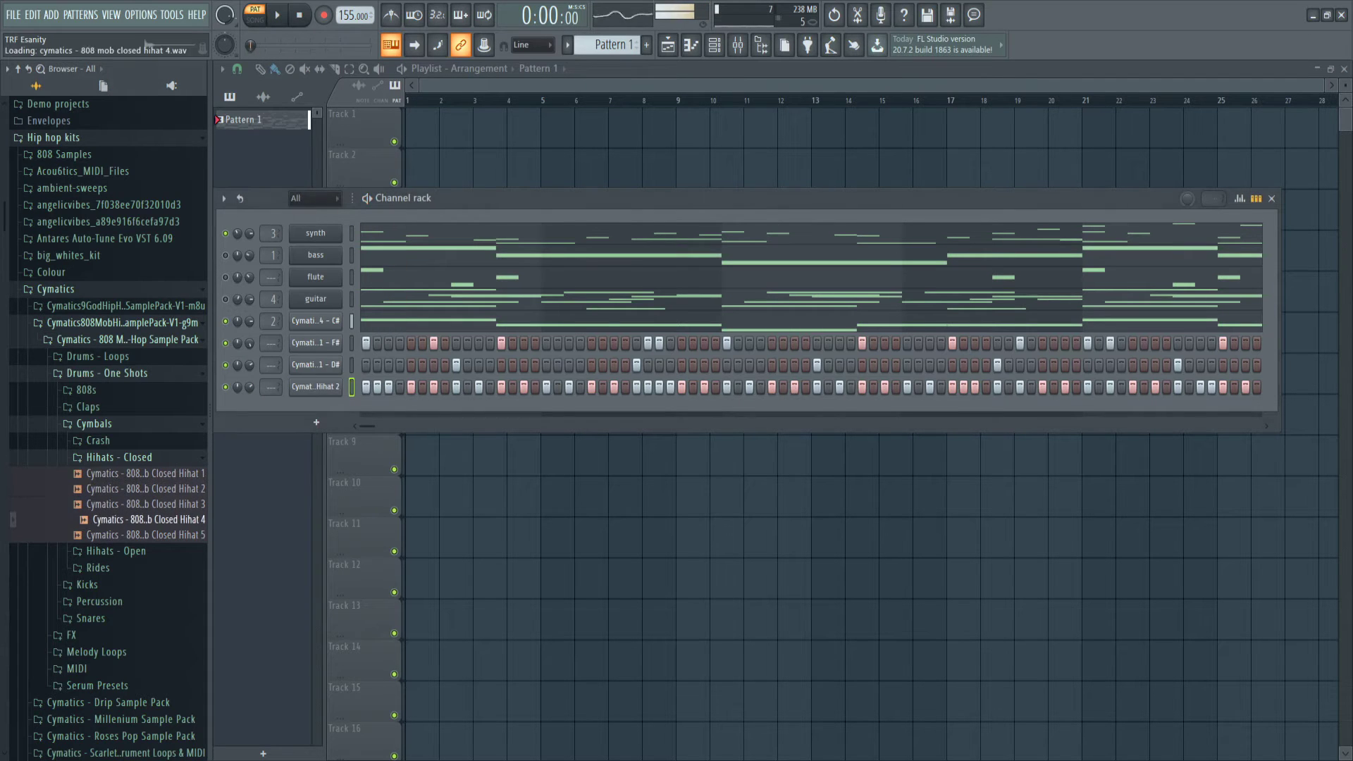
left_click_drag(149, 535, 315, 407)
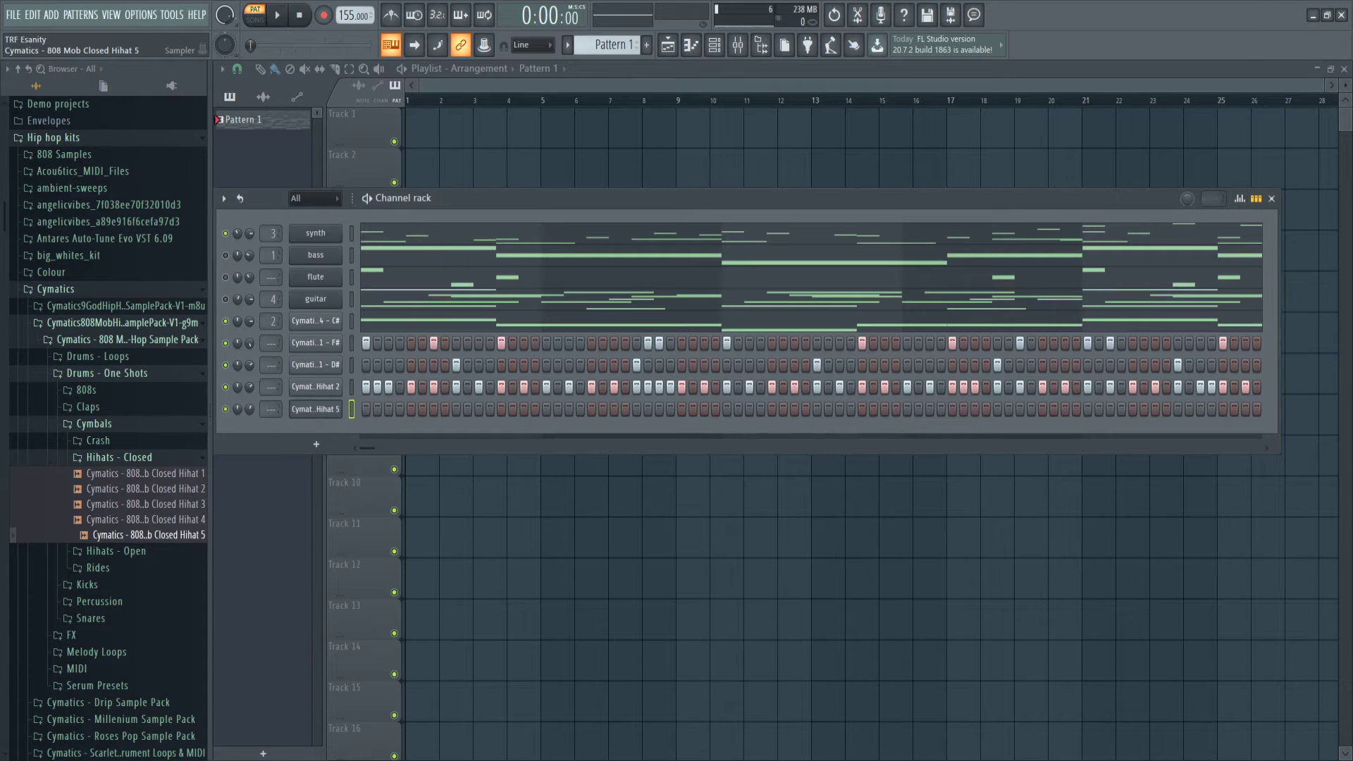
key("ctrl+v")
key("space")
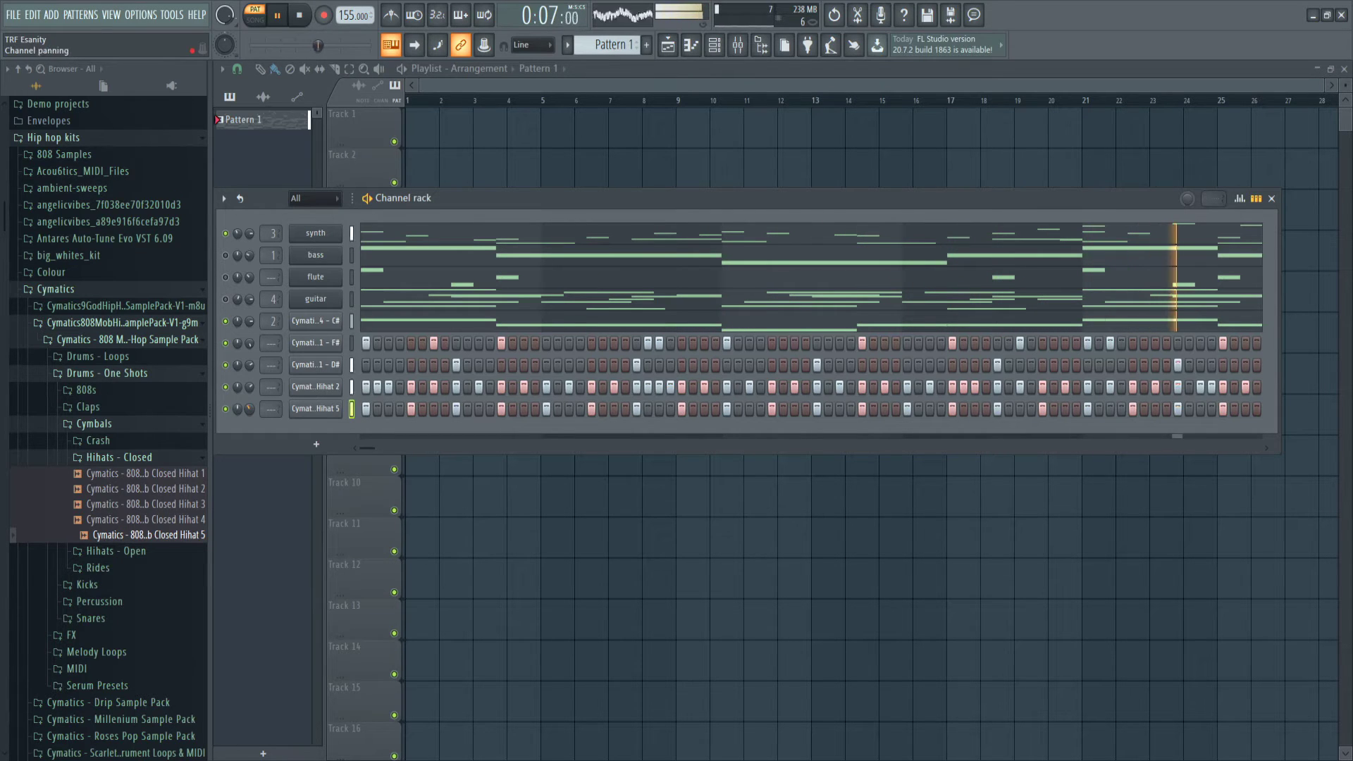
- Audition crash samples 1 to 4 in the 808 Mob pack's Crash folder, with pattern playback stopped
left_click(119, 457)
left_click(98, 440)
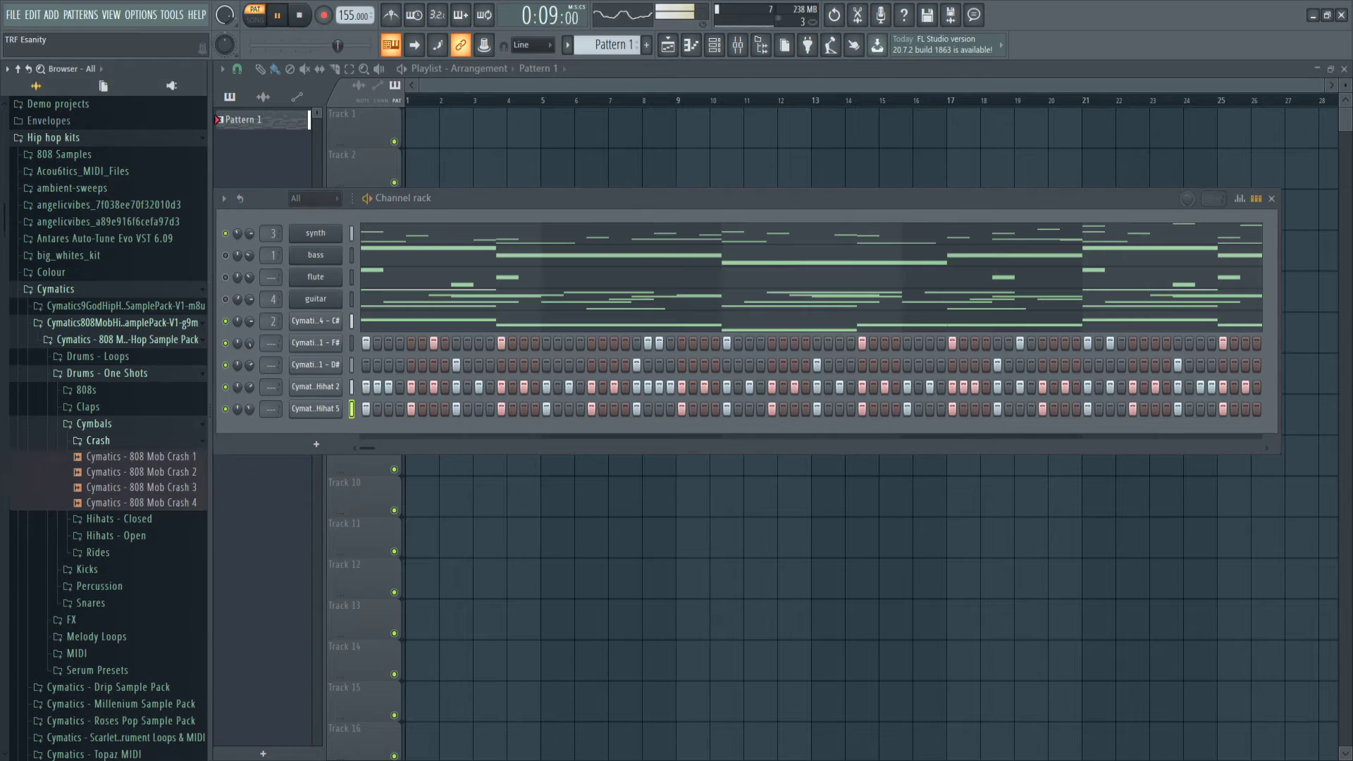
key("space")
left_click(147, 457)
key("Down")
key("Down")
key("Down")
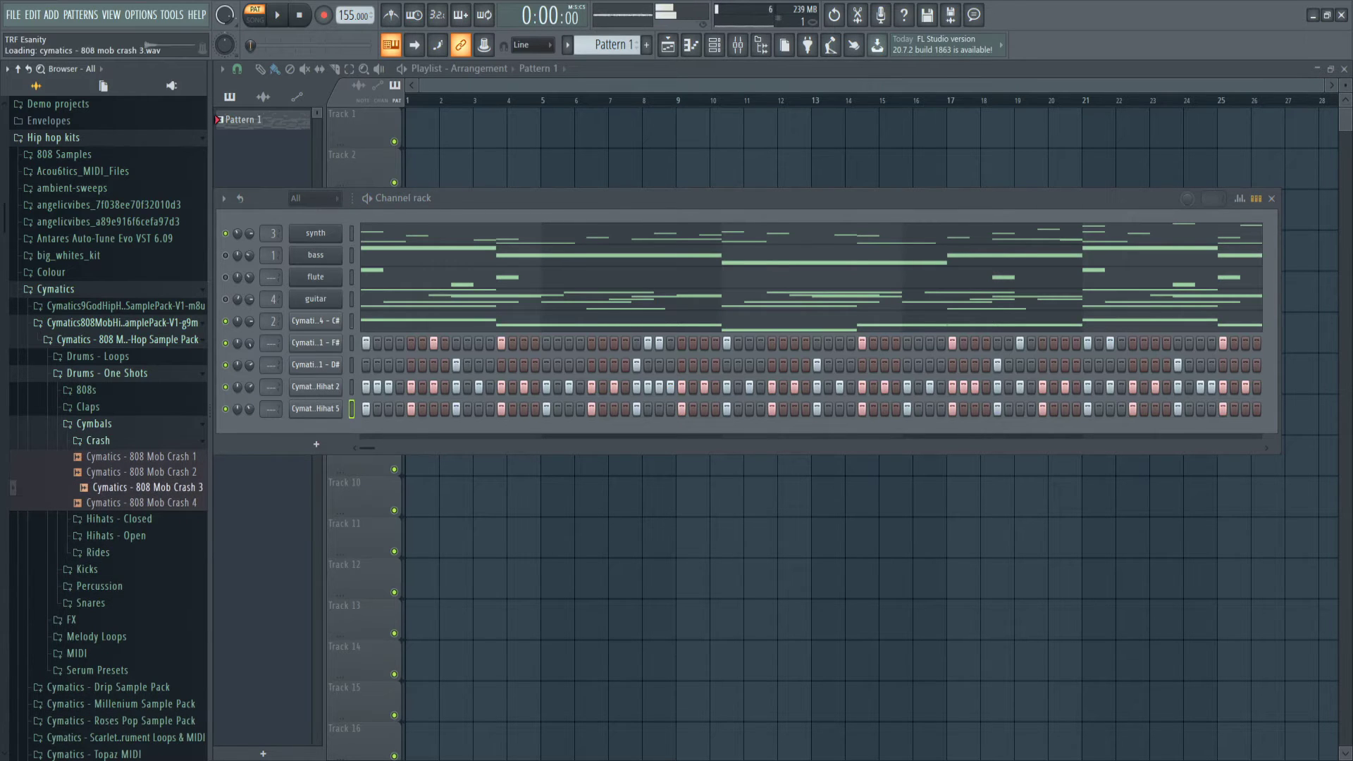
key("Up")
key("Up")
key("Down")
key("Down")
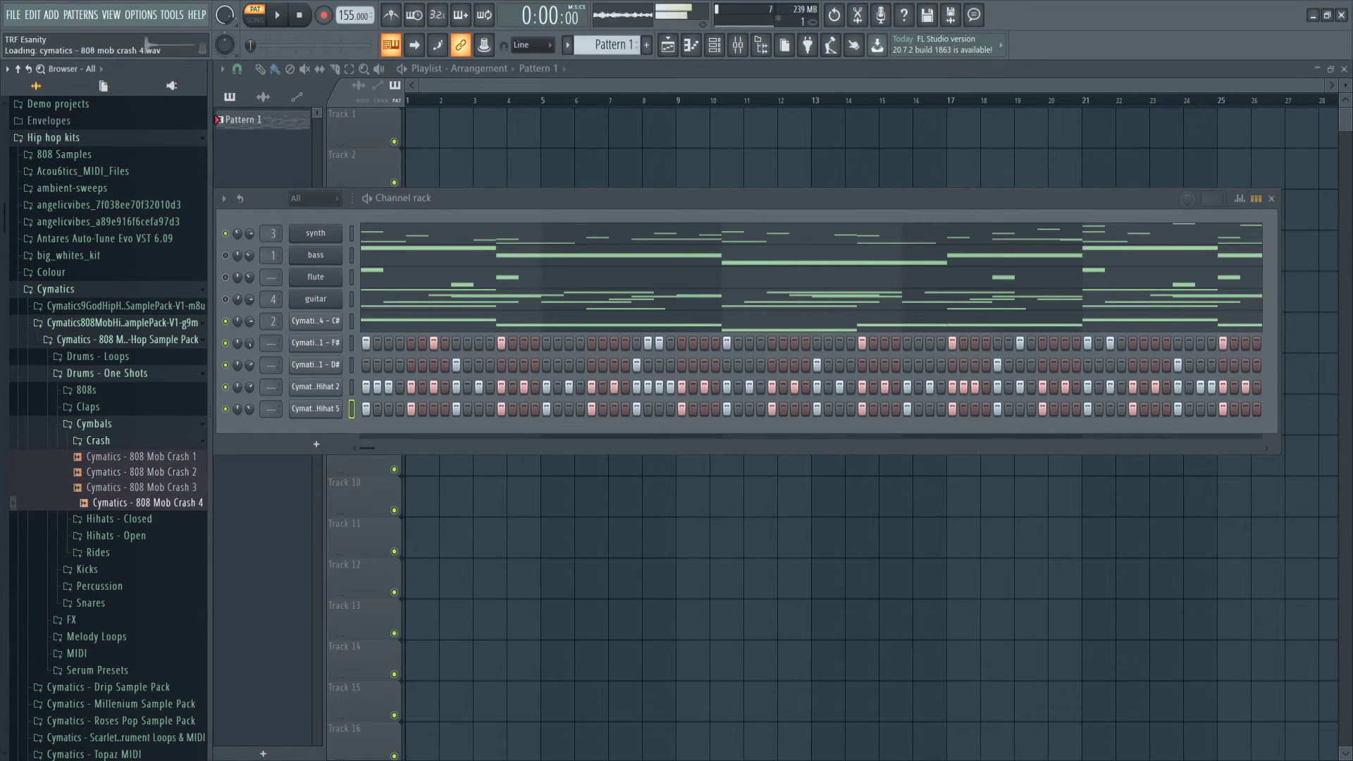
key("space")
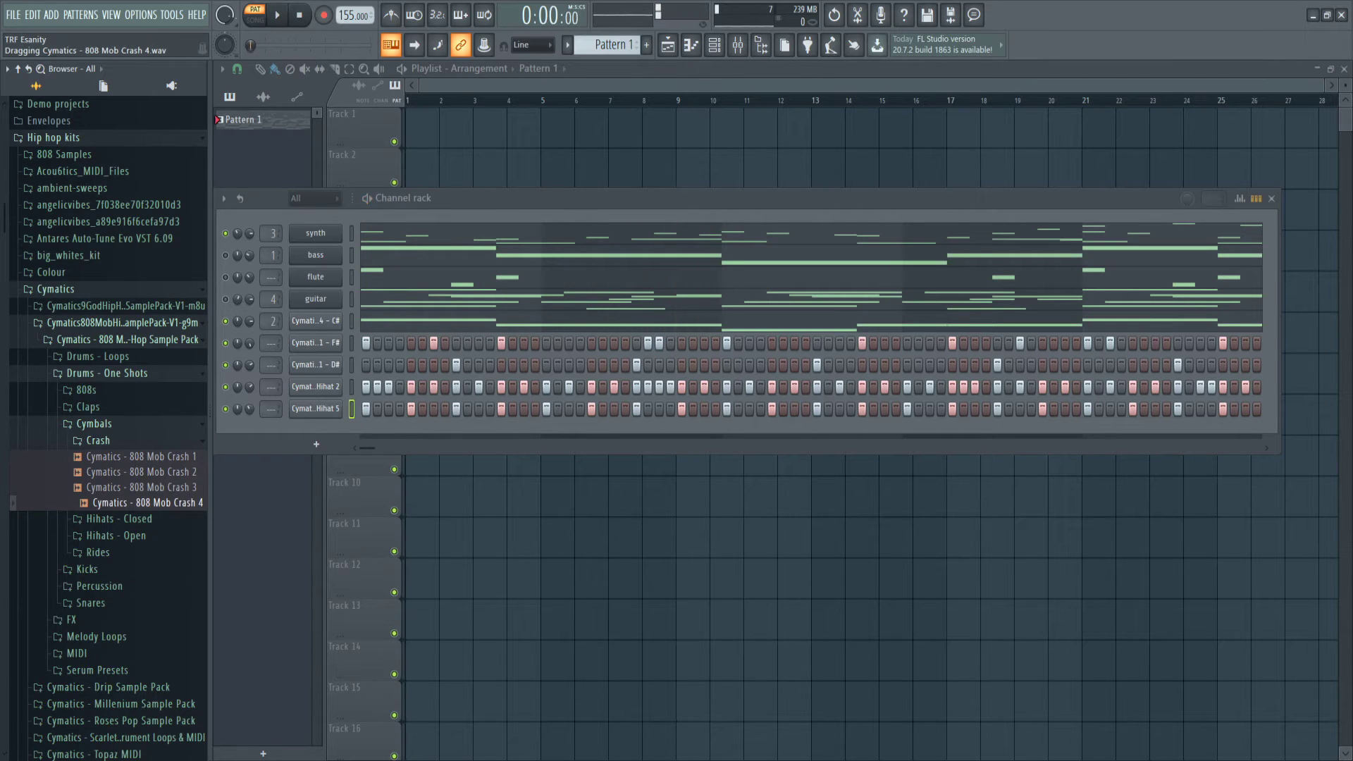
- Add 808 Mob Crash 4 as a new channel, place a single hit in the pattern and listen to it in playback
left_click_drag(141, 503, 316, 423)
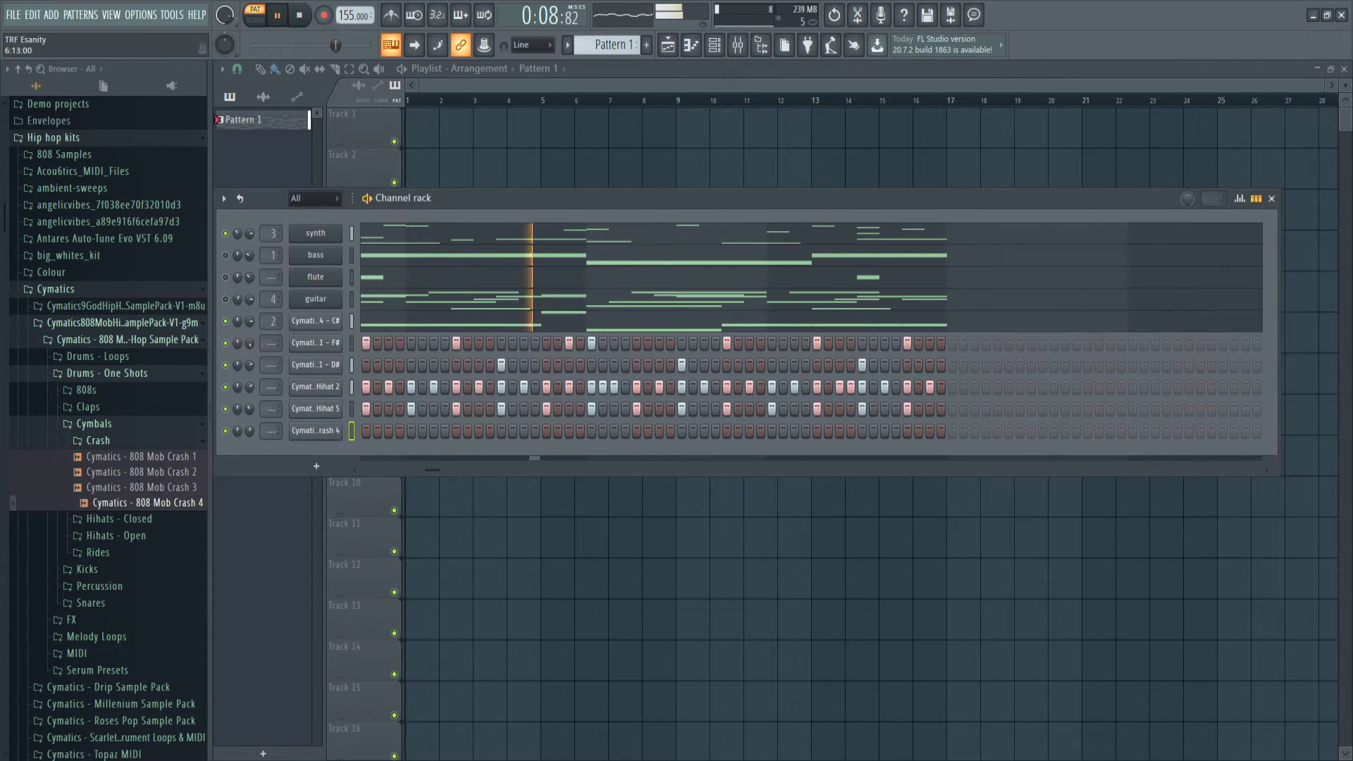
left_click(546, 430)
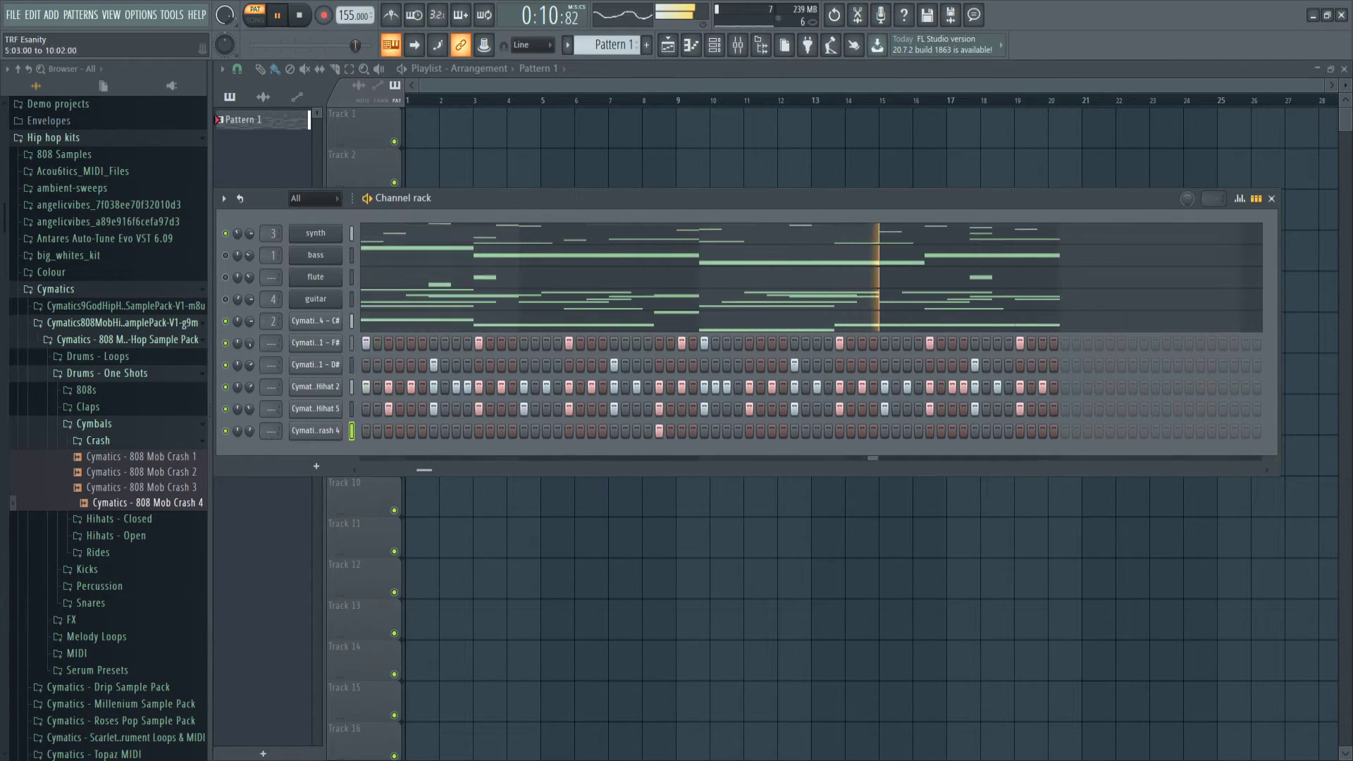
key("space")
- Close the Crash folder and audition the open hi-hat samples in the Hihats - Open folder
left_click(98, 440)
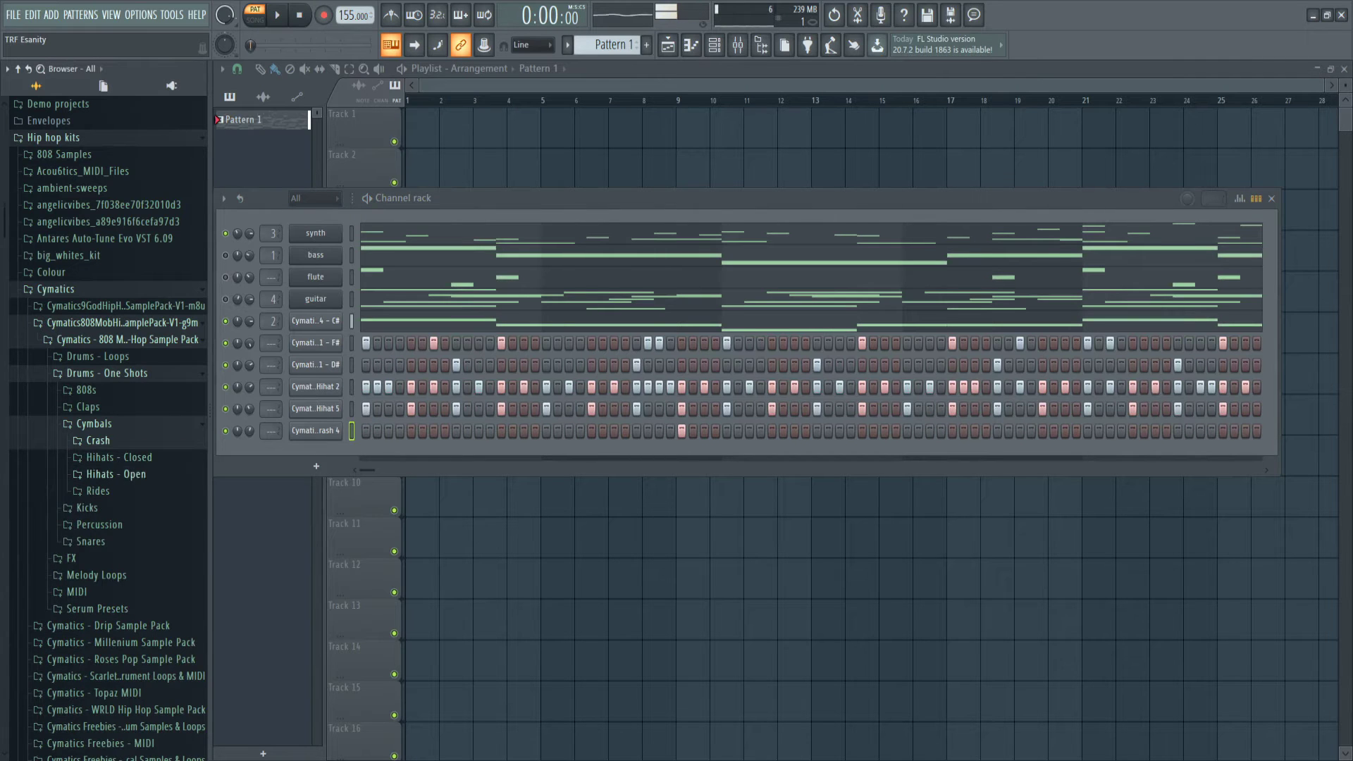
left_click(115, 474)
left_click(116, 490)
left_click(116, 506)
left_click(115, 521)
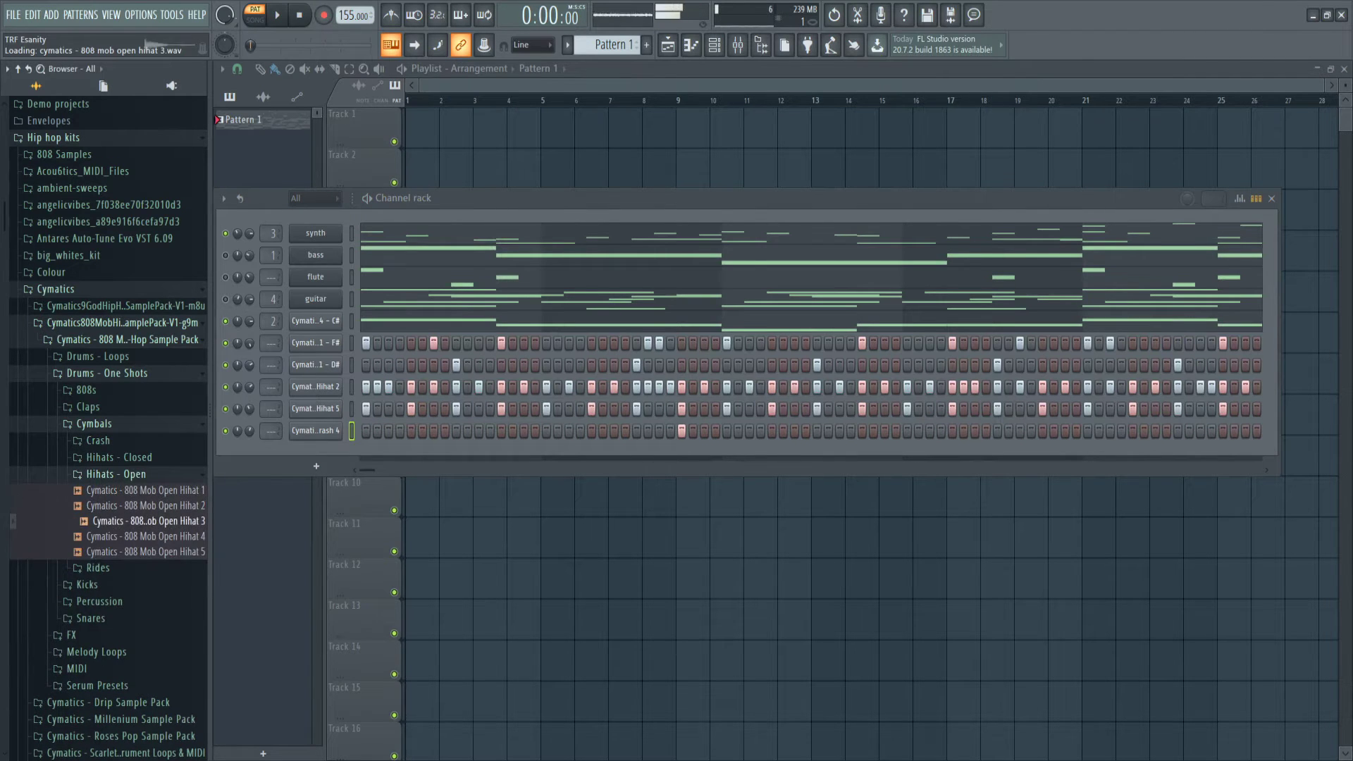
key("Down")
key("Down")
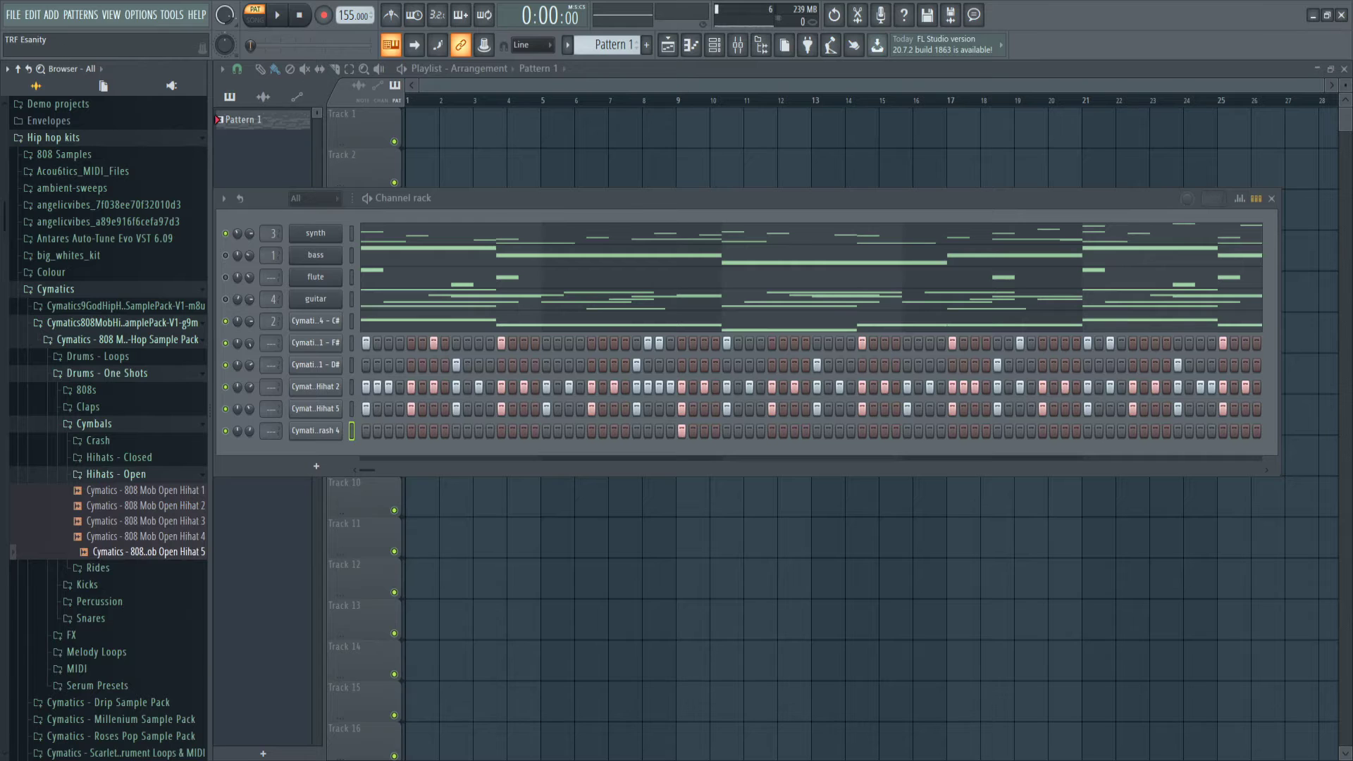
- Collapse the 808 Mob pack's folders and widen the browser enough to read the full sample pack names
left_click(116, 473)
left_click(126, 339)
left_click(125, 322)
key("Down")
key("Down")
key("Down")
key("Down")
key("Down")
key("Down")
key("Down")
key("Down")
key("Down")
key("Down")
key("Down")
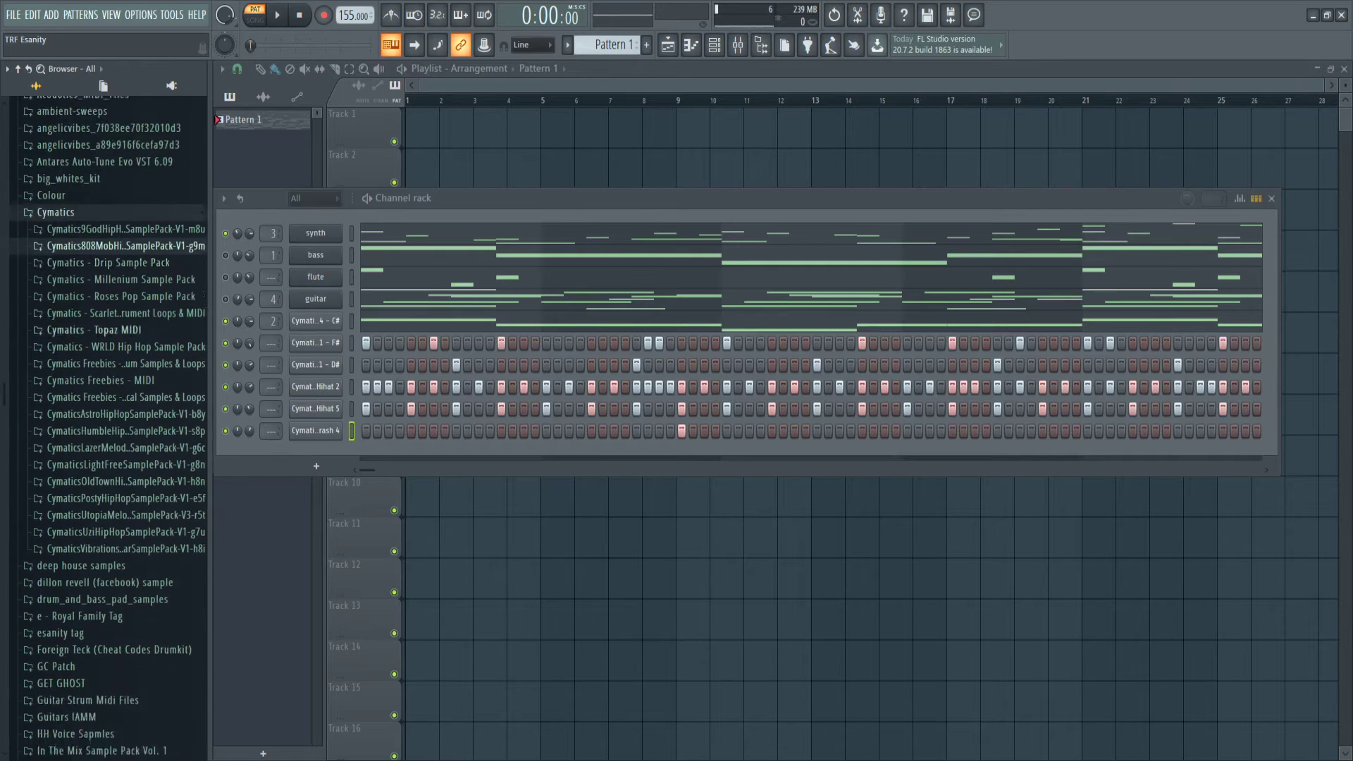
left_click_drag(210, 314, 246, 328)
- Look through the list of Cymatics sample packs for another source of cymbal samples
key("Up")
key("Up")
key("Up")
key("Up")
key("Up")
key("Up")
key("Up")
key("Up")
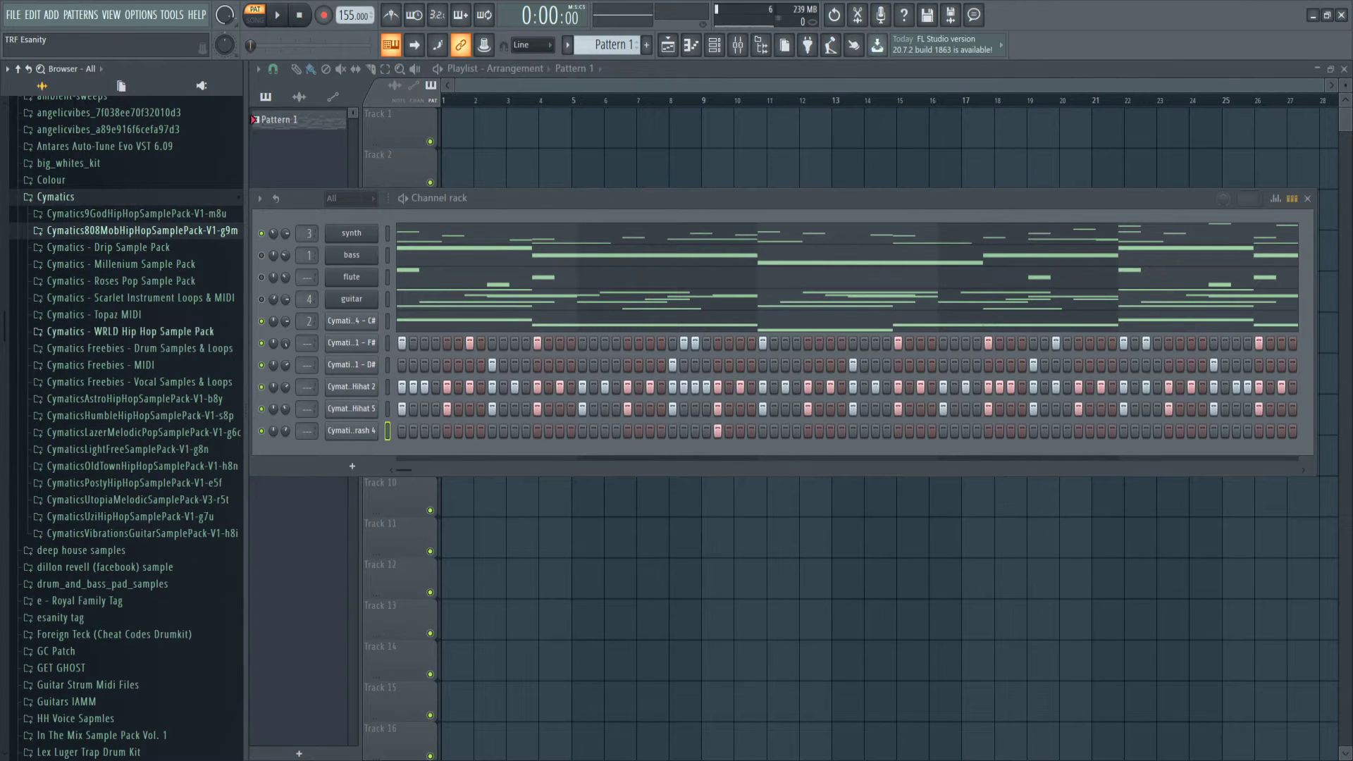
key("Down")
key("Down")
key("Down")
key("Down")
key("Down")
key("Down")
key("Down")
key("Down")
key("Down")
key("Down")
key("Down")
key("Up")
key("Up")
key("Up")
key("Up")
key("Up")
key("Up")
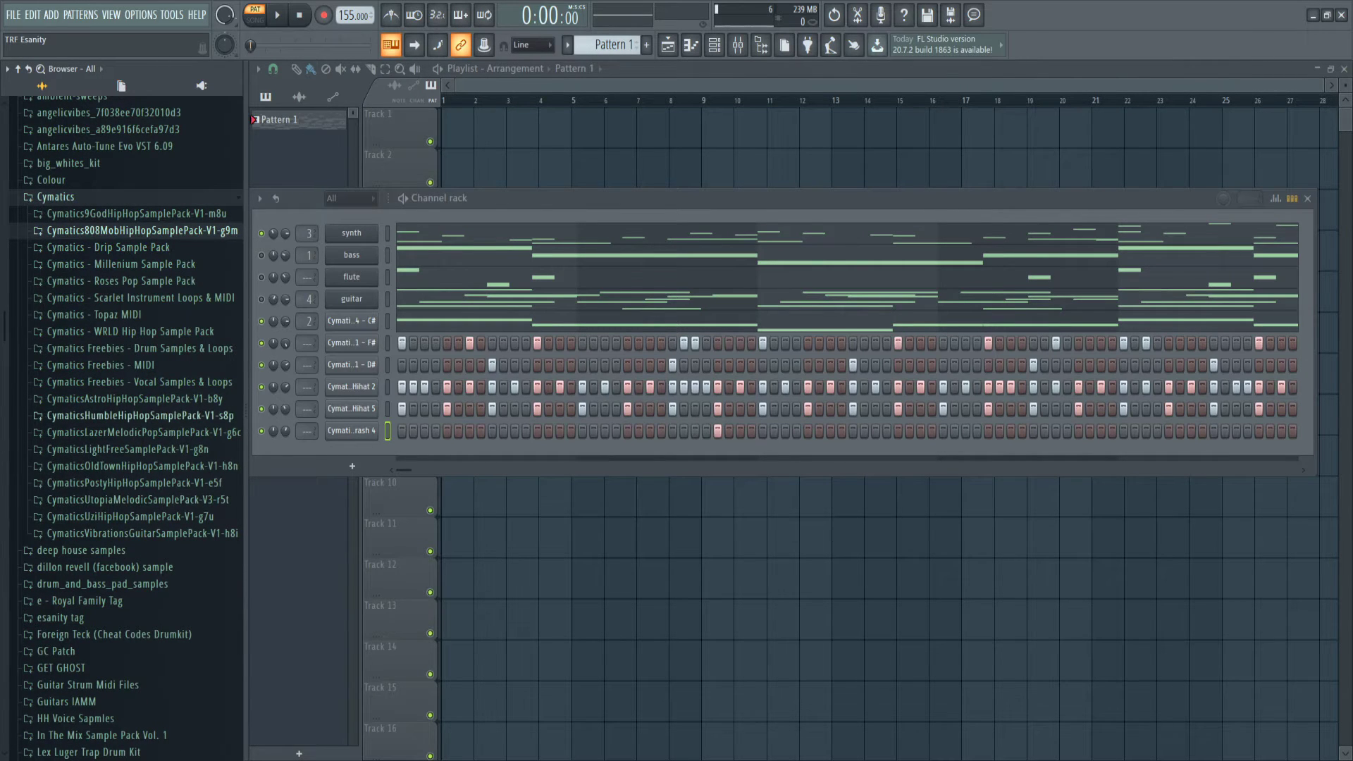
key("Down")
key("Down")
key("Down")
key("Down")
key("Down")
key("Down")
key("Up")
key("Up")
key("Up")
key("Up")
key("Up")
key("Up")
key("Up")
key("Up")
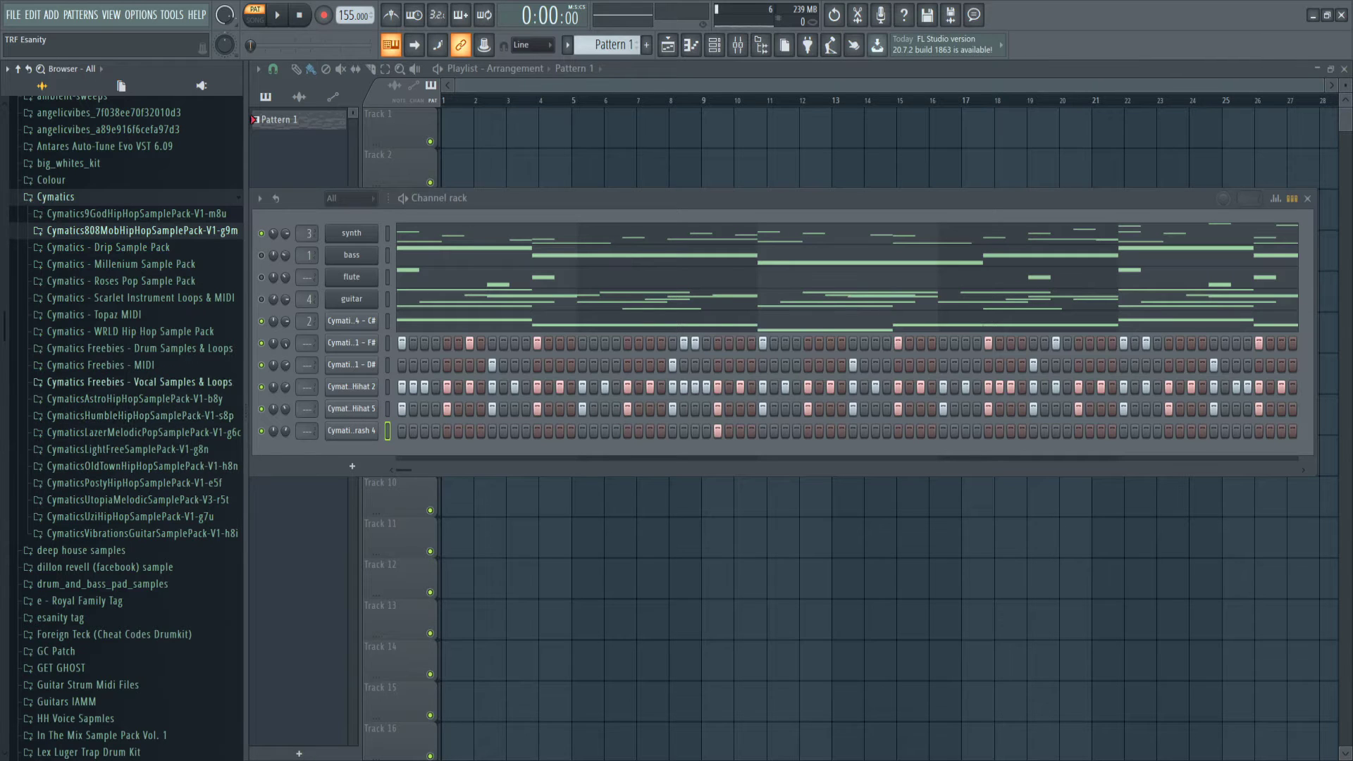
key("Down")
key("Down")
key("Up")
- Audition the two crashes in the Astro Hip Hop Sample Pack's Drums - One Shots, Cymbals folder
left_click(134, 398)
left_click(138, 415)
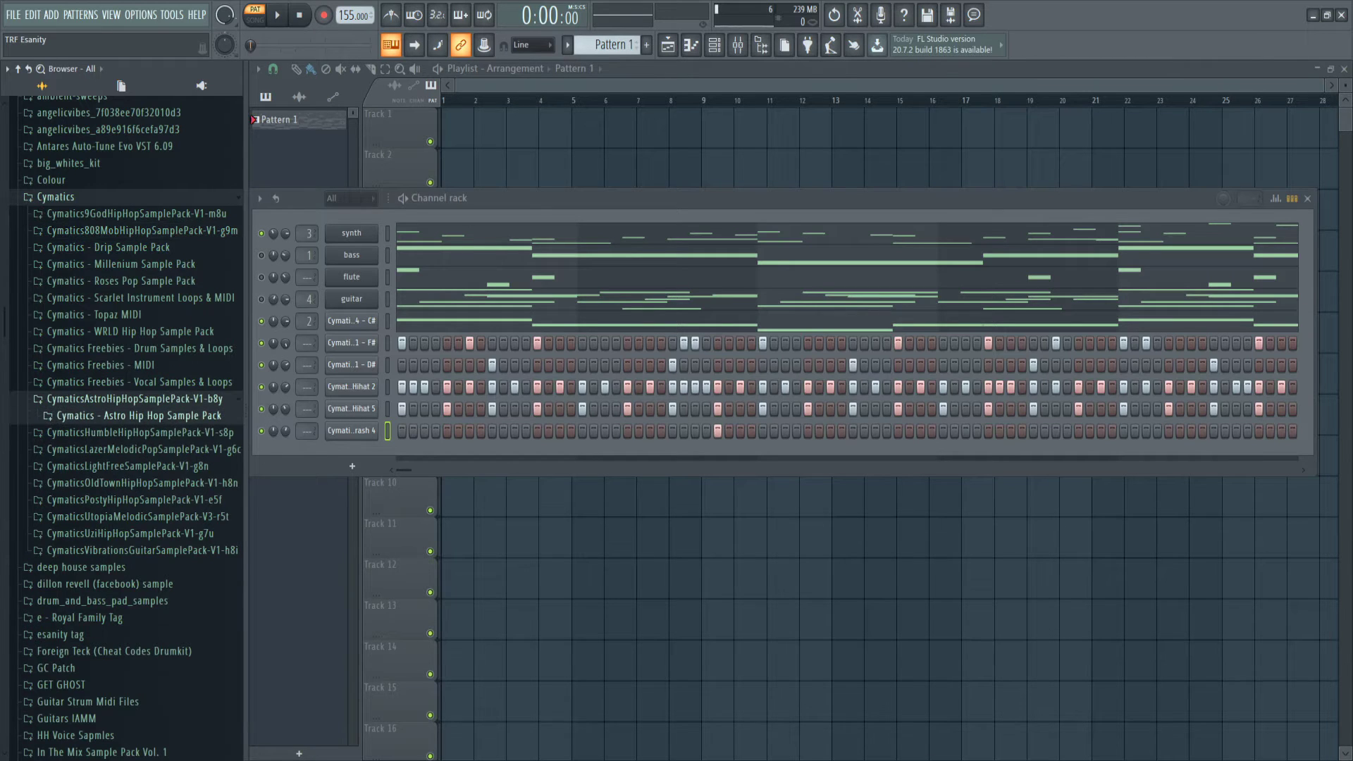
key("Down")
key("Down")
key("Right")
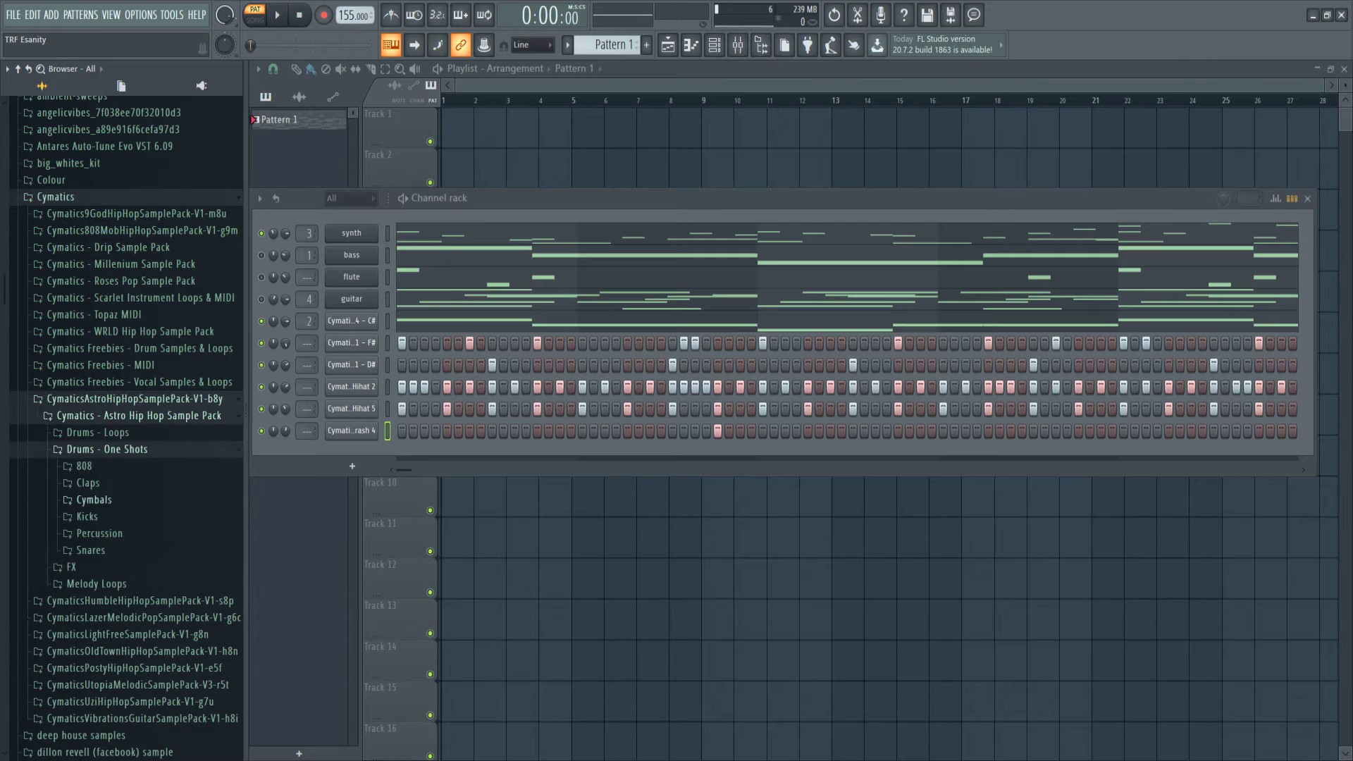
key("Right")
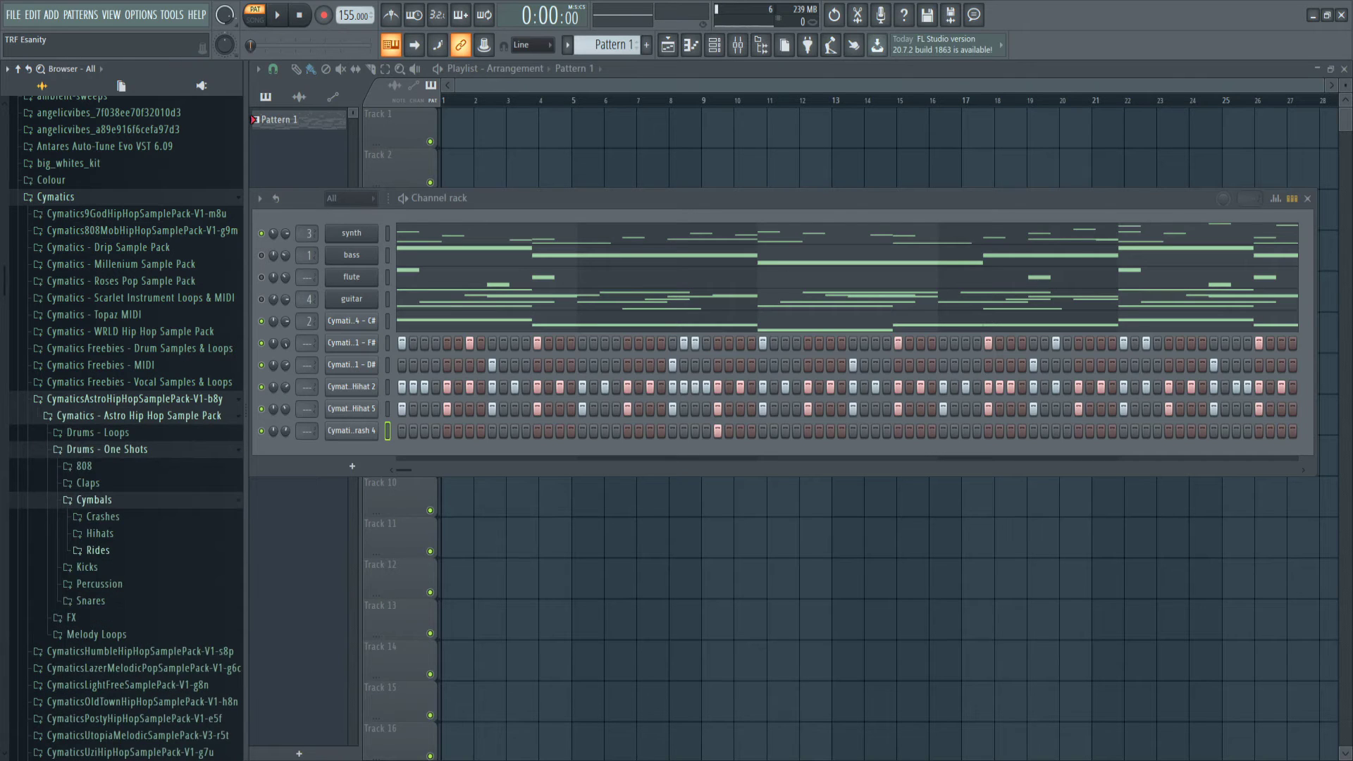
key("Down")
key("Right")
key("Down")
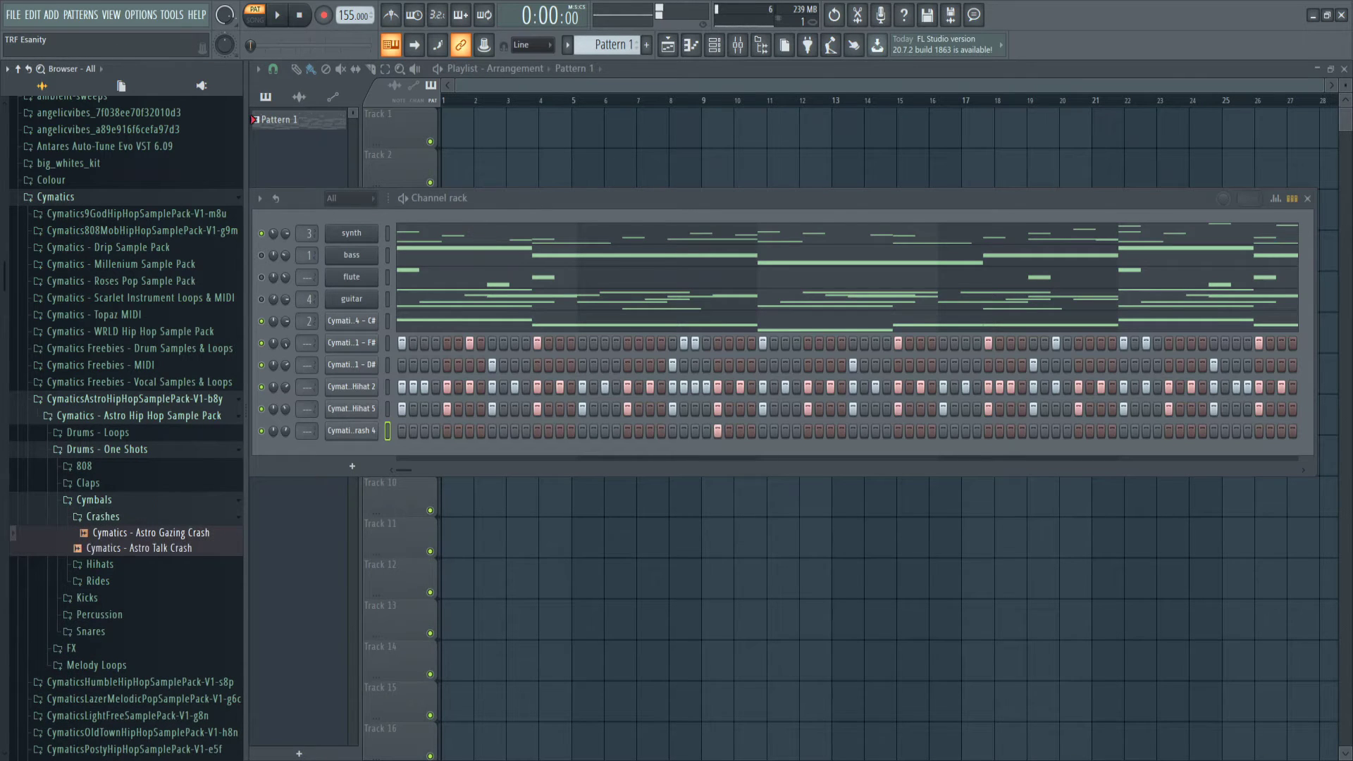
key("Down")
- Add Astro Gazing Crash as a new channel with a hit on the first step, play the pattern and collapse the Astro pack
left_click(150, 533)
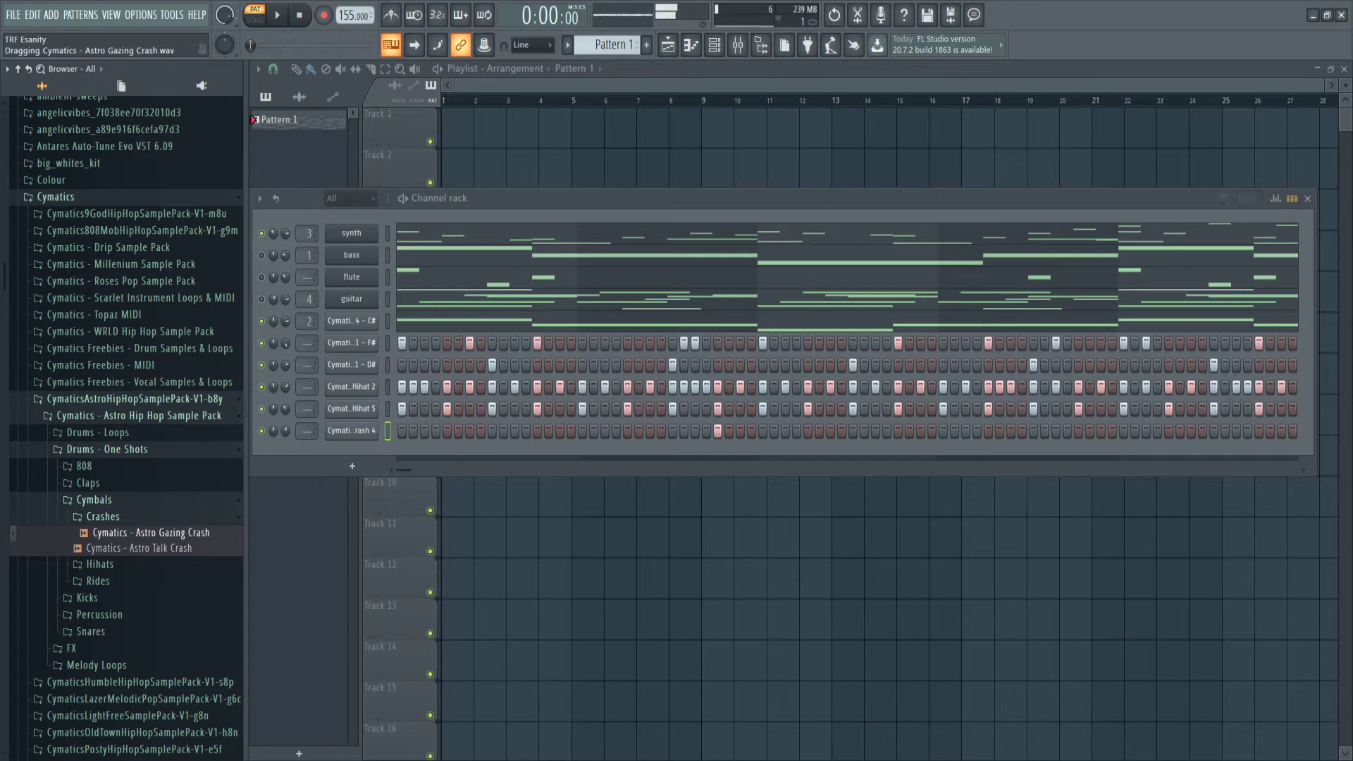
left_click_drag(351, 430, 387, 452)
key("space")
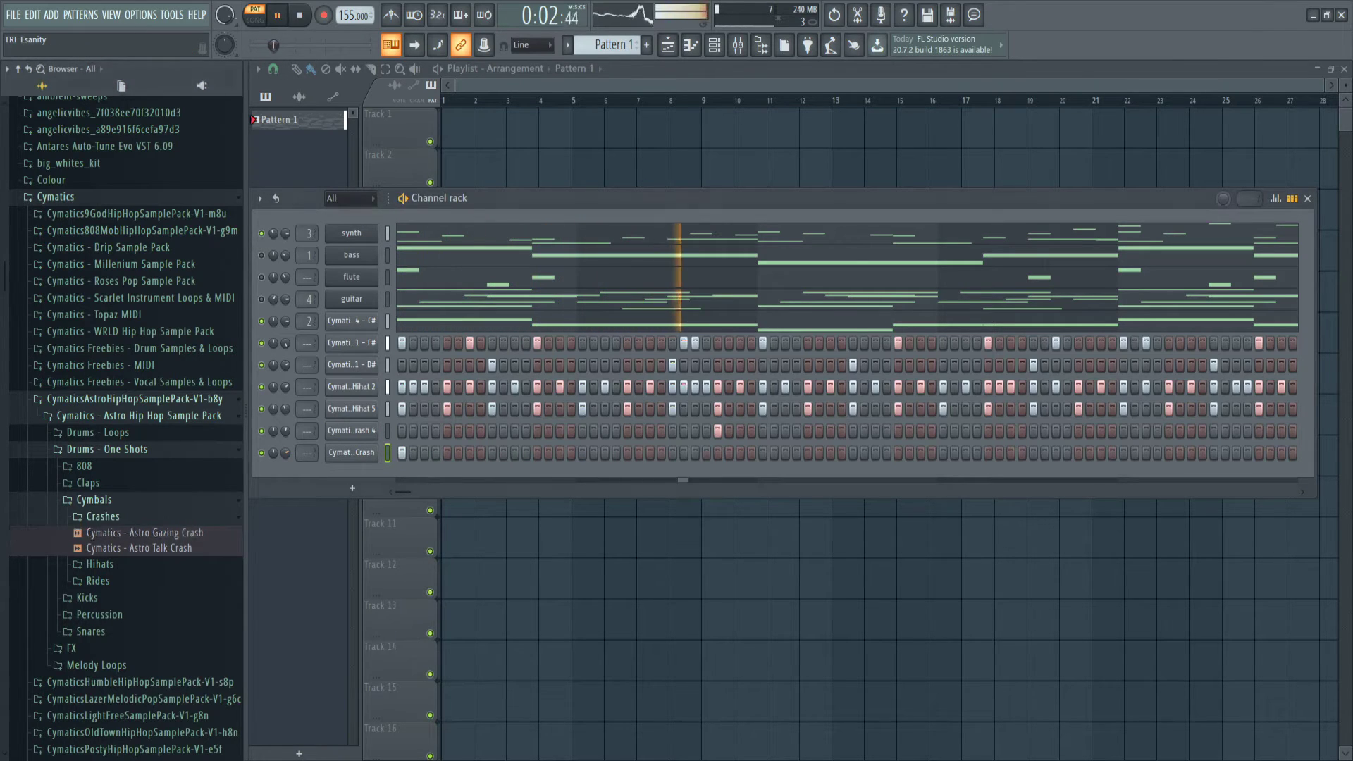
left_click(134, 399)
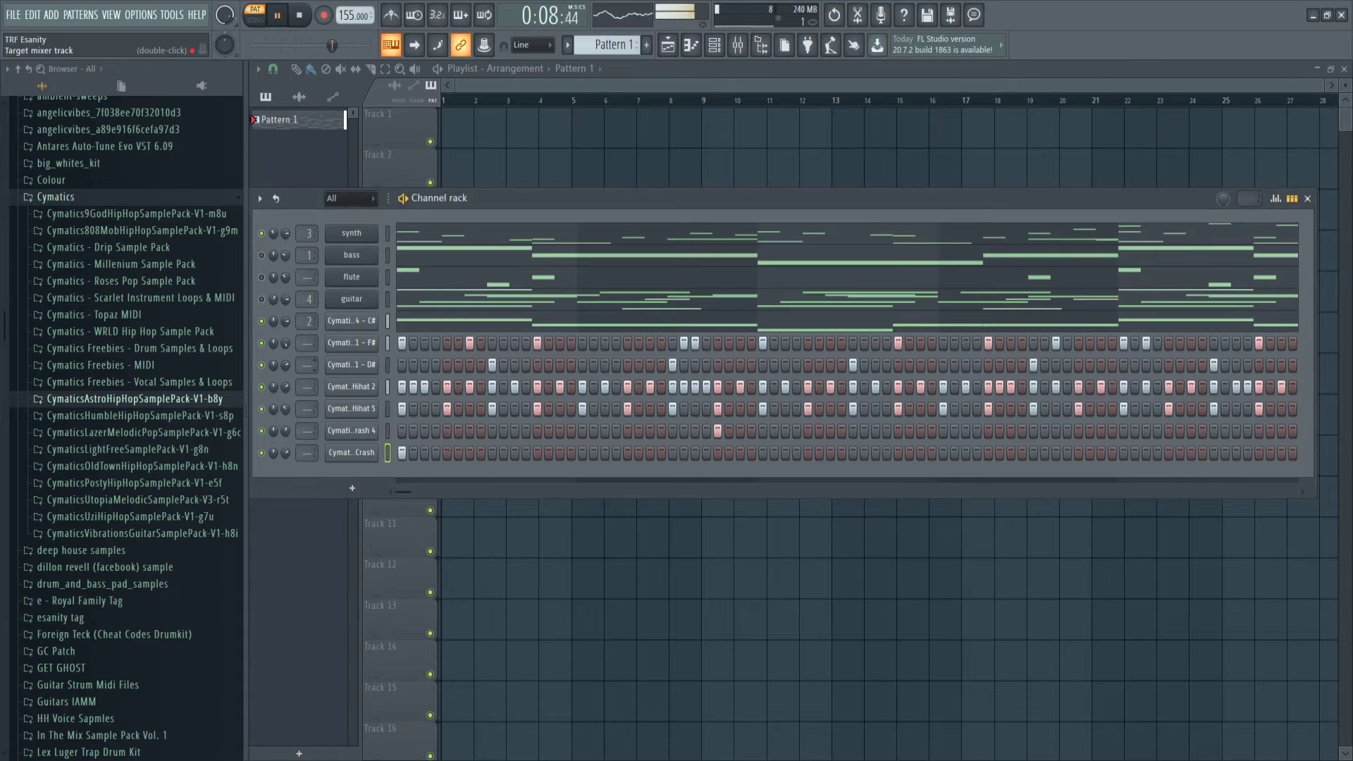
- Route the 808 Mob Kick 1 channel to mixer track 5 and load Fruity parametric EQ 2 in slot 10
left_click(351, 342)
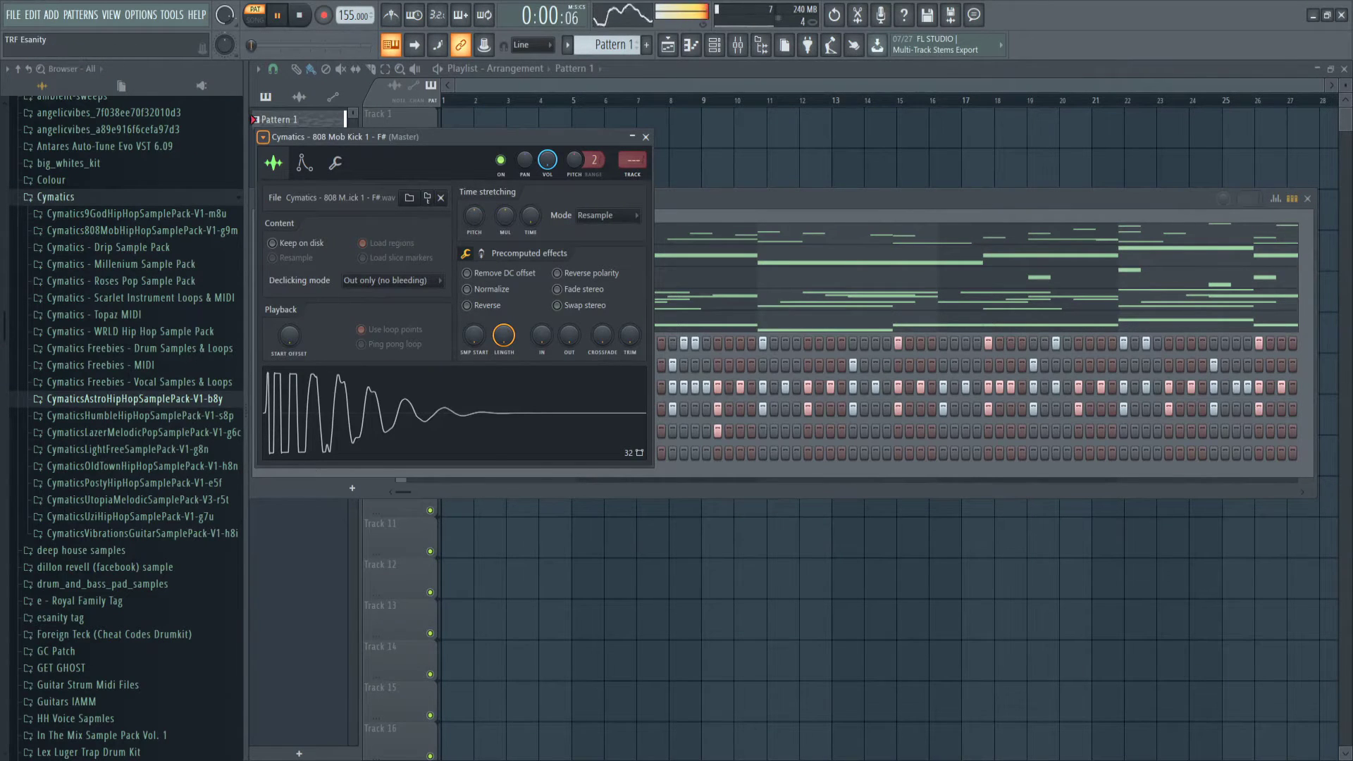
key("ctrl+l")
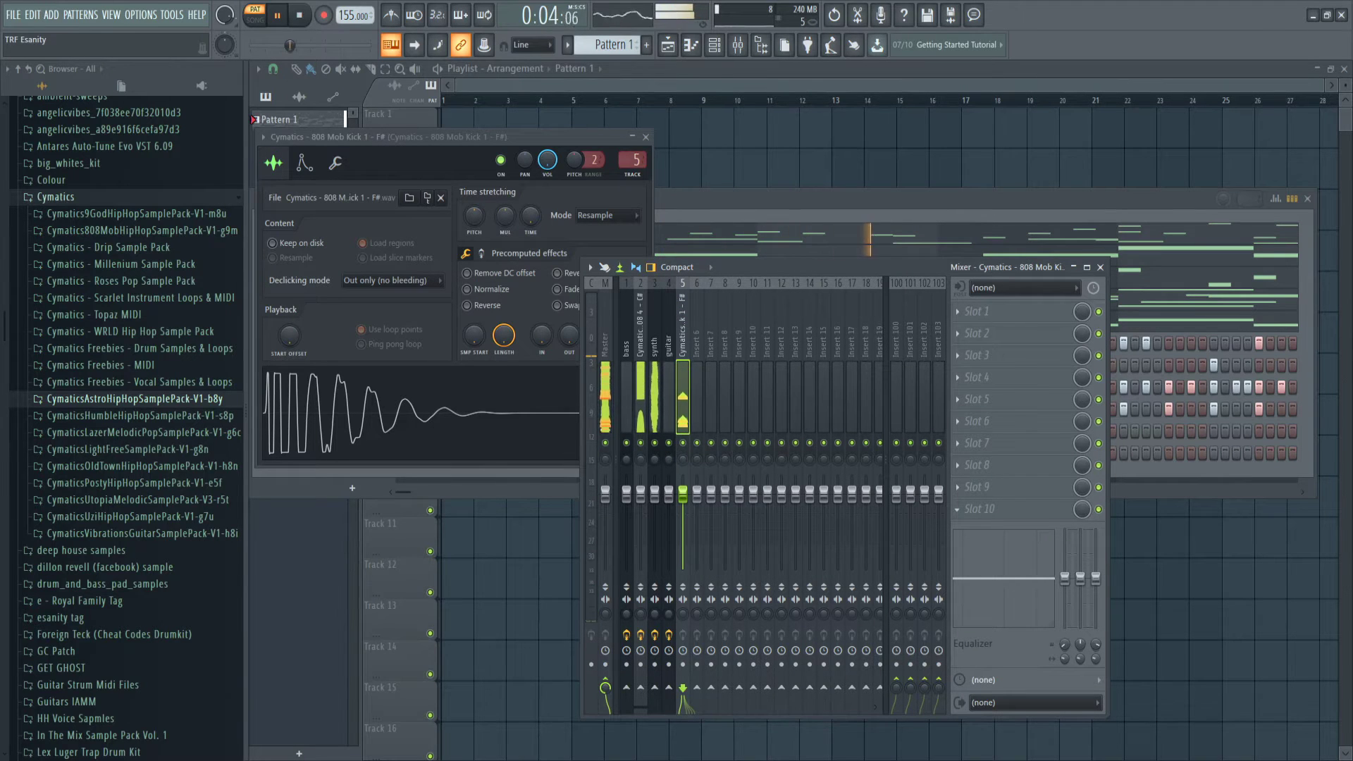
- Shape the kick's EQ by cutting the lows and highs, boosting the low mids and slightly raising band 5, then stop playback
left_click_drag(413, 350, 412, 409)
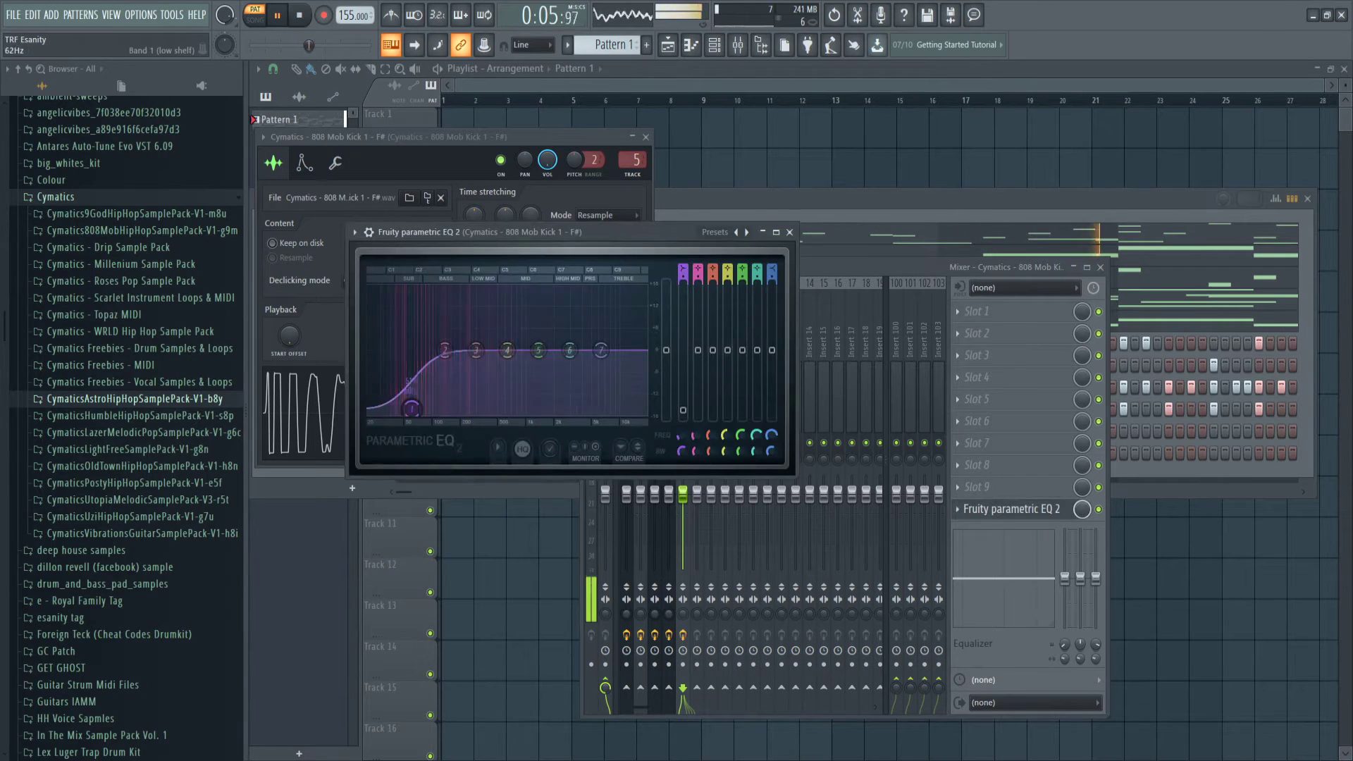
left_click_drag(445, 350, 442, 330)
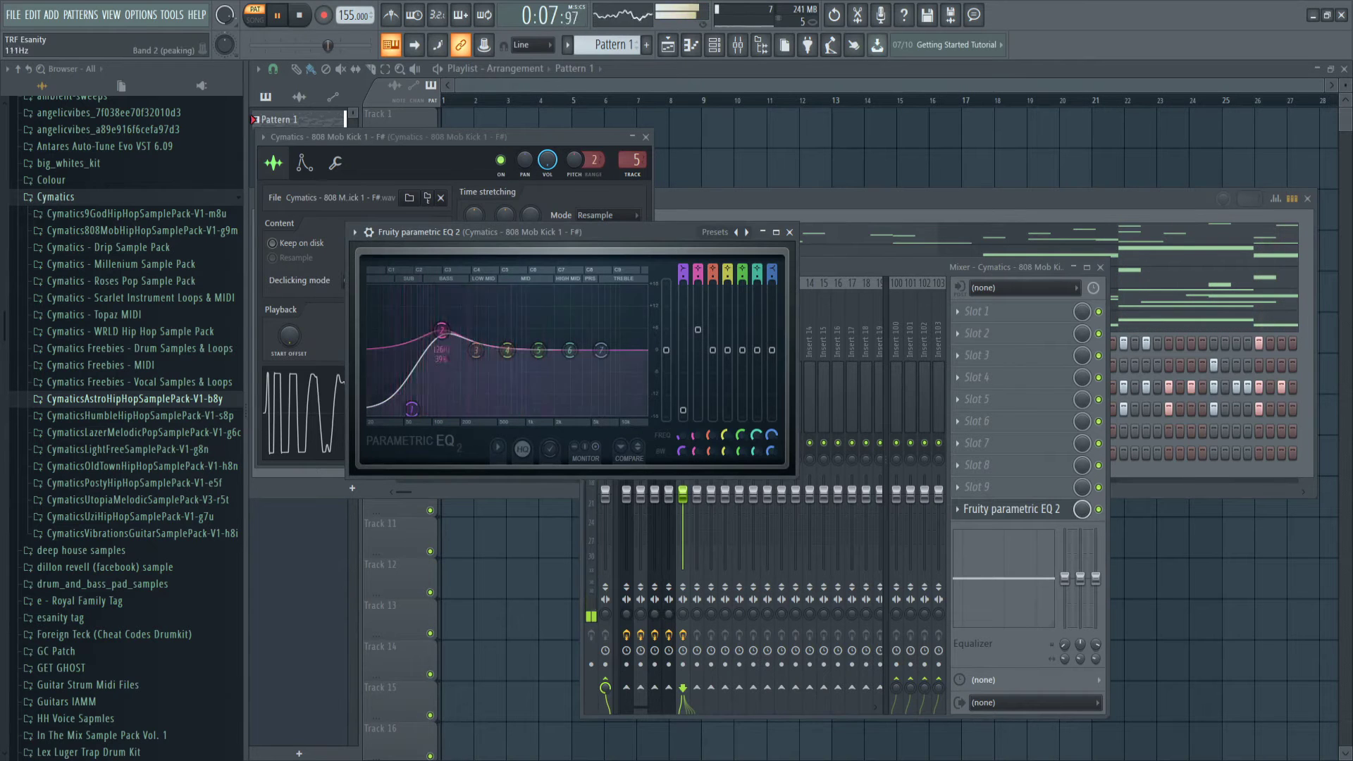
left_click_drag(413, 409, 414, 350)
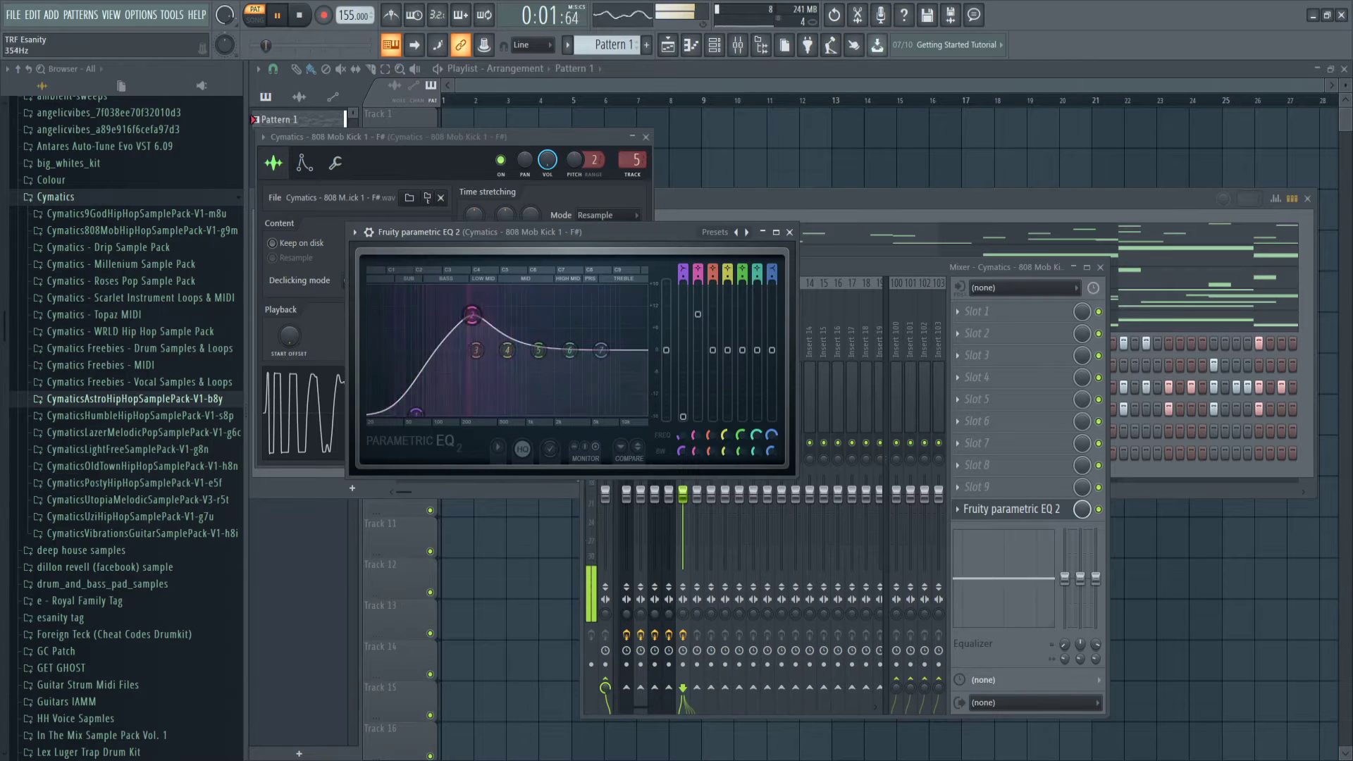
left_click_drag(473, 314, 468, 322)
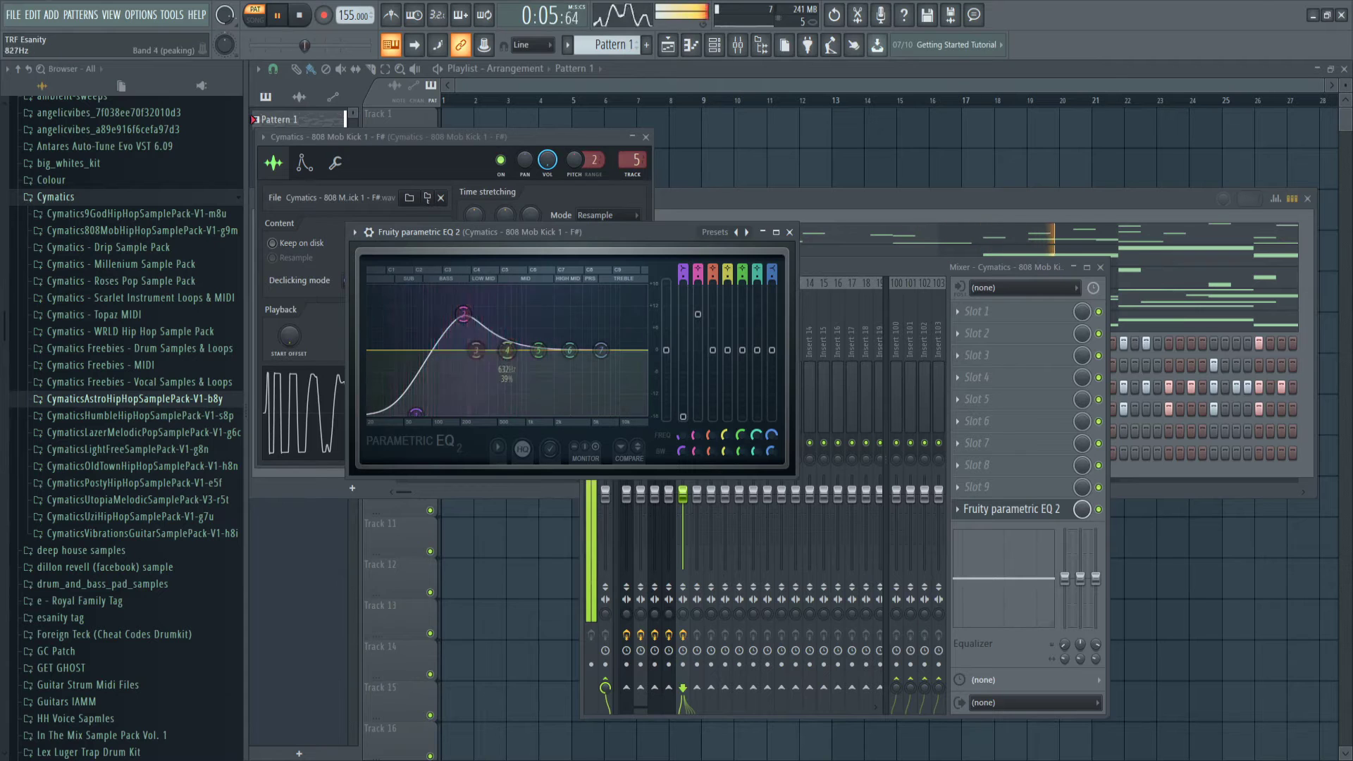
left_click_drag(538, 351, 583, 410)
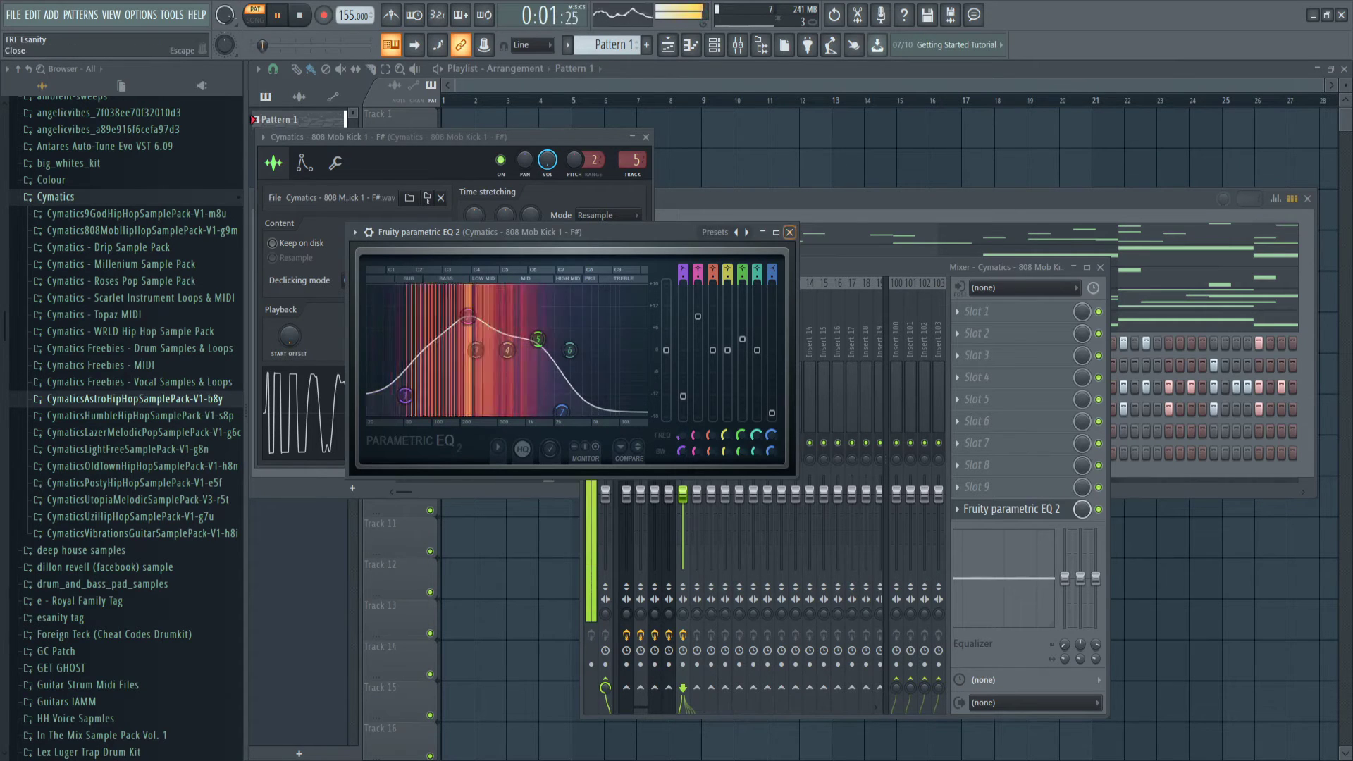
left_click(790, 232)
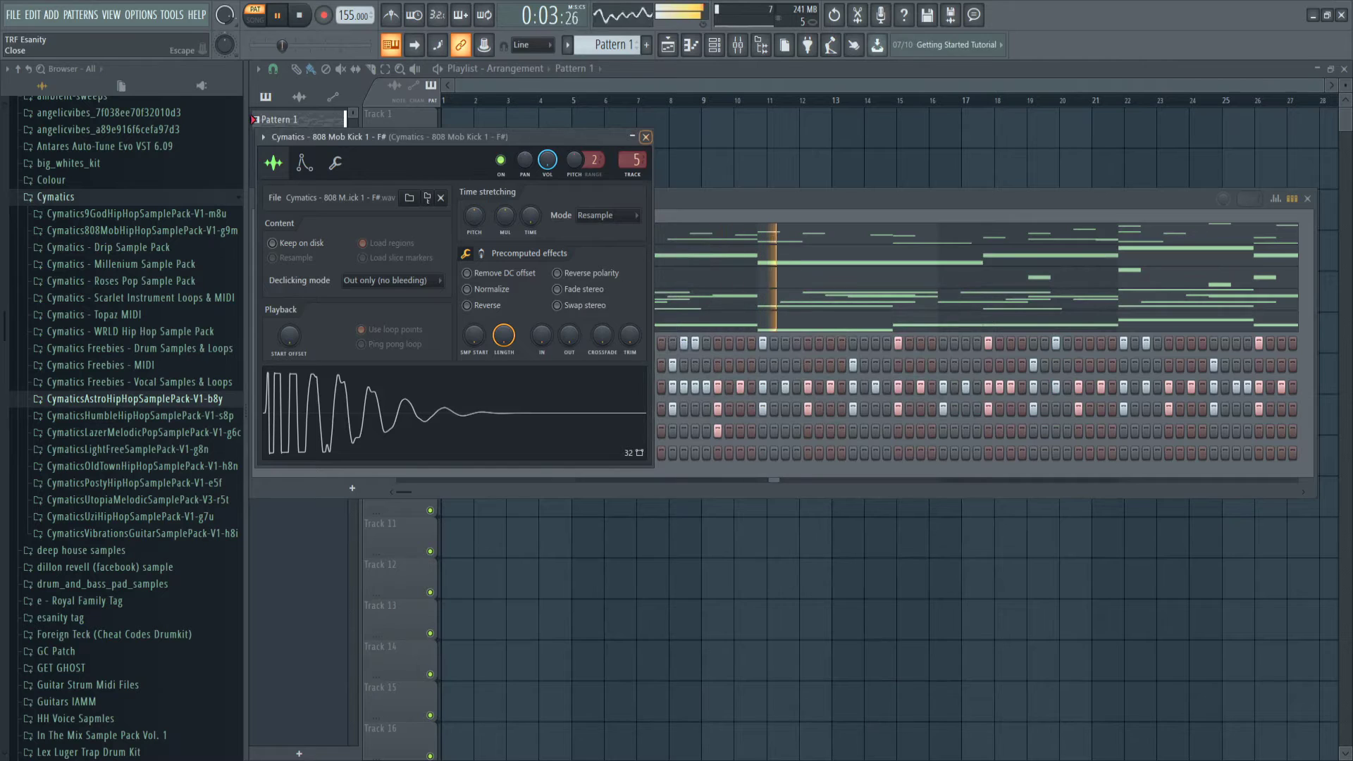
left_click(645, 137)
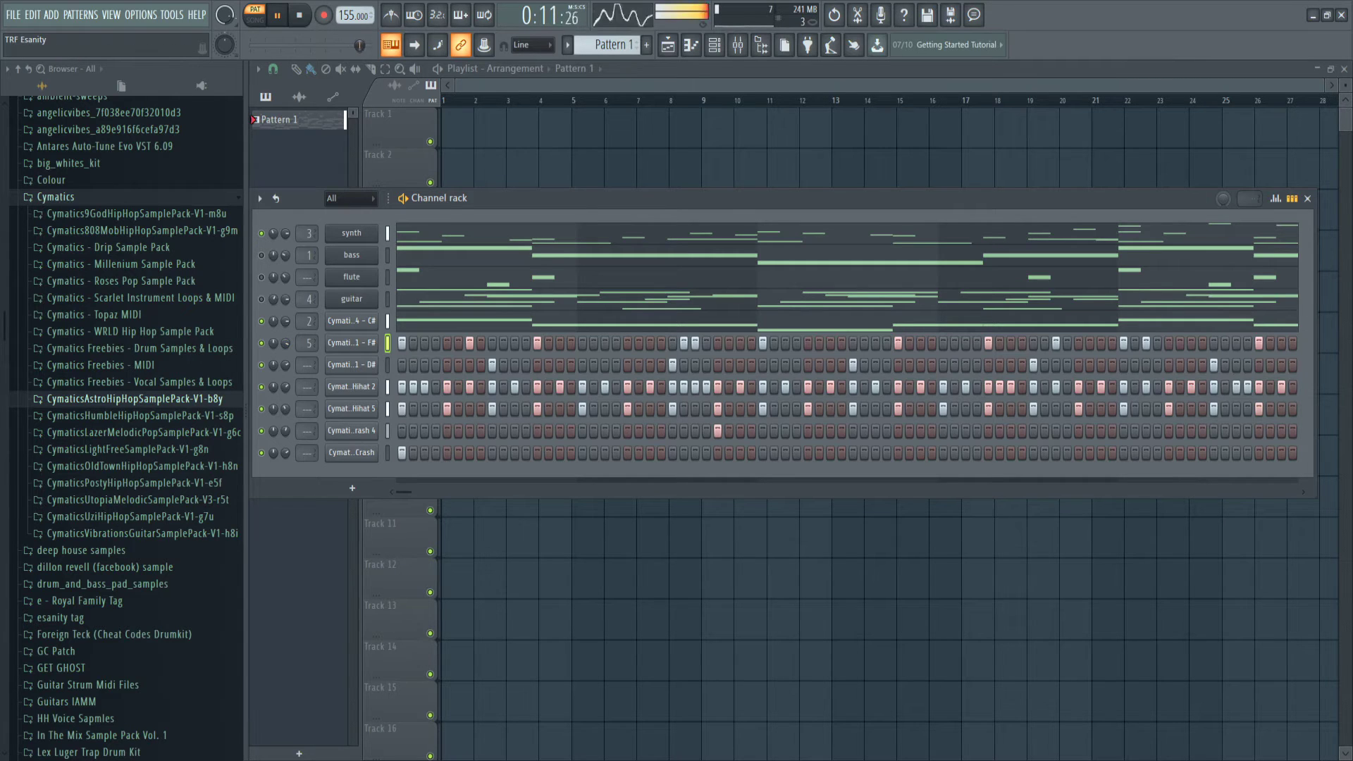
key("space")
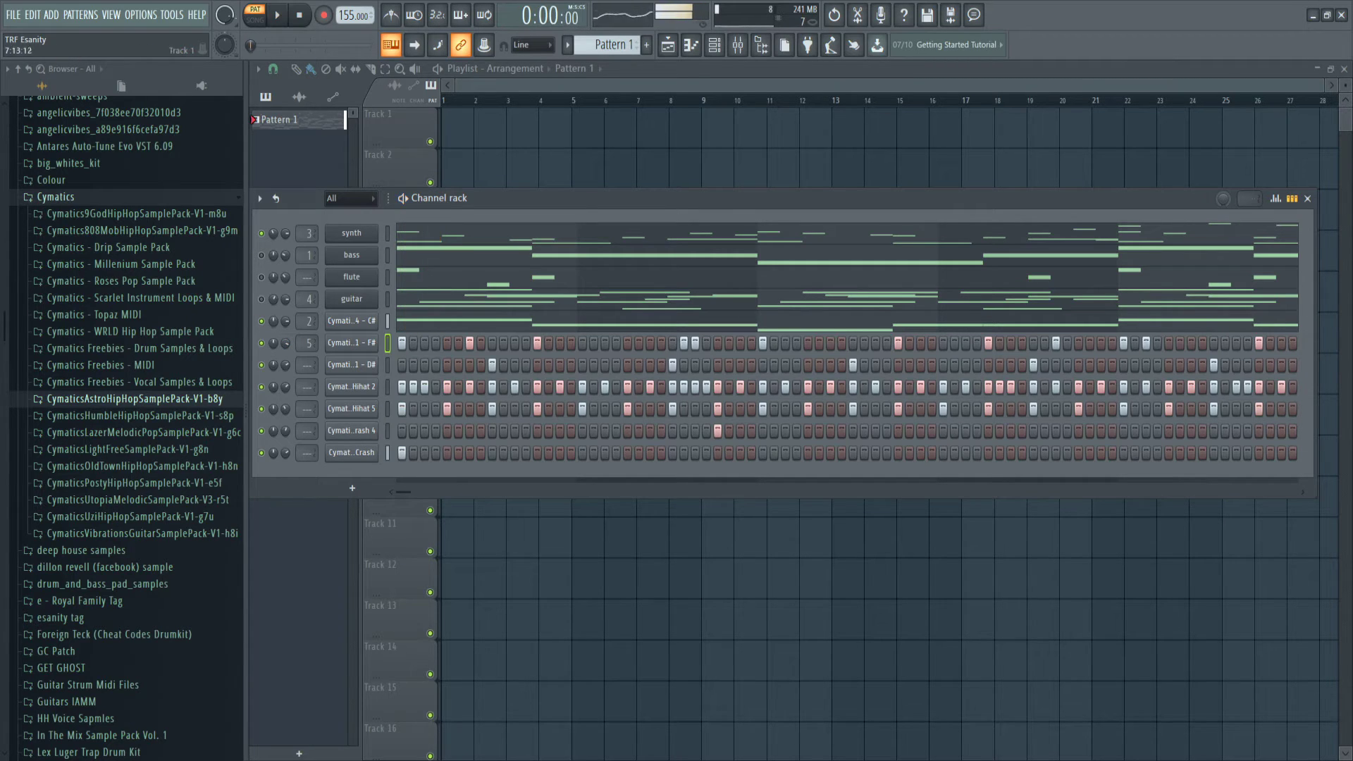
- Load Fruity Limiter on the Master track with 4.6 dB gain and fine-tune its ceiling while the pattern plays
left_click(738, 45)
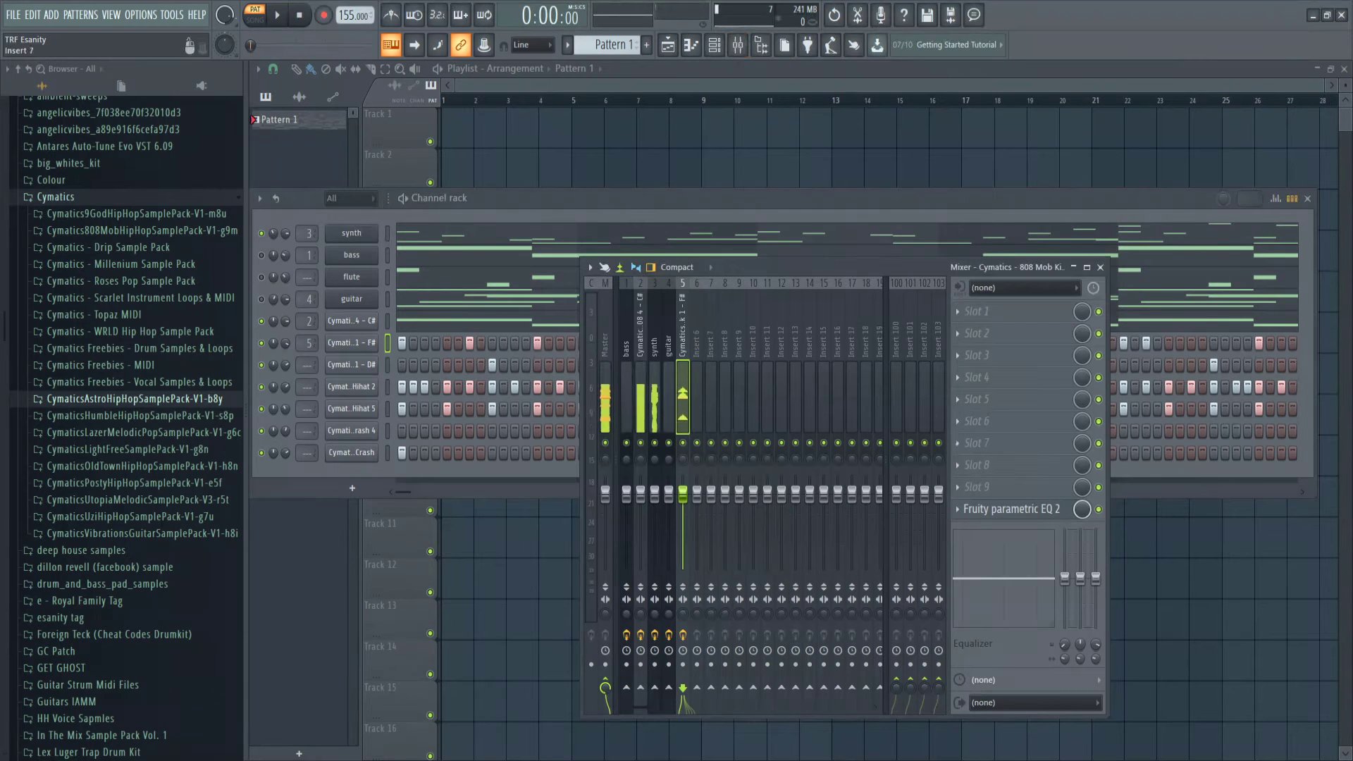
left_click(605, 346)
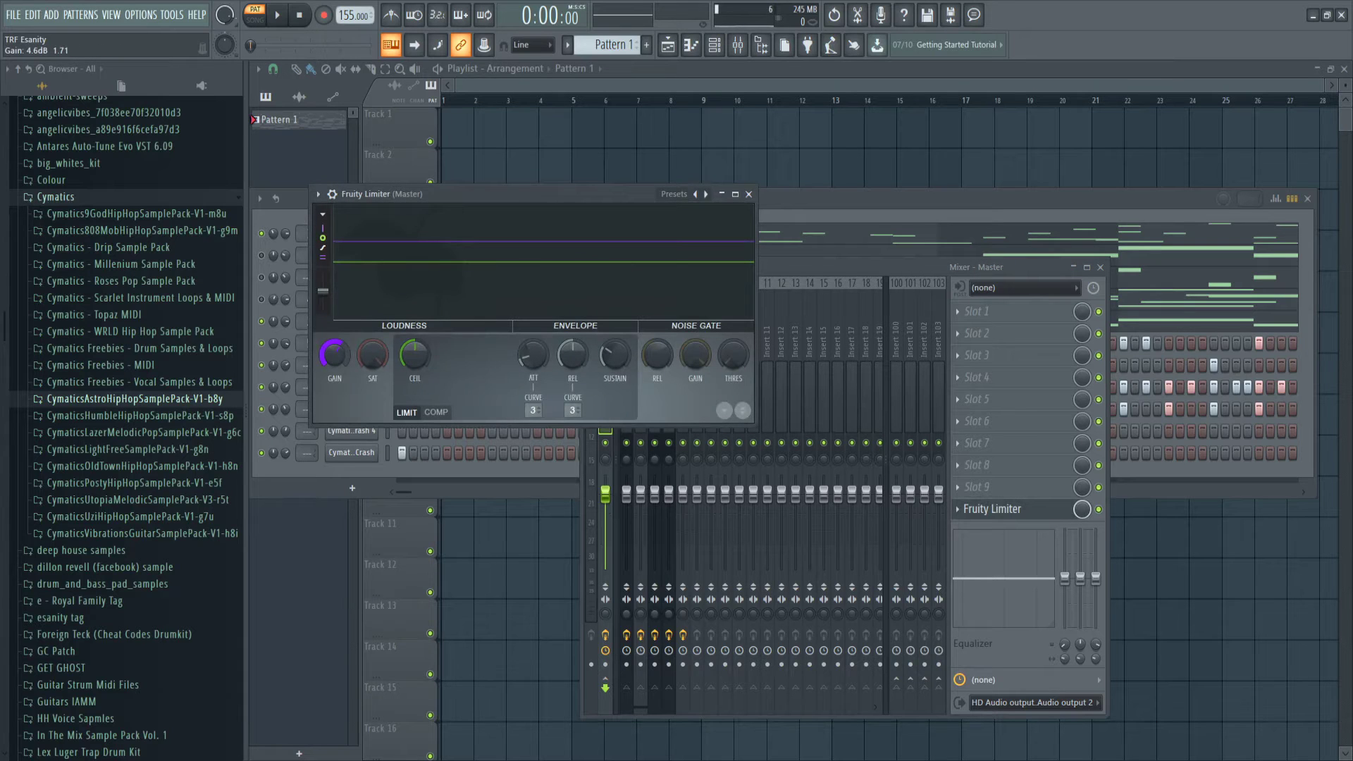
key("space")
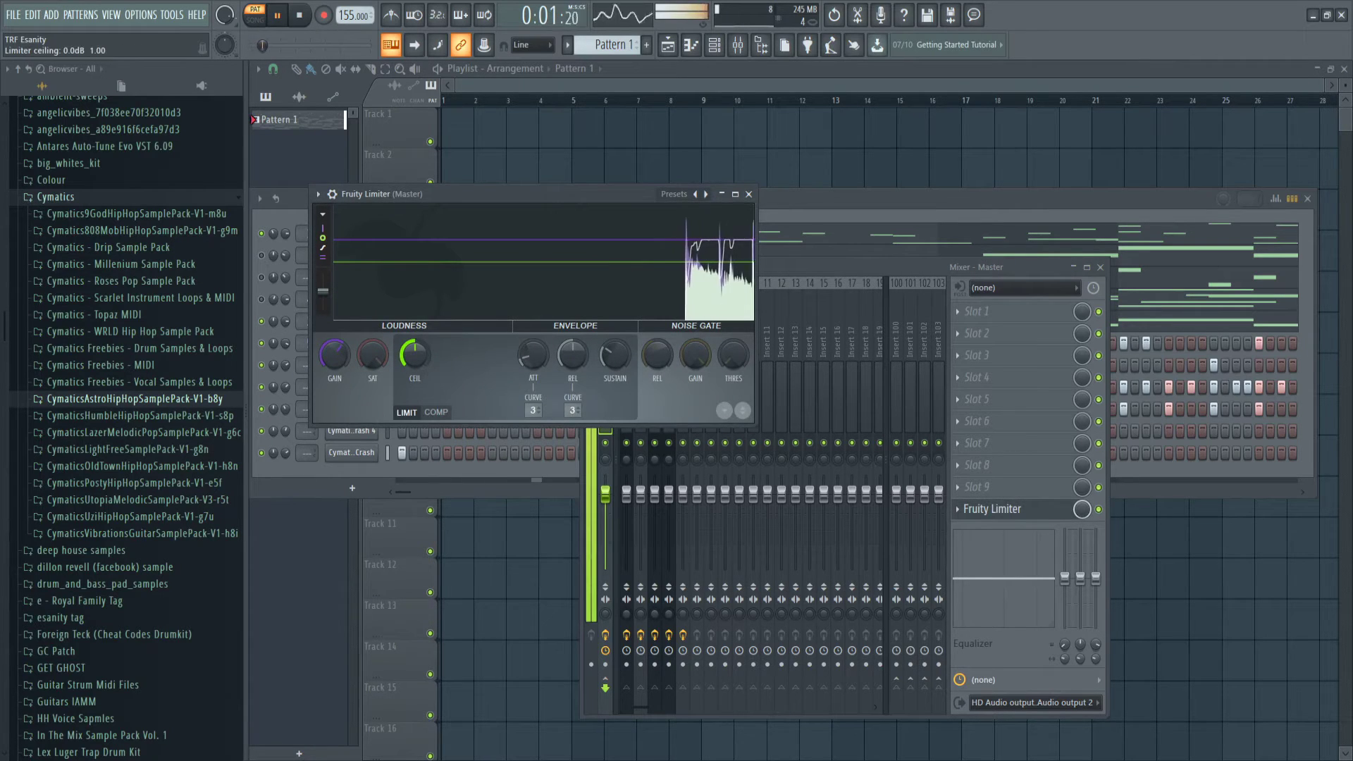
left_click_drag(414, 354, 415, 356)
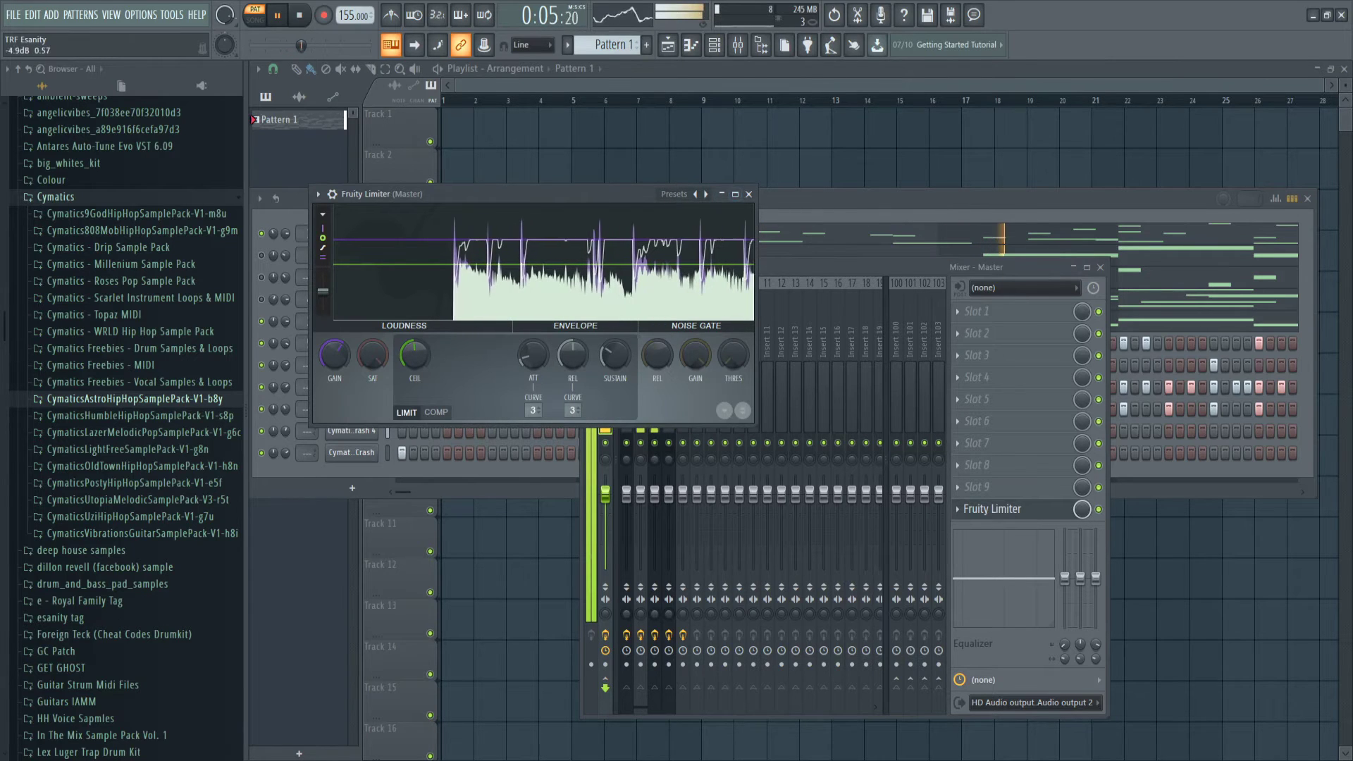
left_click(749, 194)
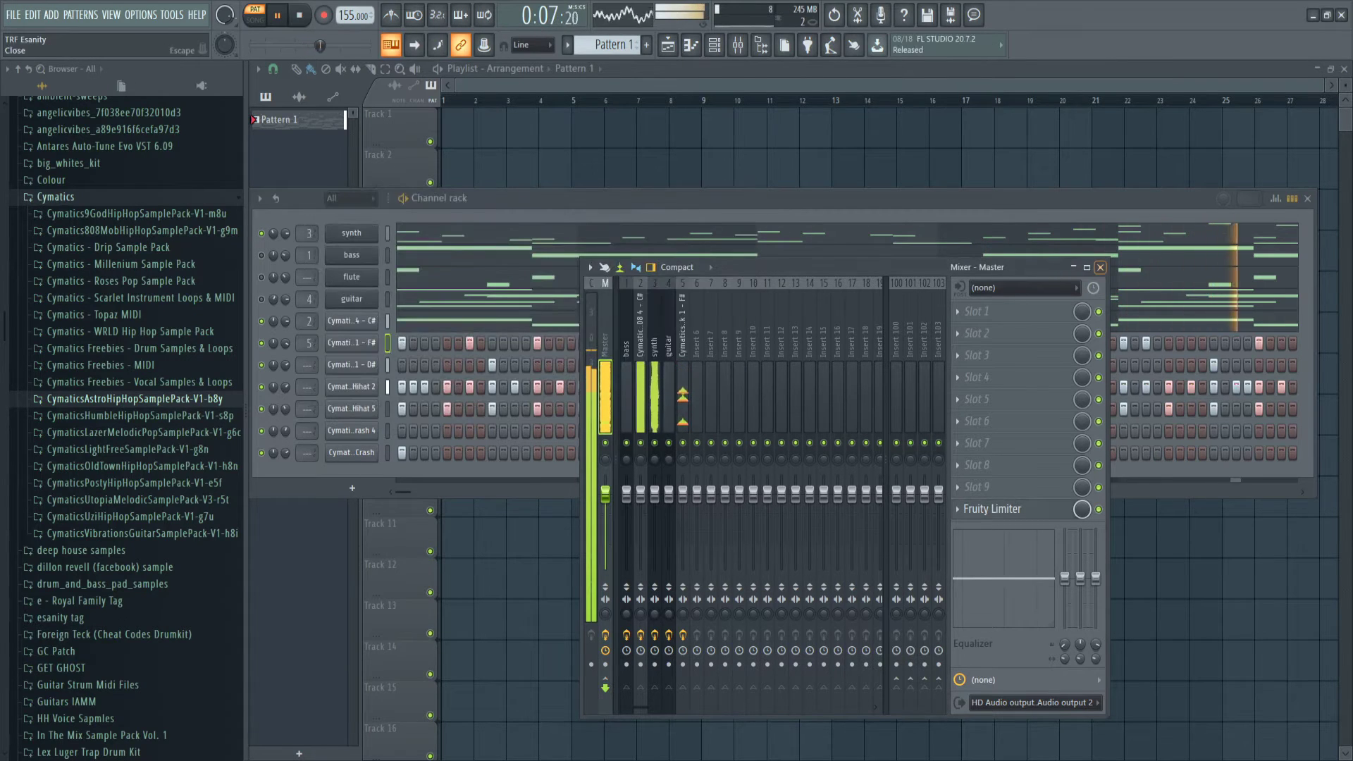
- Play the pattern with the 808 Mob Kick 1 mixer track selected and its Fruity parametric EQ 2 bypassed to compare the sound
left_click(1101, 267)
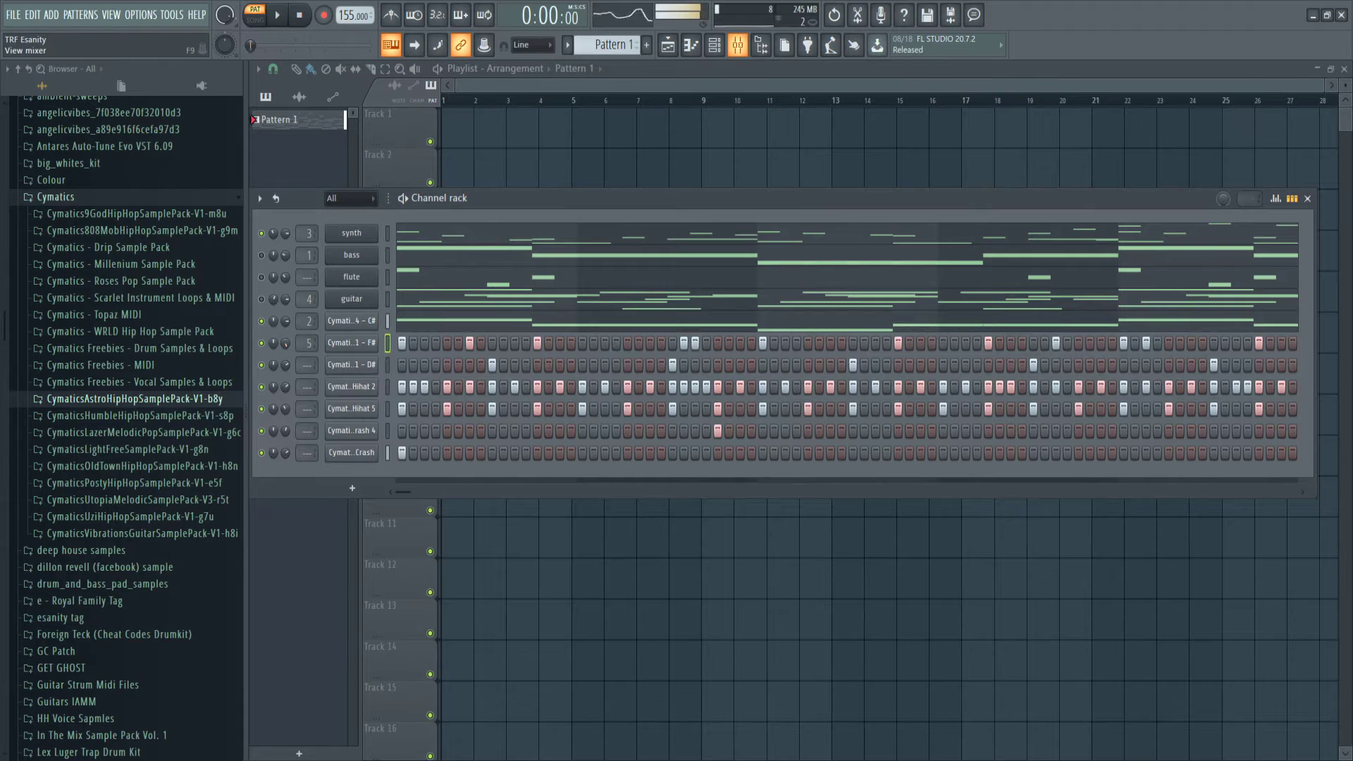
left_click(737, 45)
left_click(682, 395)
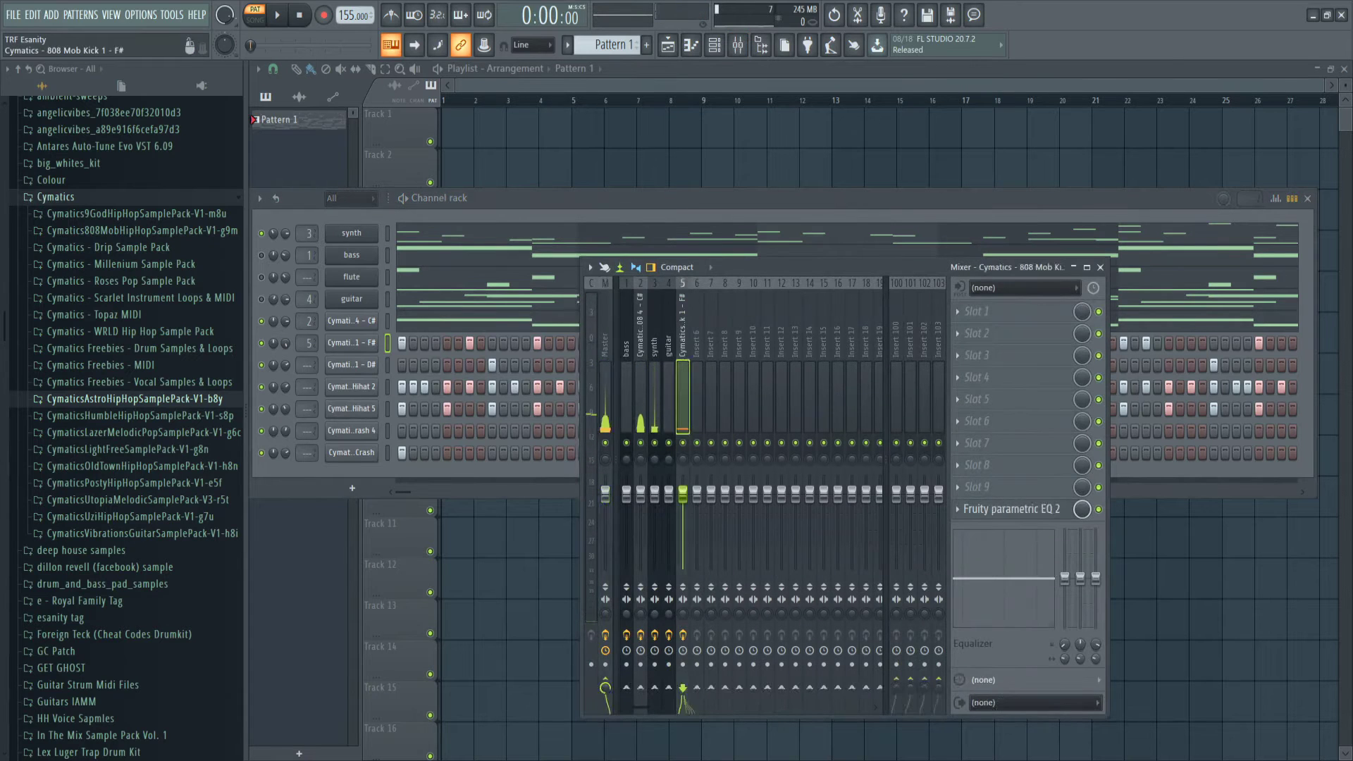
key("space")
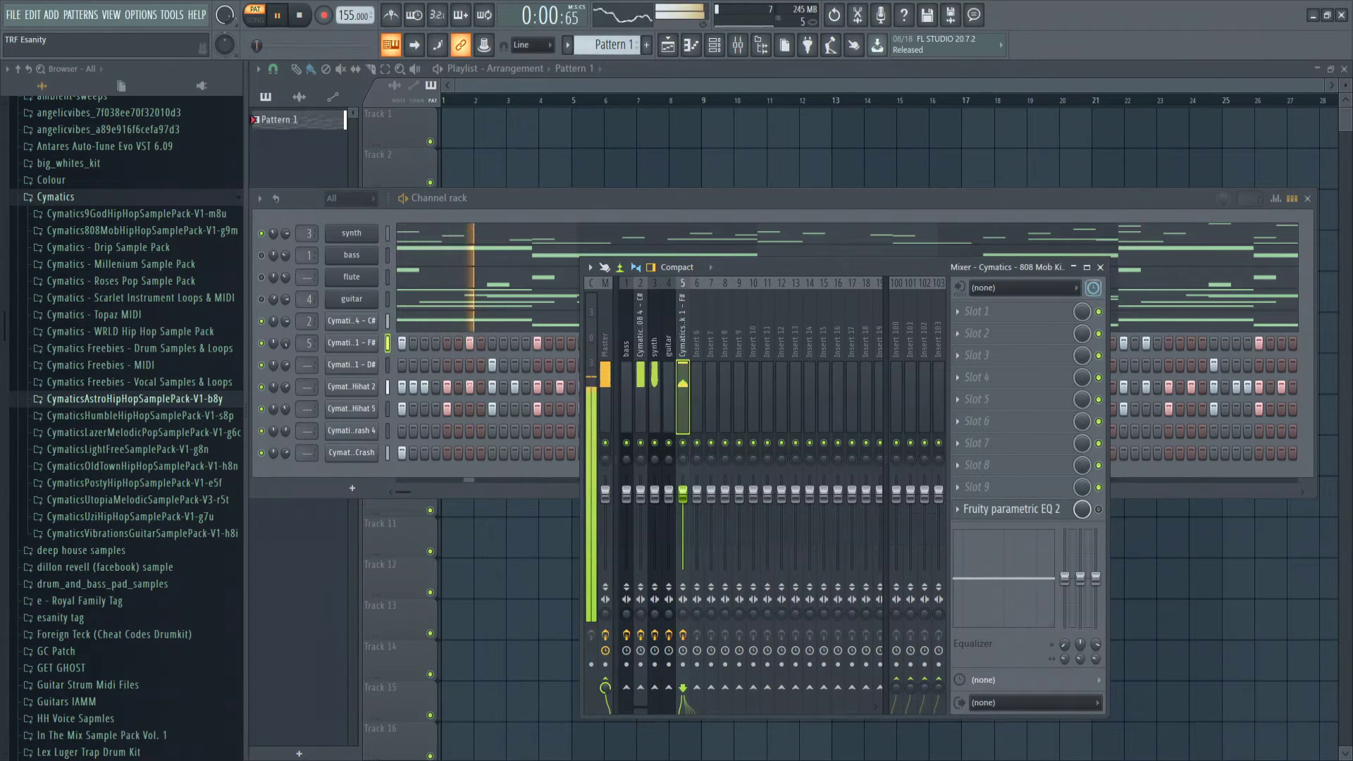
key("F9")
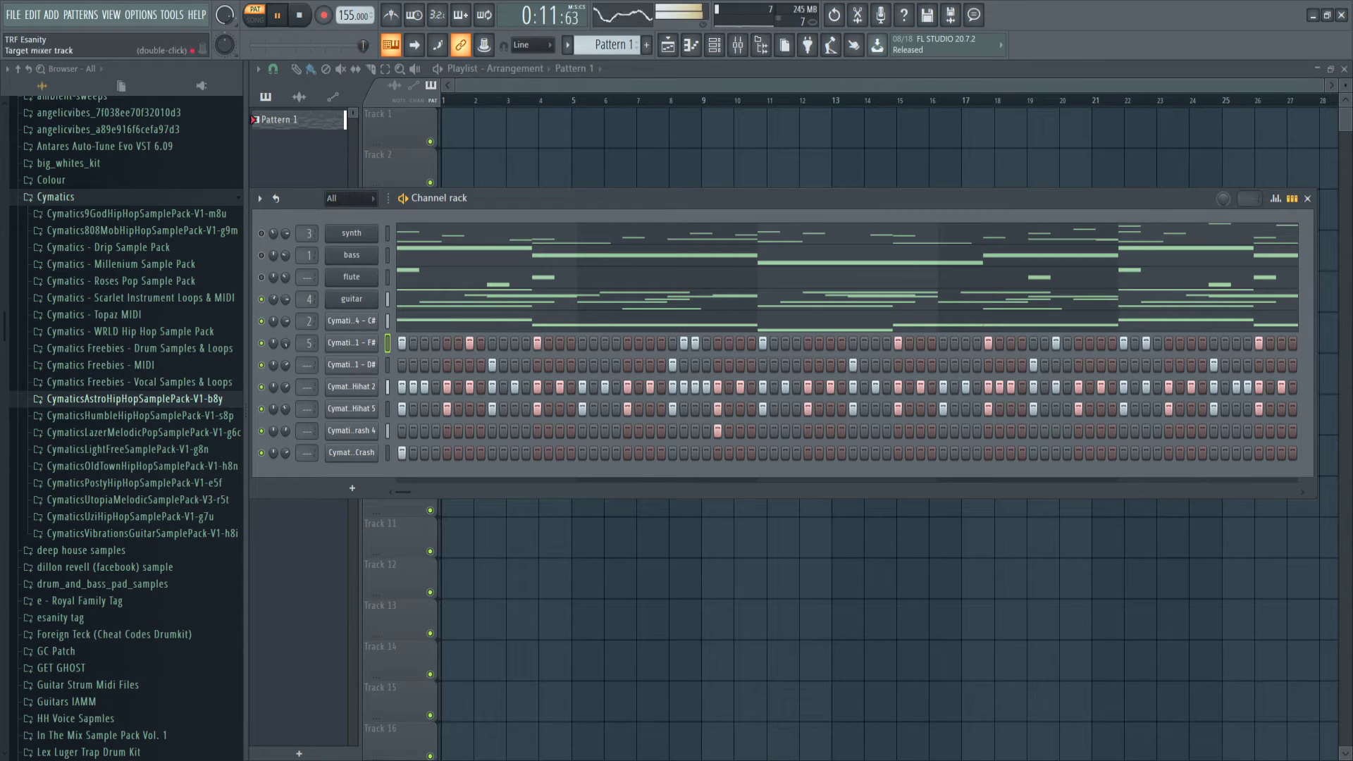
- Listen to the pattern while muting and unmuting channels to check how the synth, instruments and drums fit together
key("space")
scroll(126, 423, "up", 1)
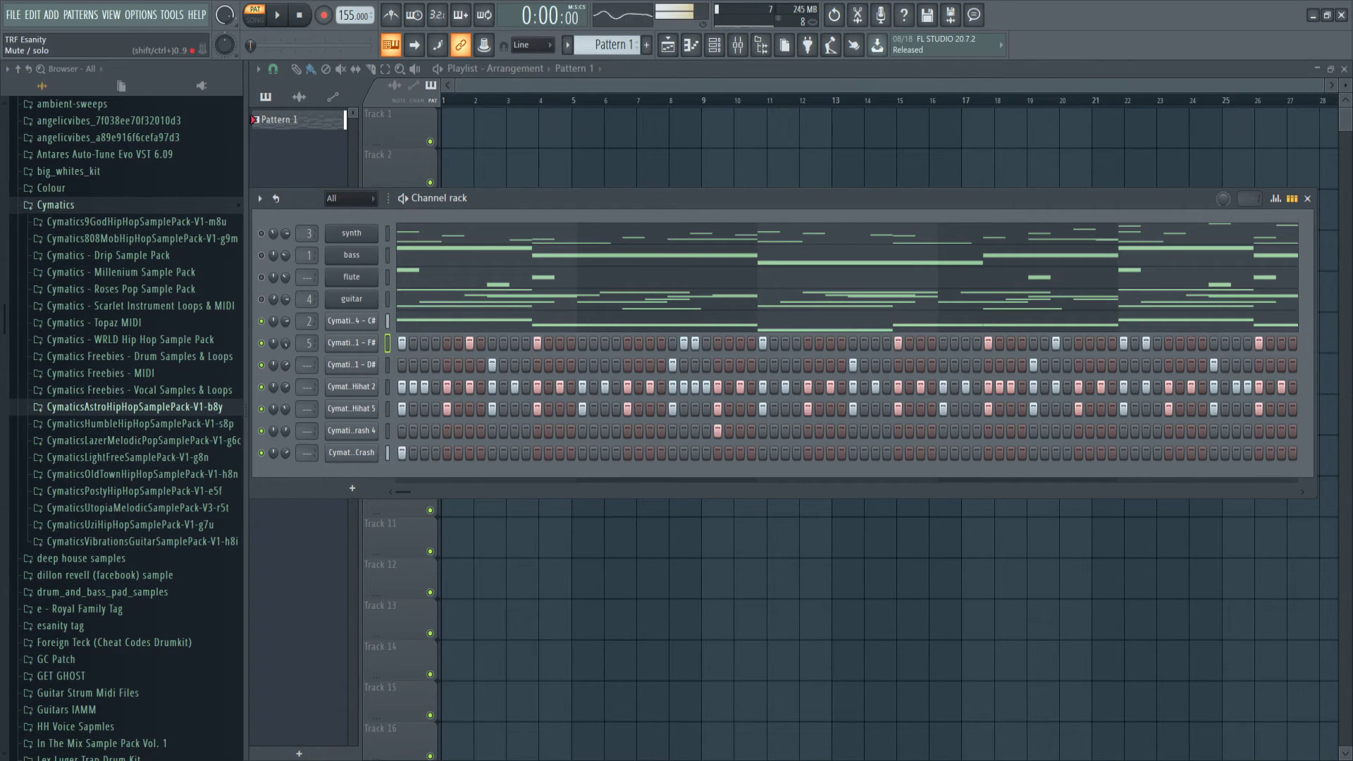
key("space")
key("space")
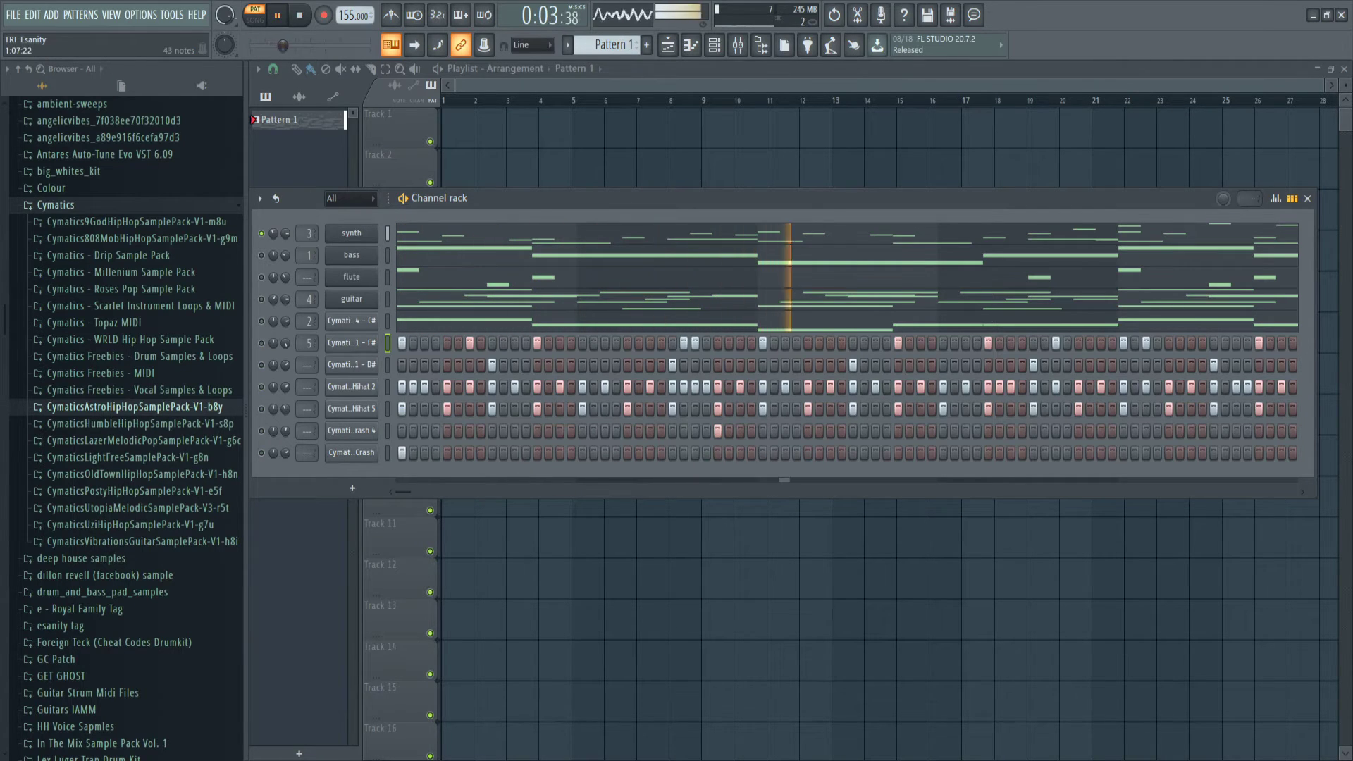
left_click_drag(493, 198, 521, 269)
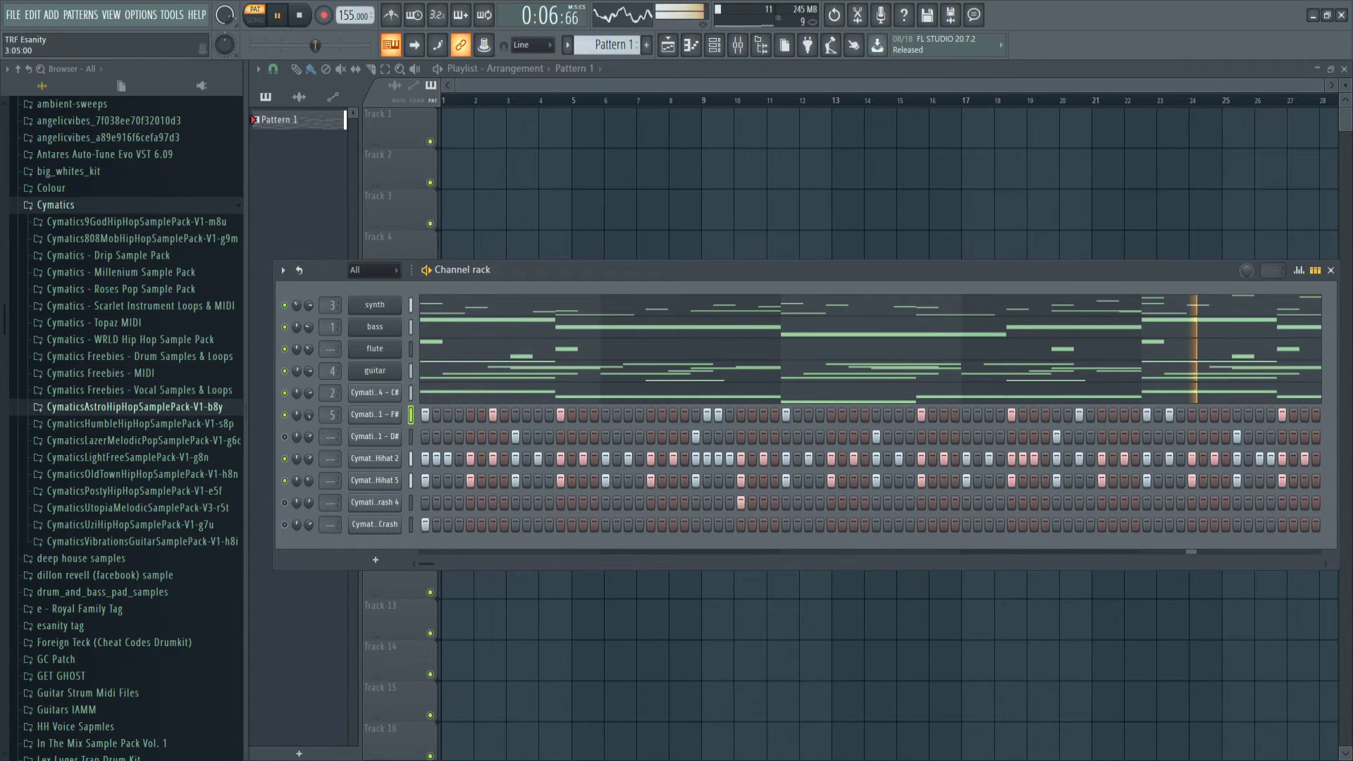
left_click_drag(747, 270, 771, 213)
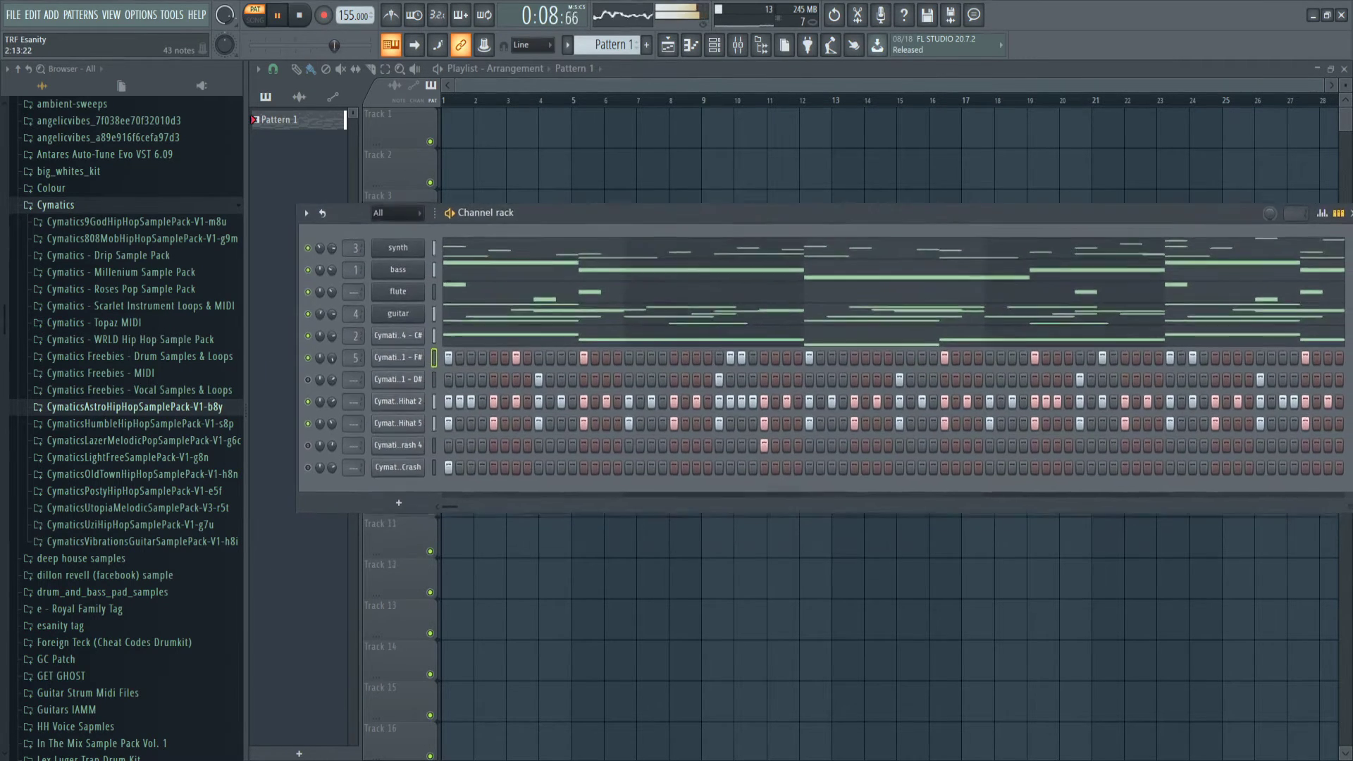
left_click_drag(552, 213, 512, 173)
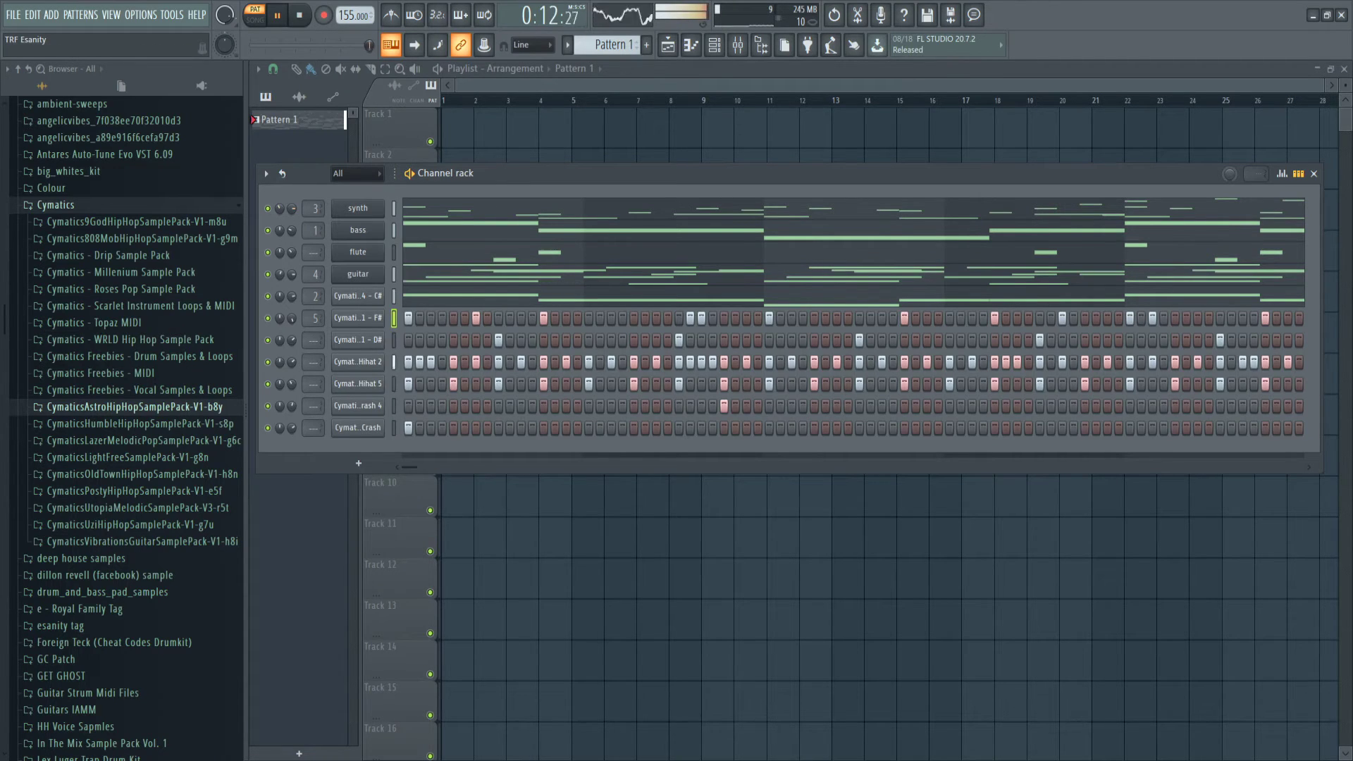
- Clear the Channel rack off the playlist and split Pattern 1 by channel into separate patterns
left_click_drag(493, 173, 559, 389)
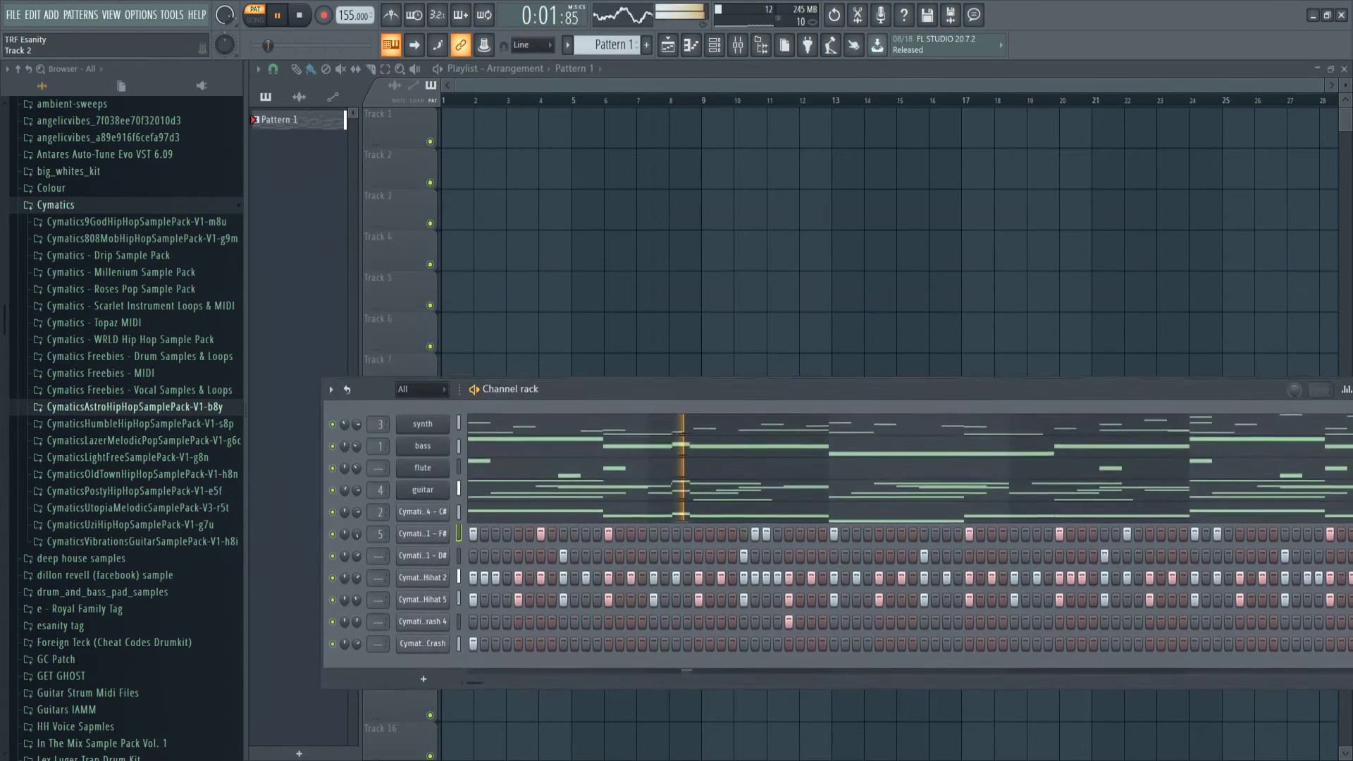
left_click(298, 119)
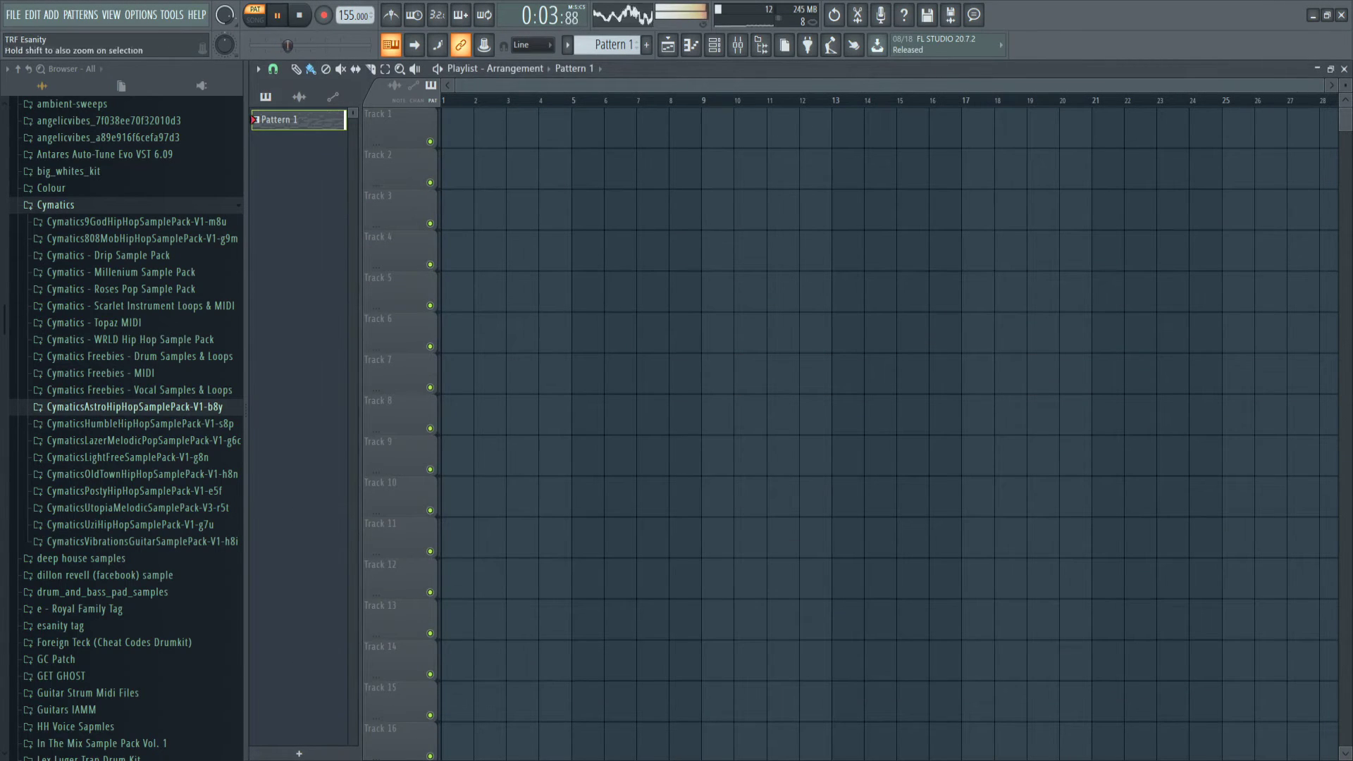
key("ctrl+z")
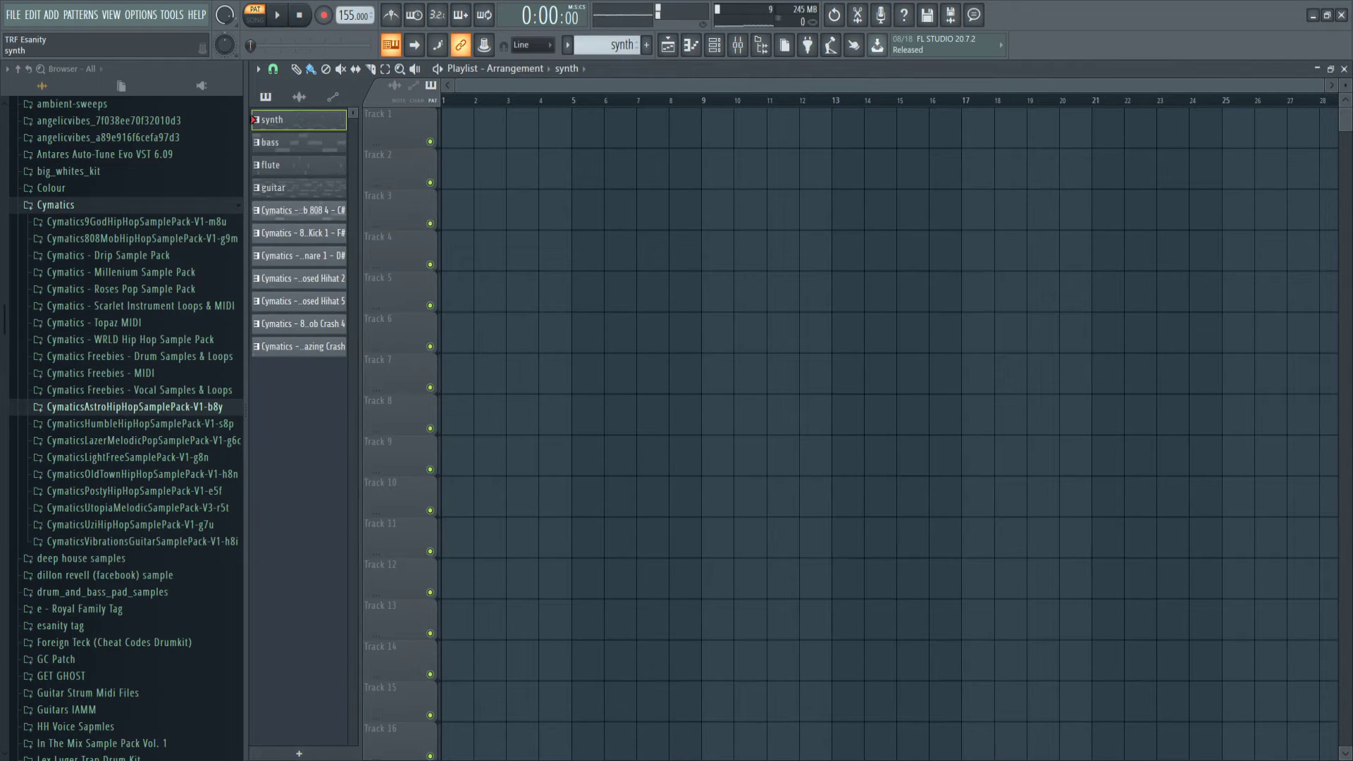
- Paint three synth clips on Track 1 from bar 1 and place a bass clip on Track 2 at bar 9
left_click_drag(448, 128, 976, 129)
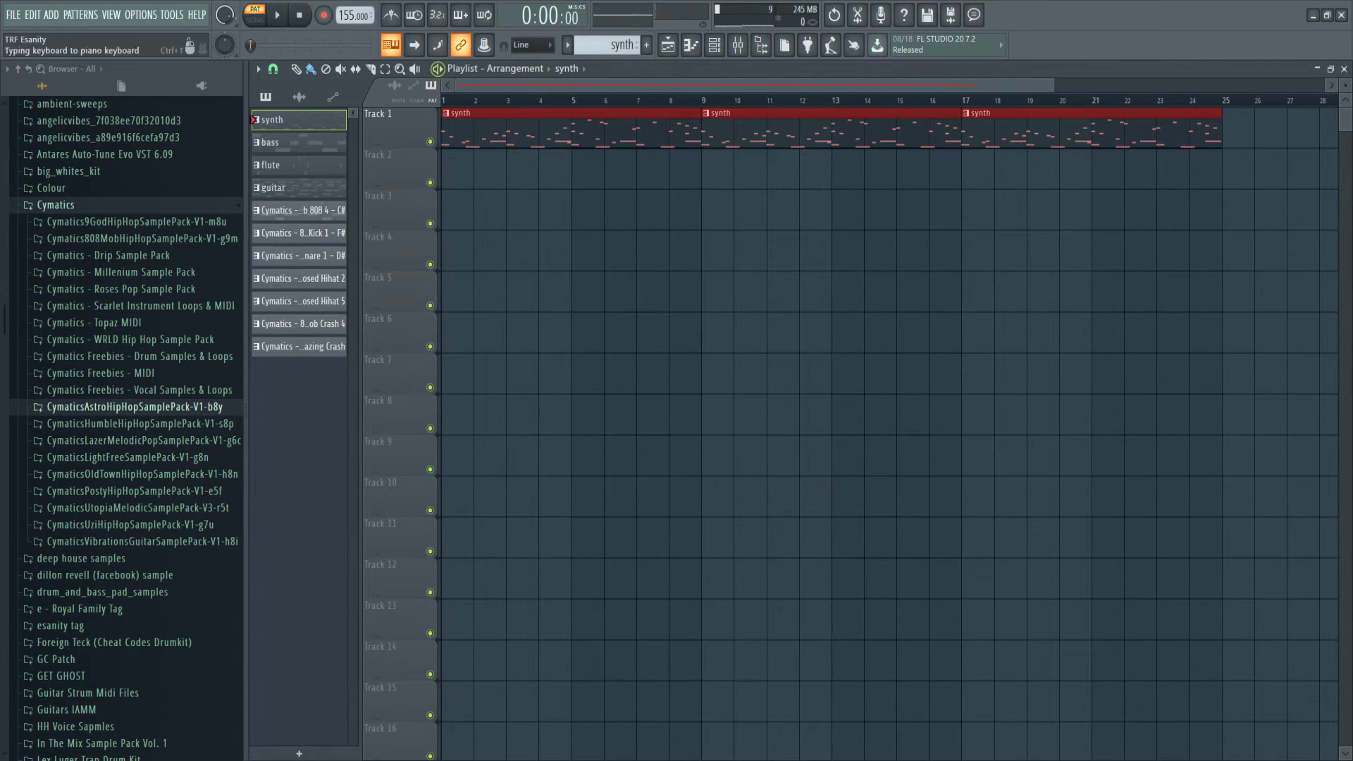
key("space")
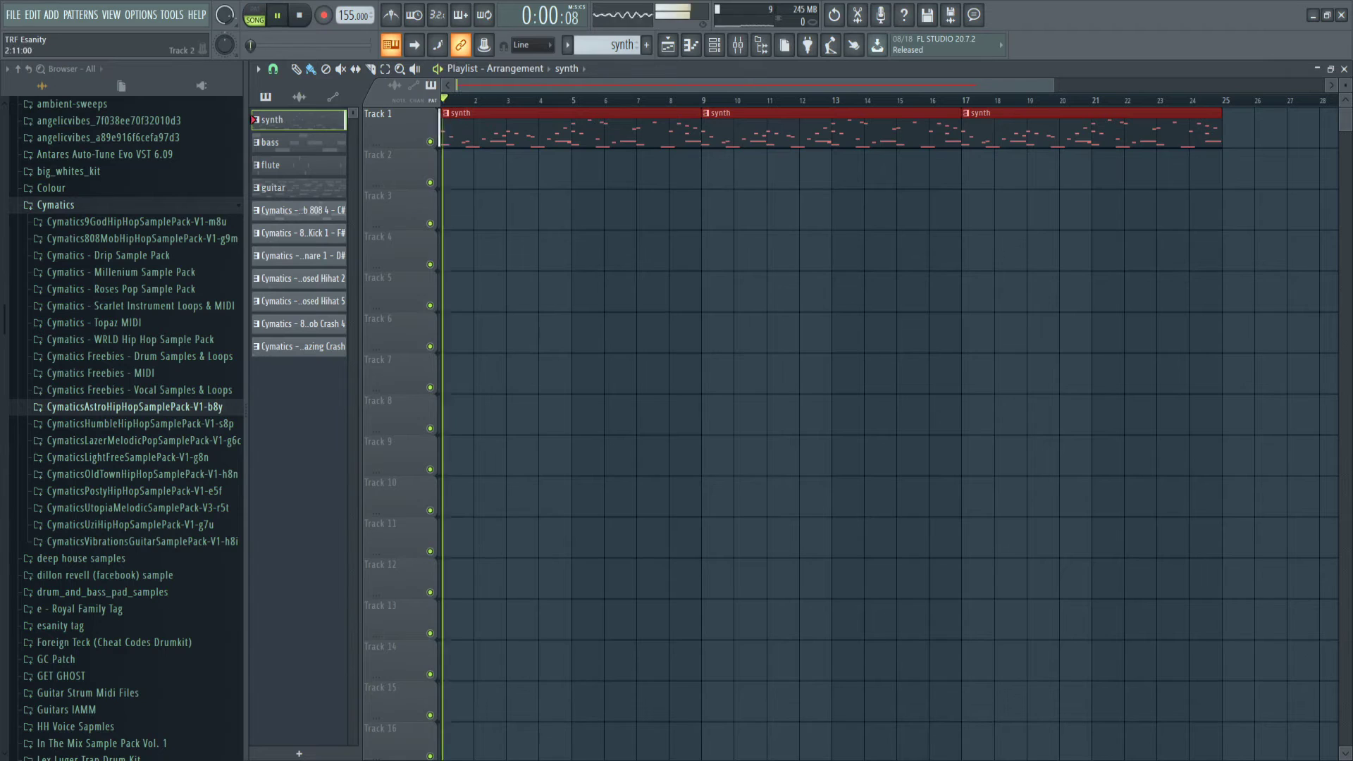
key("Down")
left_click(585, 169)
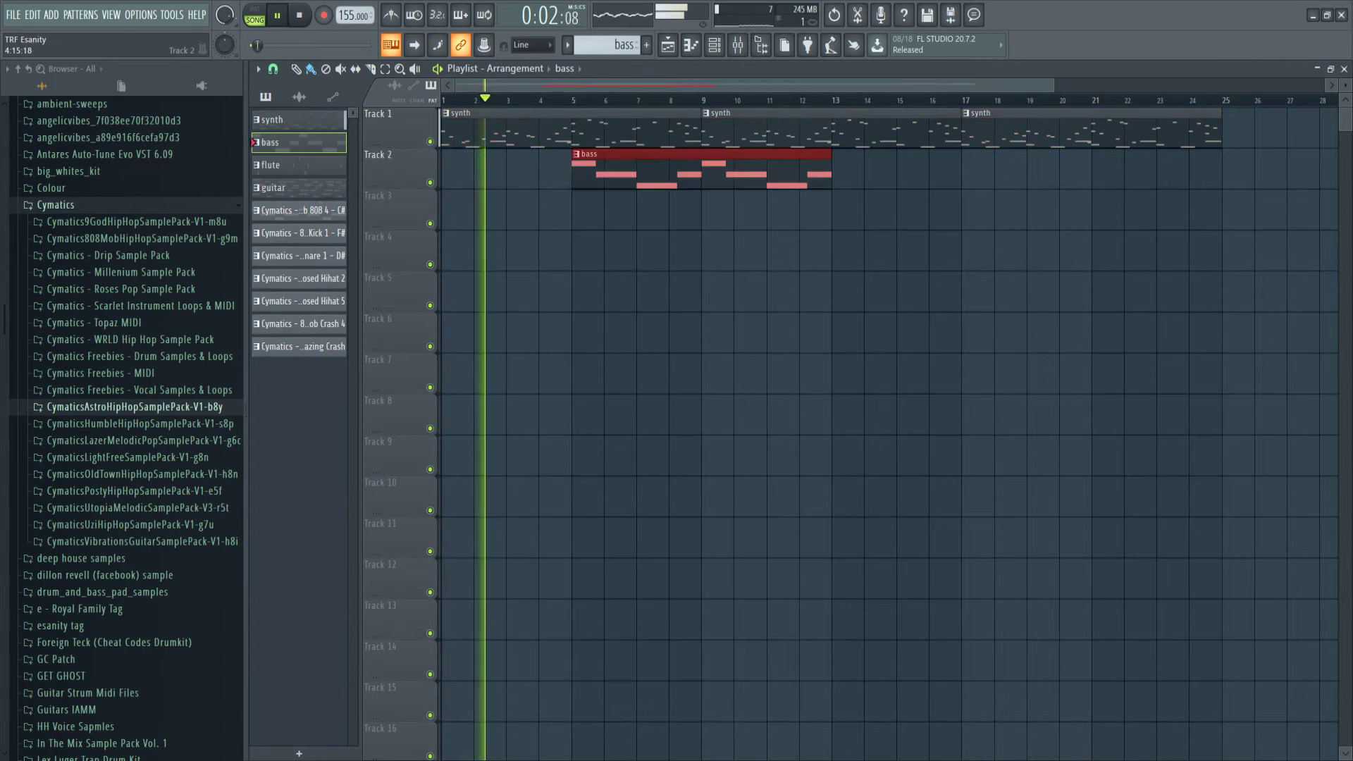
left_click_drag(733, 169, 862, 169)
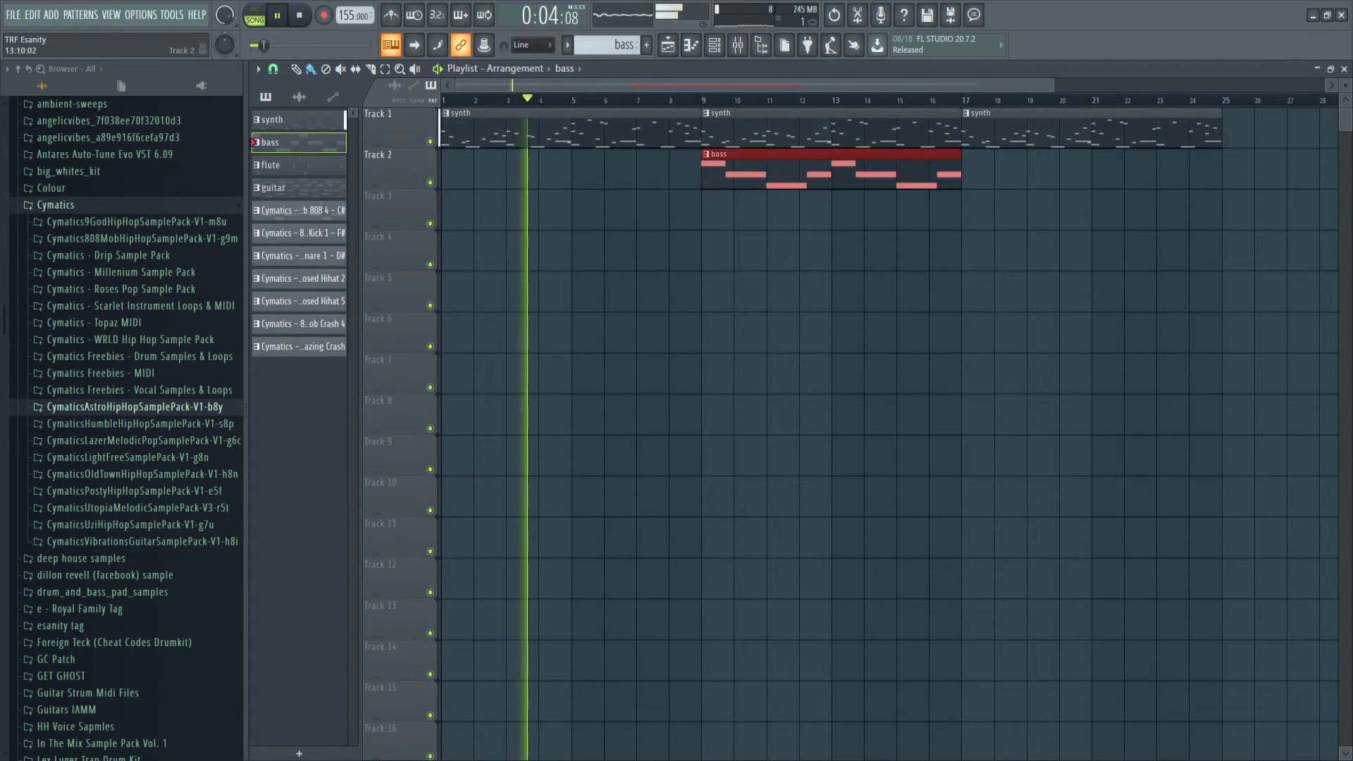
- Place a guitar clip on Track 3 and trim its start so it plays only bars 5 to 8
left_click(299, 188)
left_click(457, 209)
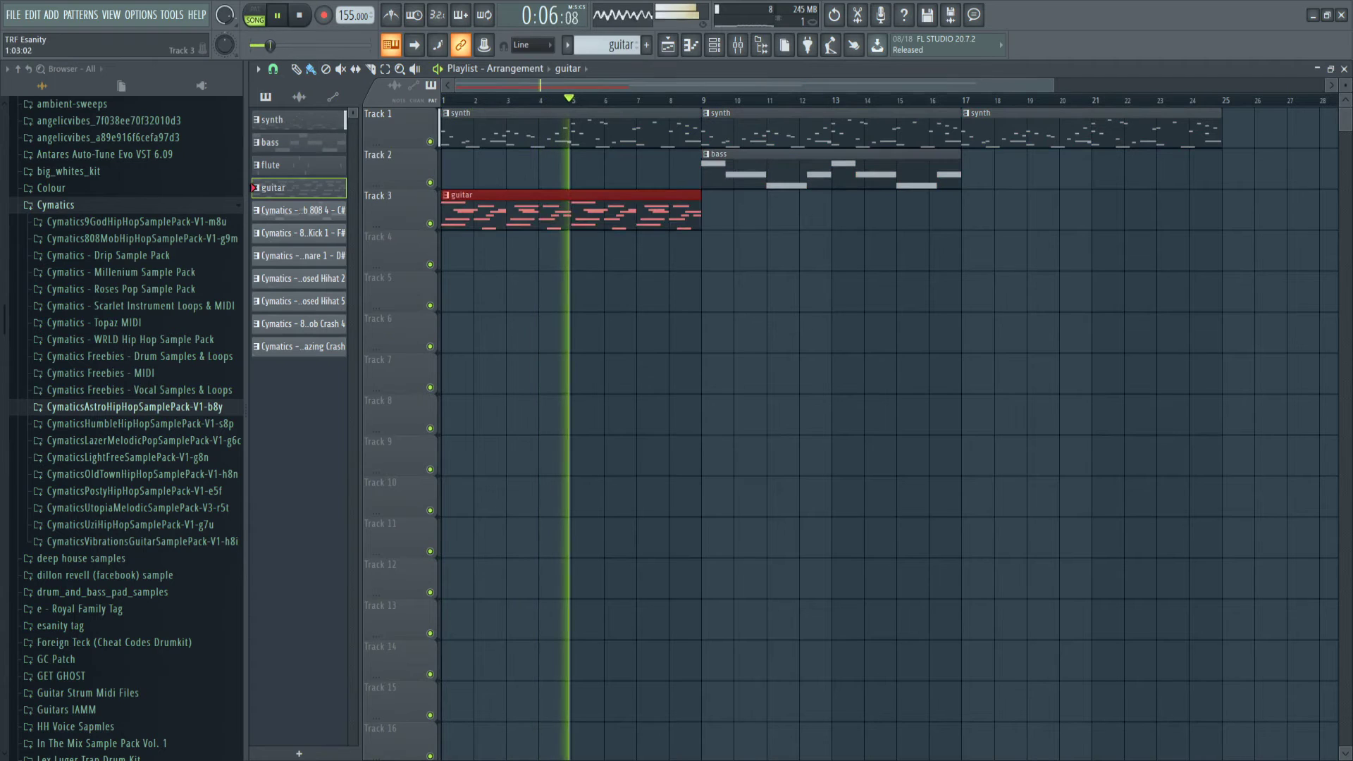
left_click_drag(444, 209, 572, 209)
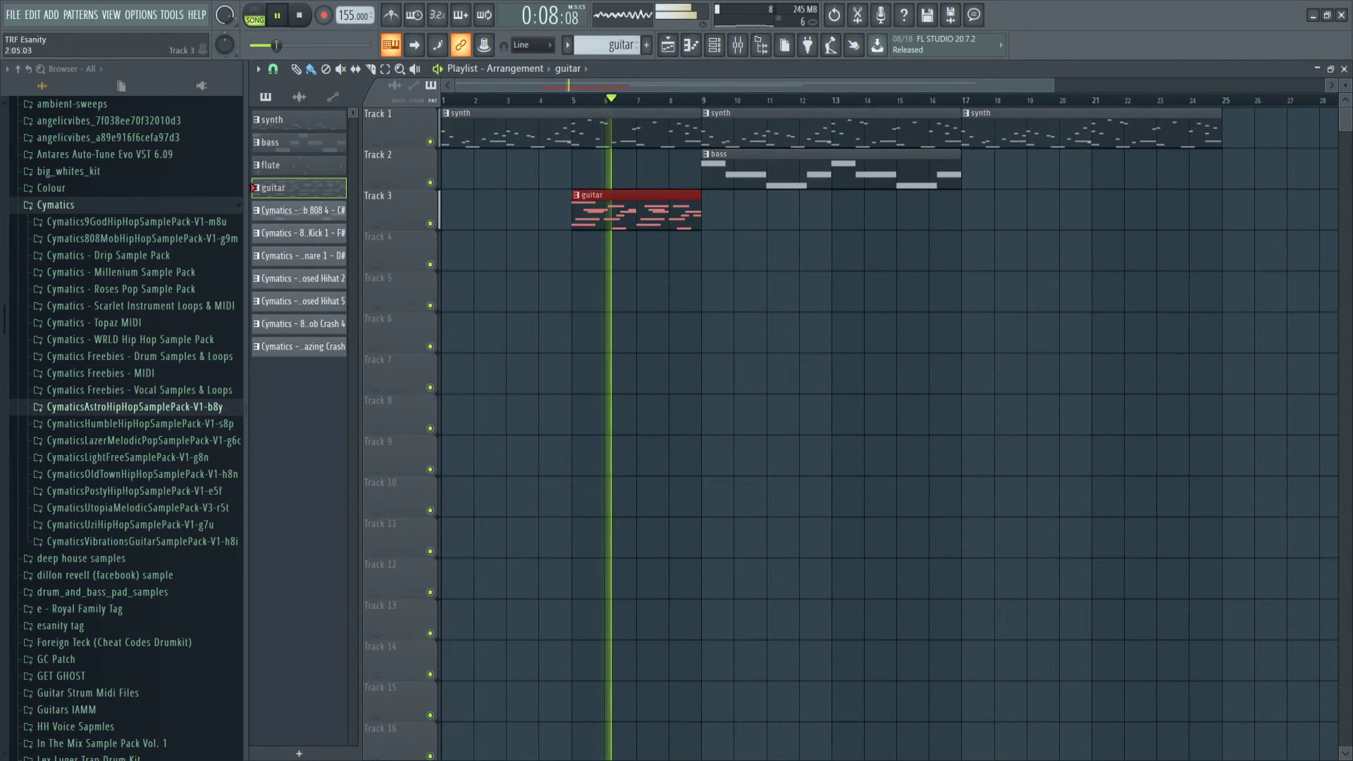
- Place the 808 Mob 808 4 pattern on Track 4 at bar 9 and an eight-bar guitar clip on Track 3 at bar 9
key("Down")
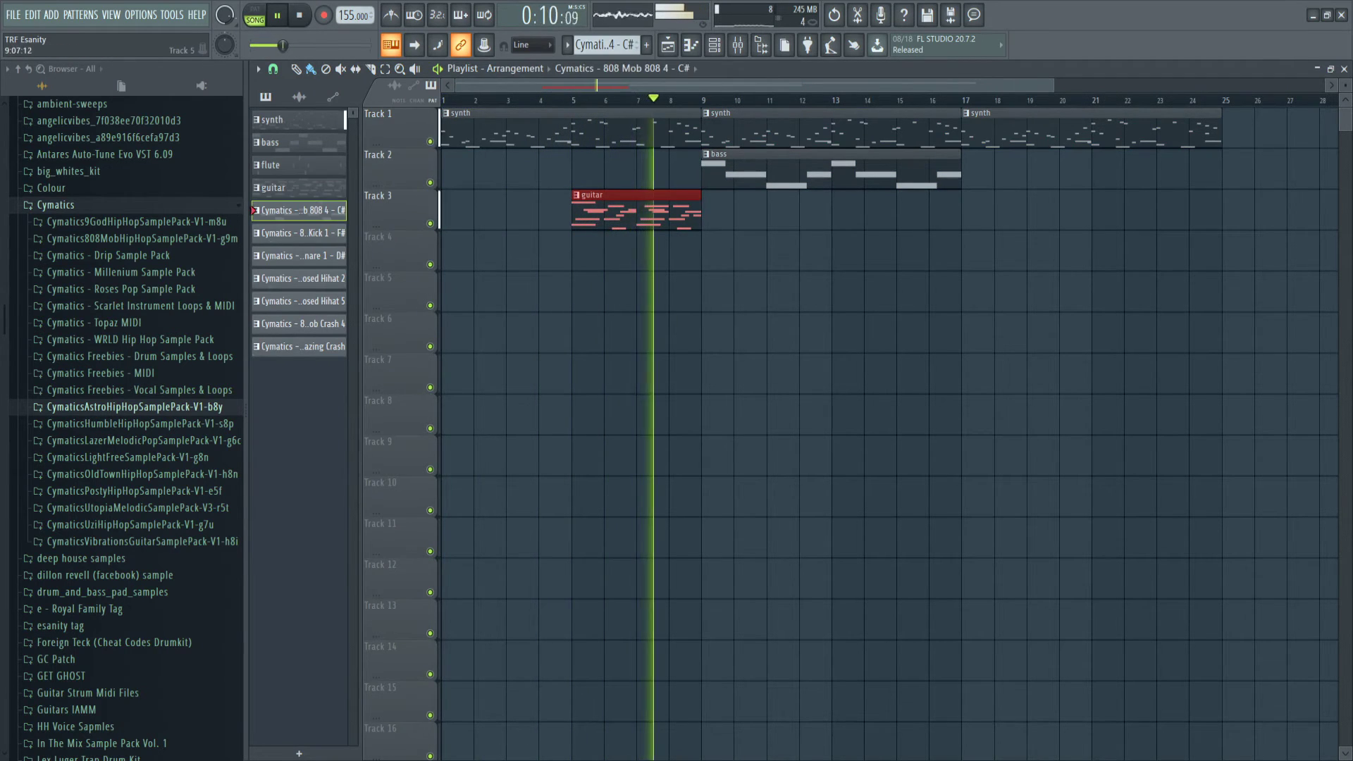
left_click(718, 251)
left_click(636, 209)
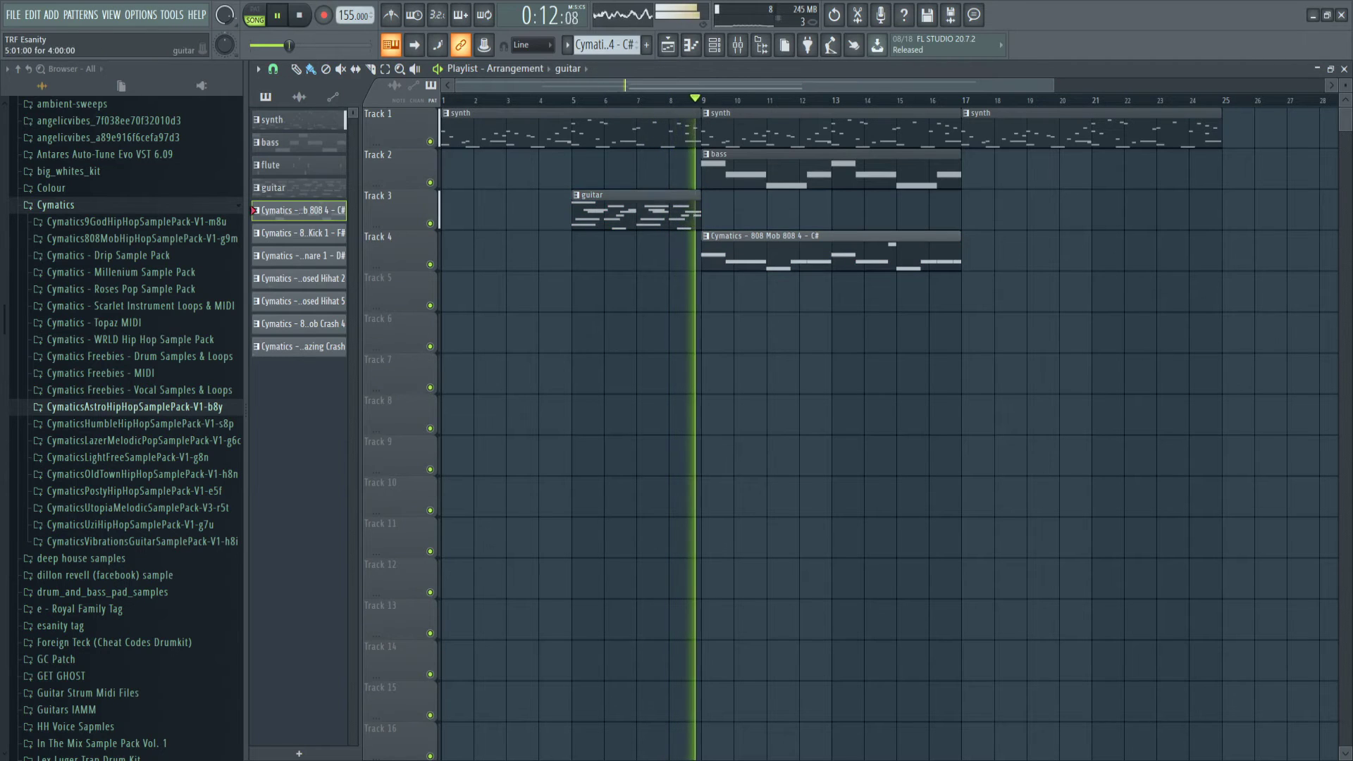
left_click(846, 211)
left_click_drag(833, 215, 702, 212)
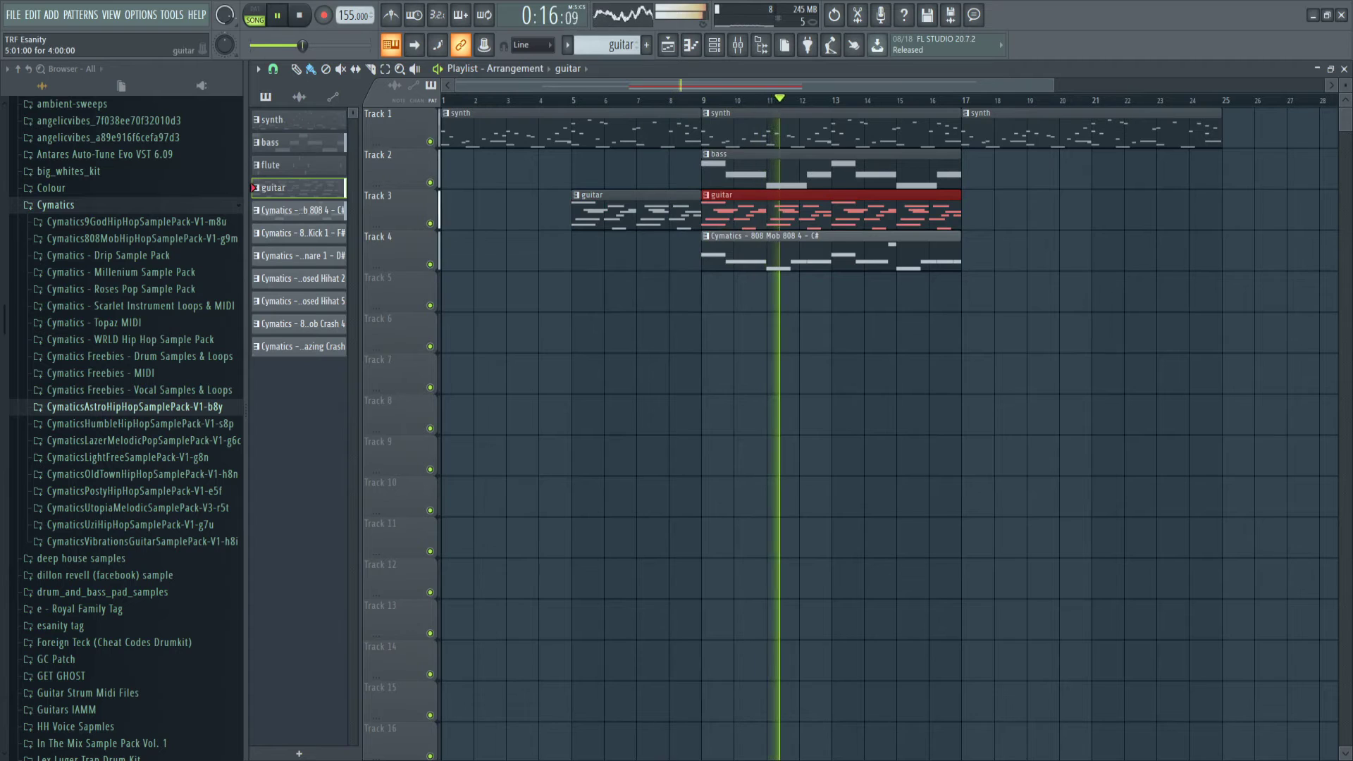
- Repeat the 808, guitar and bass clips at bar 17 on their tracks
left_click(832, 250)
left_click(978, 251)
left_click(916, 210)
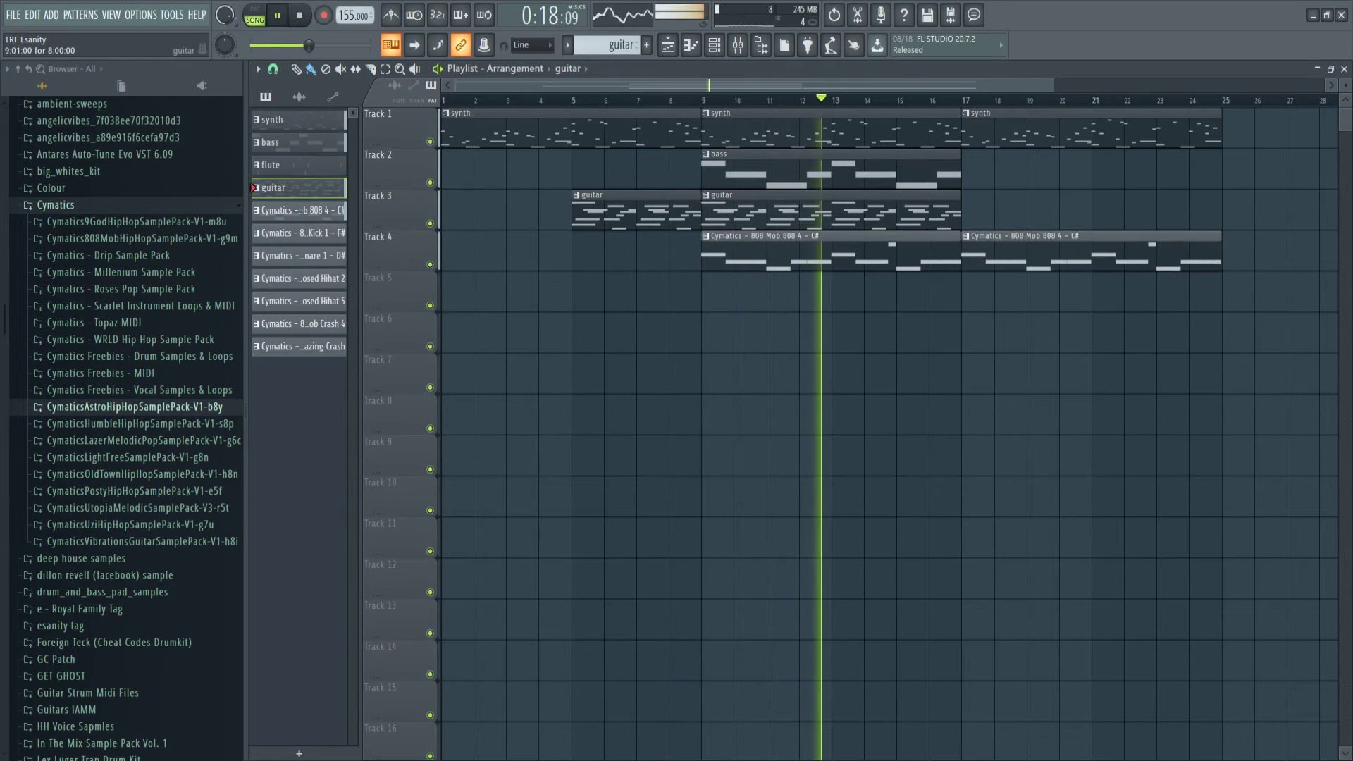
left_click(978, 210)
left_click(916, 169)
left_click(978, 169)
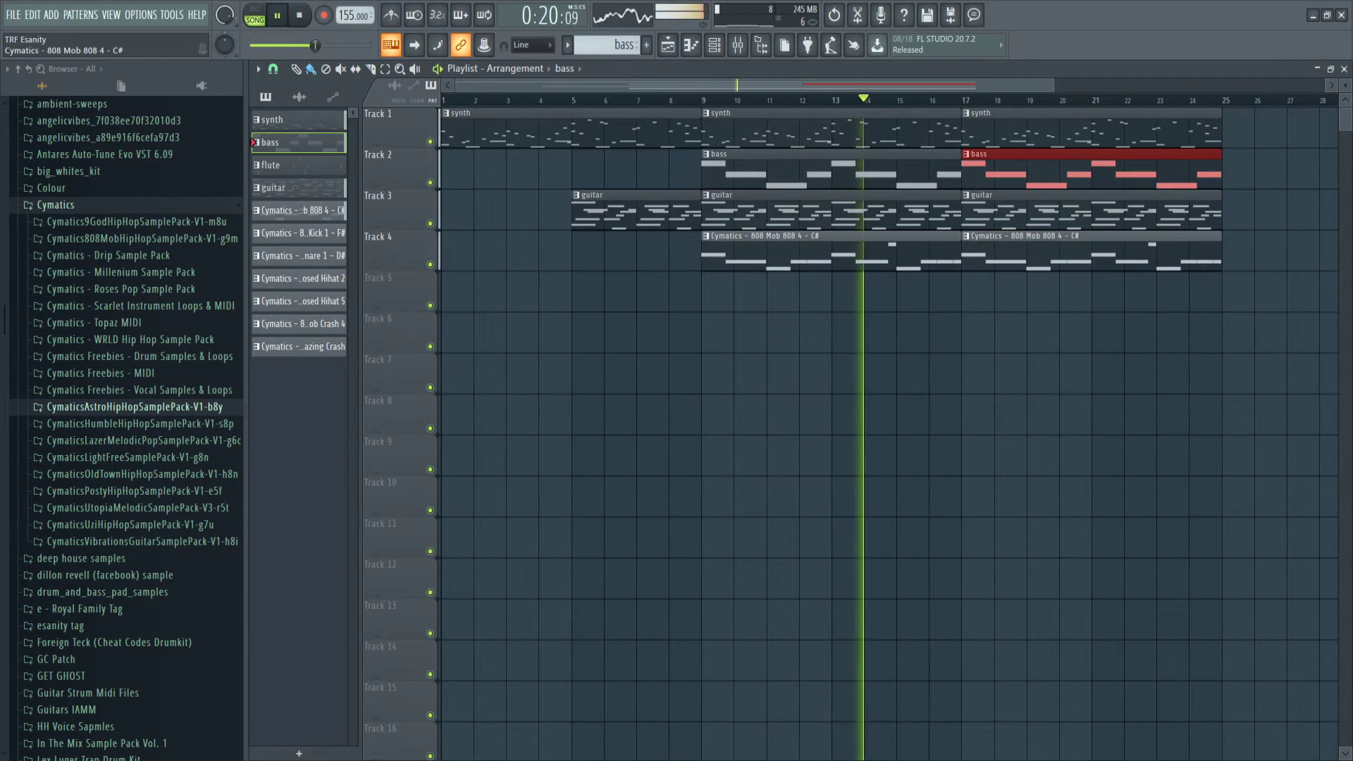
- Place the 808 Mob Kick 1 pattern on Track 5 and the Snare 1 pattern on Track 6, both at bar 17
key("Down")
key("Down")
key("Down")
key("Down")
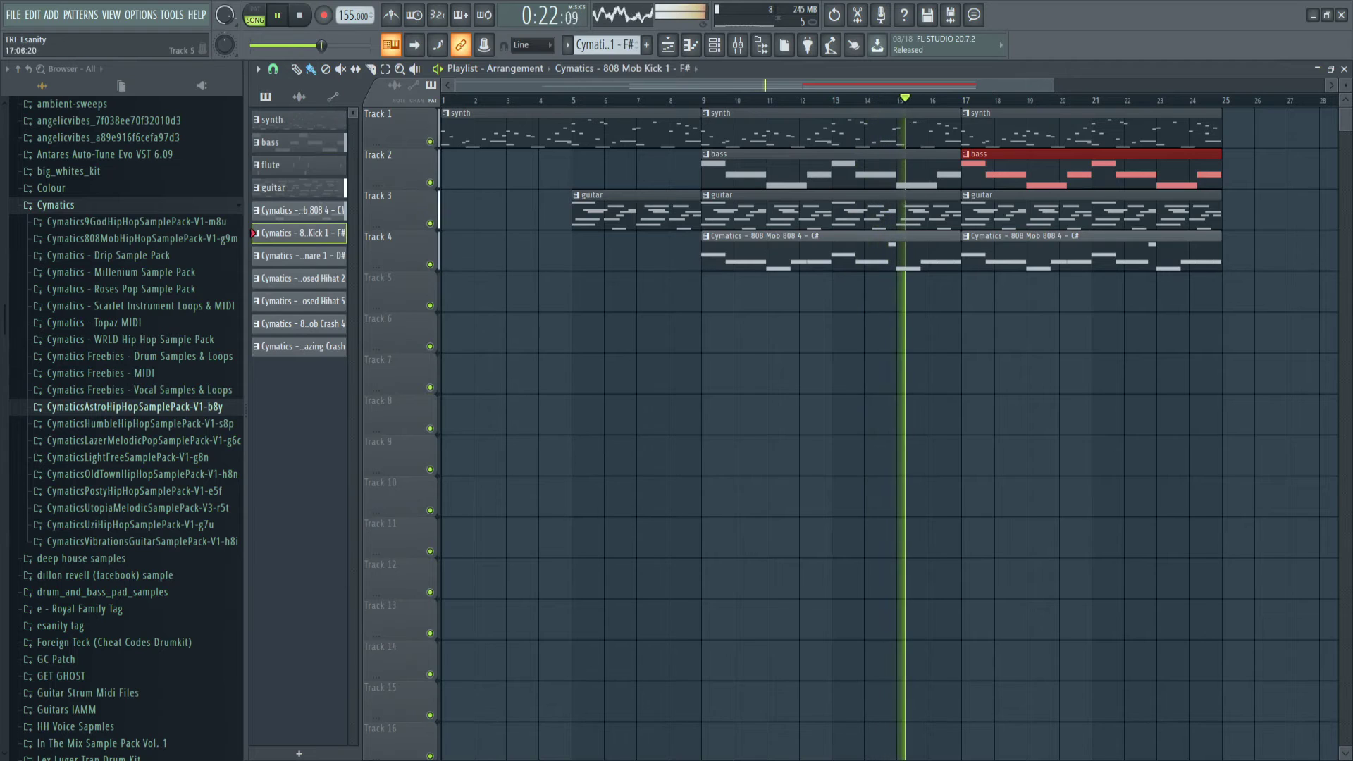
left_click(978, 292)
key("Down")
left_click(966, 332)
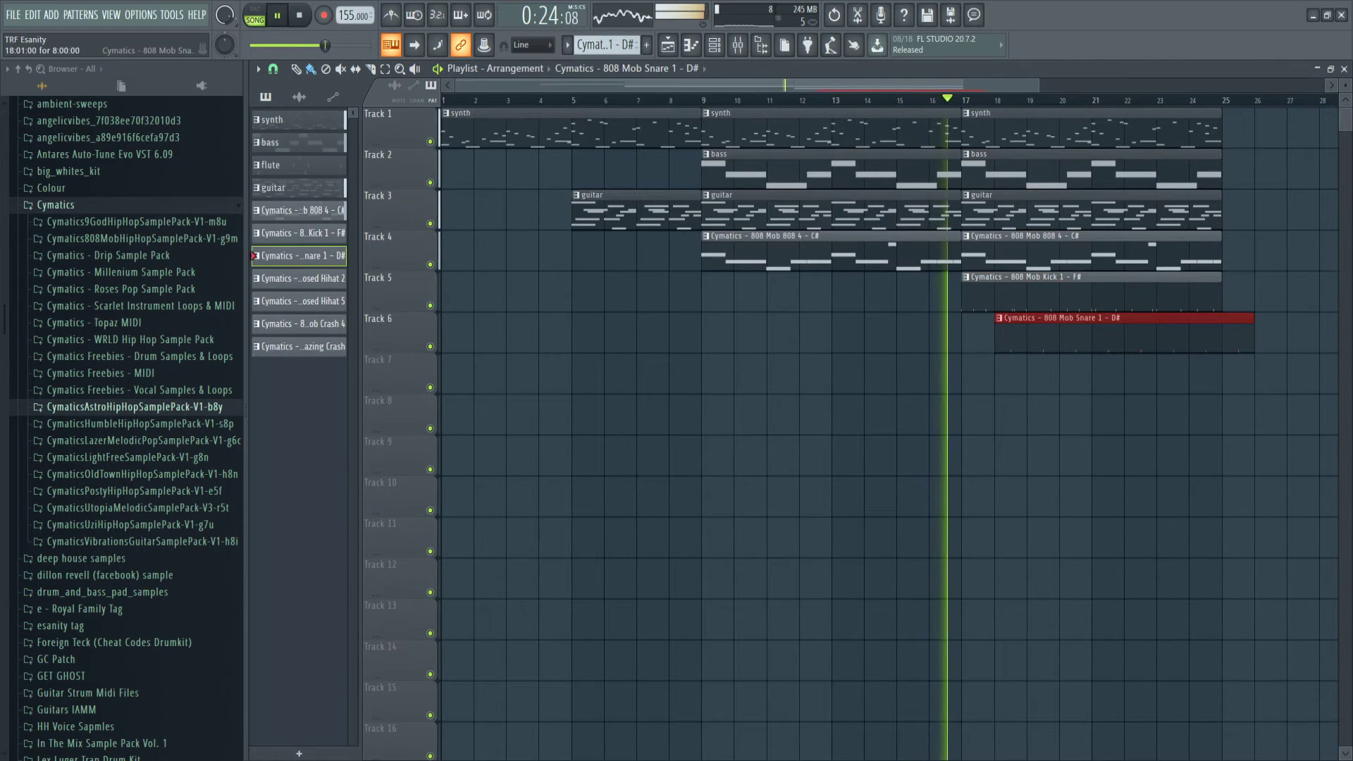
- Place the Closed Hihat 2 pattern on Track 7 and the Closed Hihat 5 pattern on Track 8 at bar 17
key("Down")
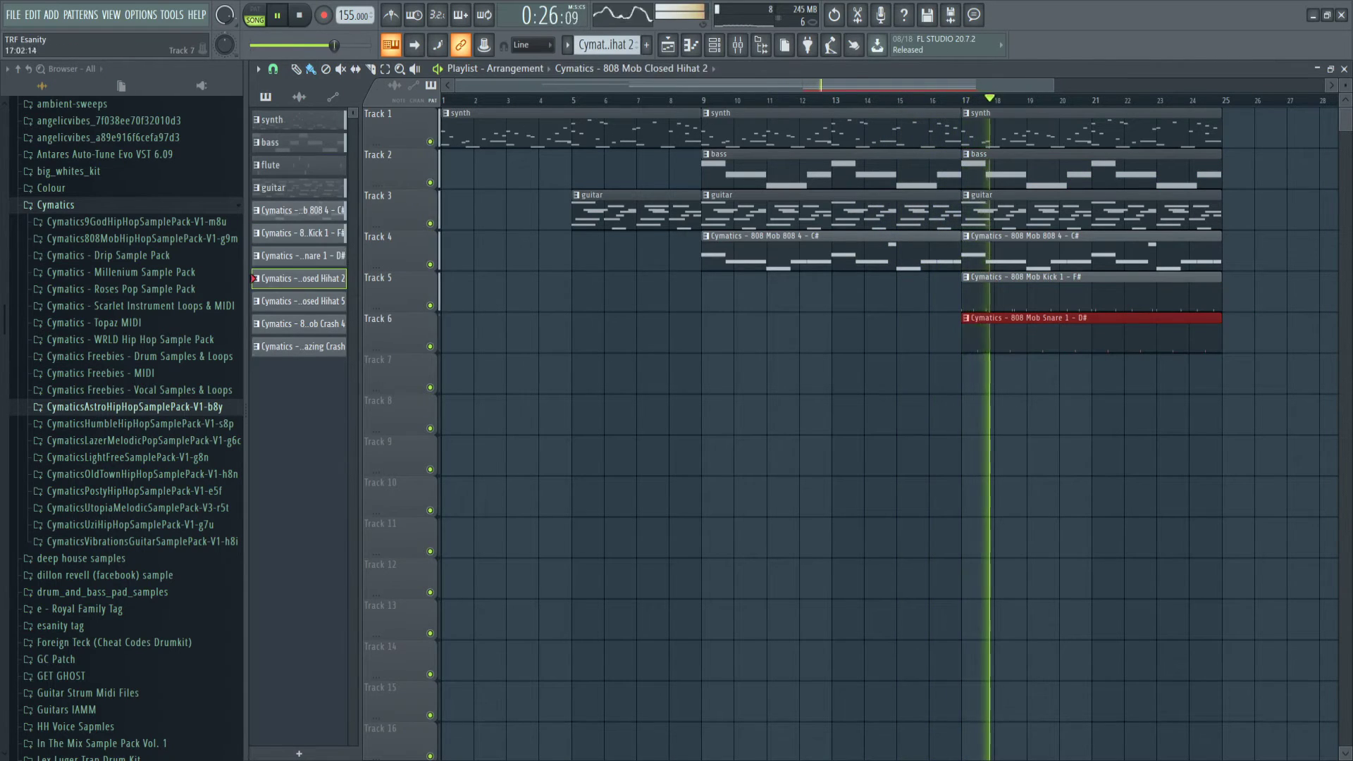
left_click(966, 373)
key("Down")
left_click(966, 414)
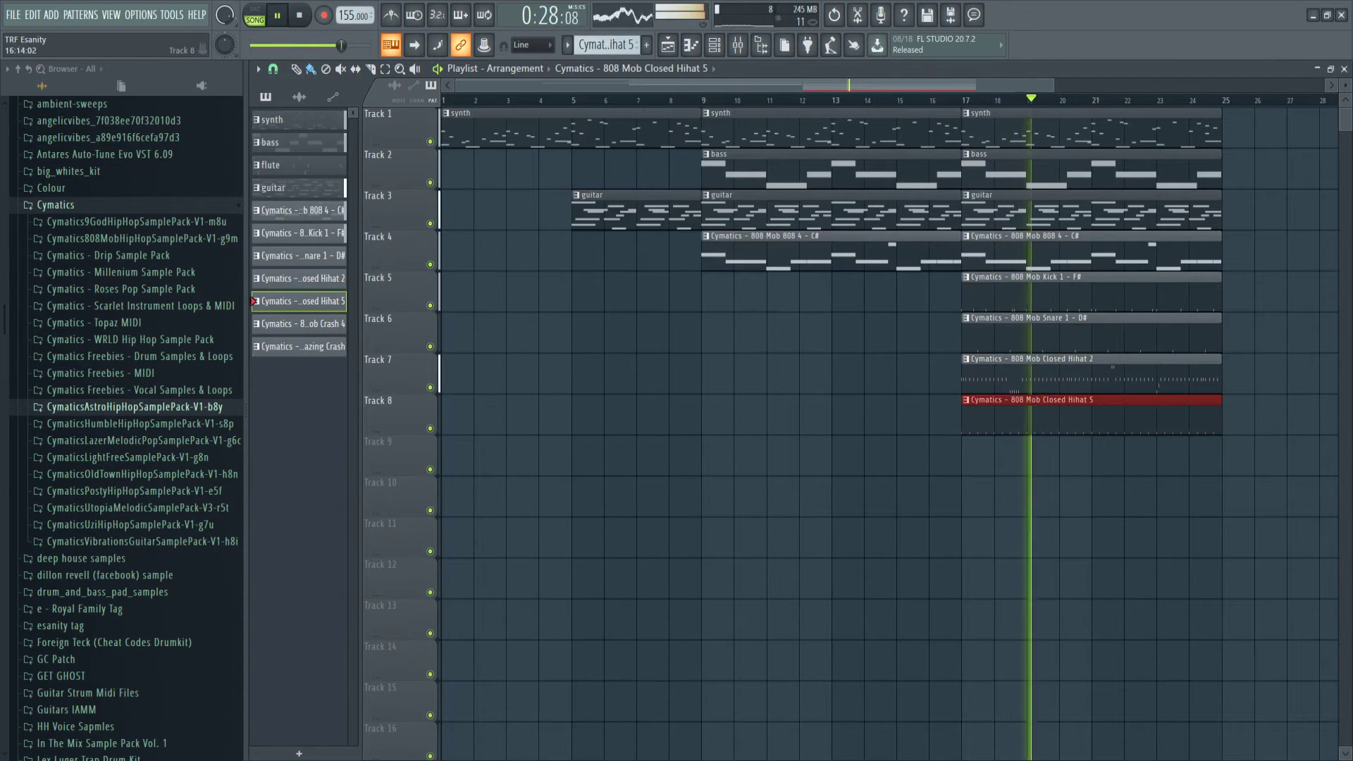
- Place the 808 Mob Crash 4 pattern on Track 9 and Astro Gazing Crash on Track 10 at bar 17, and stop playback
key("Down")
left_click(965, 454)
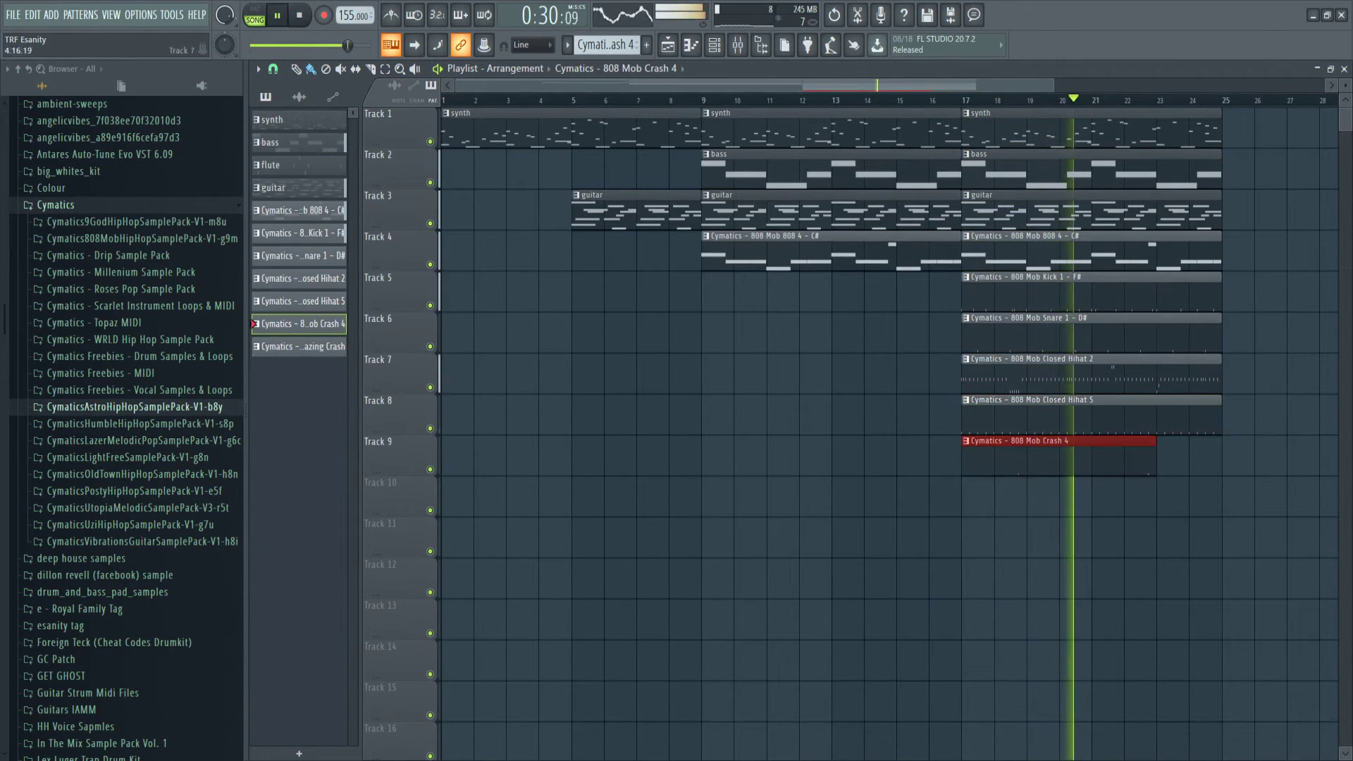
key("Down")
left_click(972, 496)
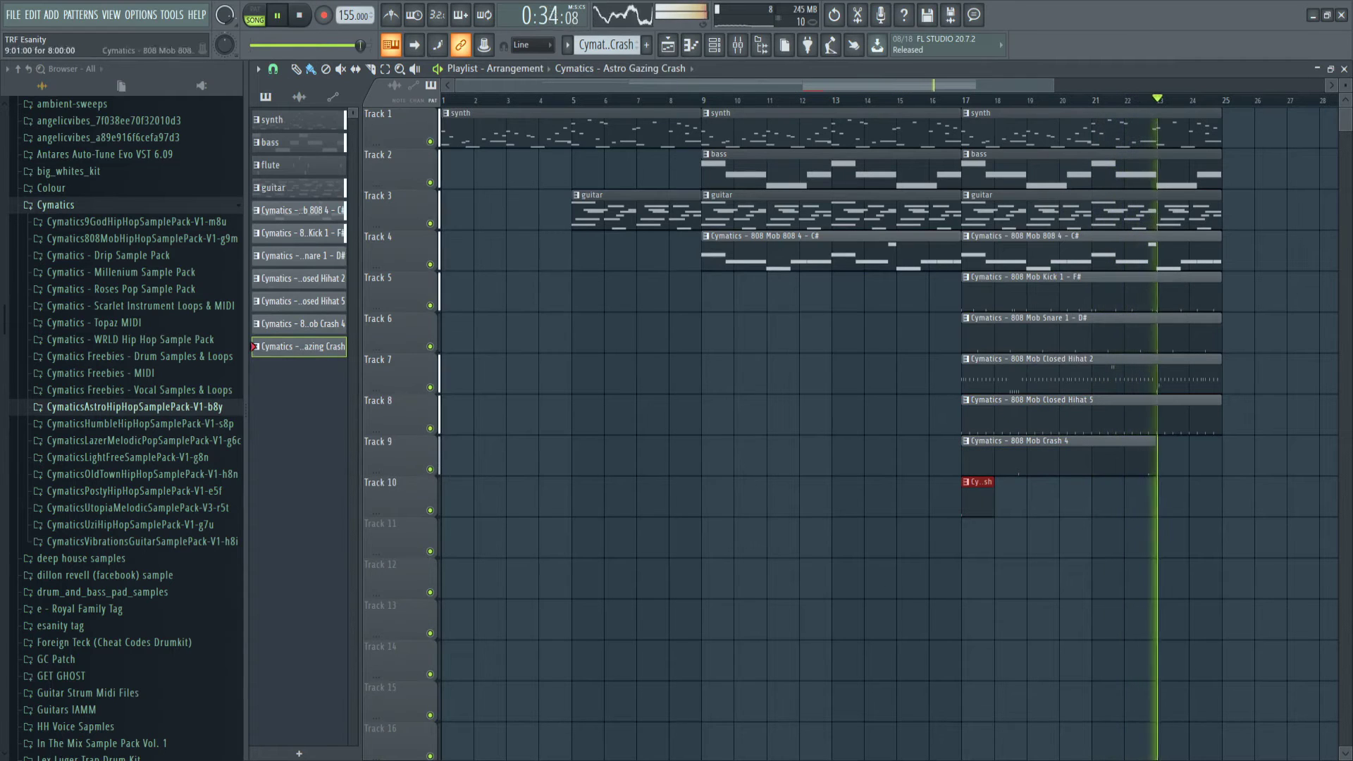
key("space")
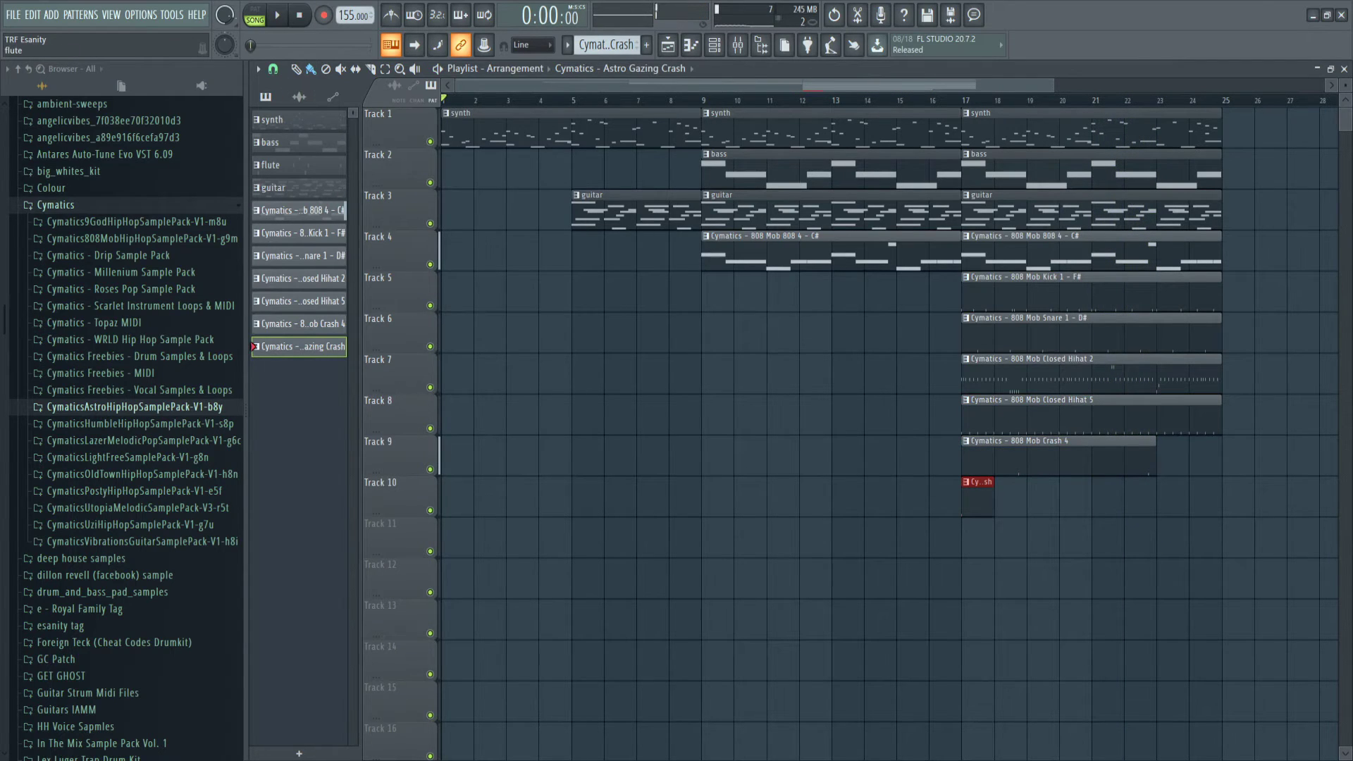
- Add a flute clip at bar 17 and put it on Track 4, shifting the 808, drum and crash clips down one track
left_click(299, 165)
left_click(966, 536)
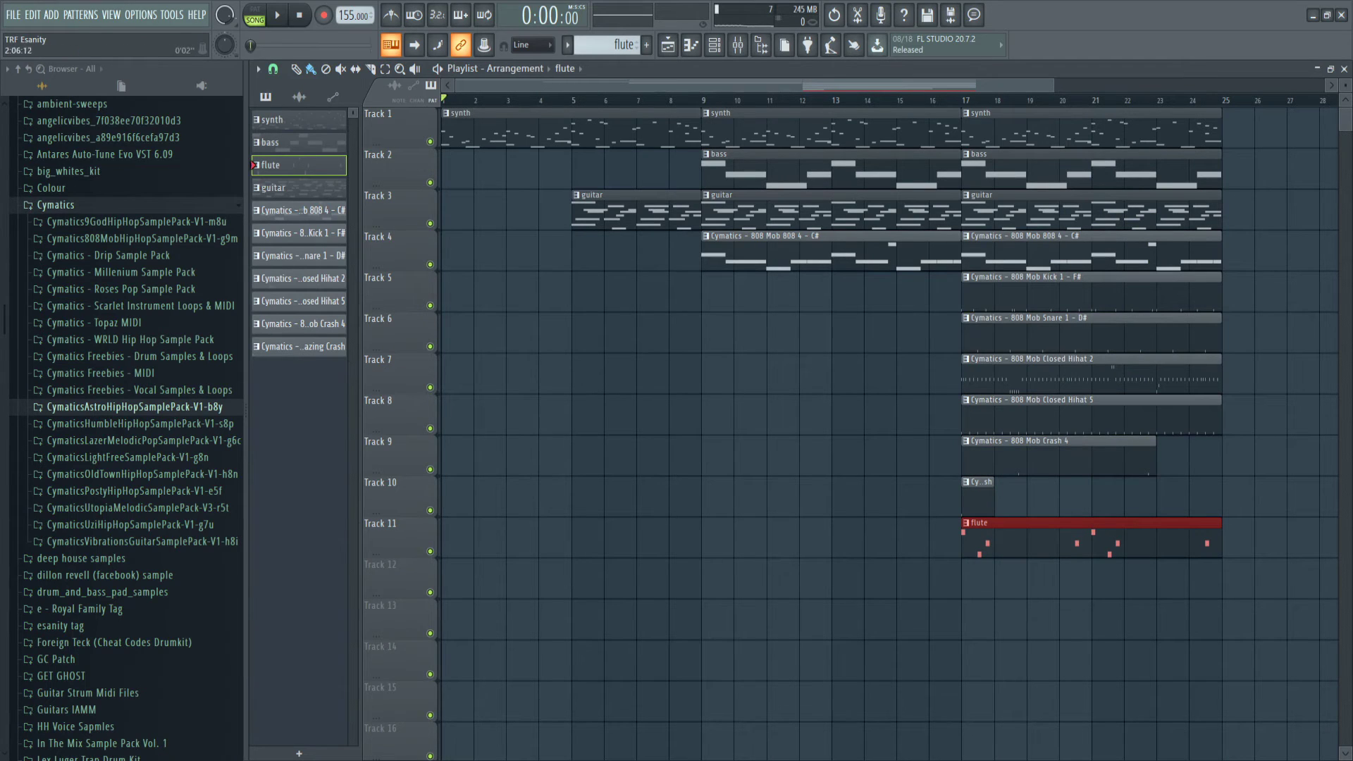
left_click_drag(949, 292, 953, 292)
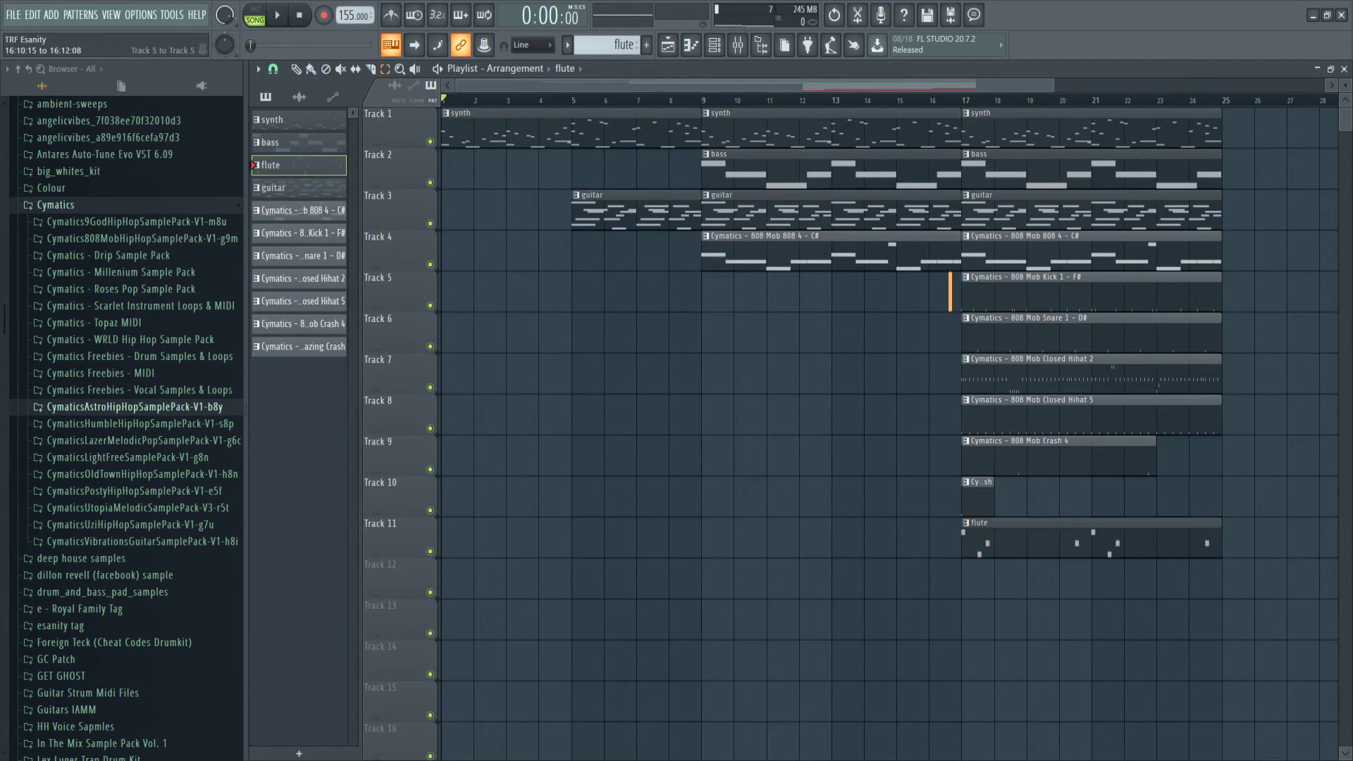
left_click_drag(965, 233, 1052, 517)
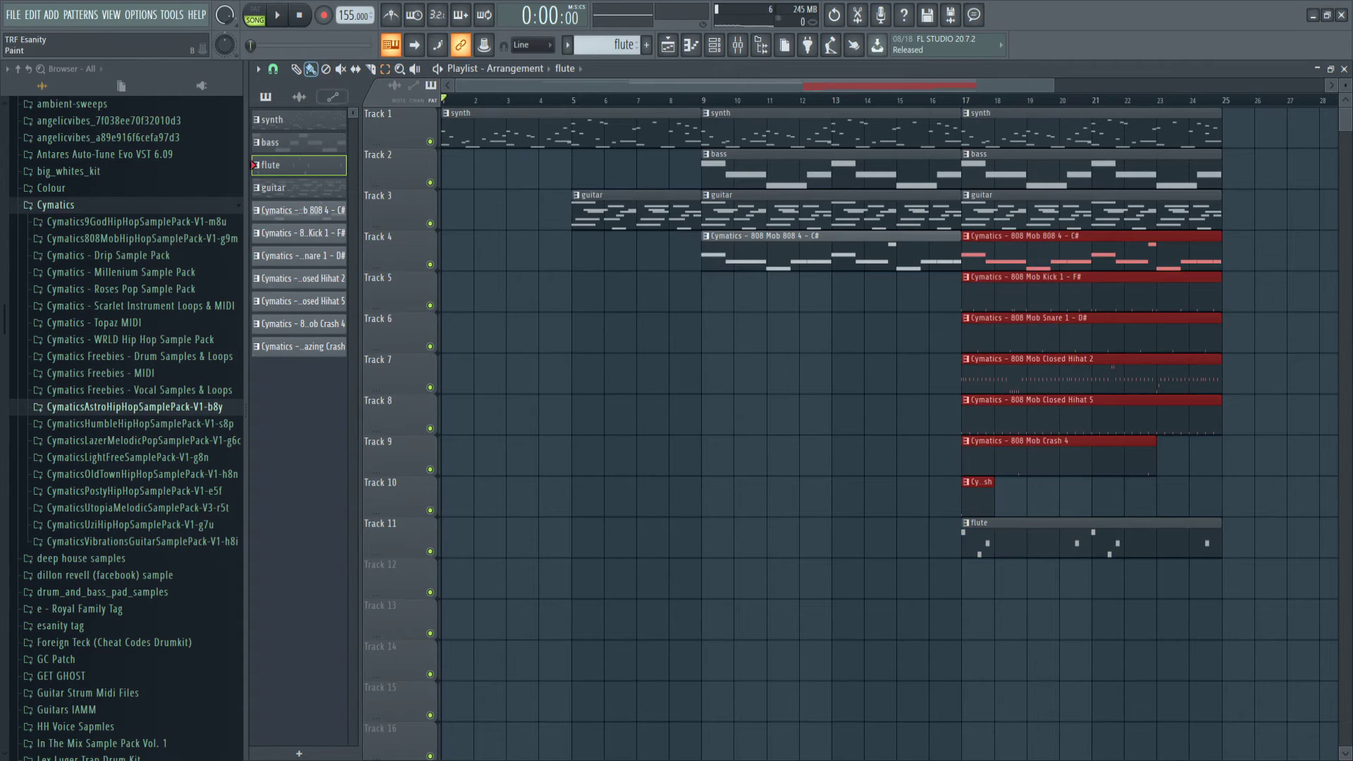
left_click_drag(1010, 251, 1010, 291)
left_click_drag(1061, 537, 1062, 250)
left_click_drag(831, 250, 831, 291)
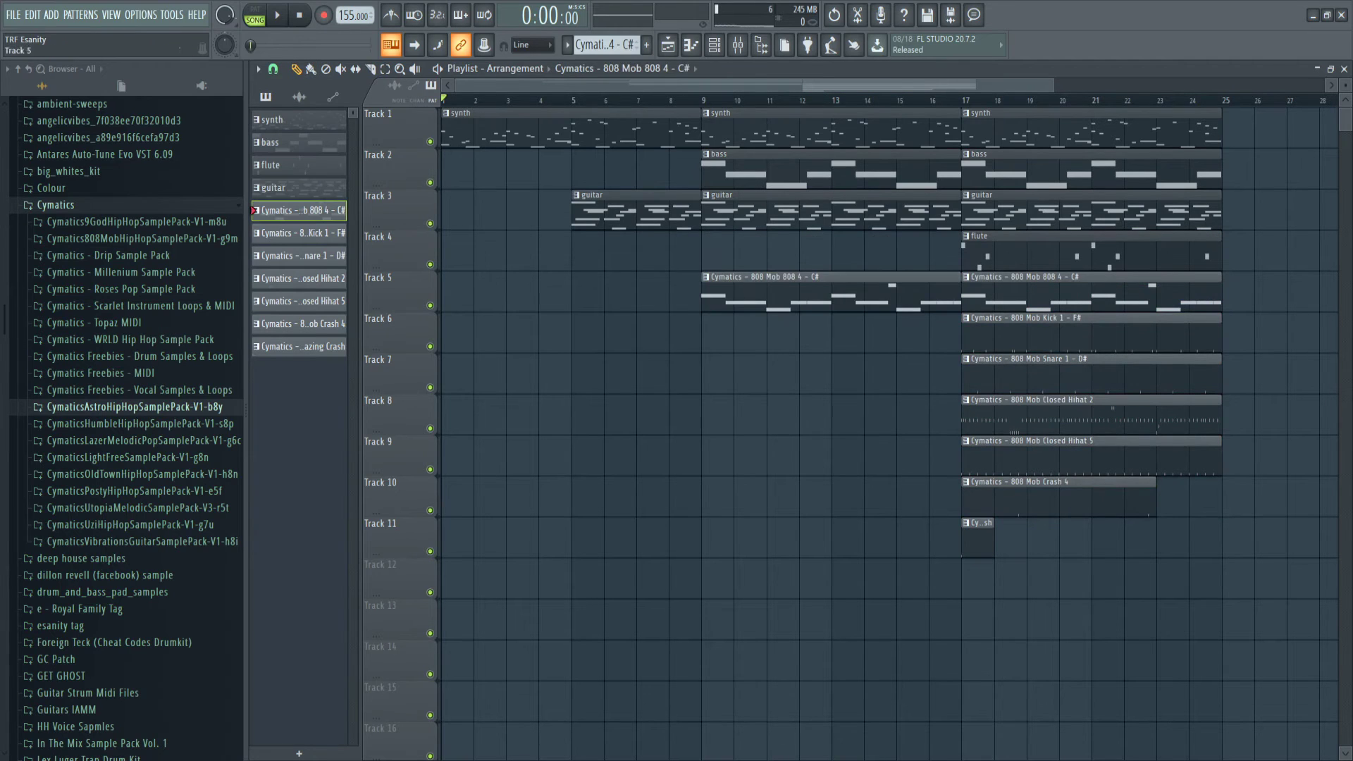
- Place the Royal Family Tag sample from the e - Royal Family Tag folder at bar 1 on Track 12
left_click(298, 165)
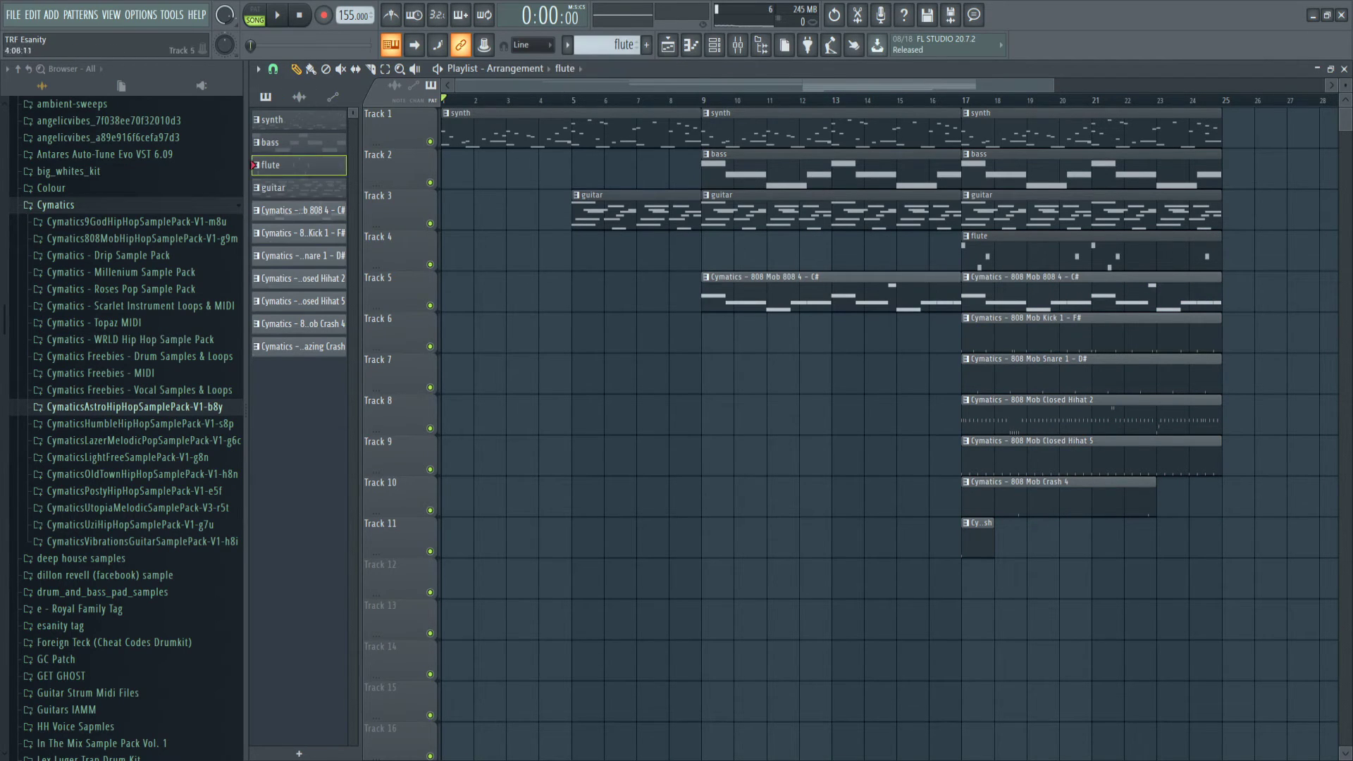
scroll(140, 304, "down", 3)
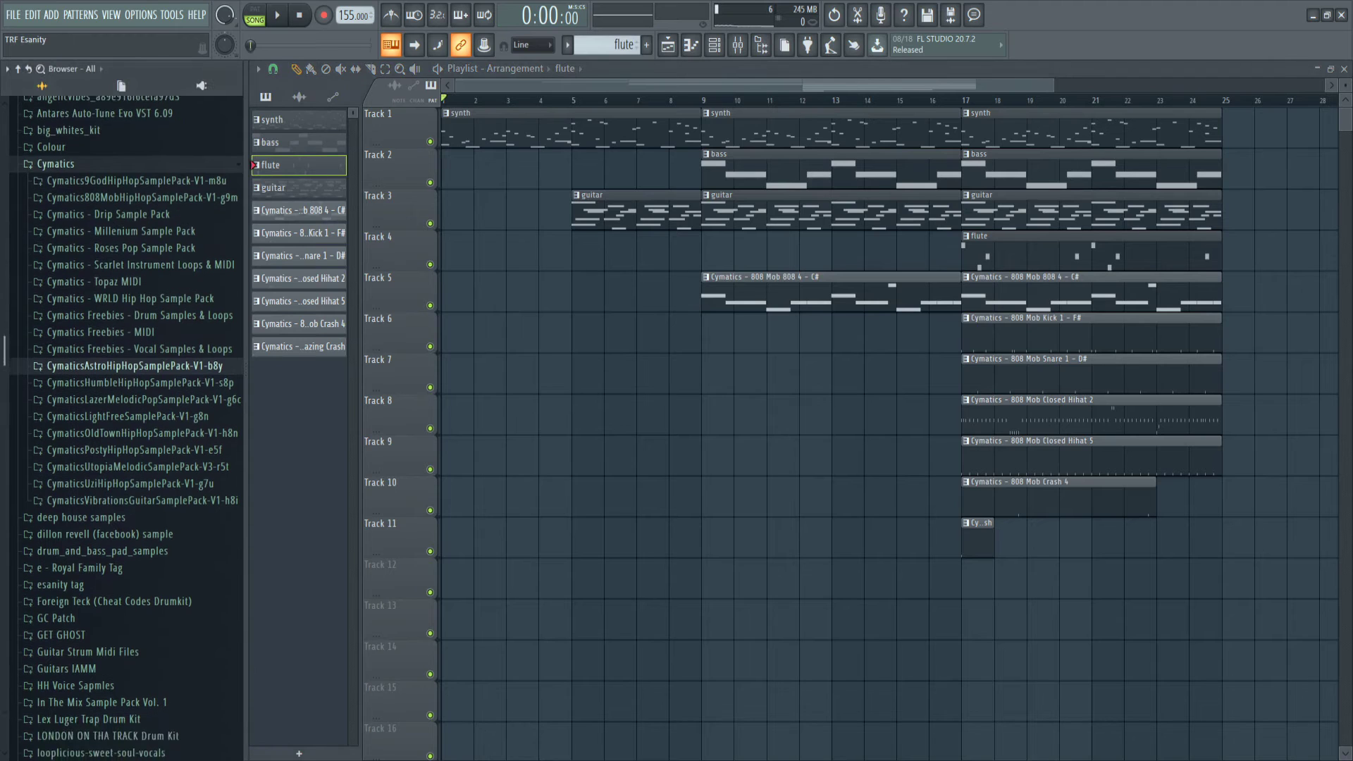
scroll(140, 304, "up", 3)
scroll(134, 423, "down", 10)
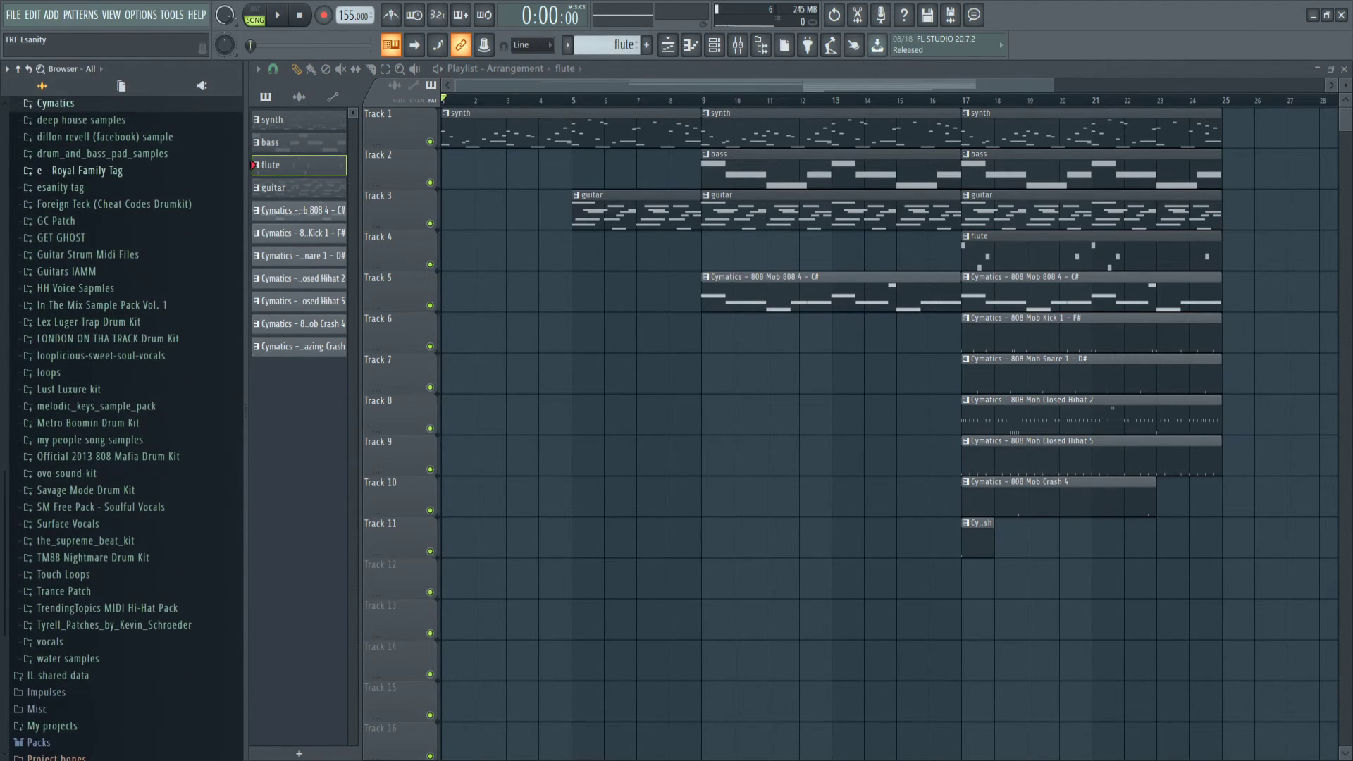
left_click(79, 171)
left_click(75, 186)
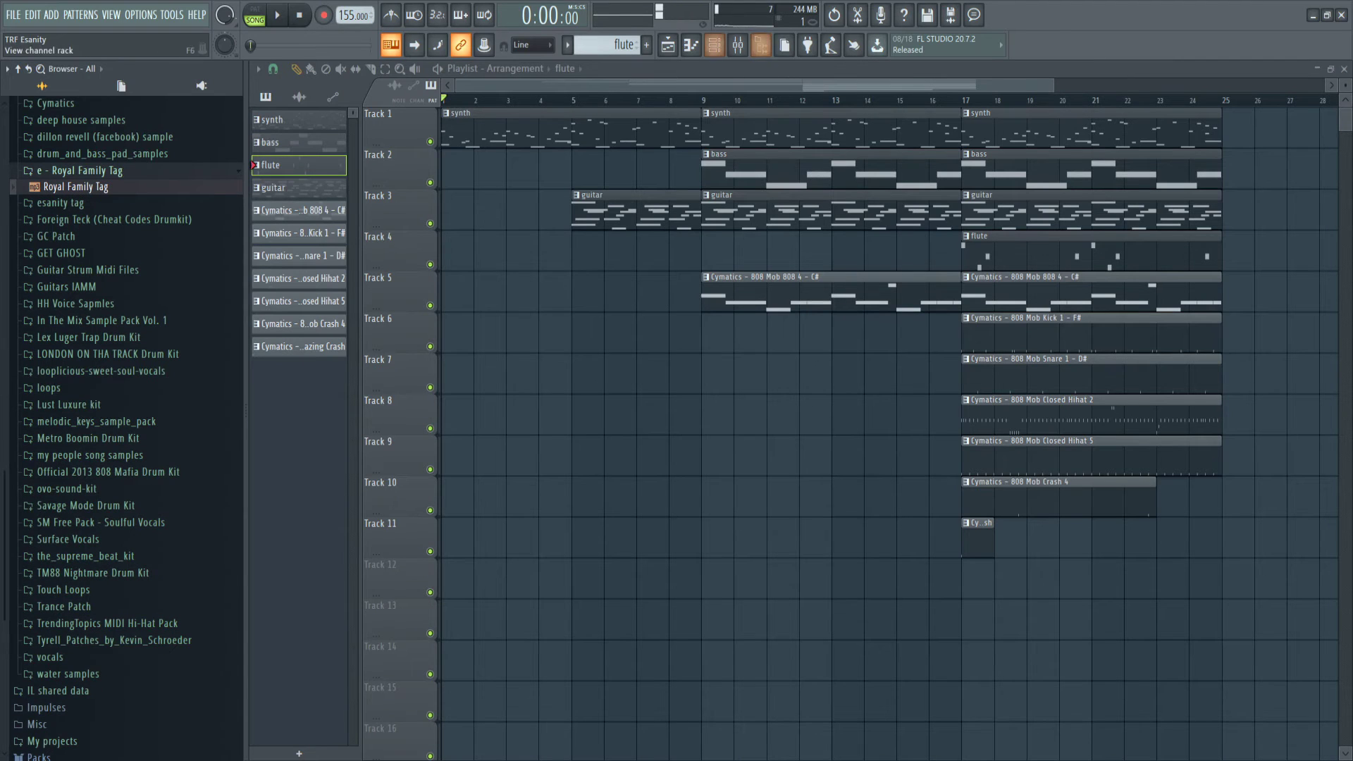
left_click_drag(75, 186, 457, 579)
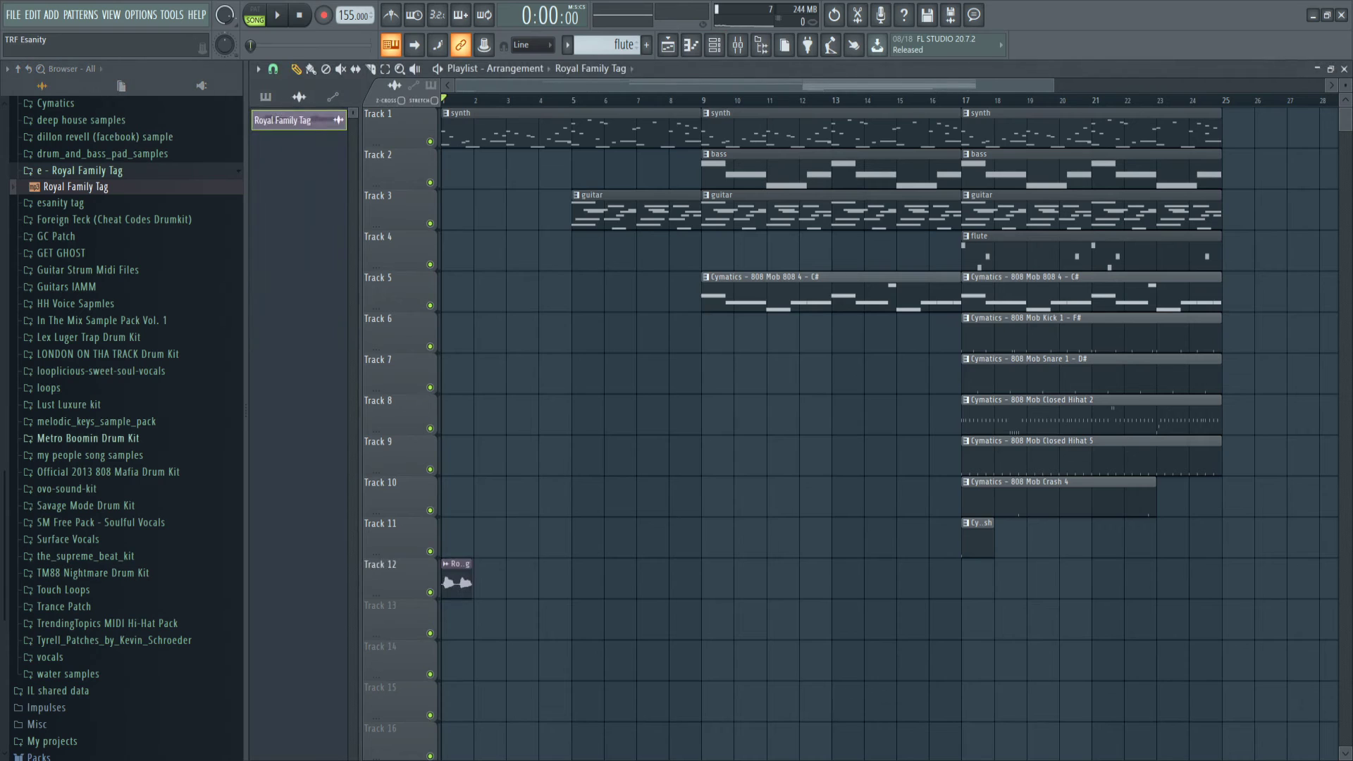
- Add the esanity tag - Part_1 sample as a new channel in the channel rack, and close the rack
left_click(60, 203)
left_click(76, 219)
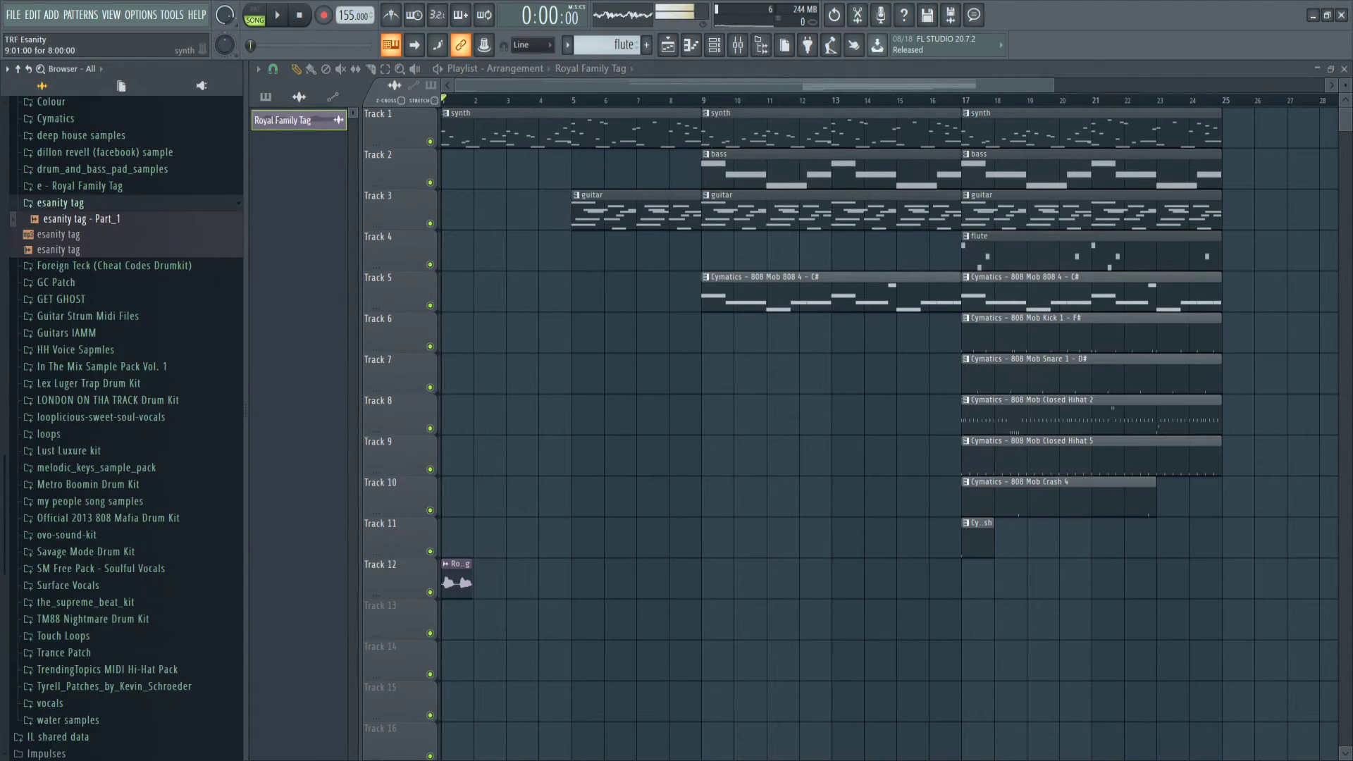
left_click_drag(78, 218, 555, 620)
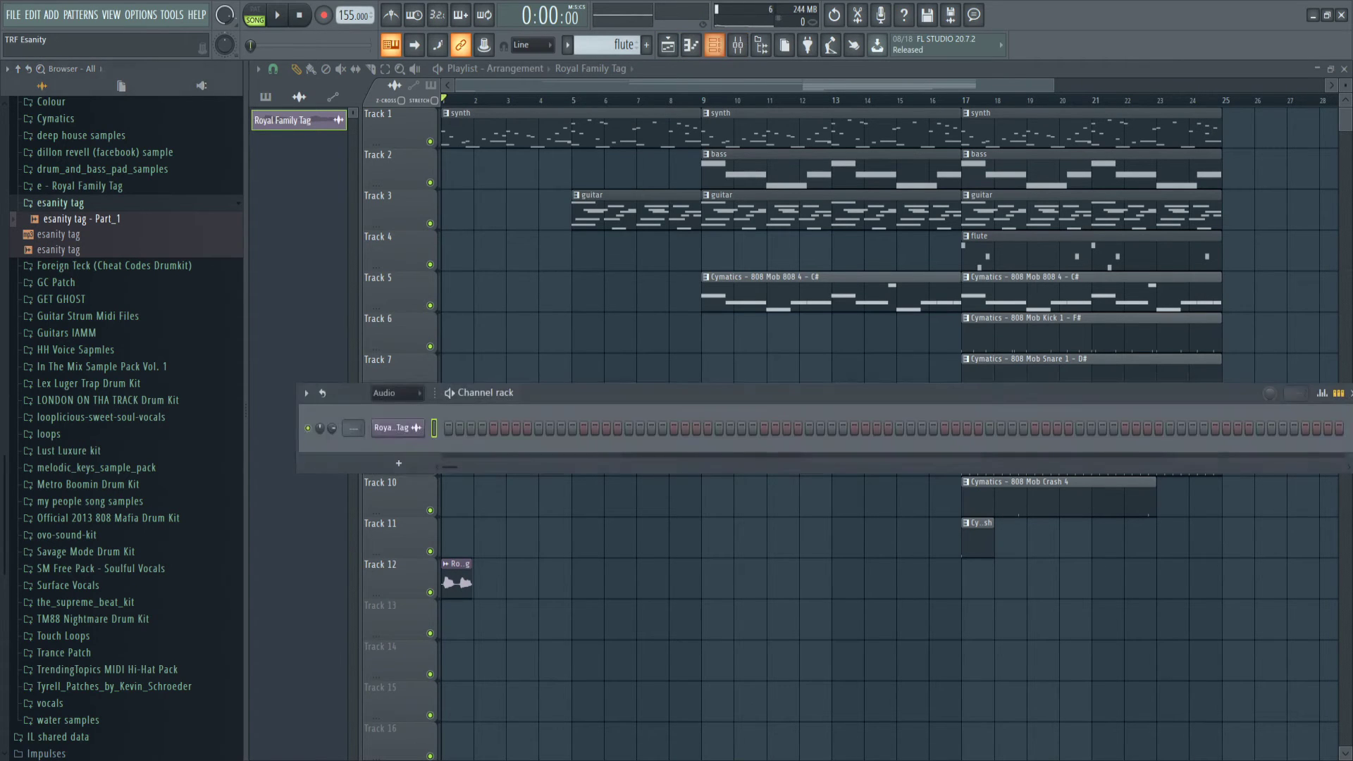
left_click(714, 44)
left_click_drag(78, 219, 92, 218)
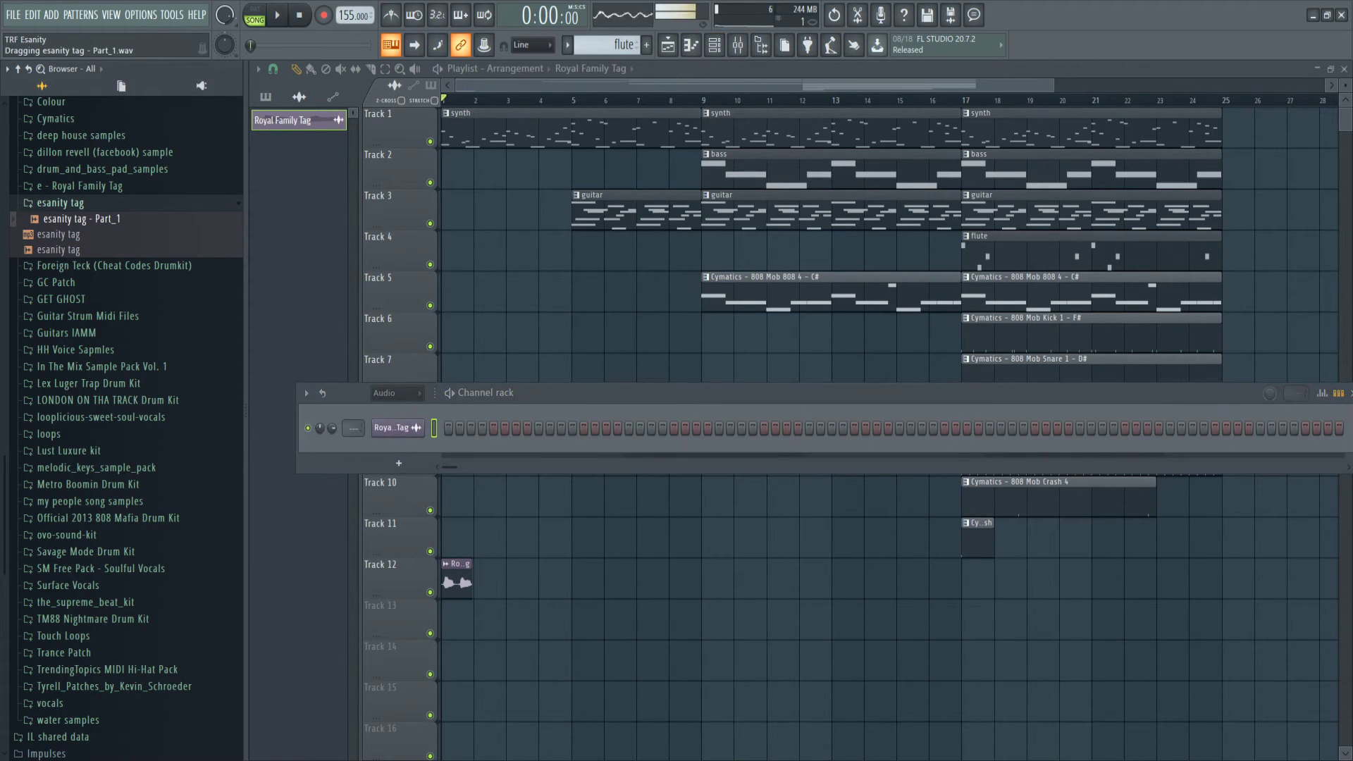
left_click_drag(398, 393, 398, 423)
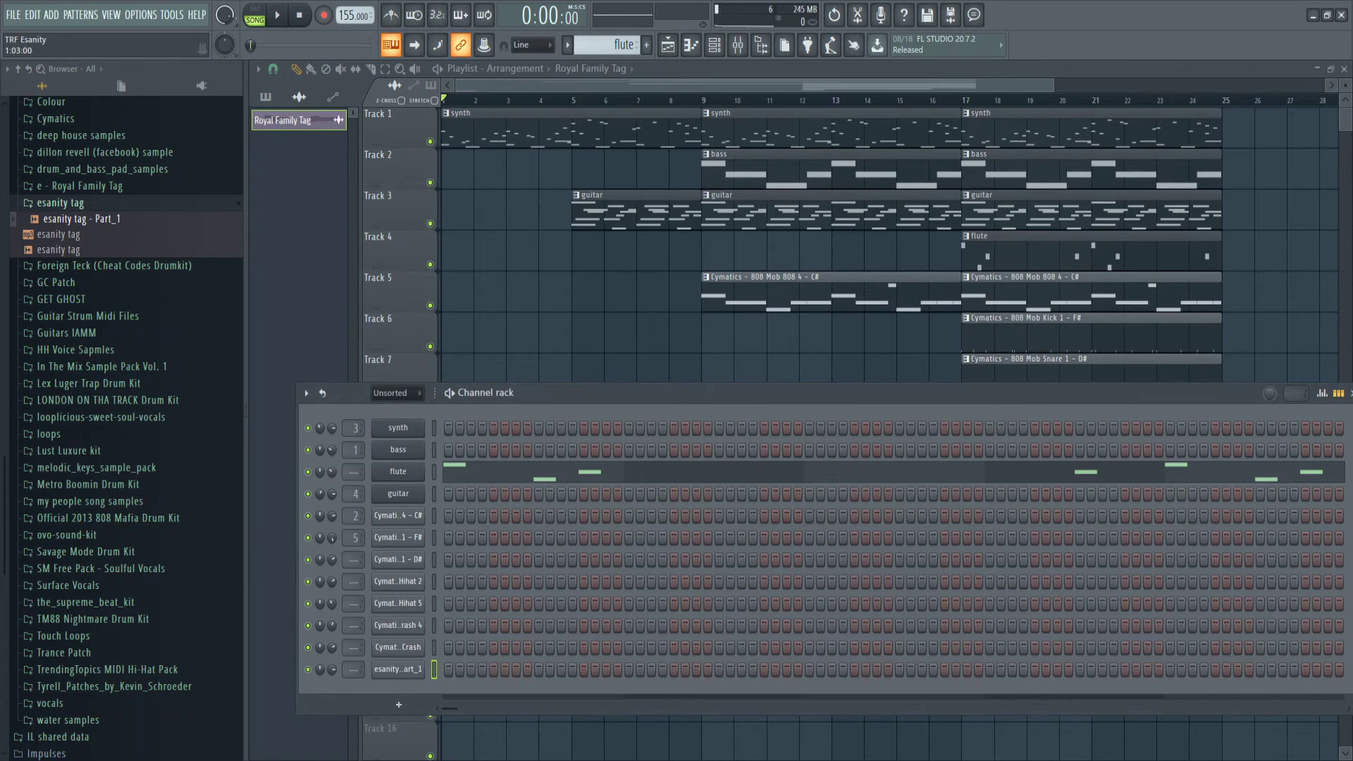
left_click_drag(493, 393, 526, 210)
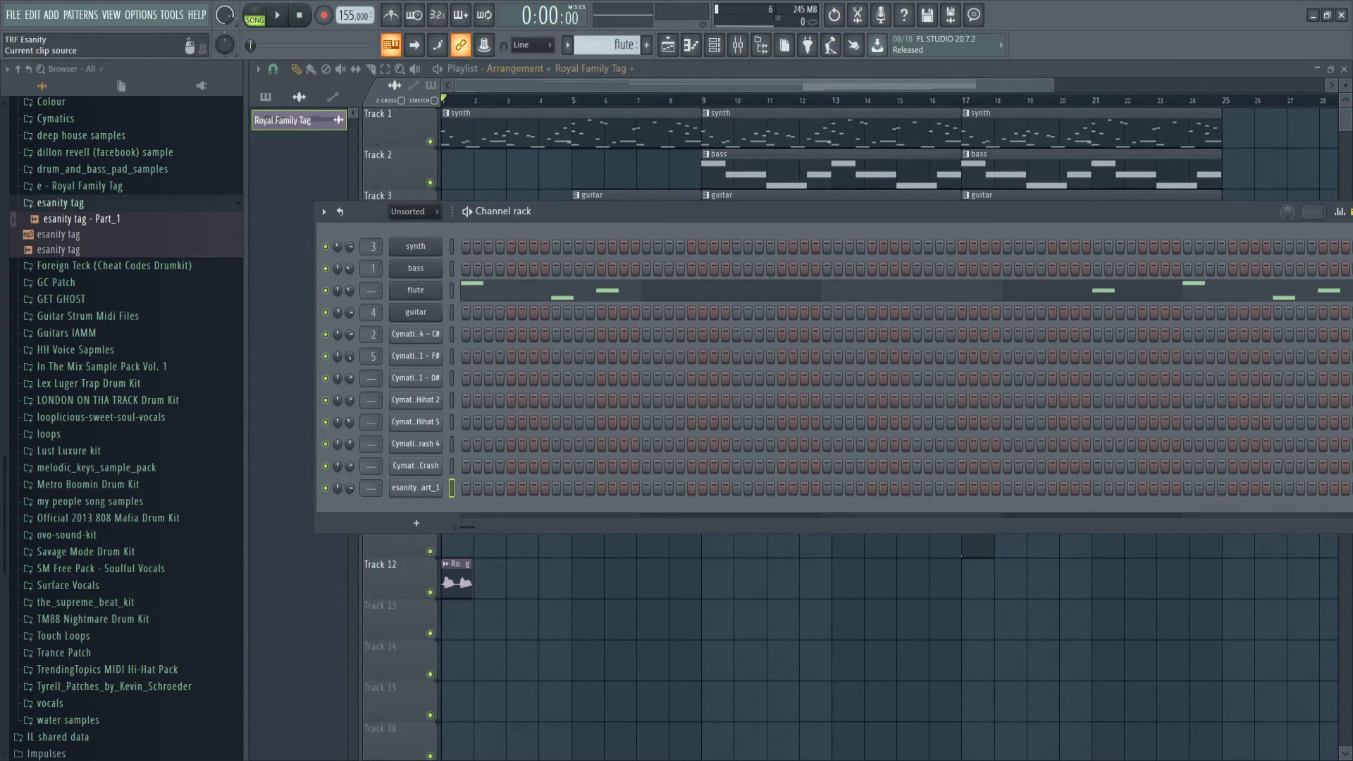
key("F6")
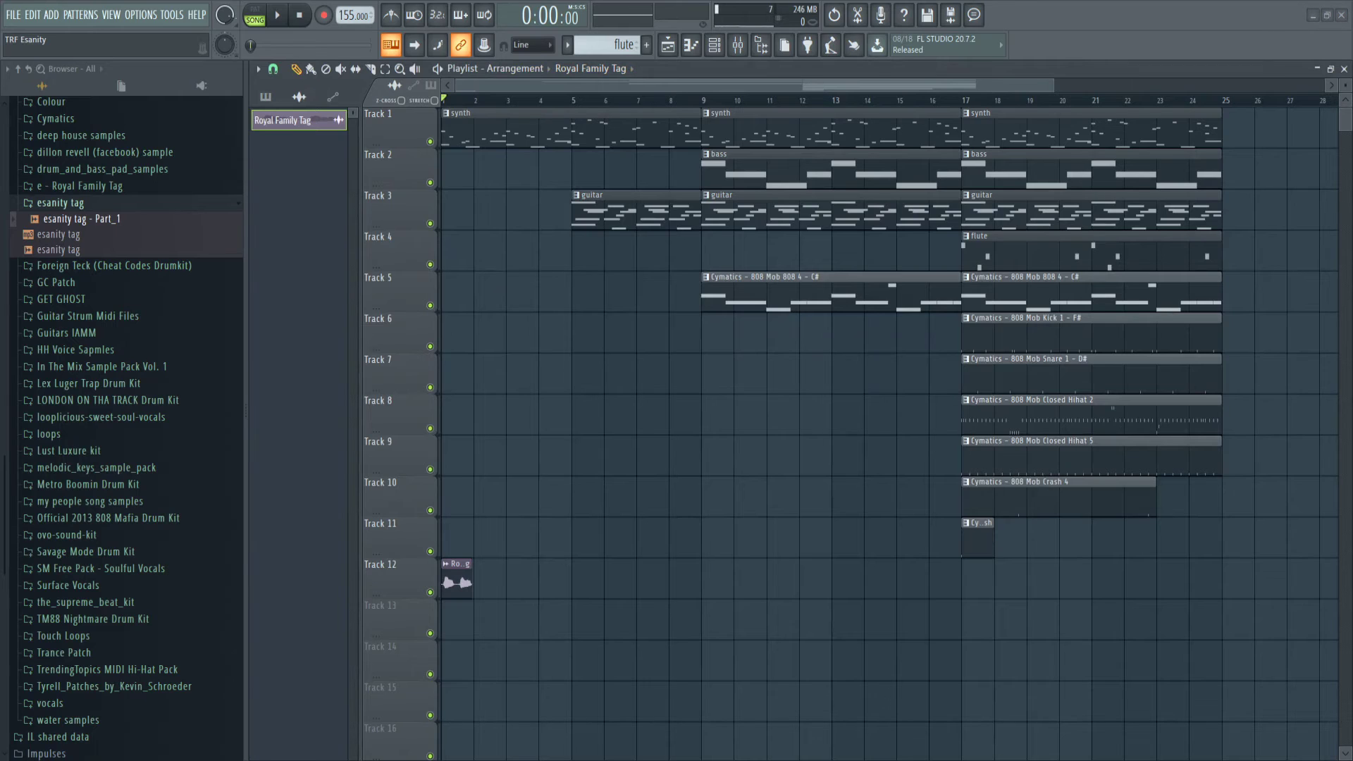
- List the patterns in the picker and play the opening bars of the song with the vocal tag
left_click(265, 97)
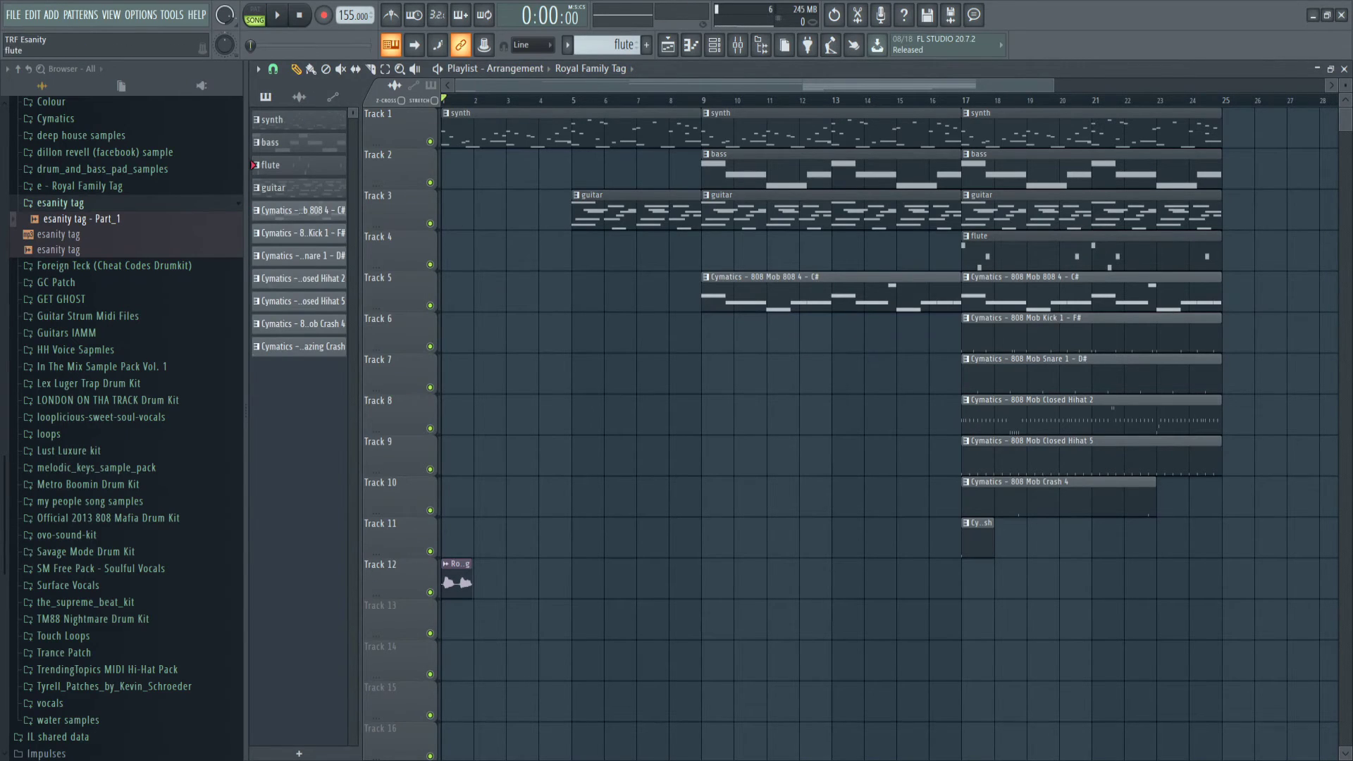
key("space")
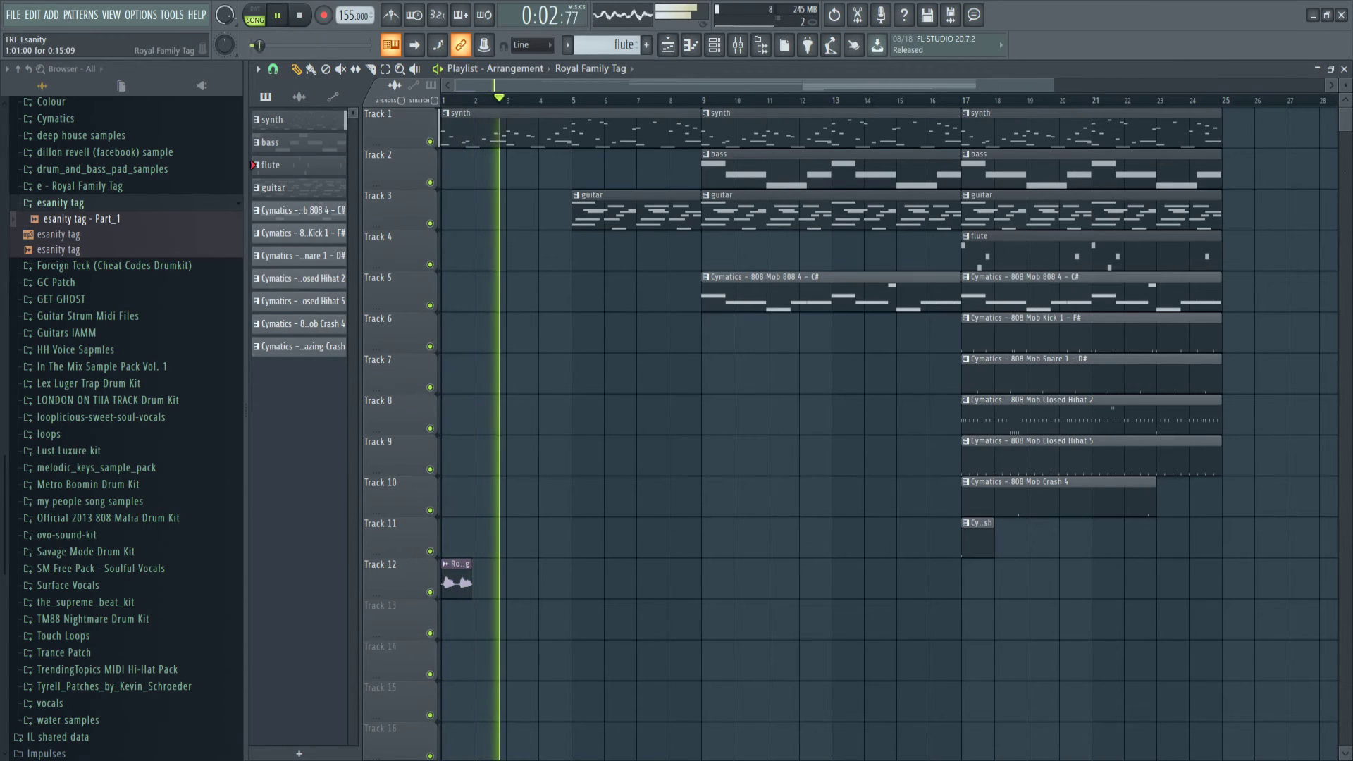
key("space")
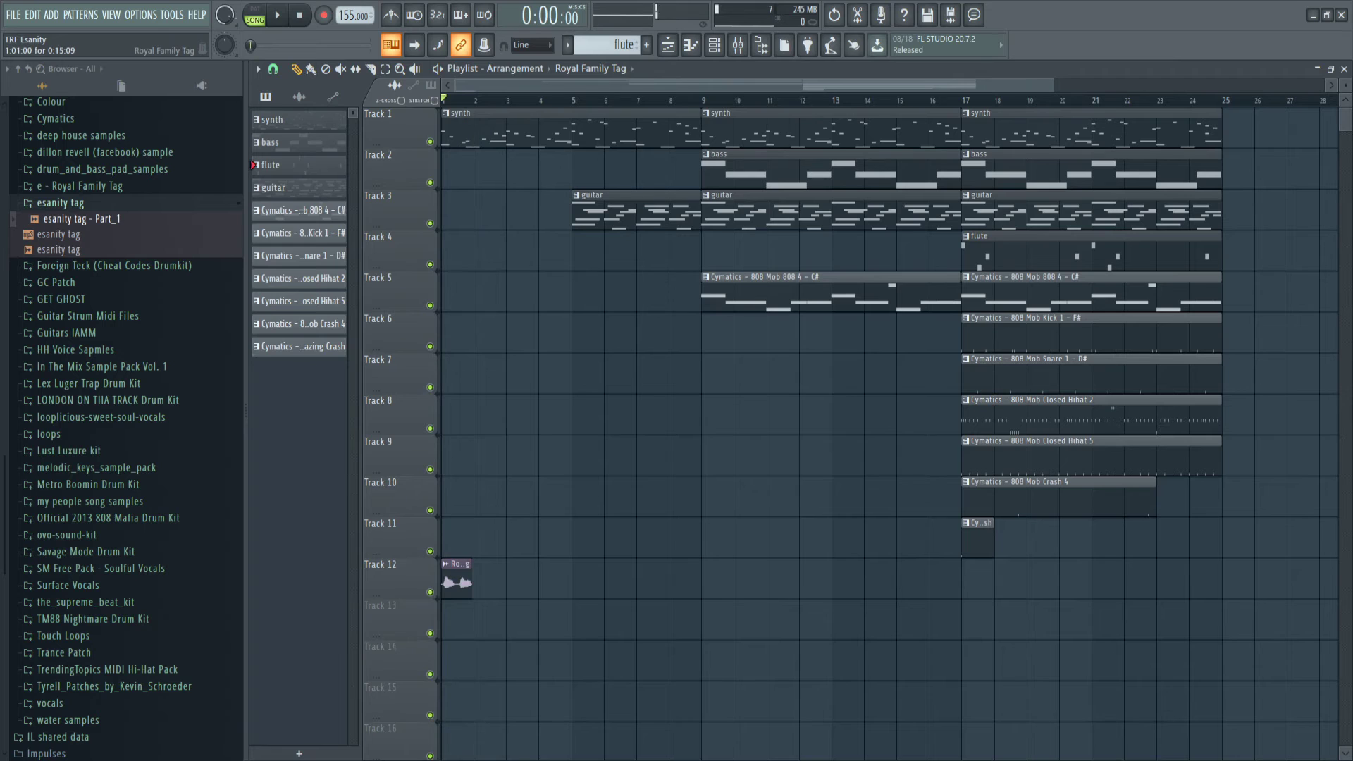
- Route the Royal Family Tag to mixer track 6 and cut its low and high shelves to -18 dB with Fruity parametric EQ 2
double_click(457, 578)
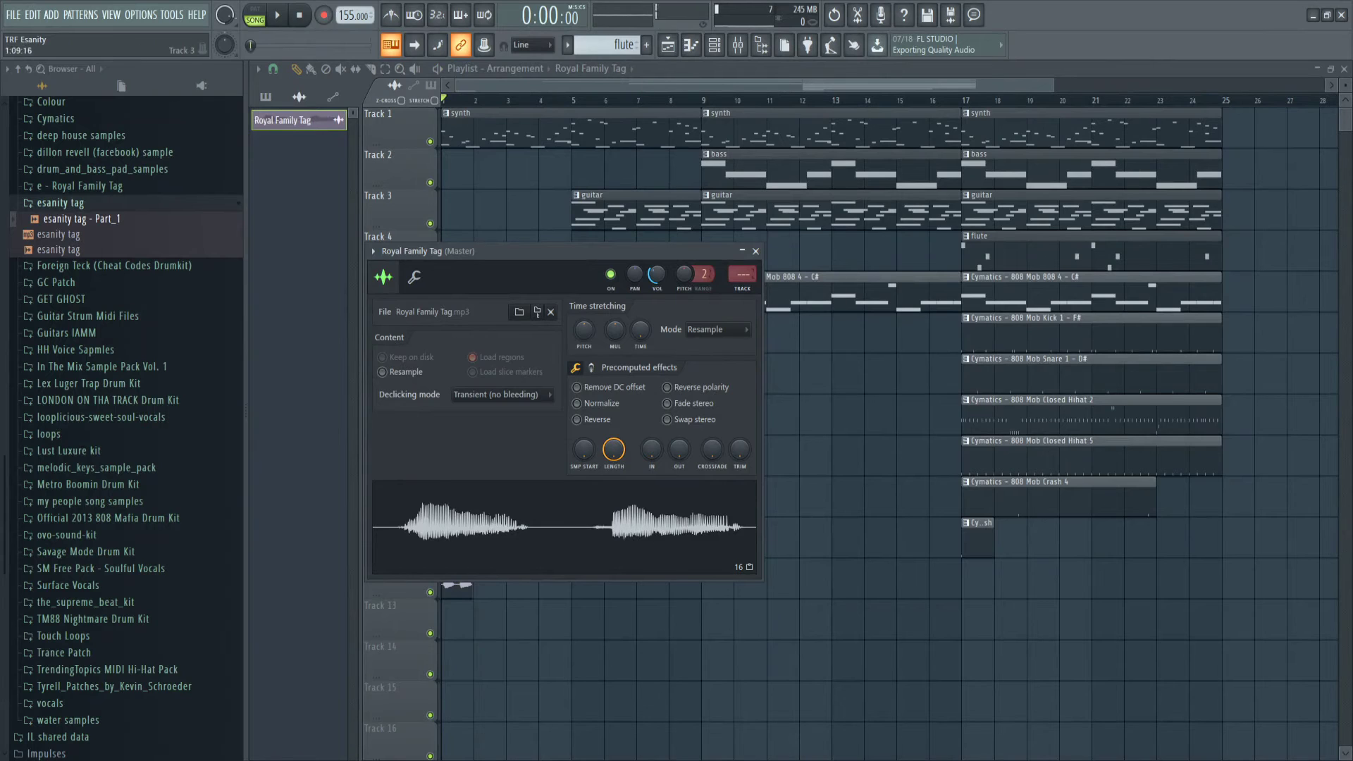
key("ctrl+l")
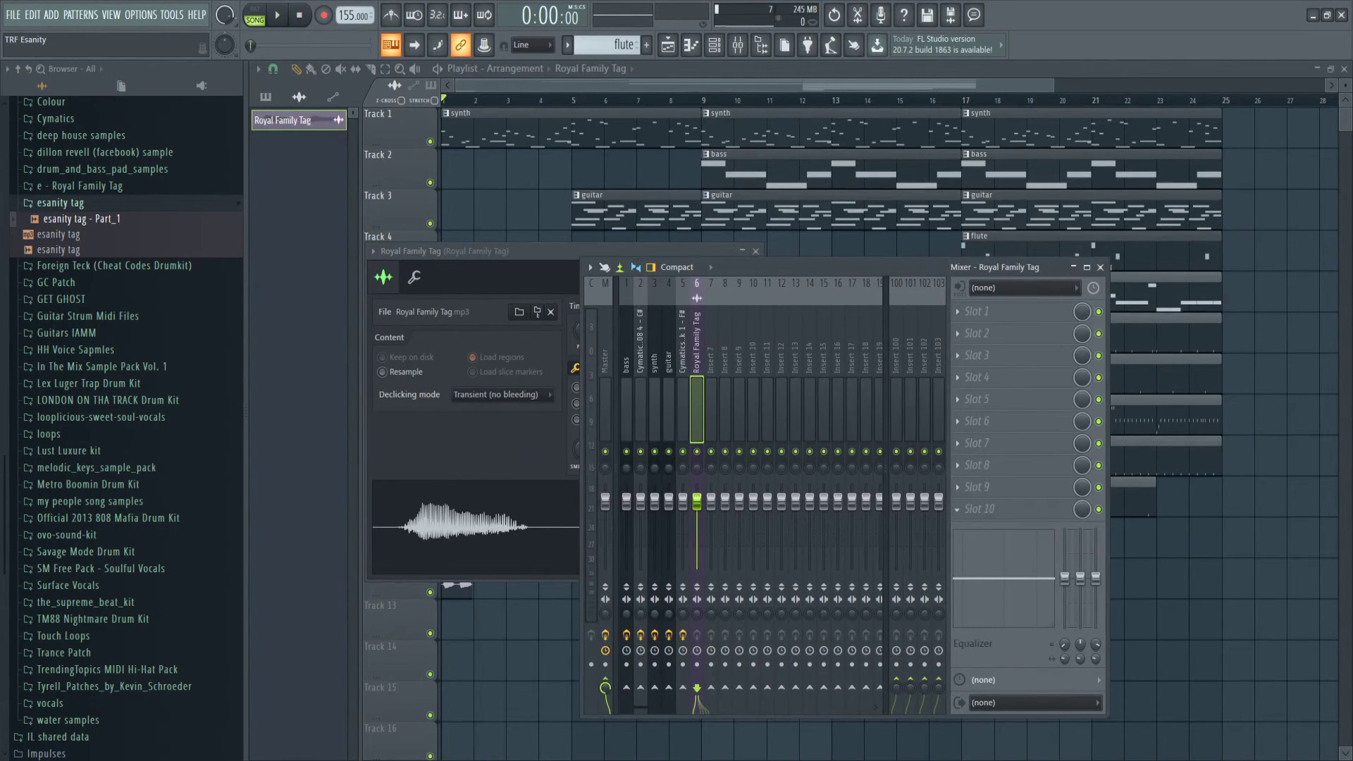
left_click_drag(450, 388, 469, 452)
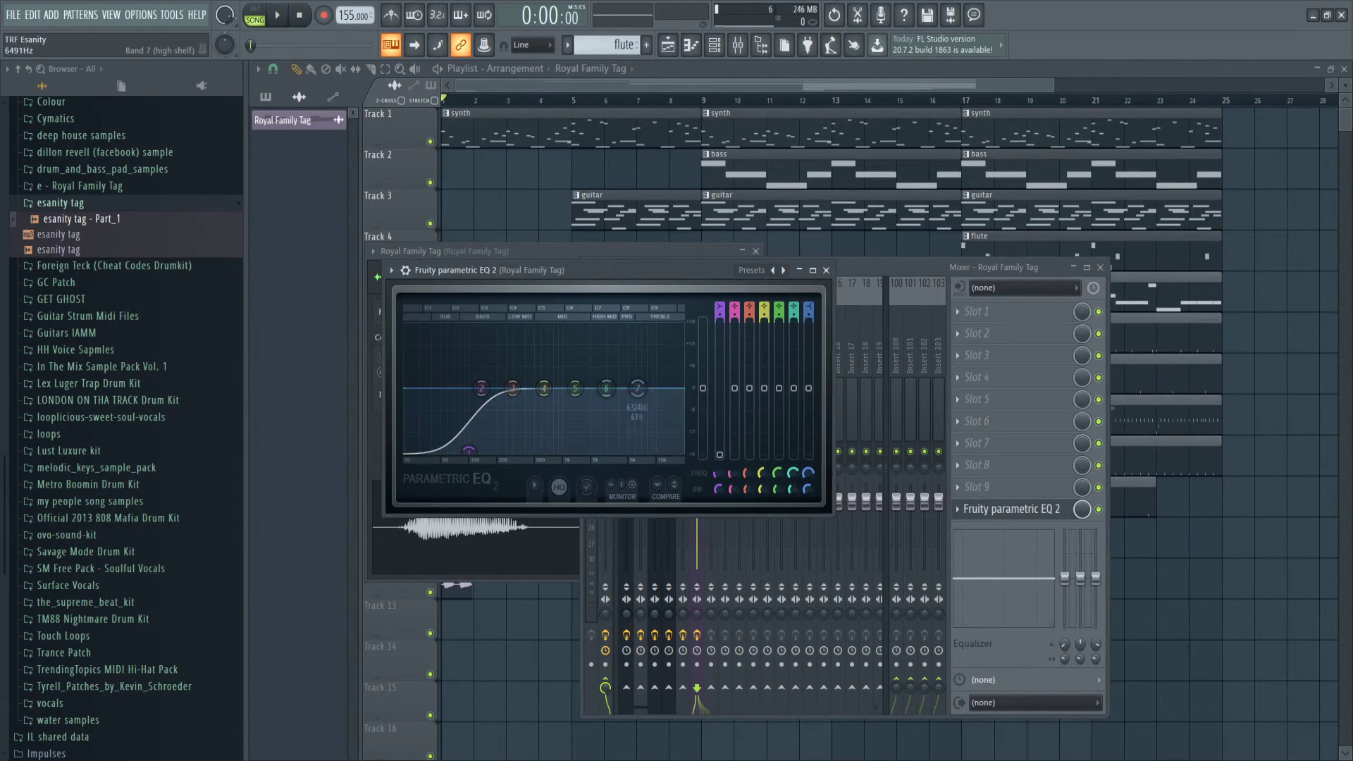
left_click_drag(638, 388, 654, 452)
key("space")
key("space")
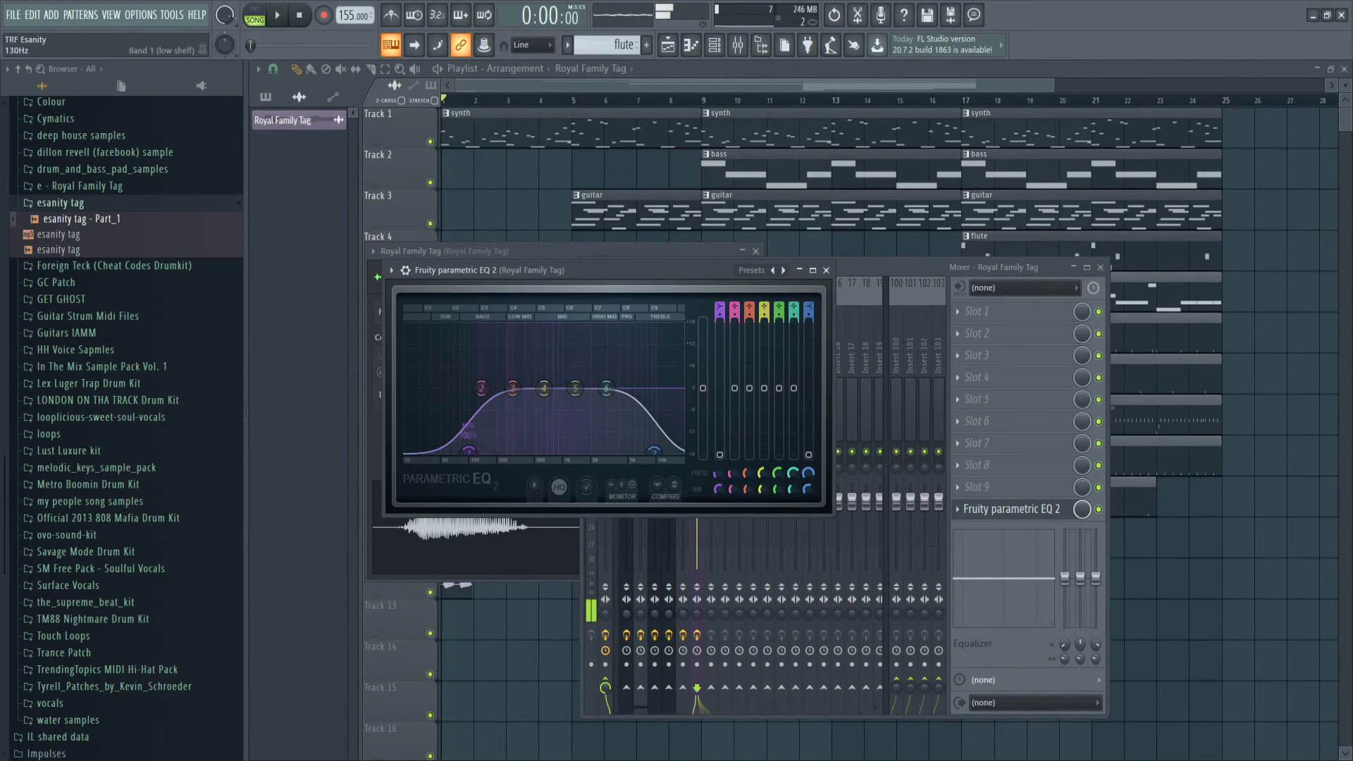
key("space")
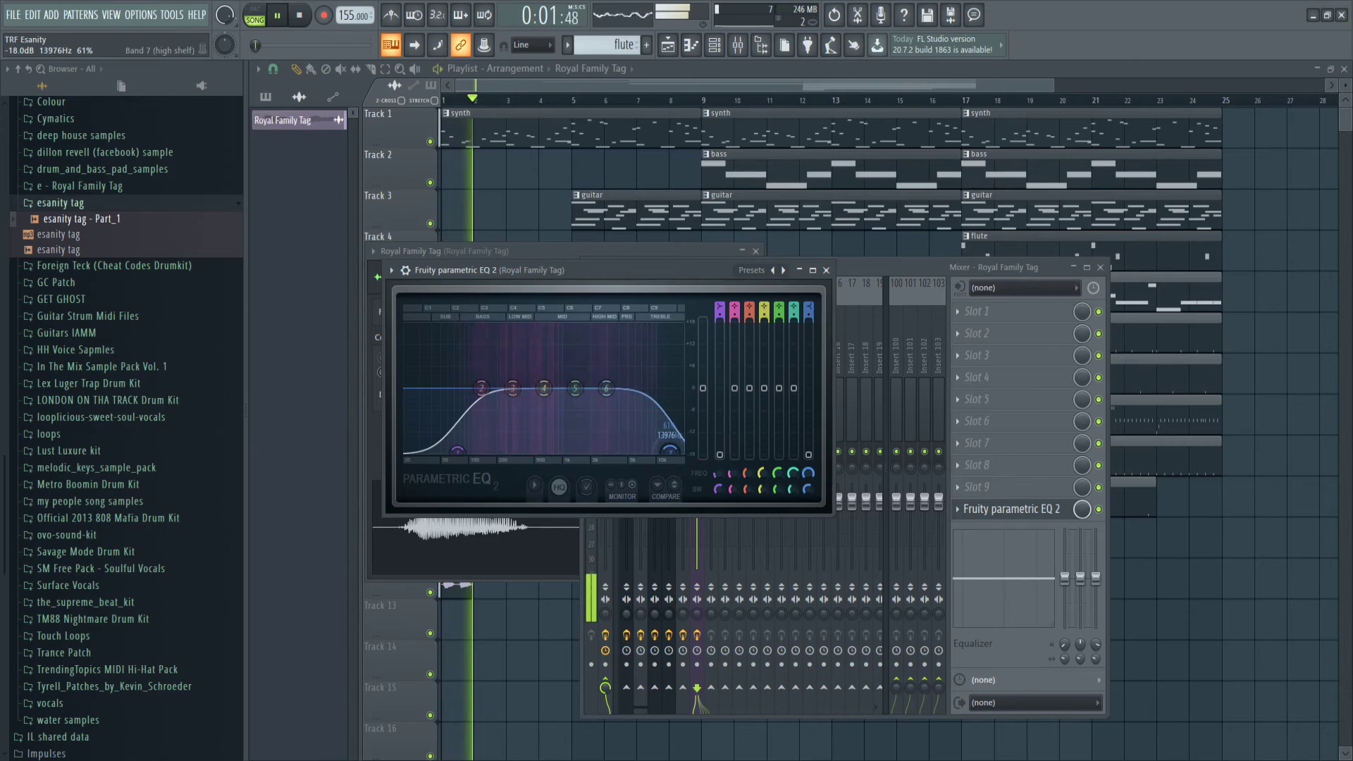
key("space")
left_click(826, 270)
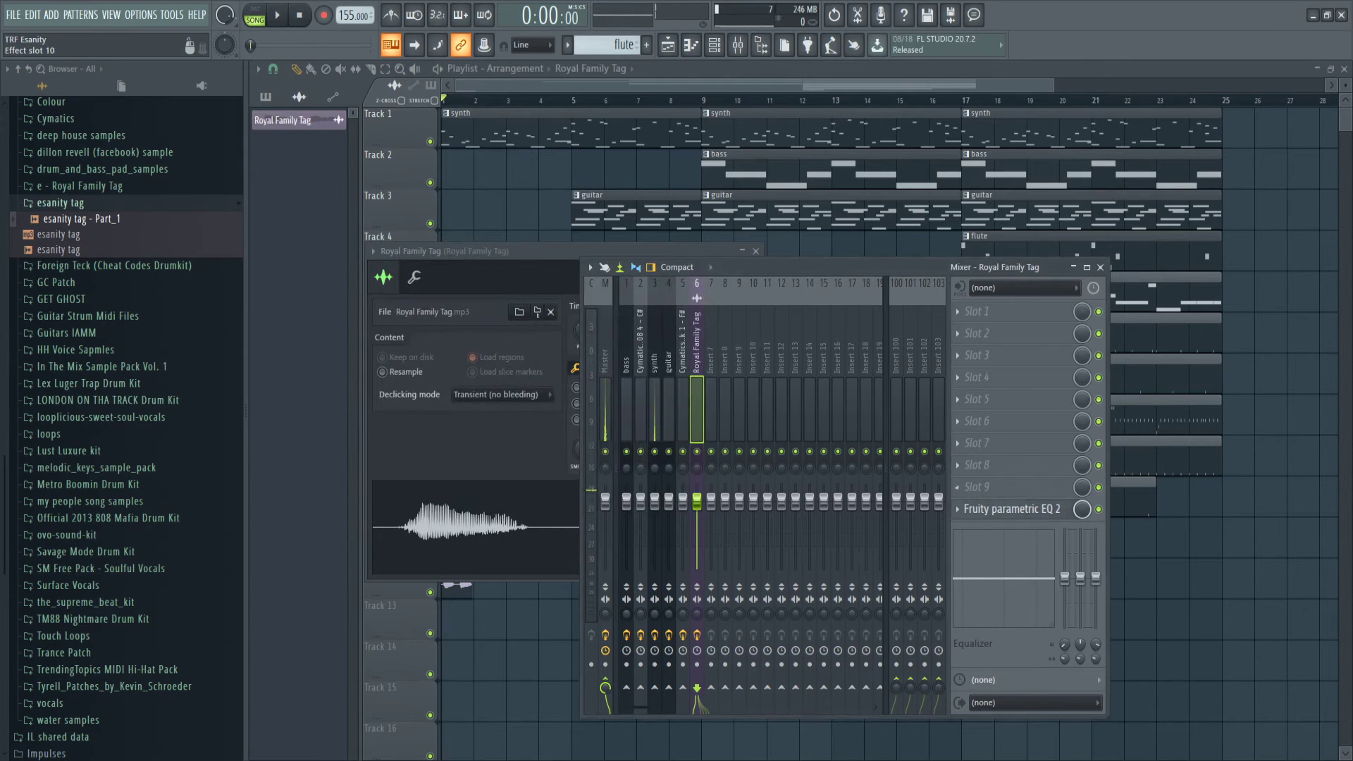
- Move the tag's EQ up to slot 4 and add Fruity Reeverb 2 in slot 5 with a reduced mix level
scroll(1012, 509, "up", 6)
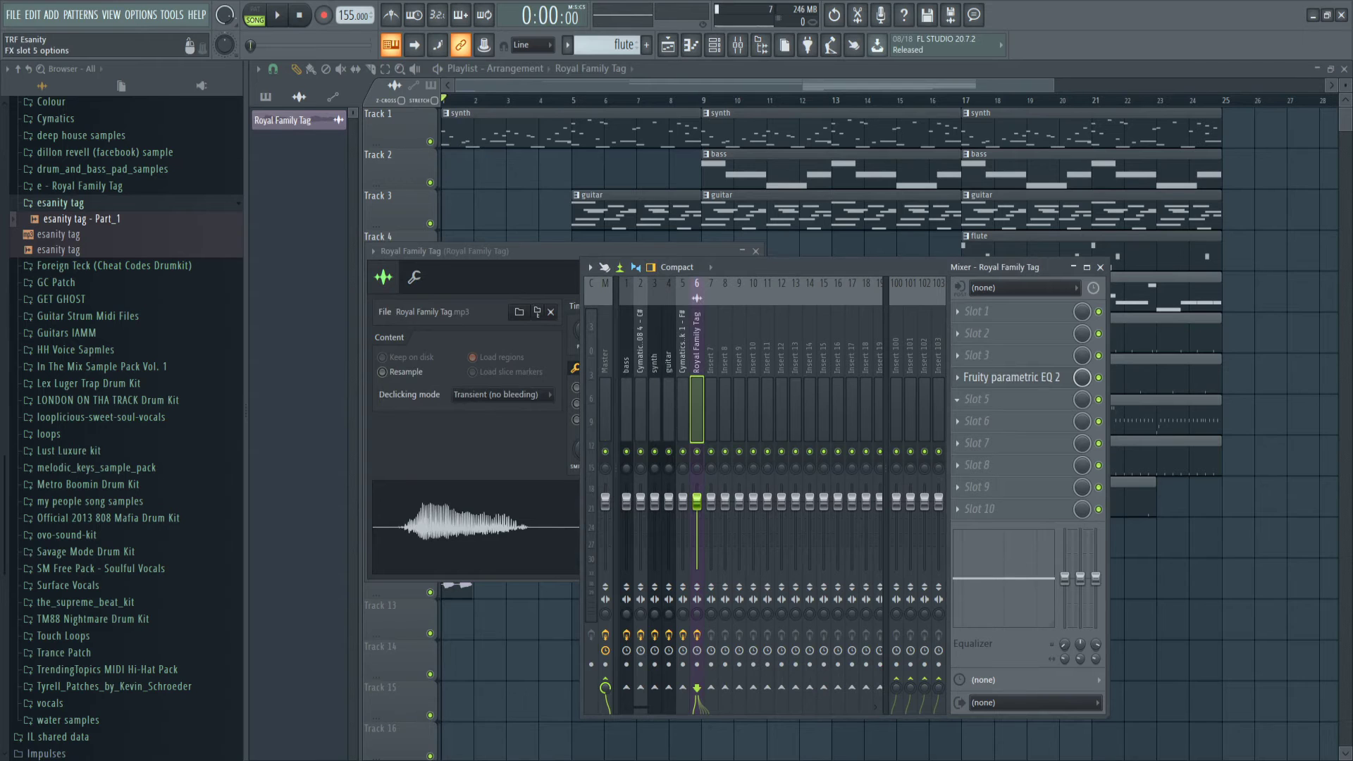
key("space")
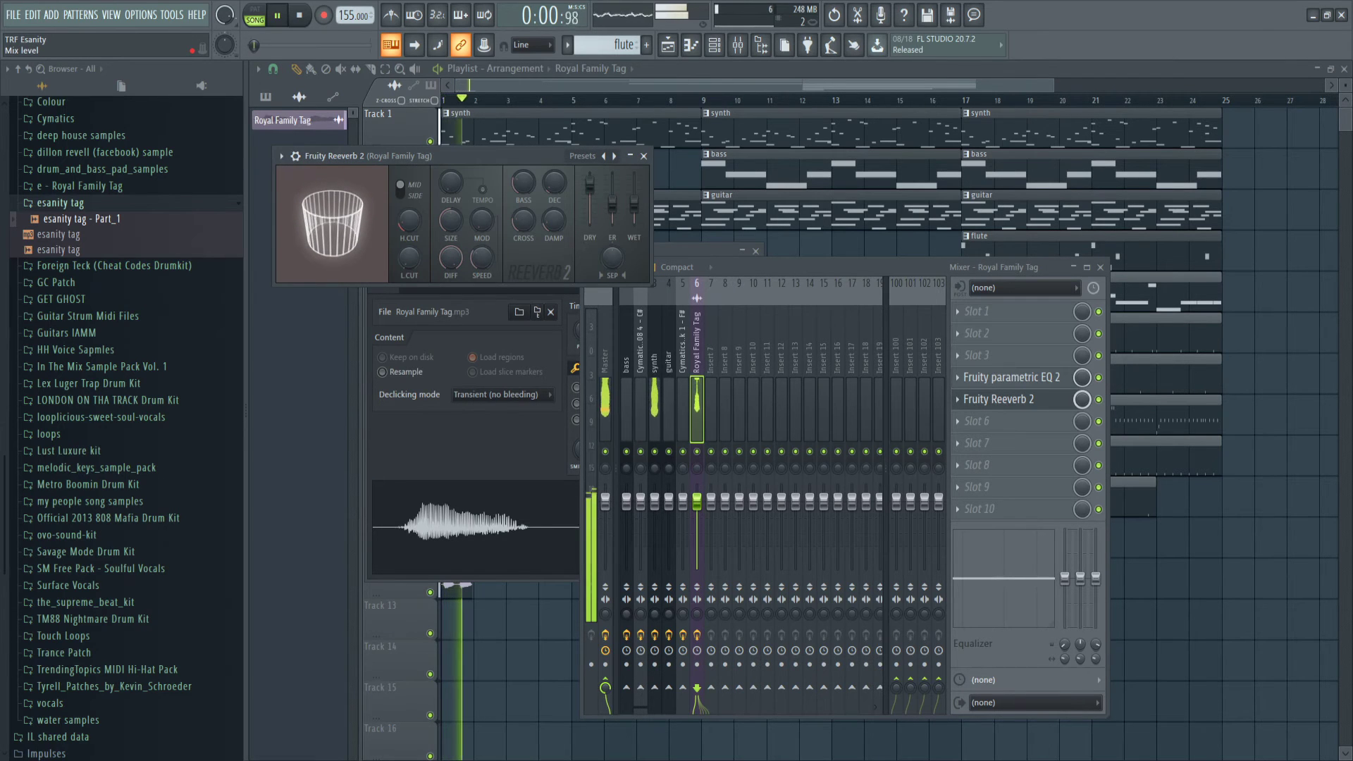
key("space")
left_click_drag(1082, 399, 1082, 437)
key("space")
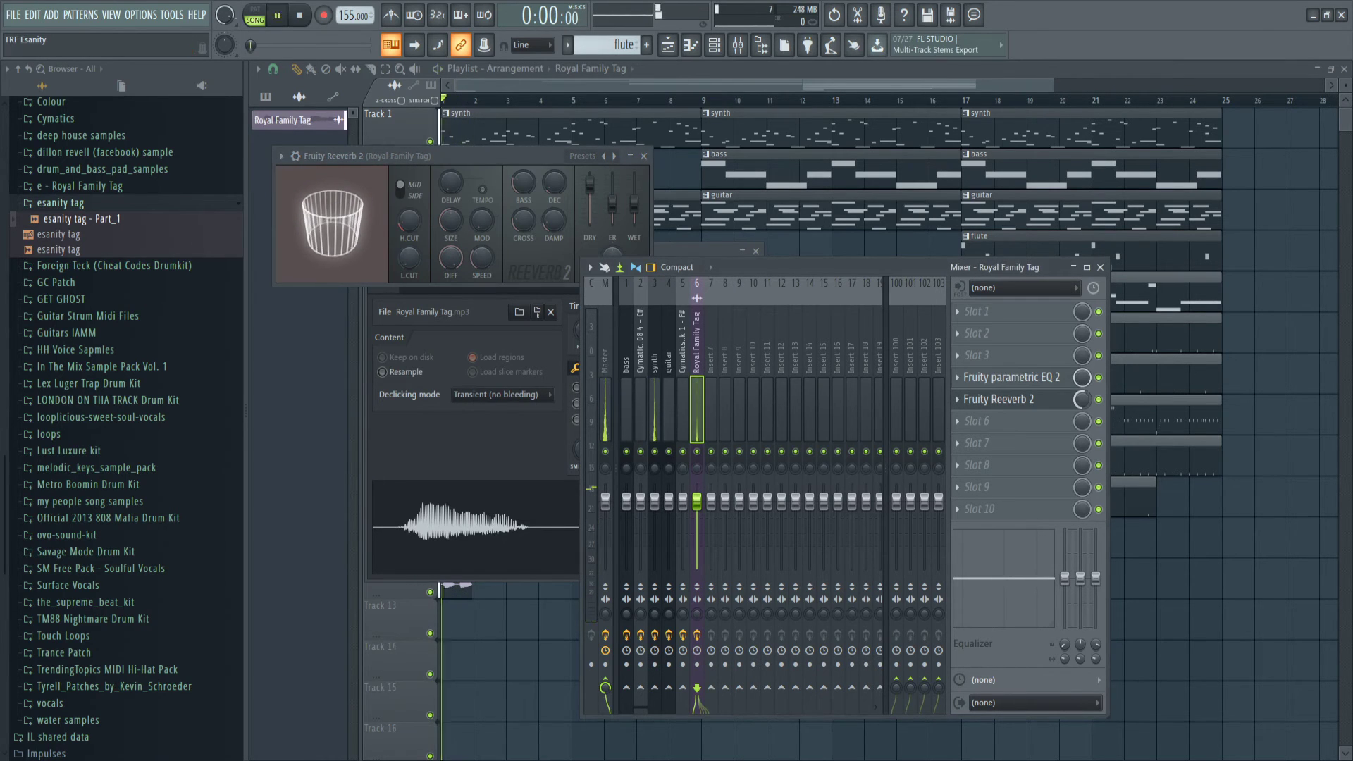
- Add Fruity delay bank in slot 6 of the tag's mixer track with its mix at about 46%, and audition it
key("space")
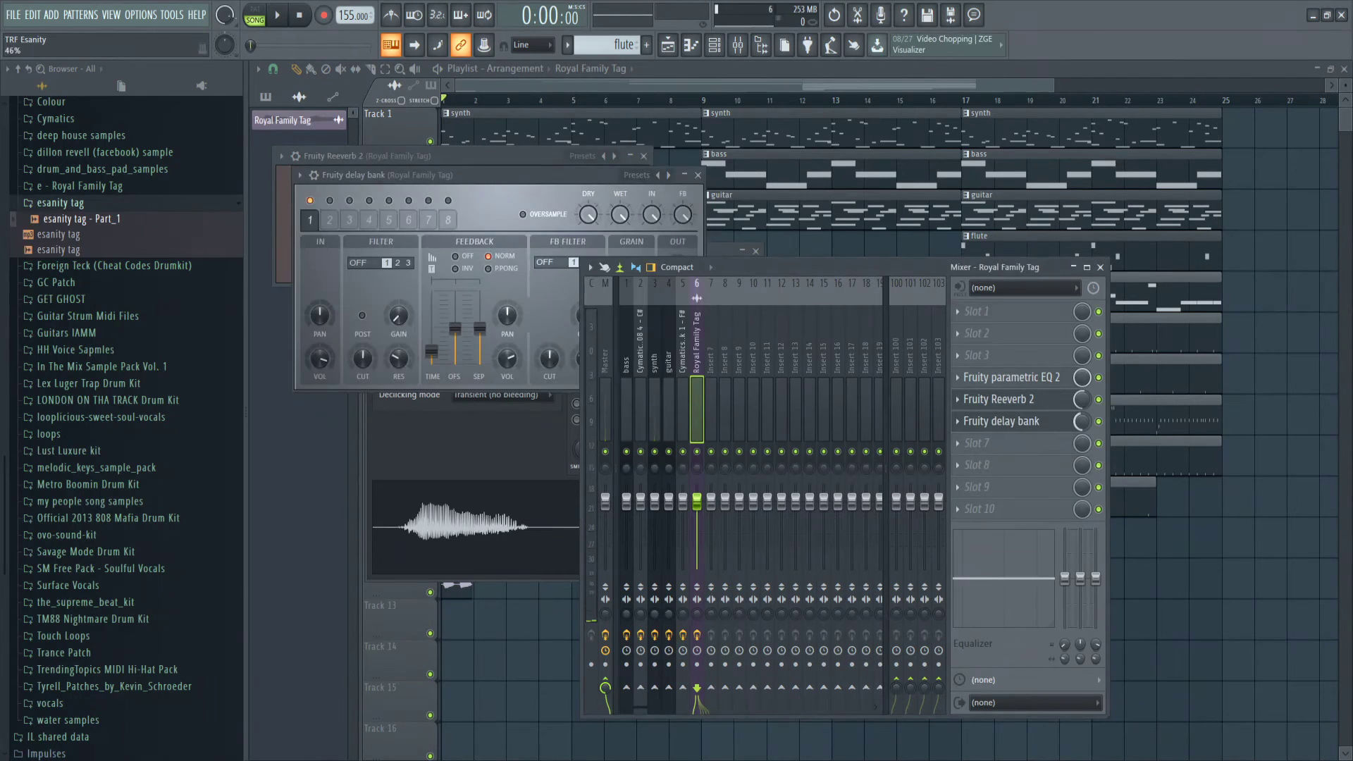
key("space")
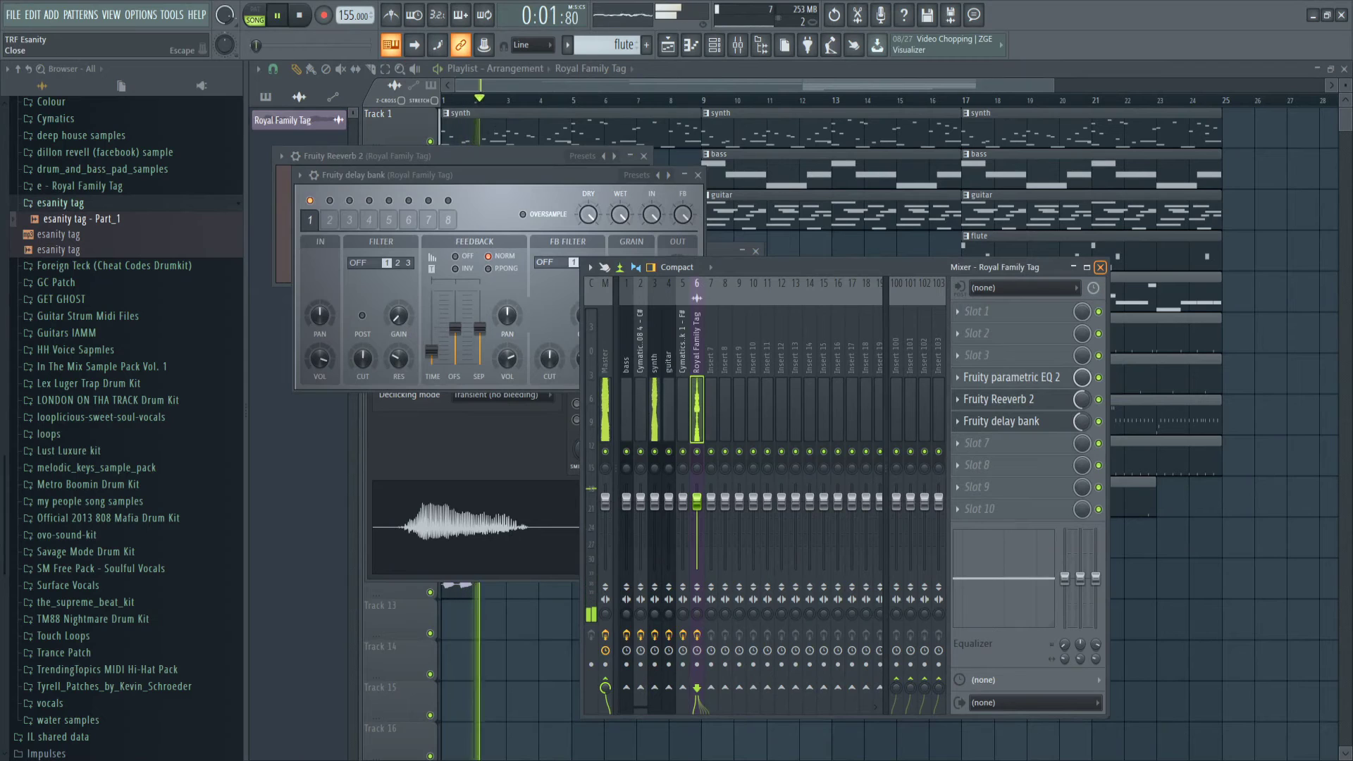
key("space")
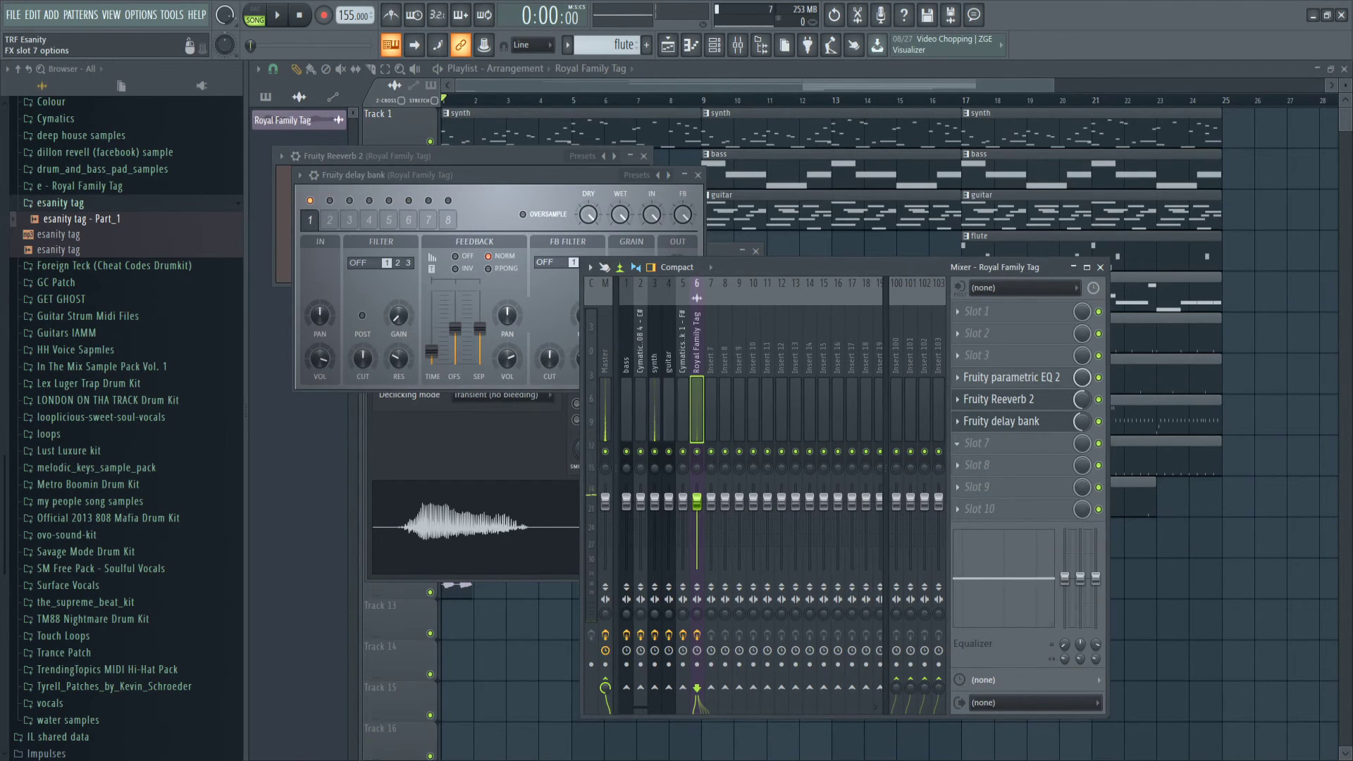
- Fine-tune the low band of the tag's EQ during playback, and close the EQ, delay and reverb windows
left_click(1008, 377)
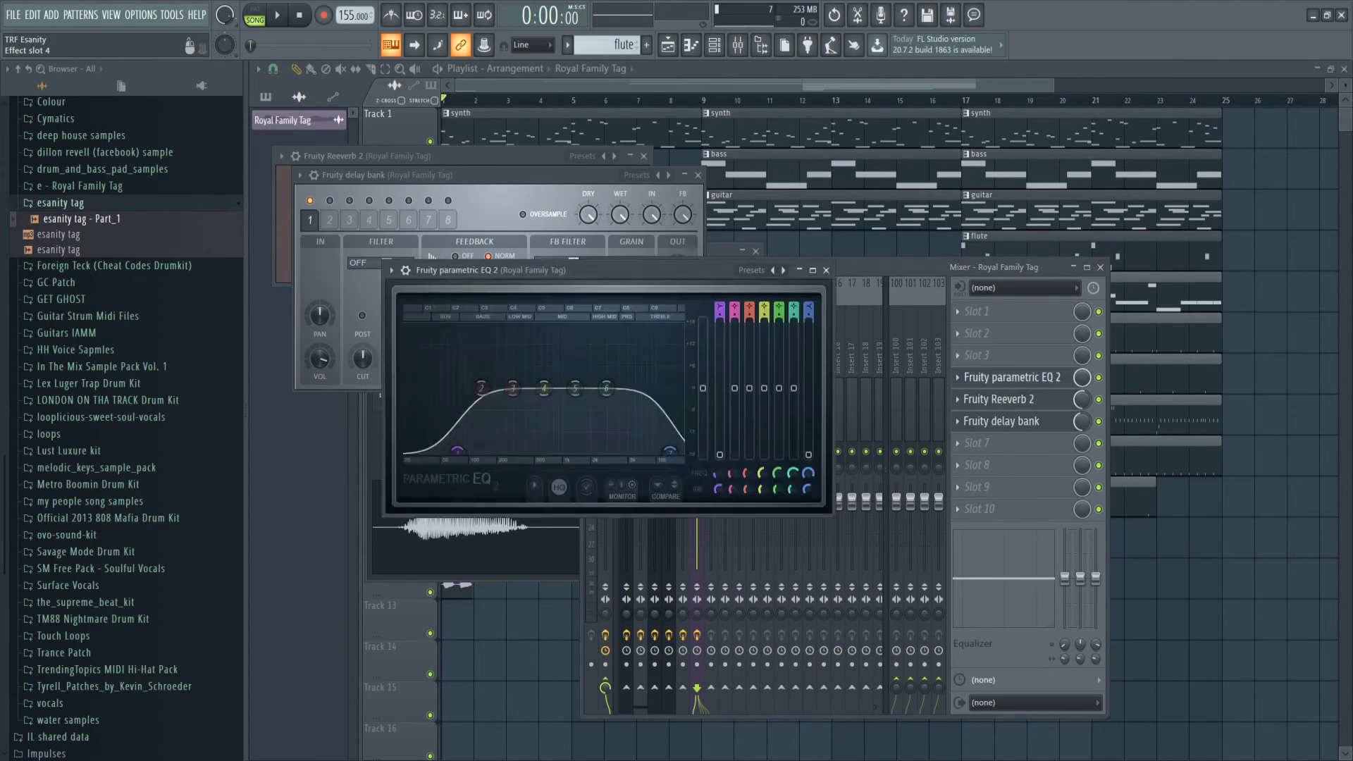
key("space")
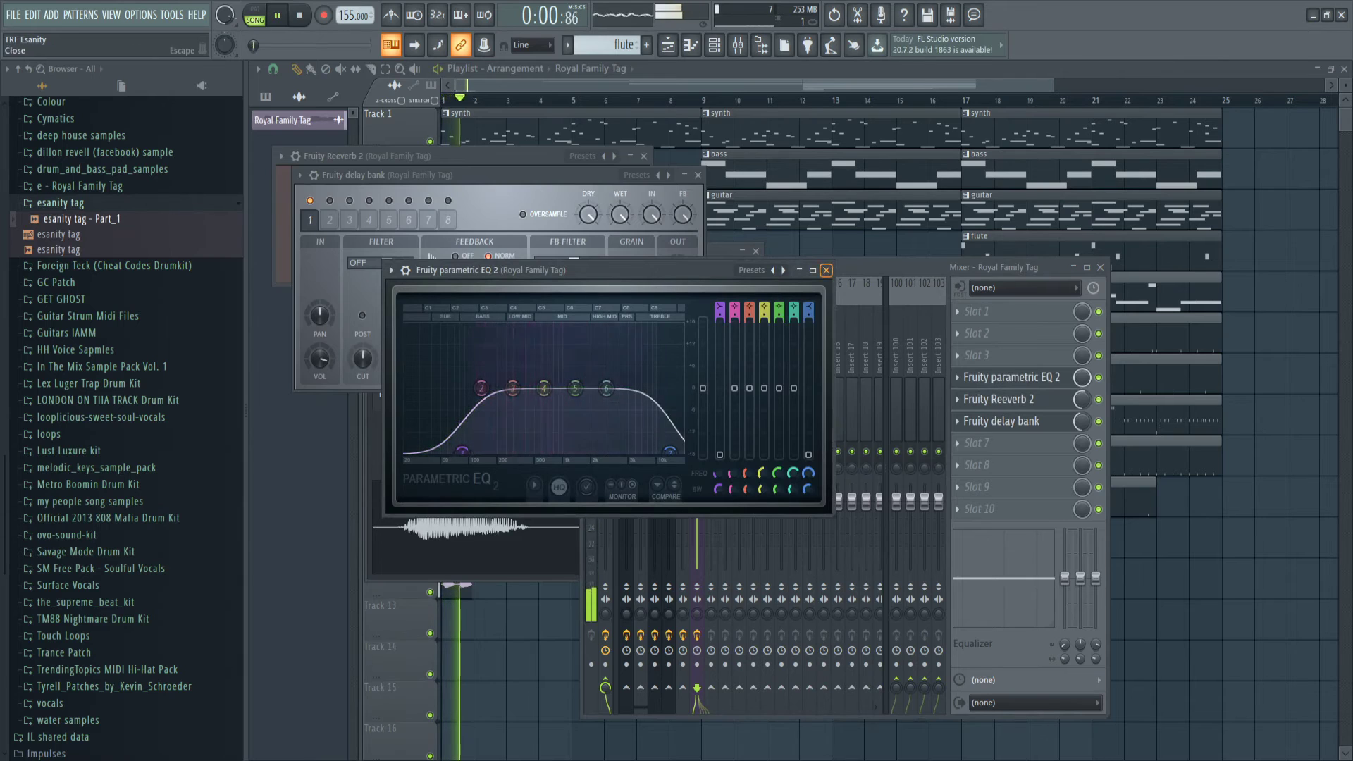
left_click(826, 270)
key("space")
left_click(697, 175)
left_click(643, 155)
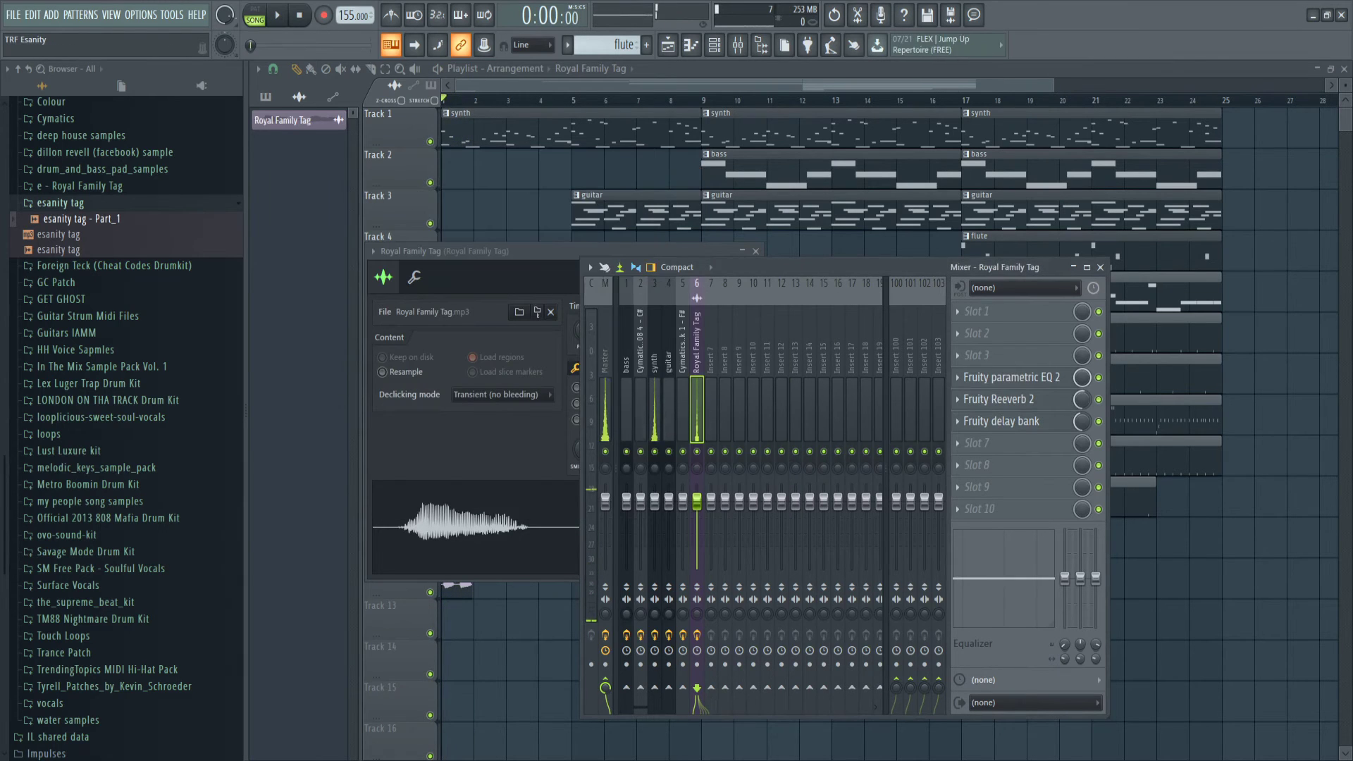
- Play the opening with the Royal Family Tag channel settings in view, and close them
left_click(634, 250)
key("space")
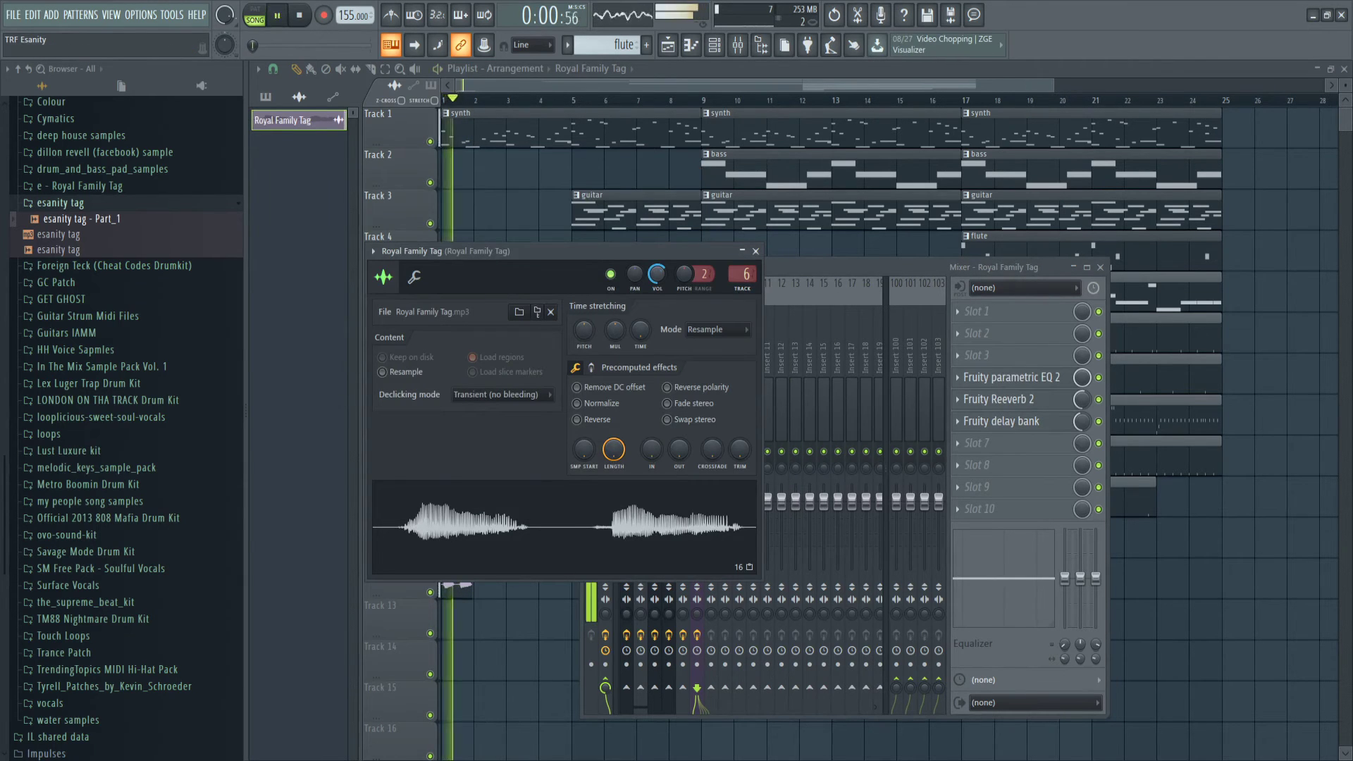
key("space")
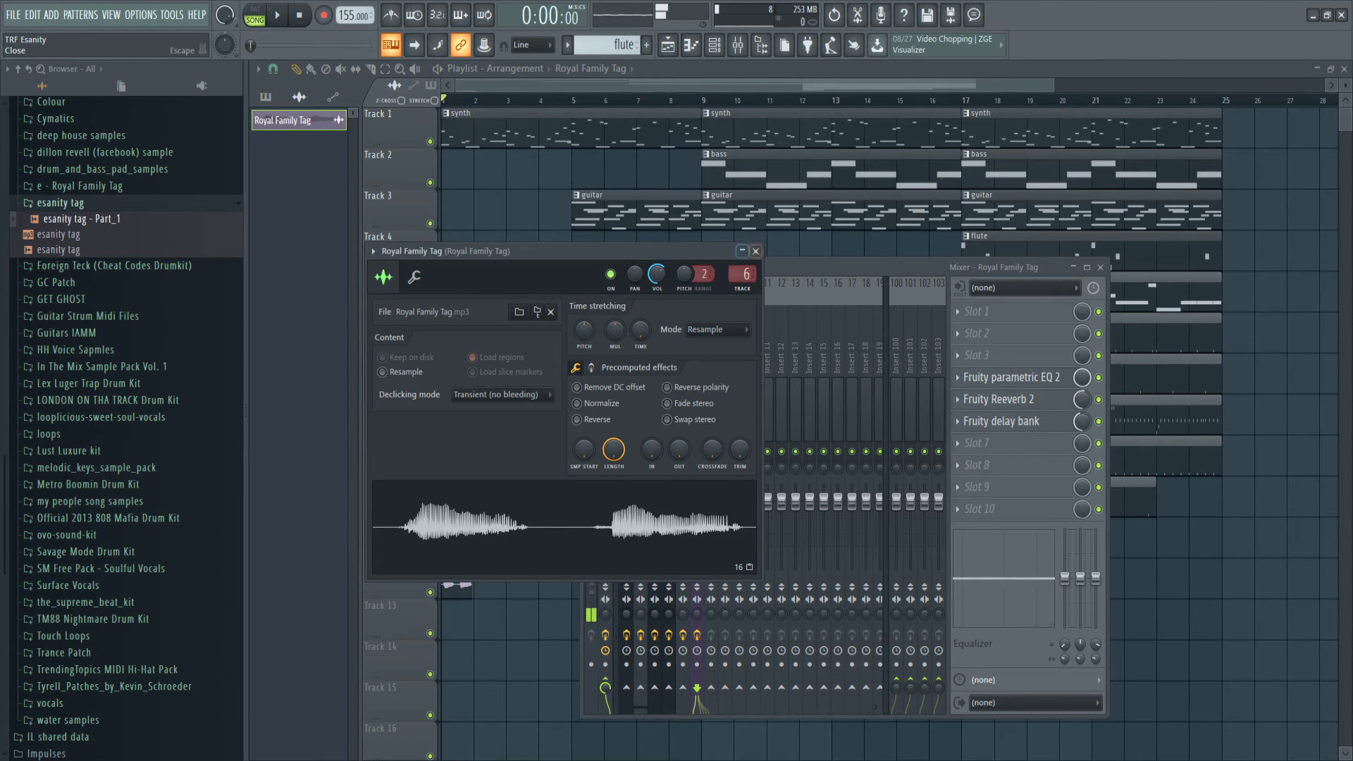
left_click(755, 251)
- Lower the high-shelf frequency of the tag's EQ and raise its low shelf to about 132 Hz, audition it, and close the EQ and mixer
left_click(1011, 378)
left_click_drag(644, 451, 658, 451)
key("space")
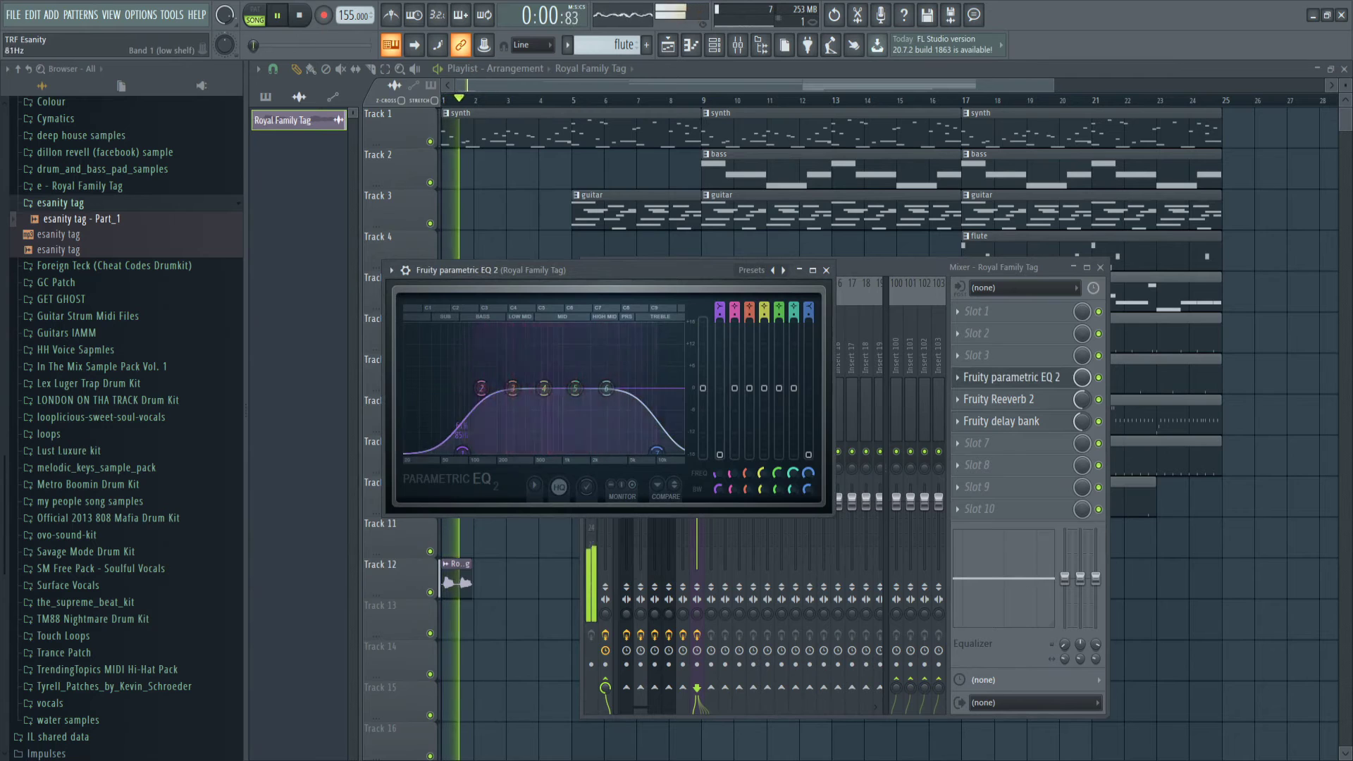
left_click_drag(462, 451, 480, 451)
key("space")
key("space")
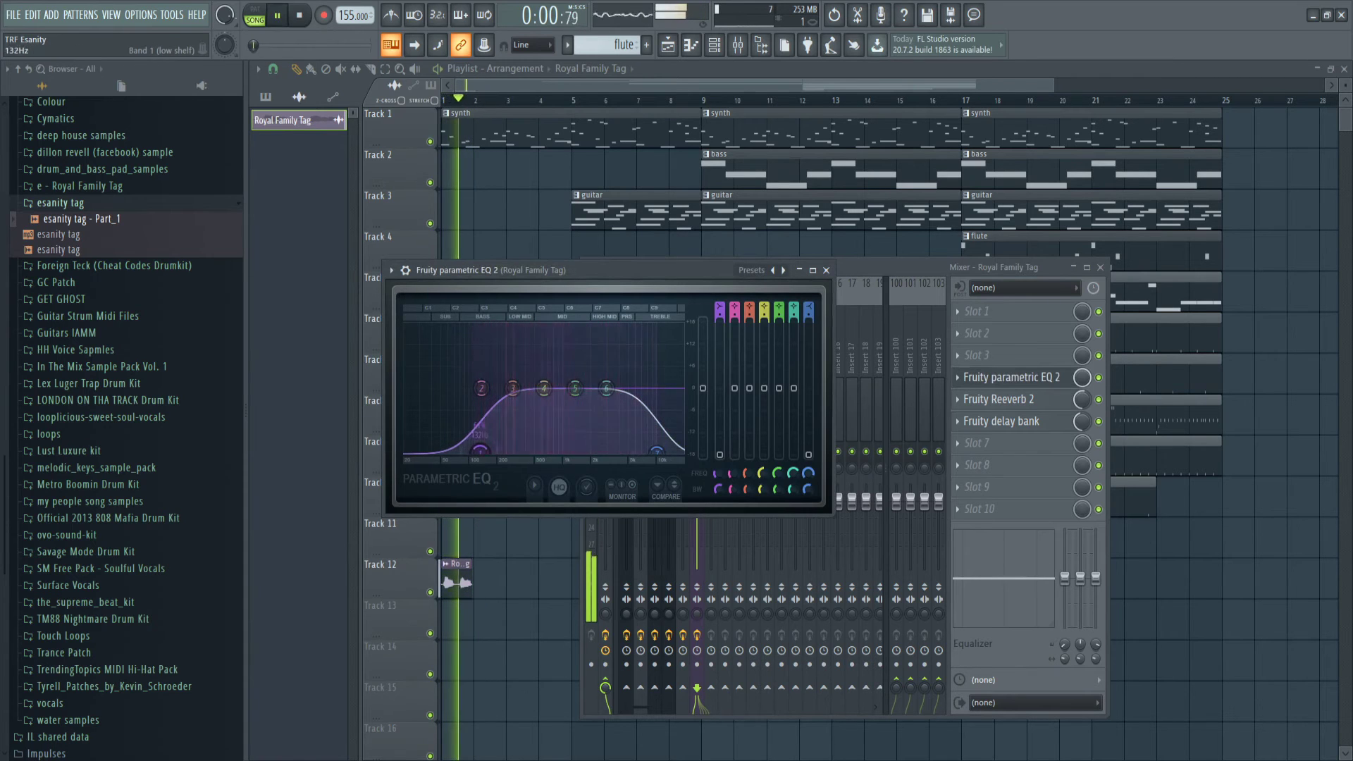
key("space")
left_click(826, 270)
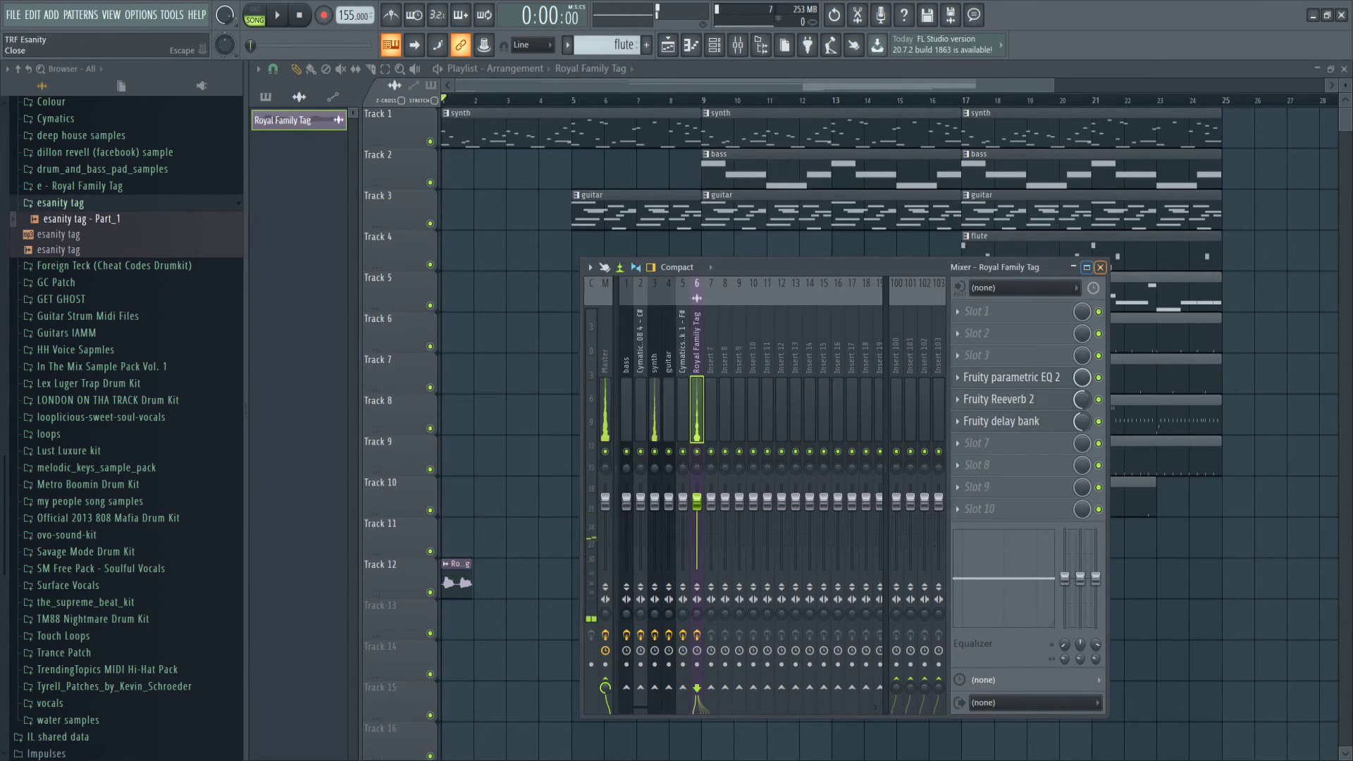
left_click(1100, 267)
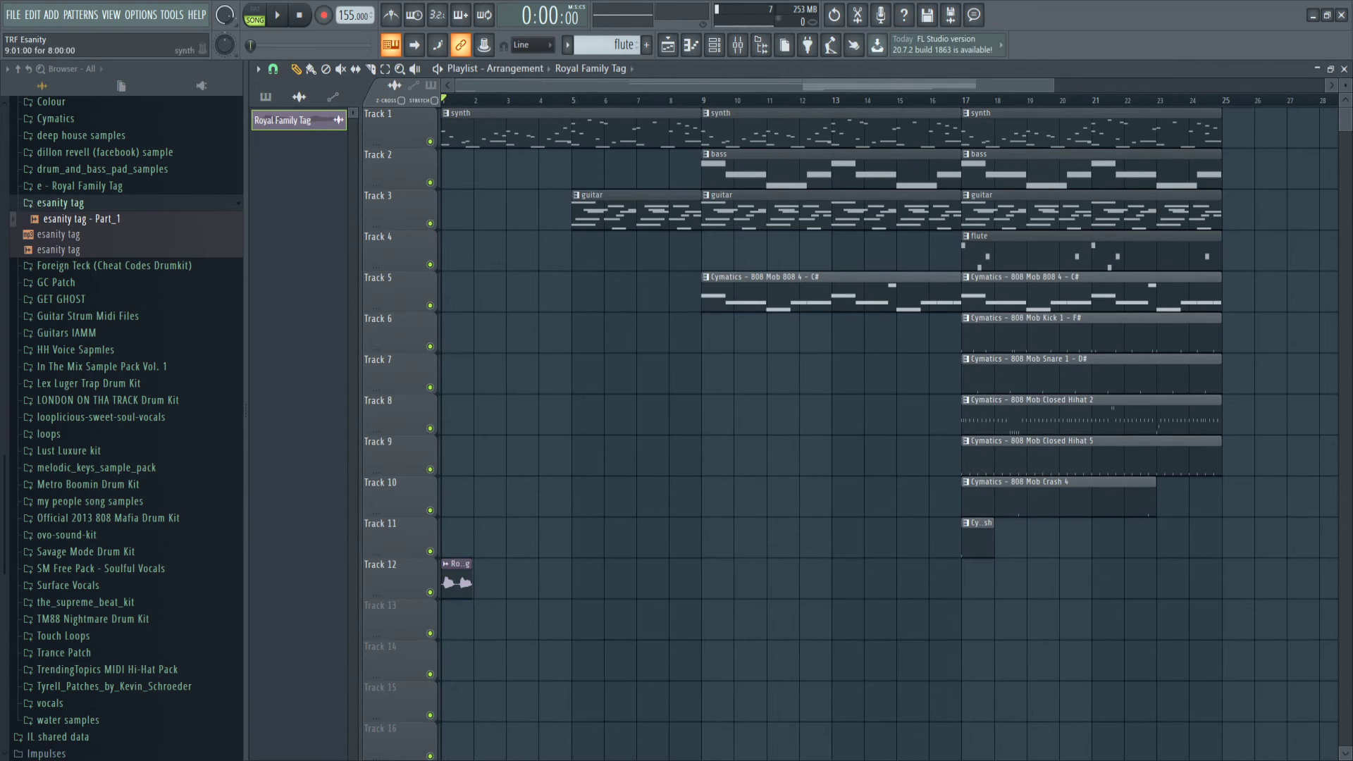
- Show all channels in the channel rack, add the esanity tag - Part_1 sample as a new channel, and open its settings
left_click(714, 45)
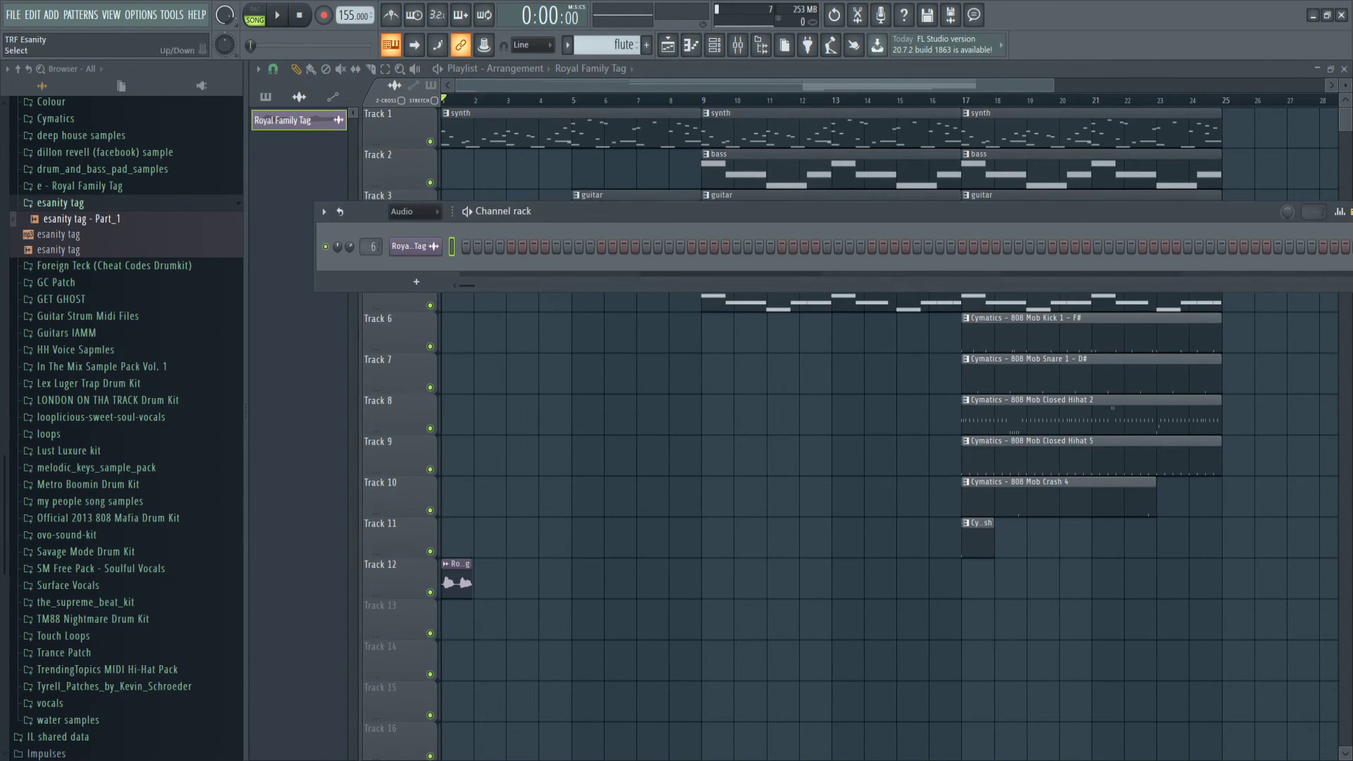
left_click(414, 212)
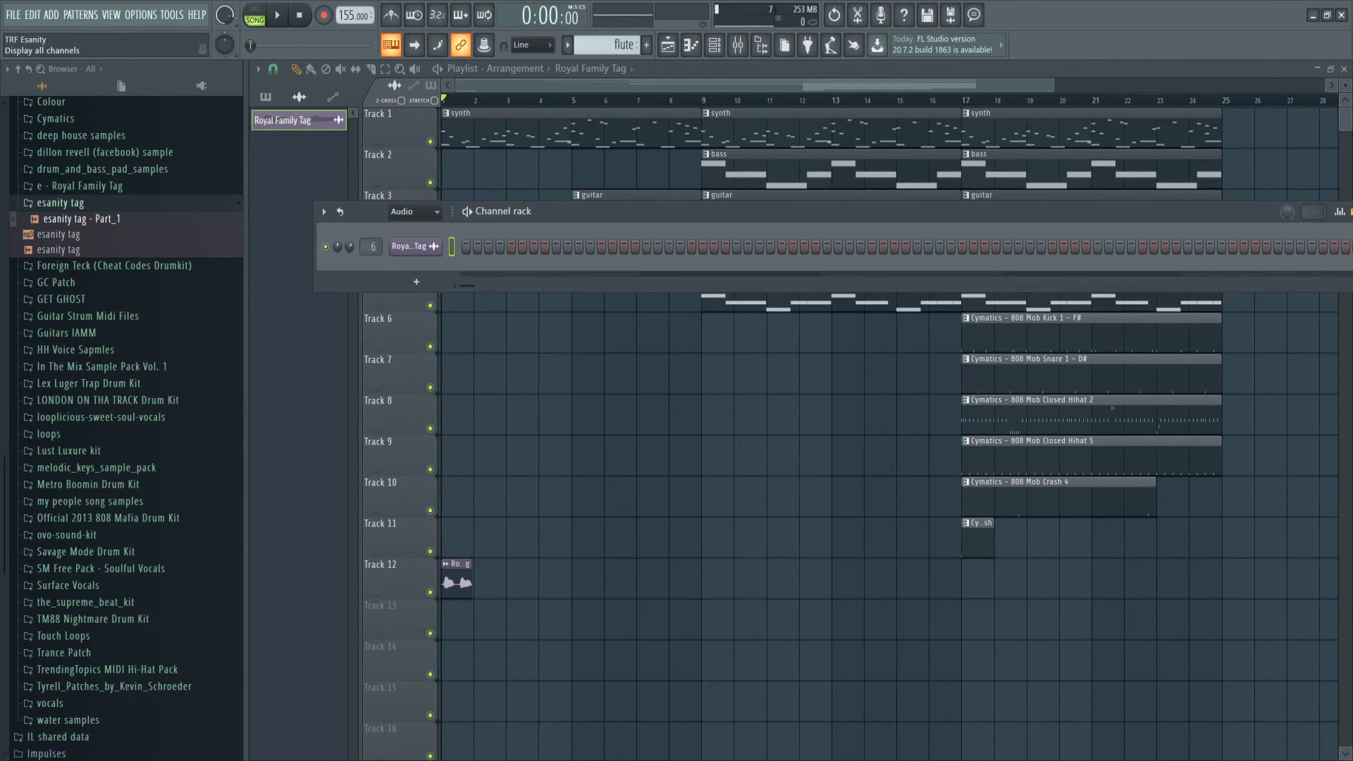
left_click(413, 229)
left_click(415, 510)
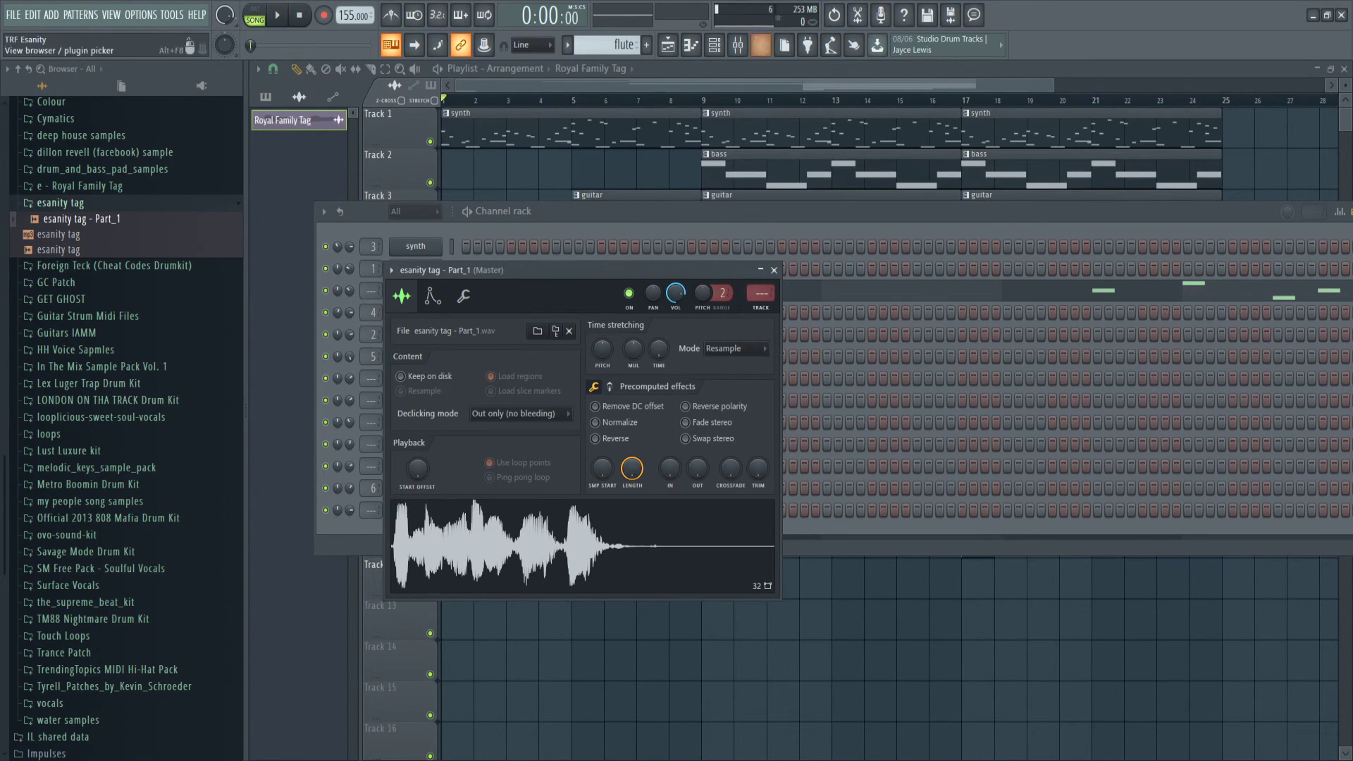
- Route the esanity tag - Part_1 channel to mixer track 6 (Royal Family Tag), audition it, and close its settings and the mixer
left_click(737, 44)
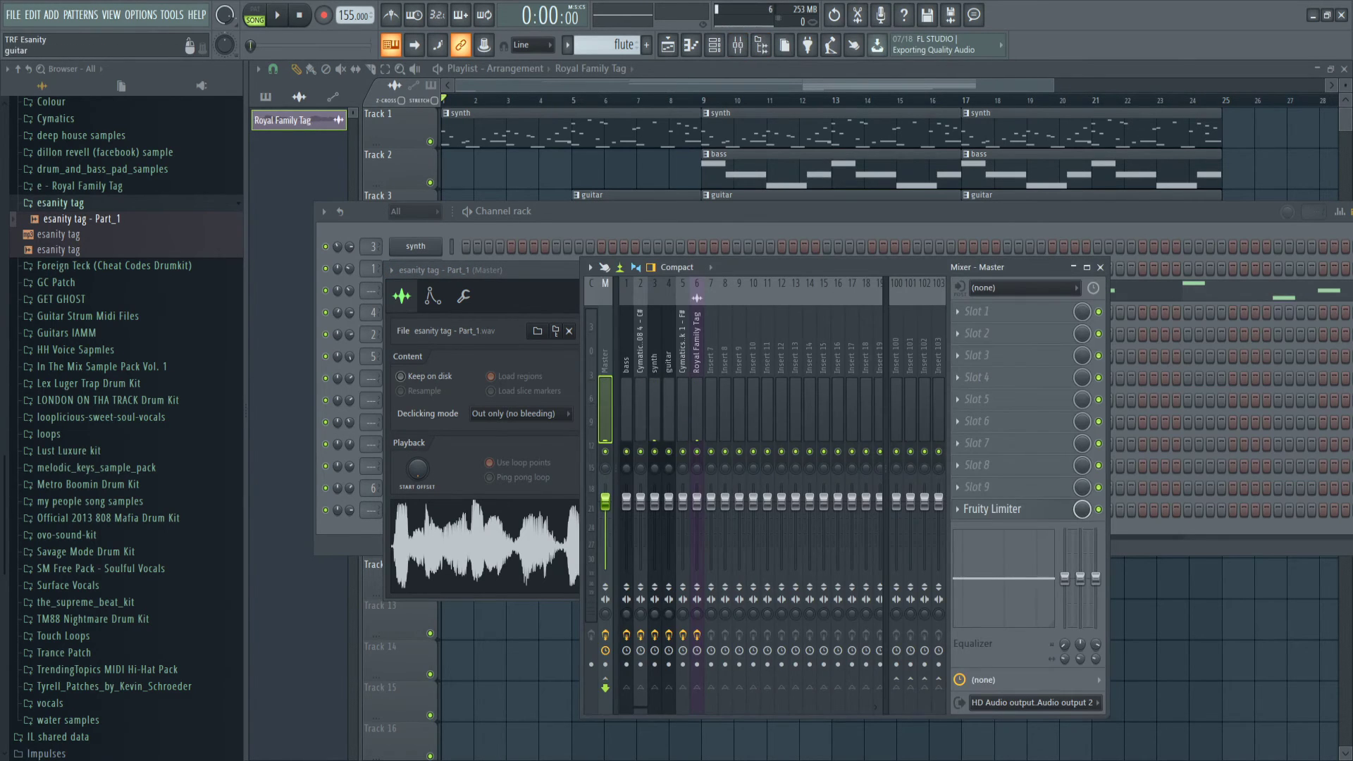
left_click(696, 342)
left_click_drag(521, 270, 528, 269)
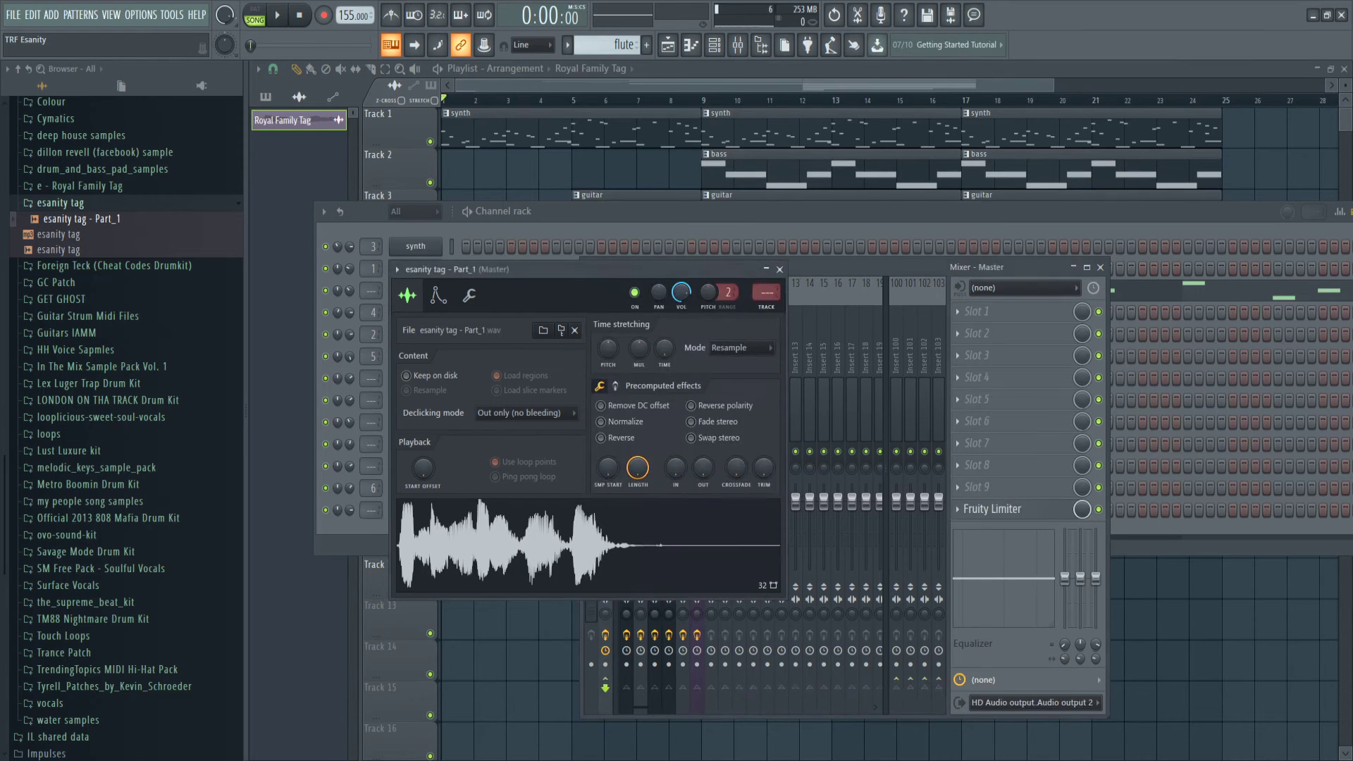
left_click_drag(766, 292, 766, 258)
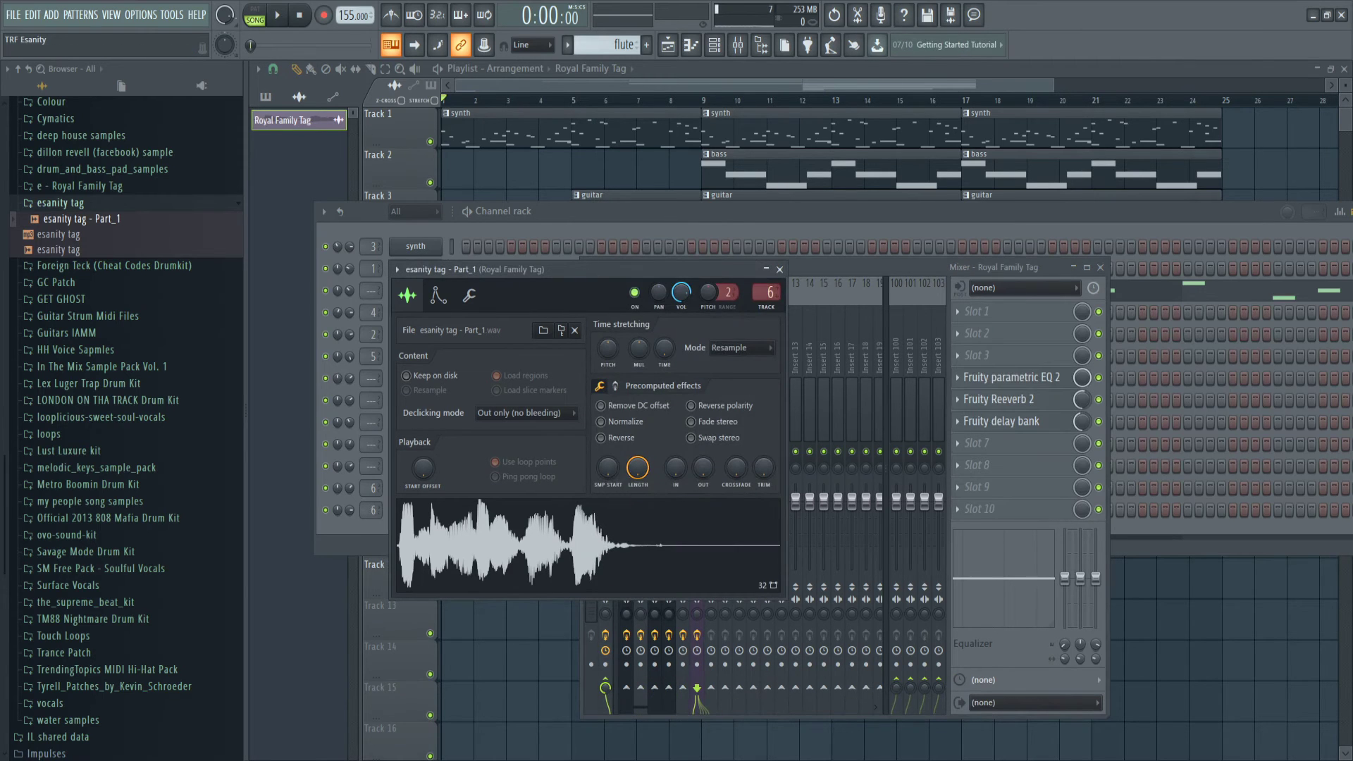
left_click(779, 269)
left_click(415, 510)
left_click(423, 529)
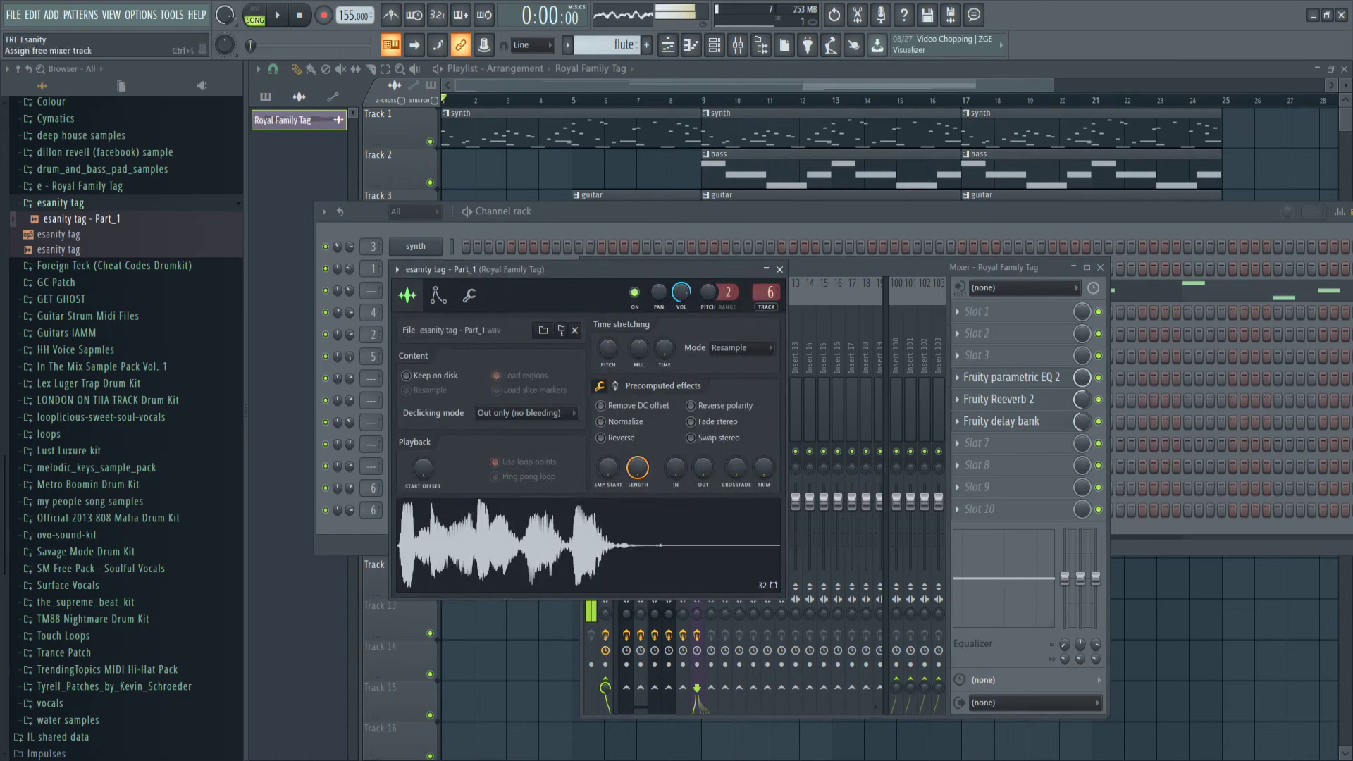
left_click(780, 270)
left_click(1100, 268)
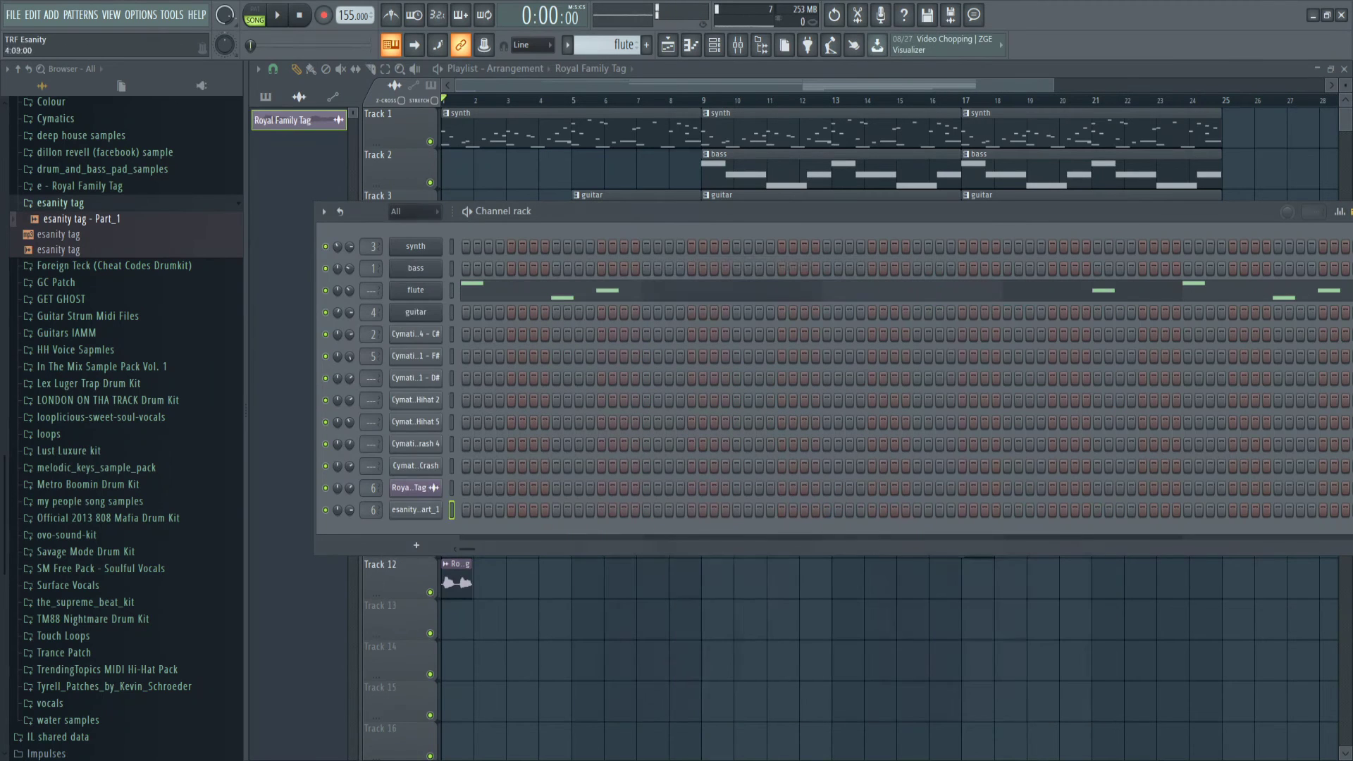
key("F6")
key("F6")
key("F6")
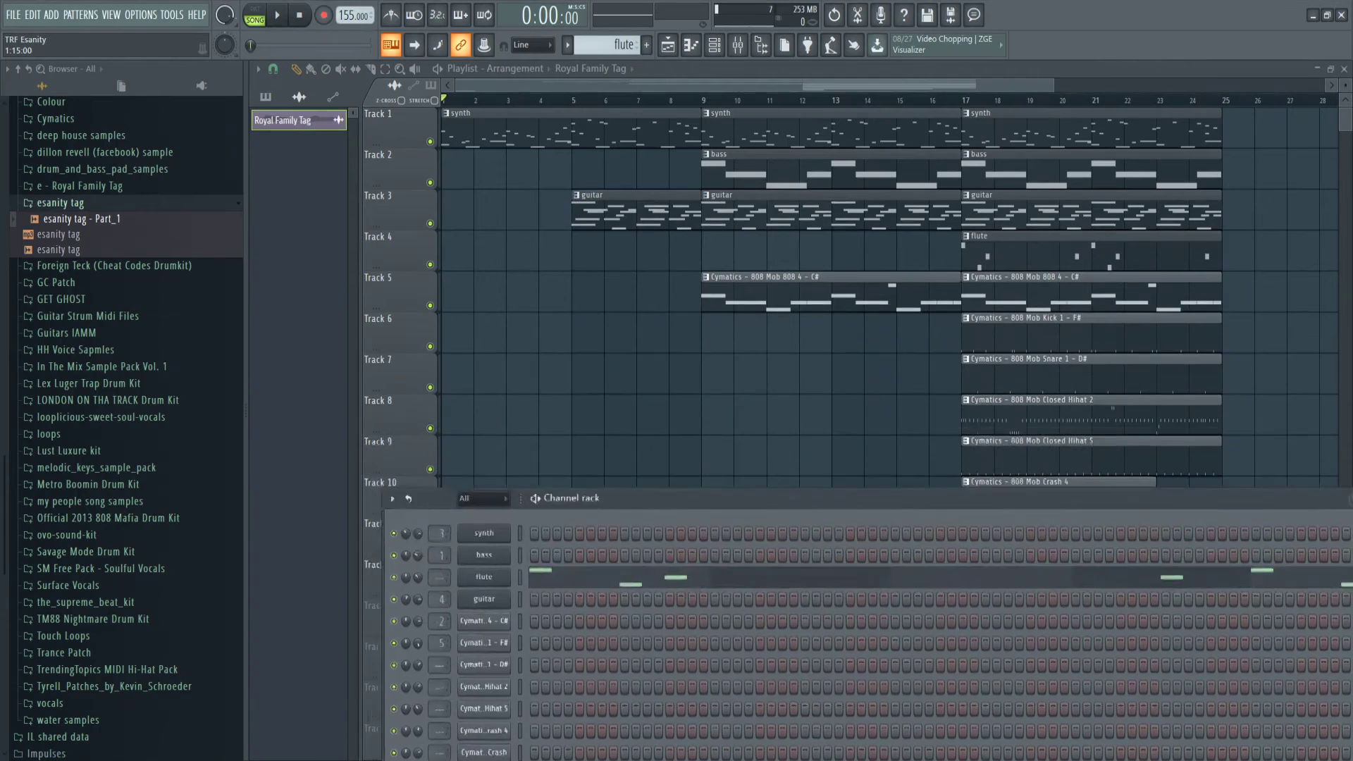
left_click(620, 374)
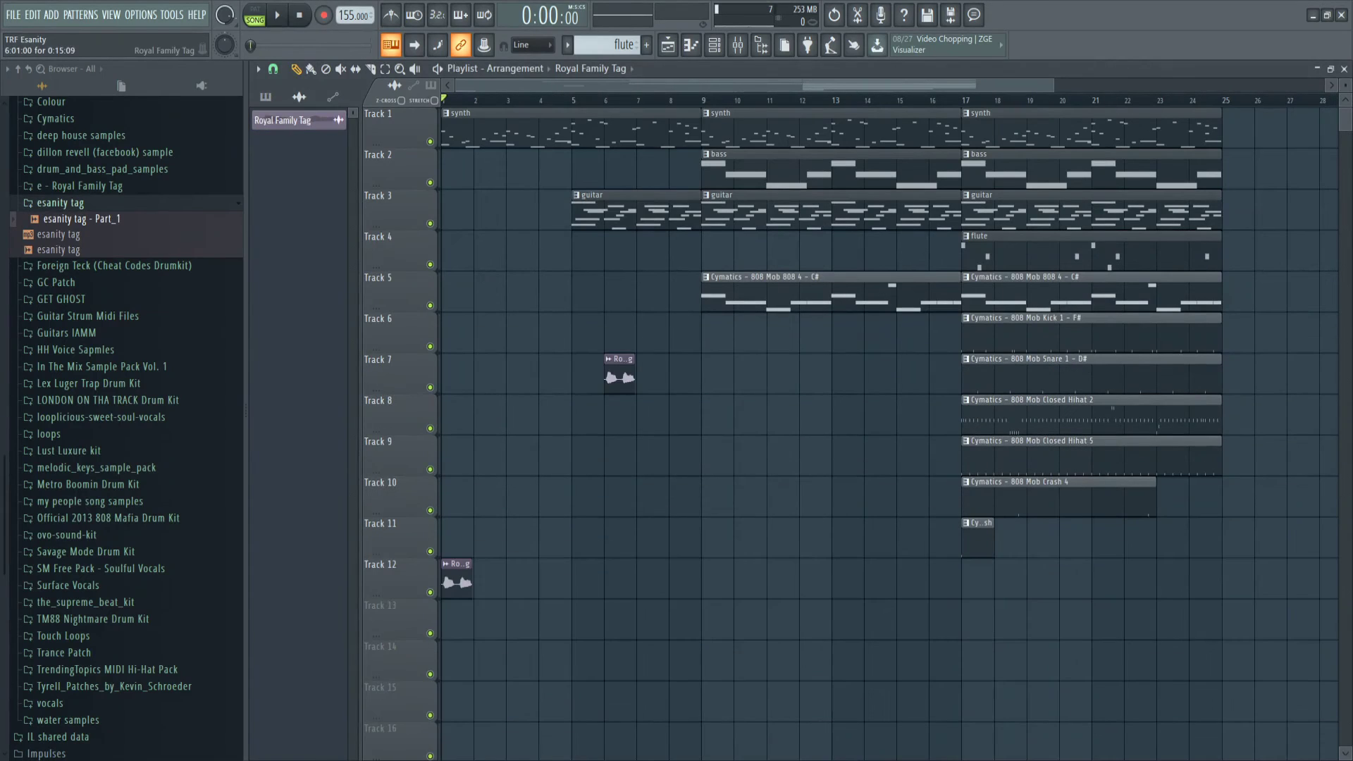
right_click(619, 373)
- Place a four-bar flute pattern clip at the start of playlist track 8, and open the esanity tag - Part_1 channel's piano roll
left_click(266, 97)
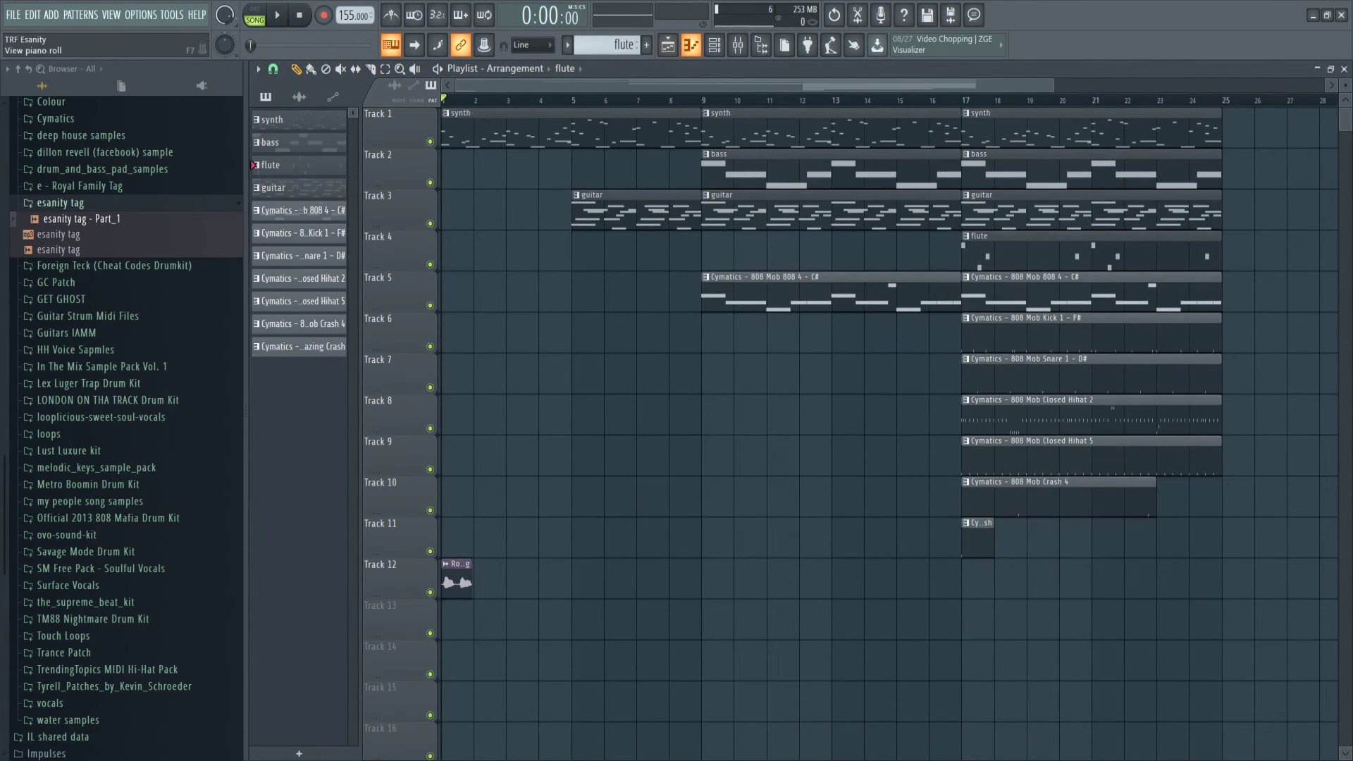
left_click_drag(557, 417, 489, 417)
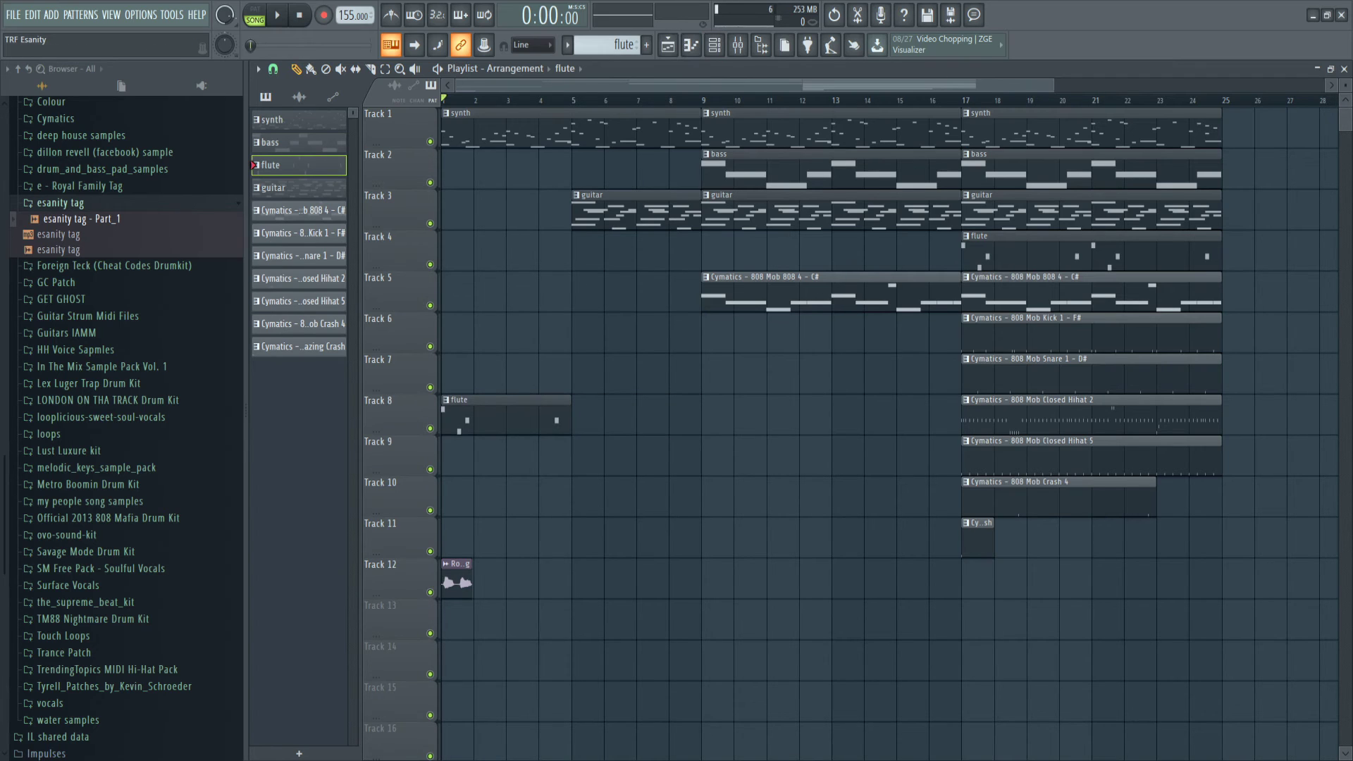
left_click(714, 44)
left_click_drag(756, 553, 664, 195)
scroll(376, 354, "down", 3)
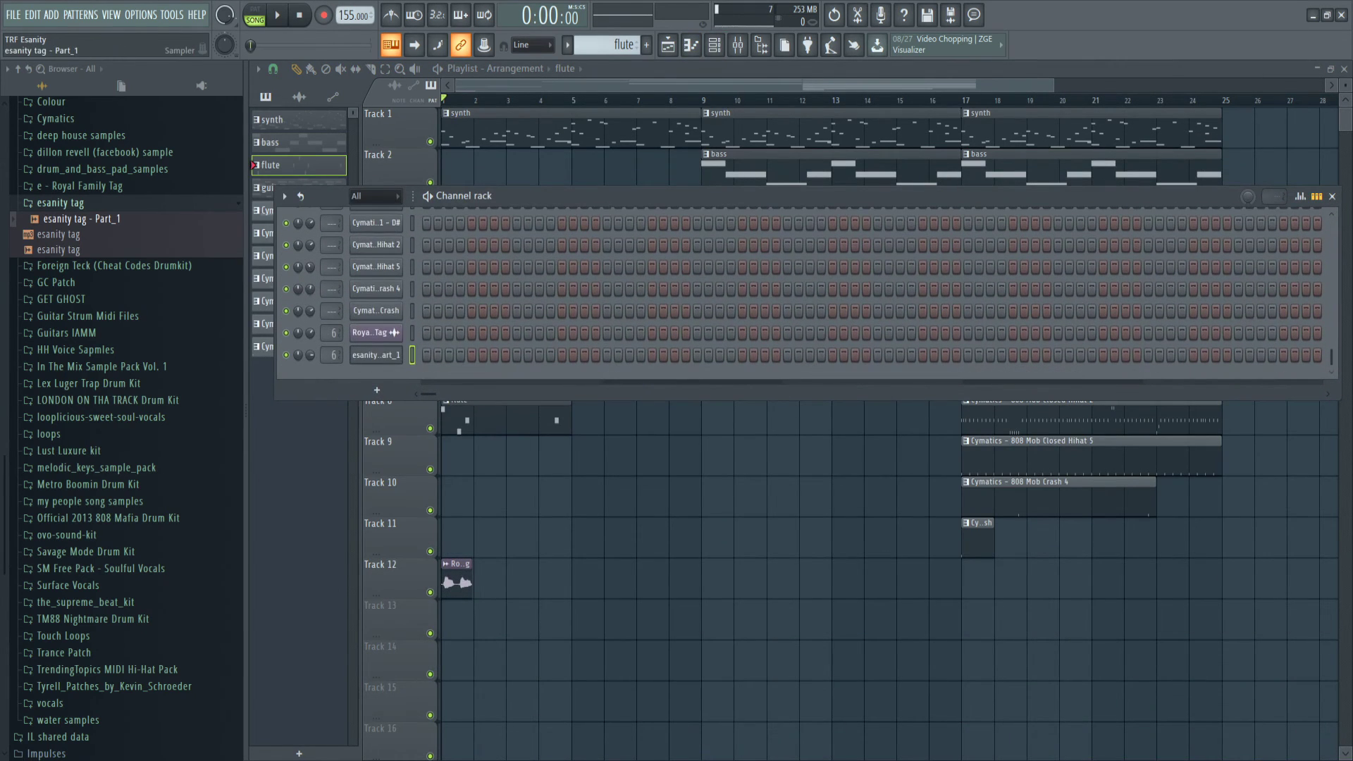
key("F7")
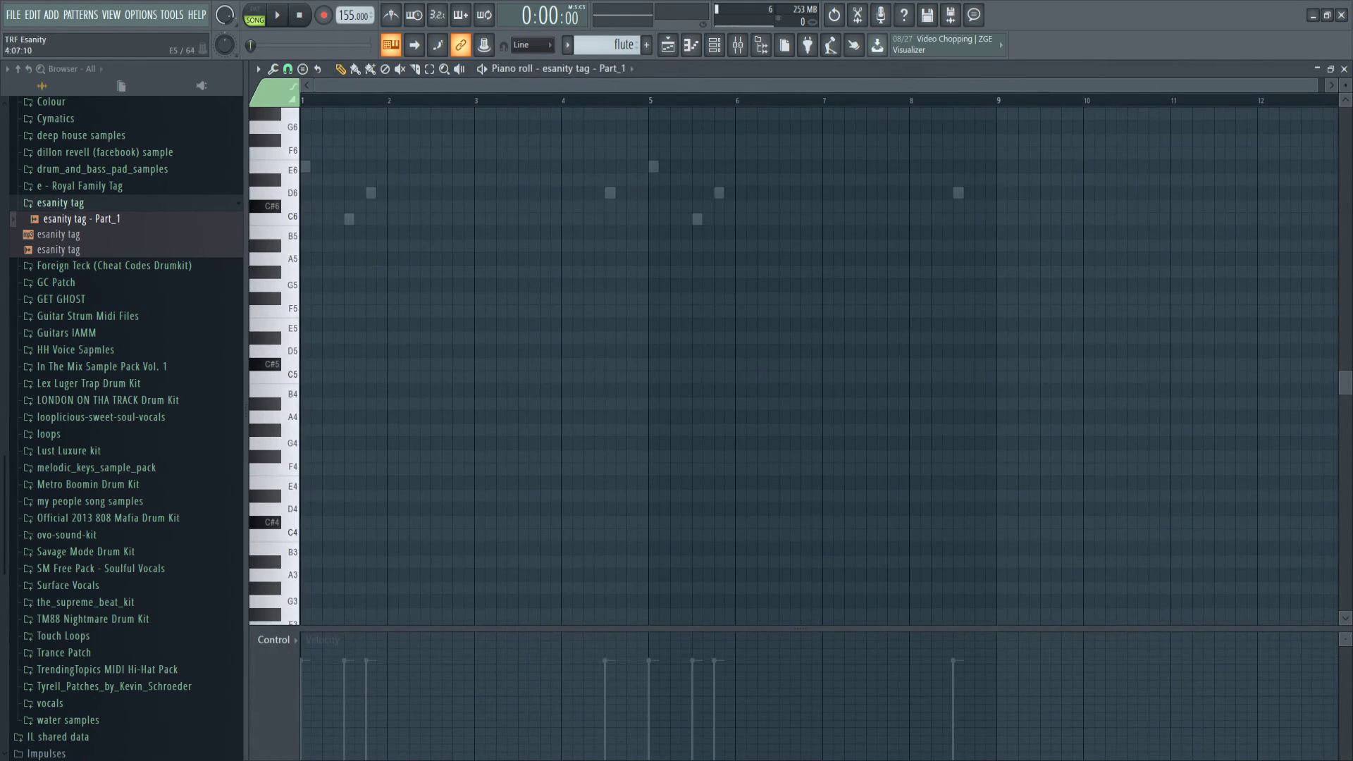
- Try a C5 note at bar 7 during playback, delete it, and place a short C5 note at bar 8 instead
scroll(801, 366, "up", 3)
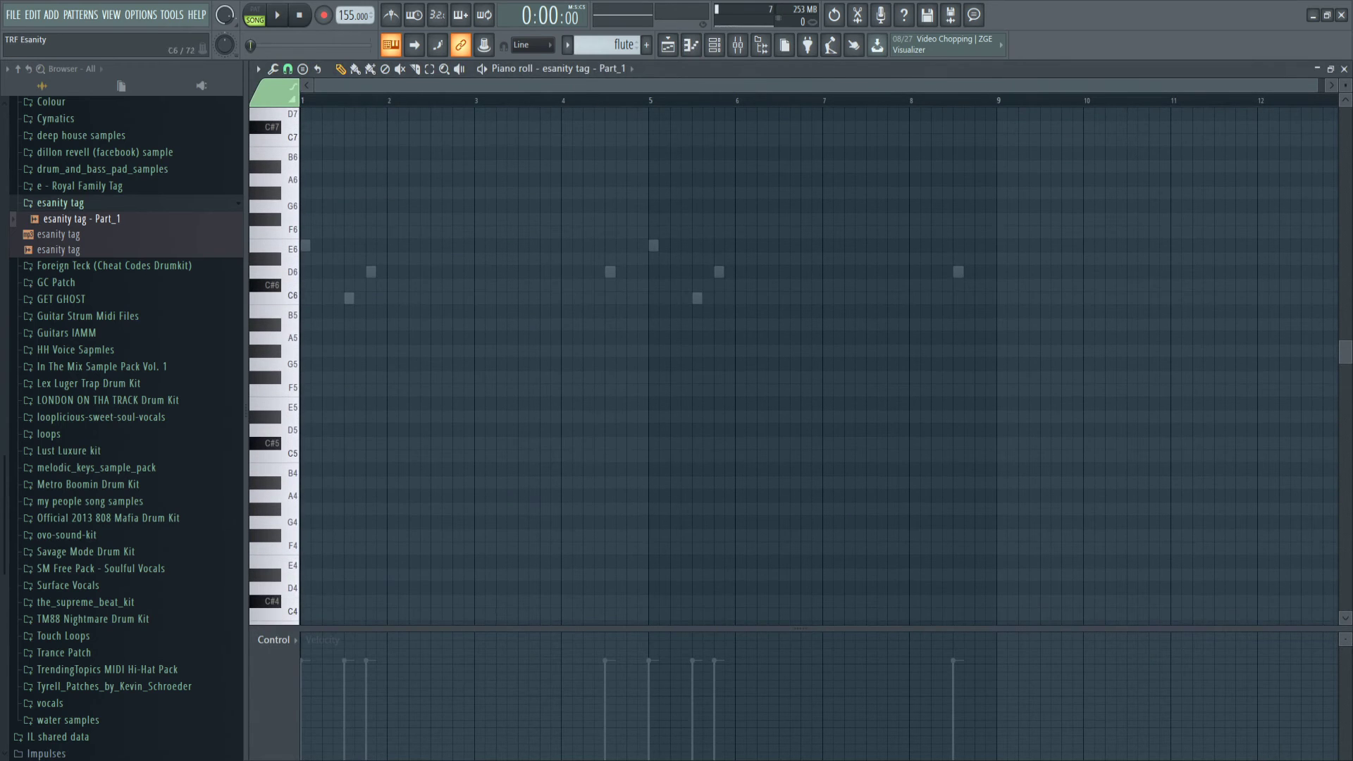
scroll(801, 366, "down", 2)
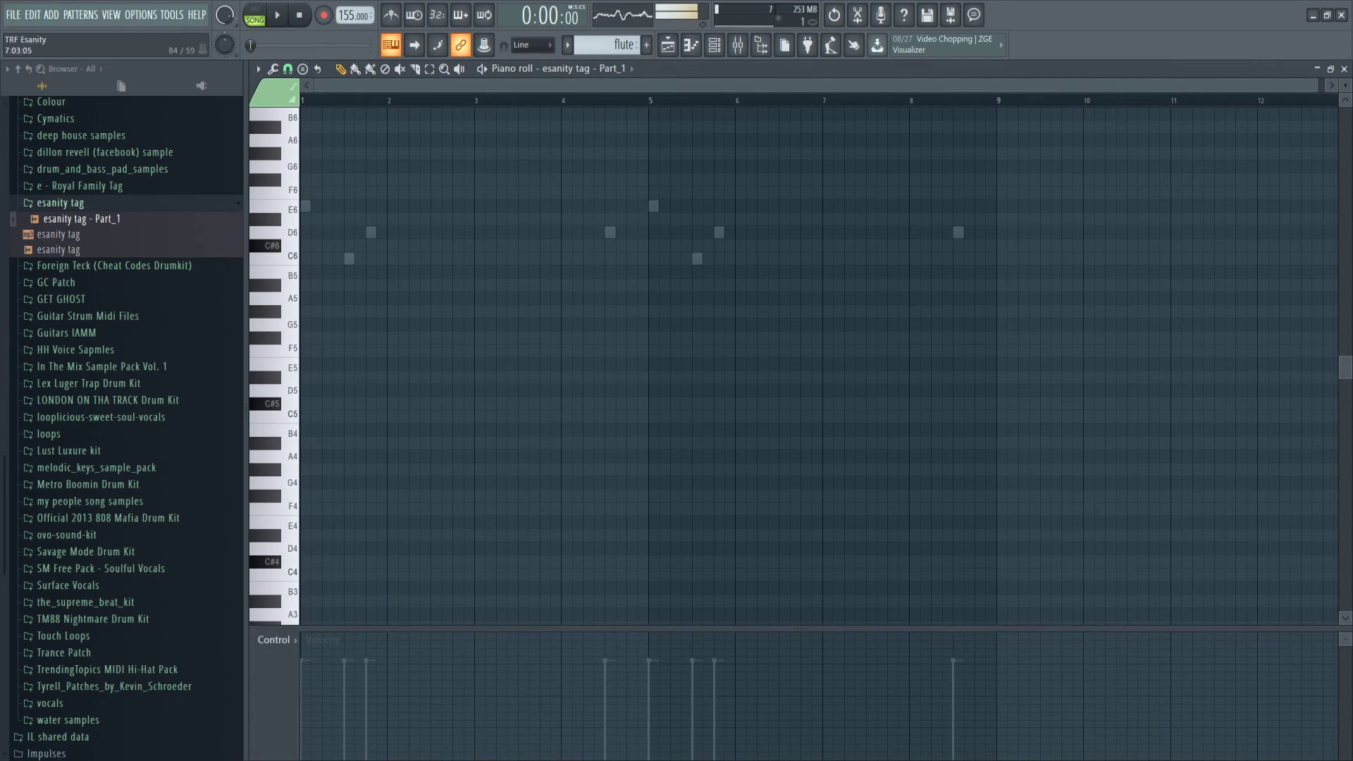
left_click(829, 416)
left_click_drag(830, 416, 828, 416)
key("space")
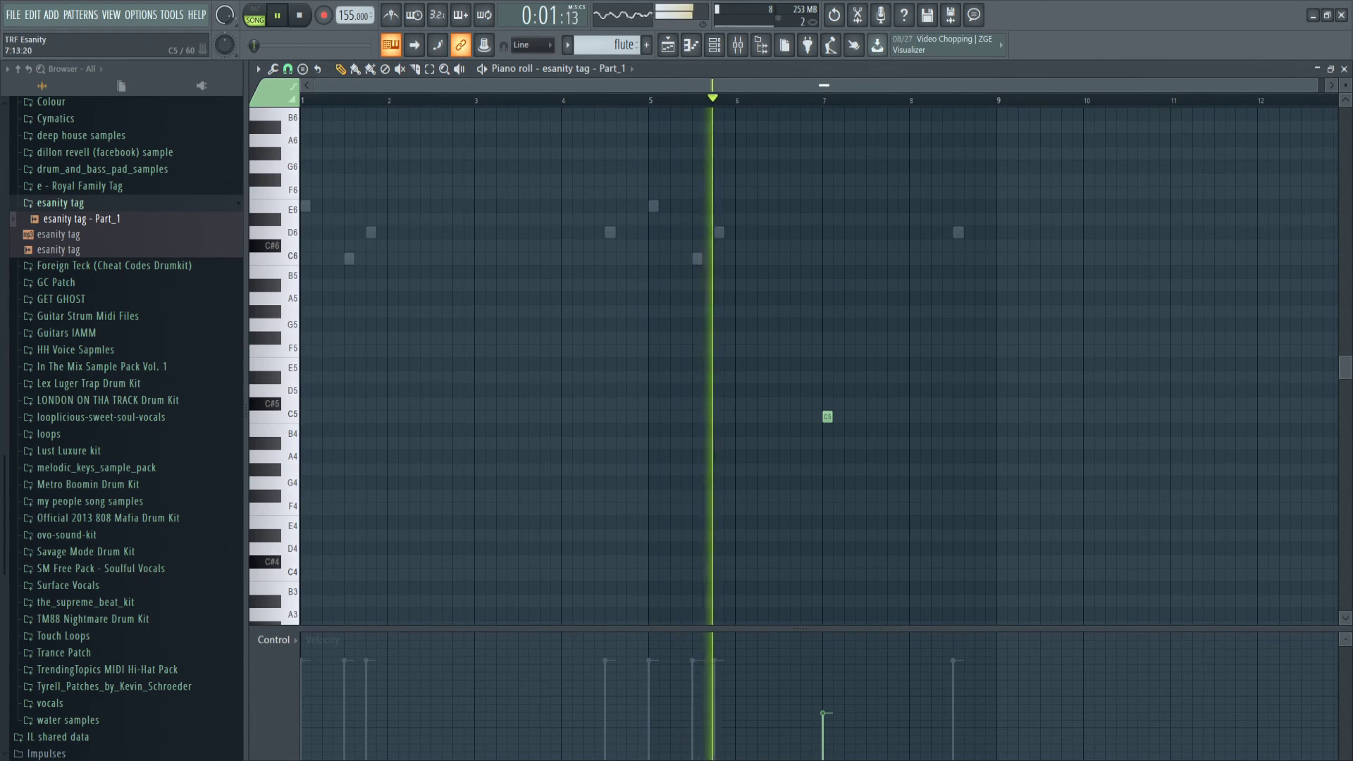
right_click(827, 417)
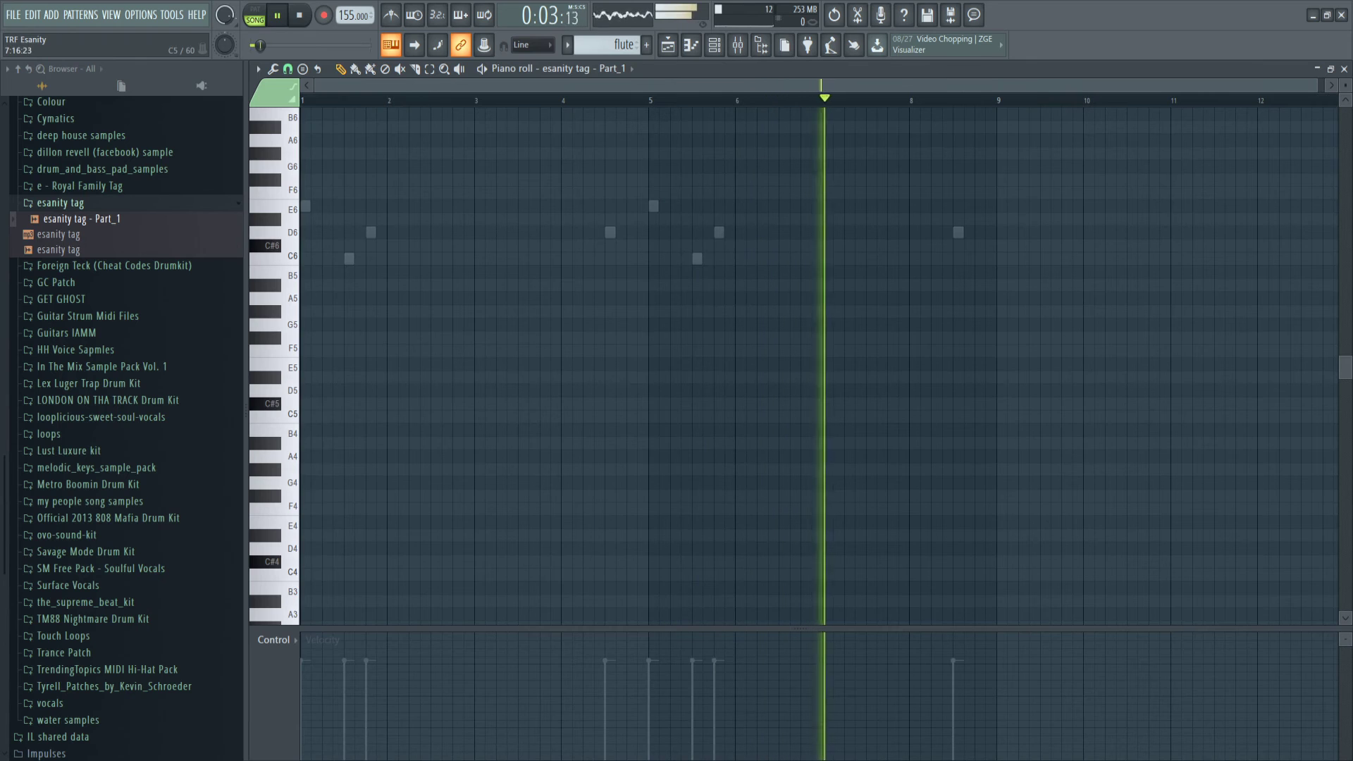
left_click(914, 417)
key("space")
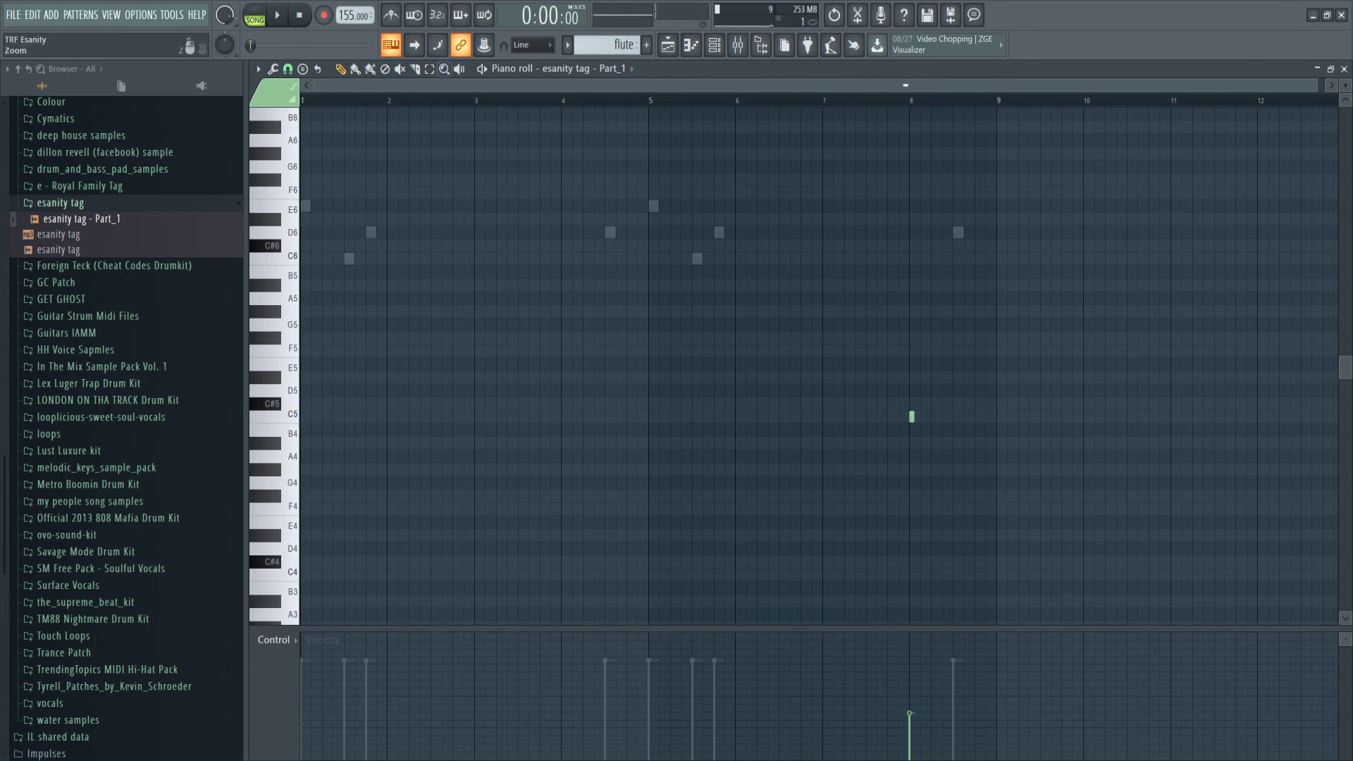
- Add two more C5 notes directly after the bar 8 note, extending the last one to bar 9
left_click_drag(797, 318, 1147, 609)
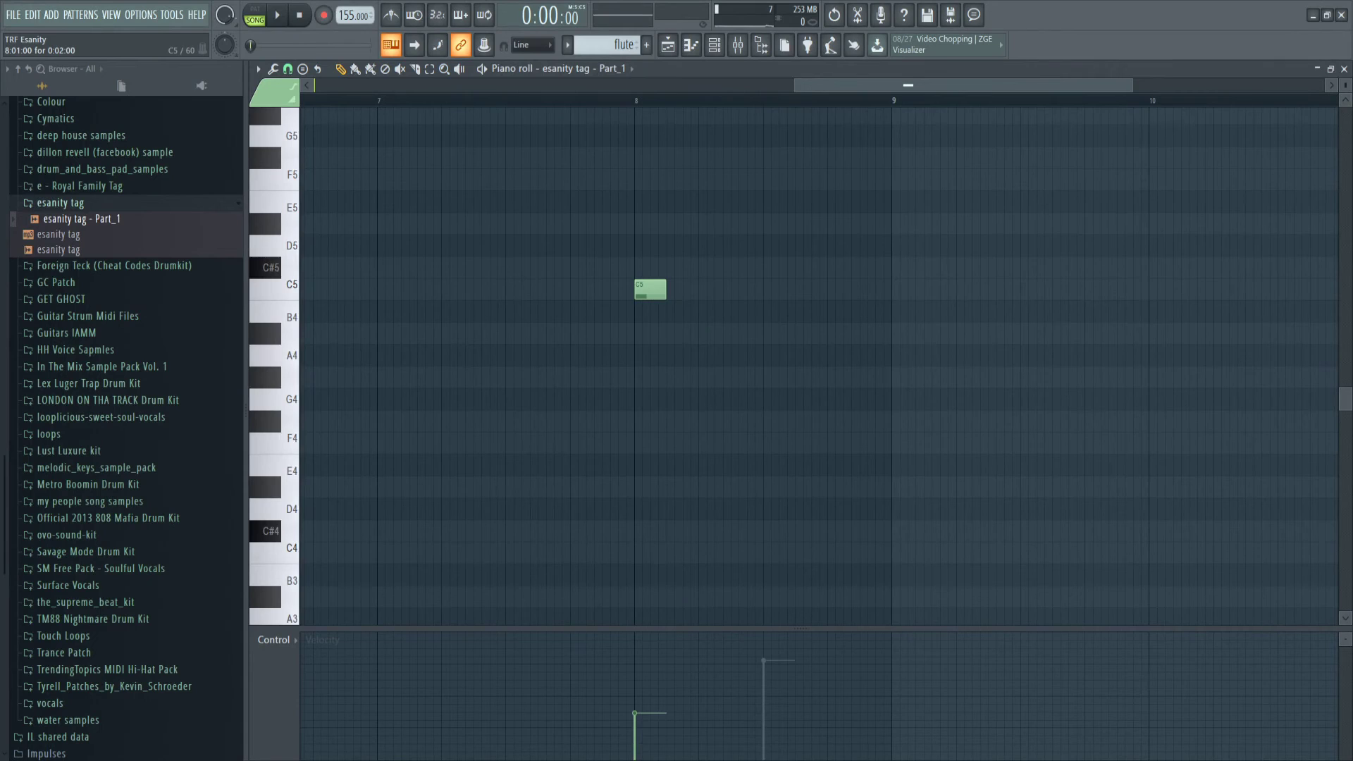
left_click(681, 289)
left_click(703, 289)
left_click_drag(710, 289, 888, 289)
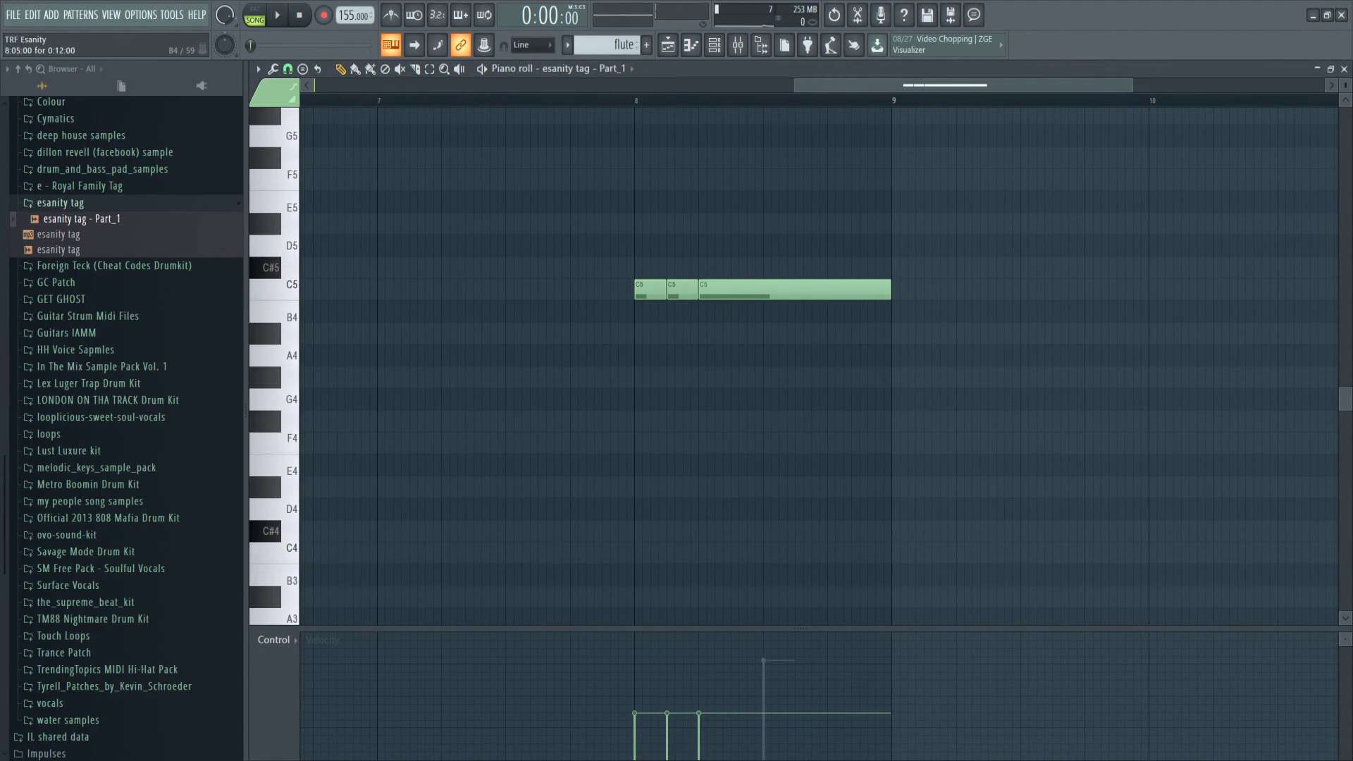
- Shape the velocities of the three C5 notes into a rising ramp, and play the tag repeats back
left_click_drag(702, 670, 666, 690)
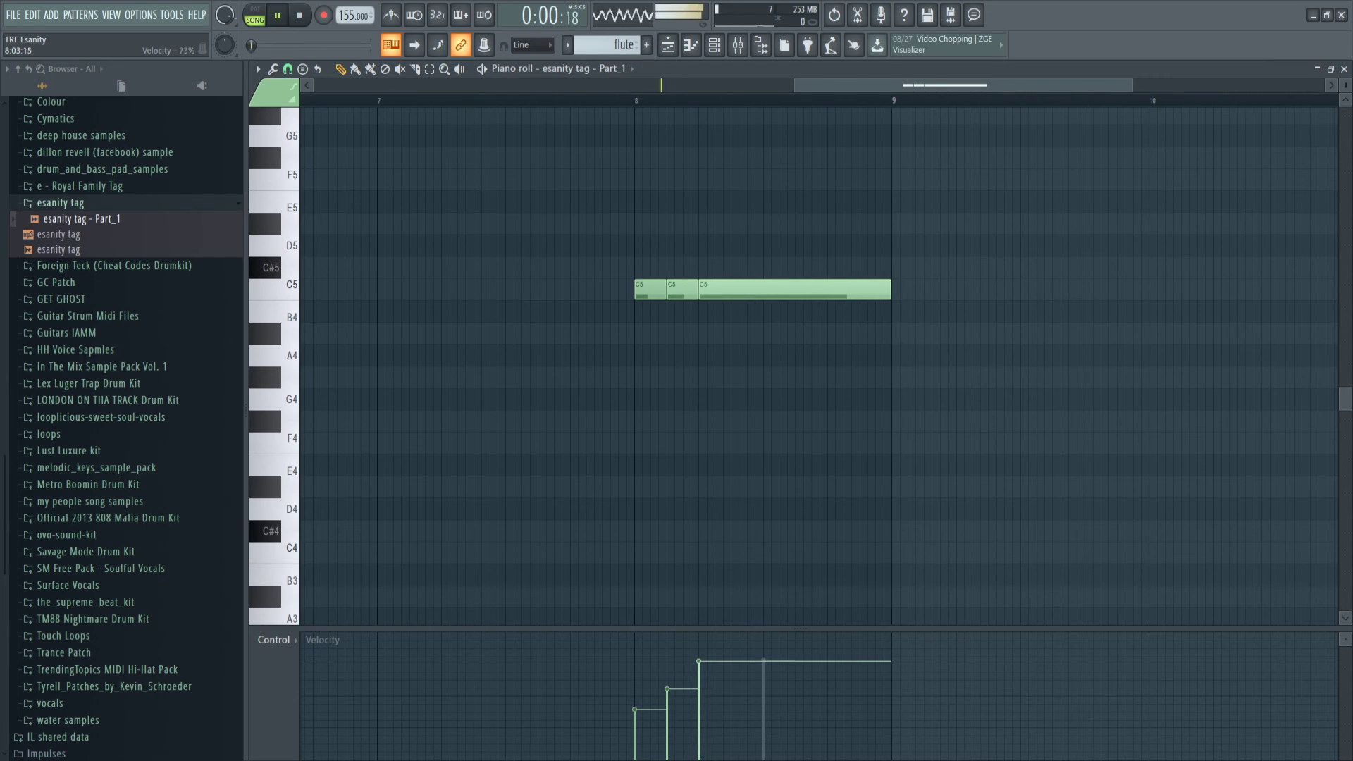
left_click(598, 100)
key("space")
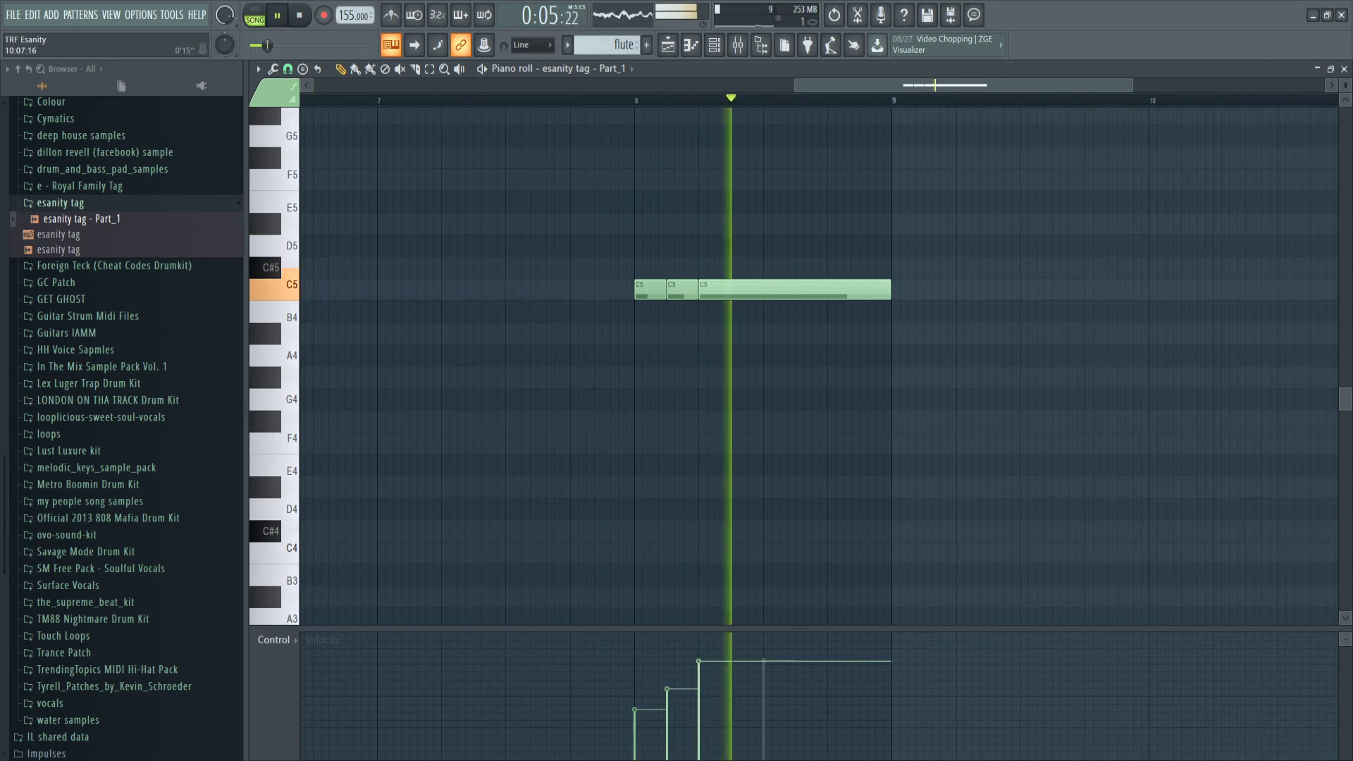
key("space")
- Enable the esanity tag channel's volume envelope with zero attack and release and full hold and sustain, and audition the cut-off repeats
left_click(1343, 69)
left_click(376, 354)
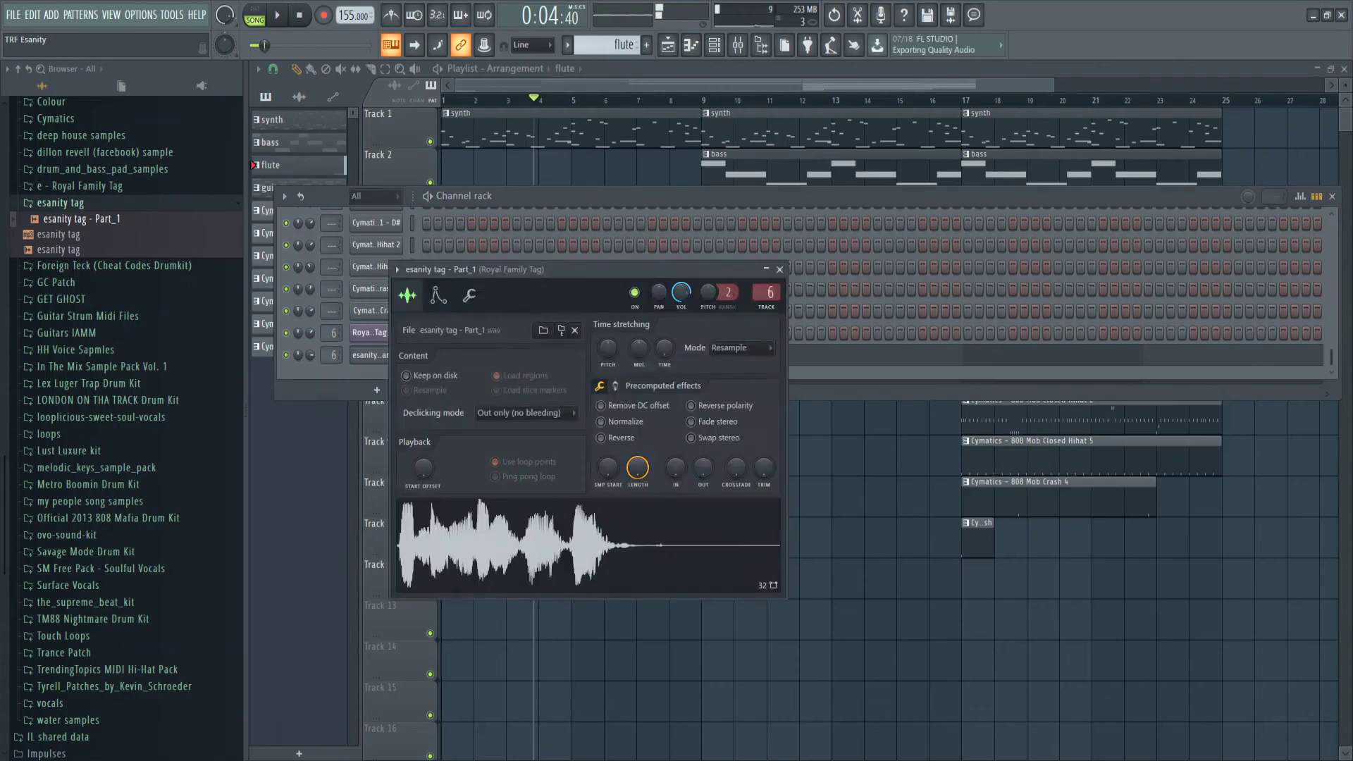
left_click(438, 295)
left_click_drag(435, 439, 507, 469)
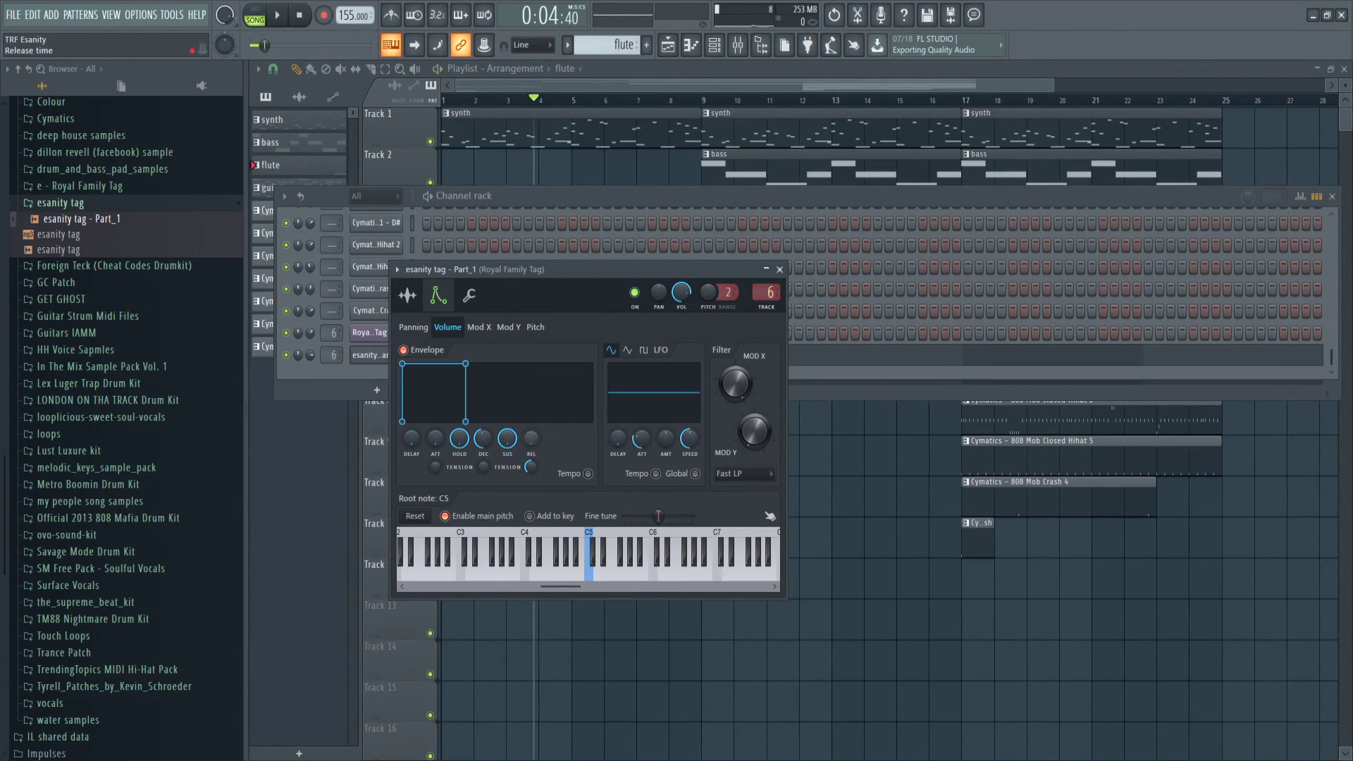
key("space")
left_click(779, 269)
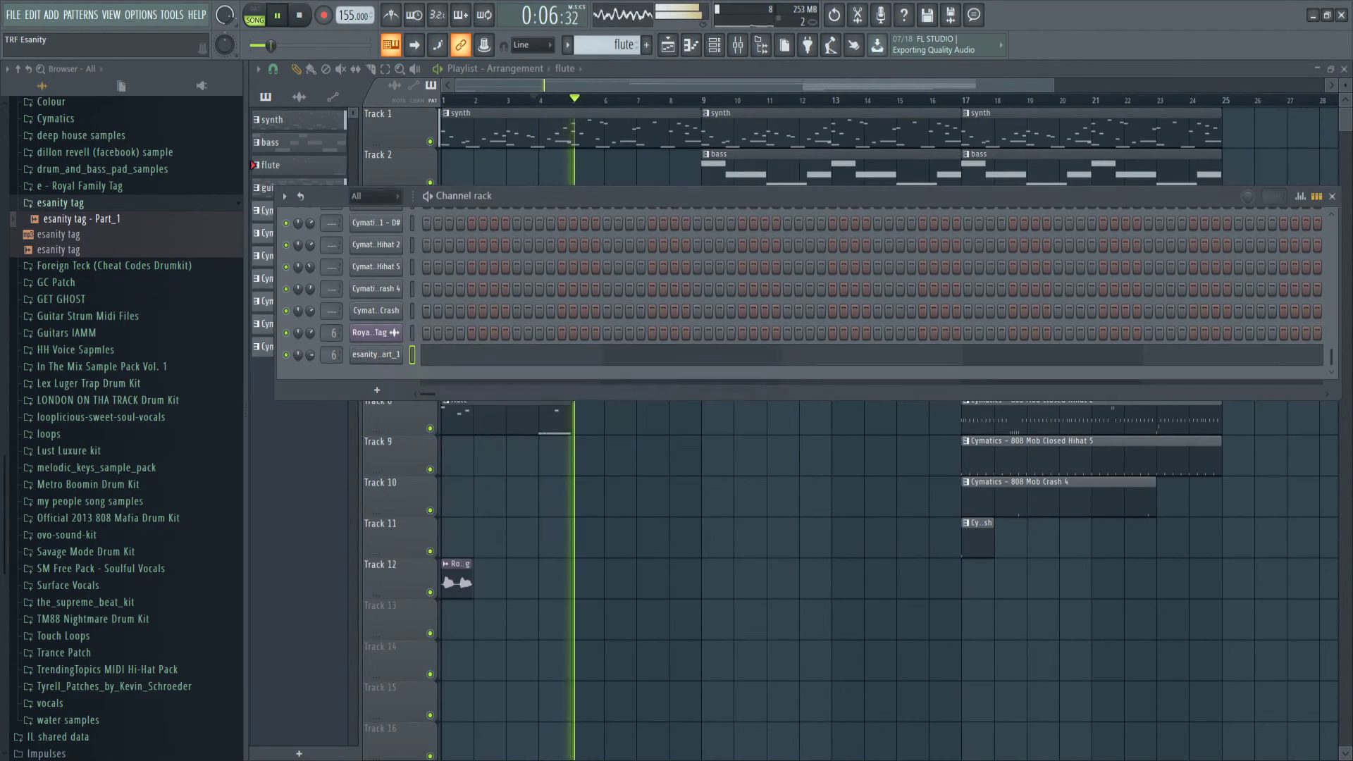
key("space")
key("space")
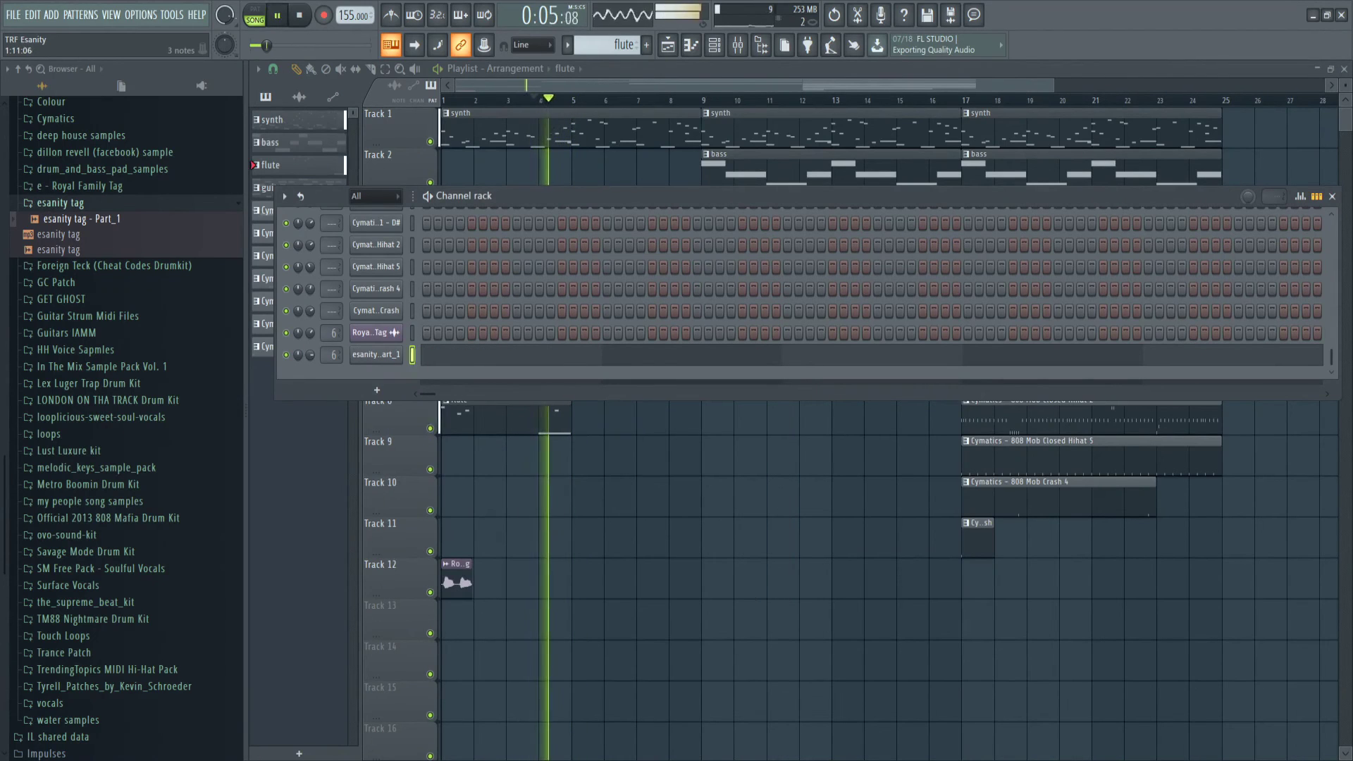
key("space")
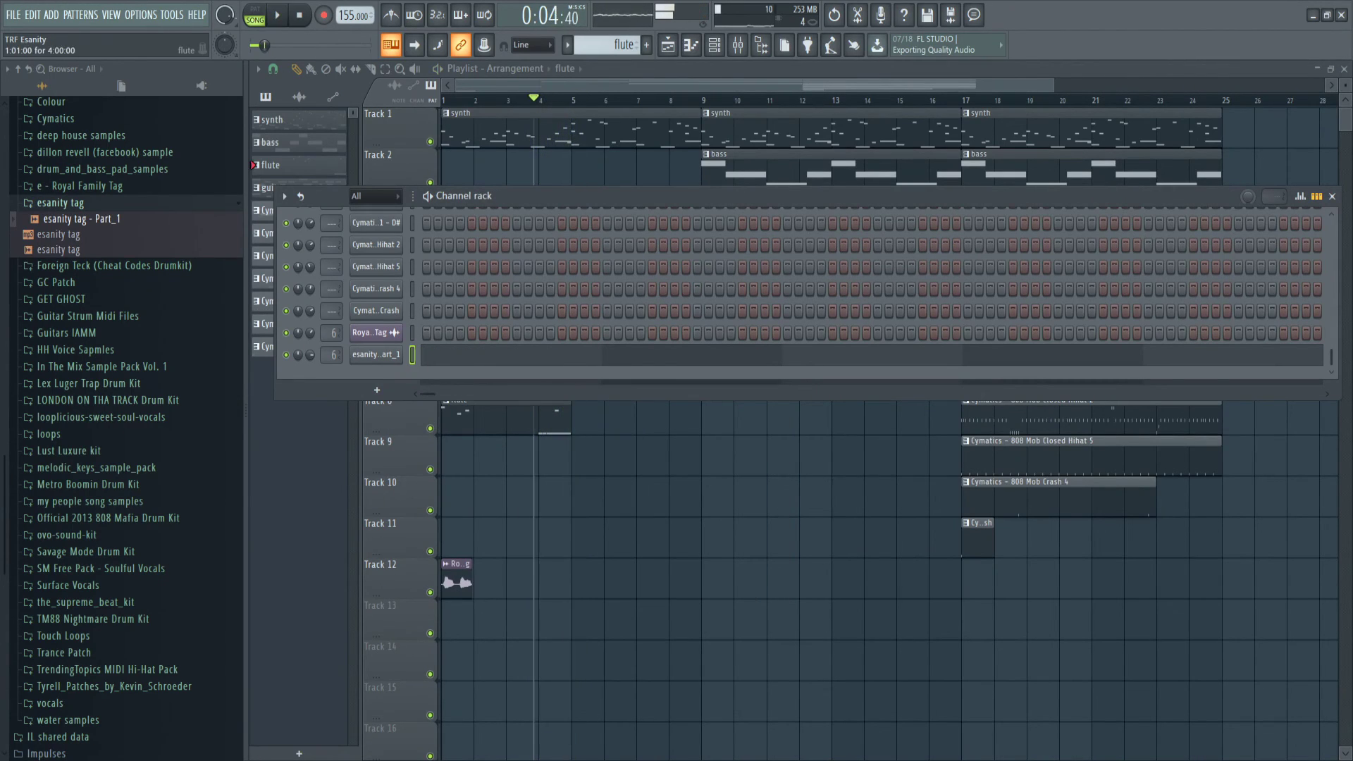
key("F6")
key("F7")
right_click(646, 420)
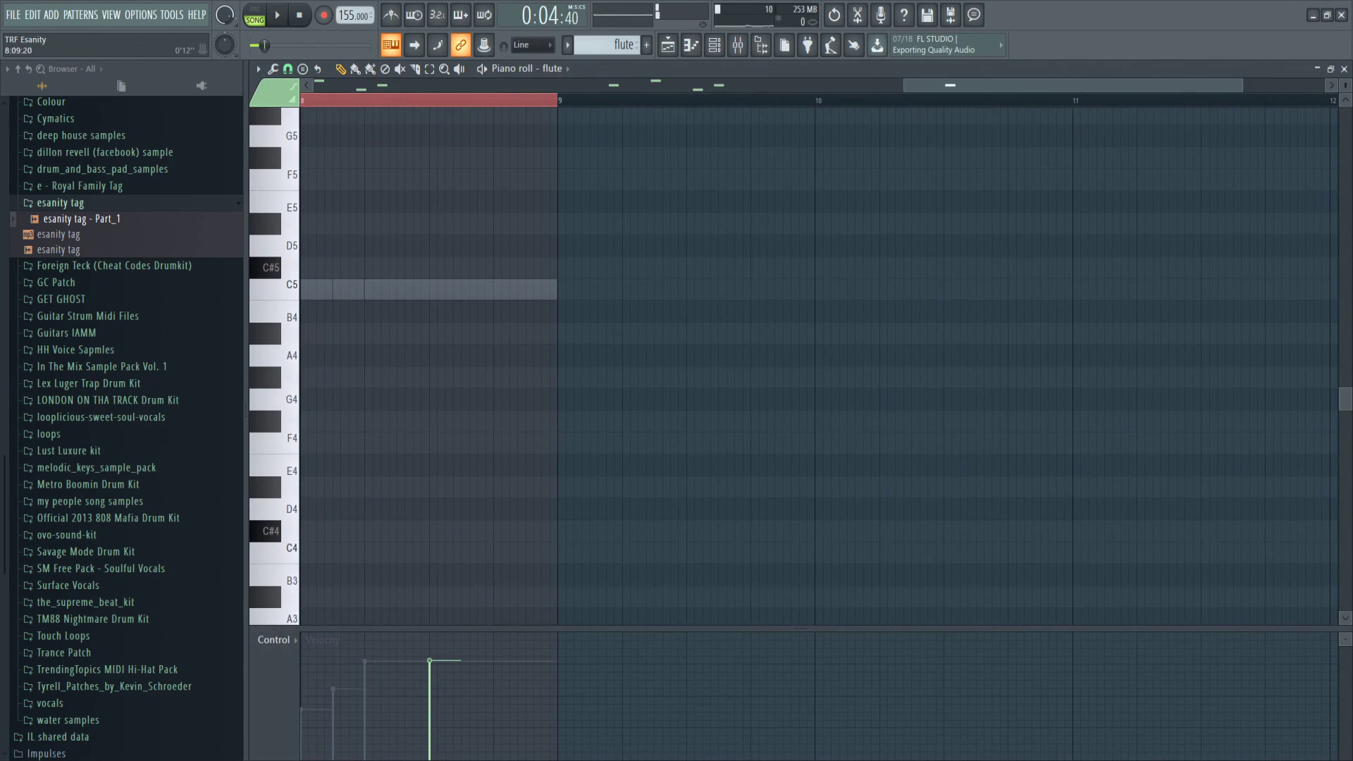
right_click(900, 270, "ctrl")
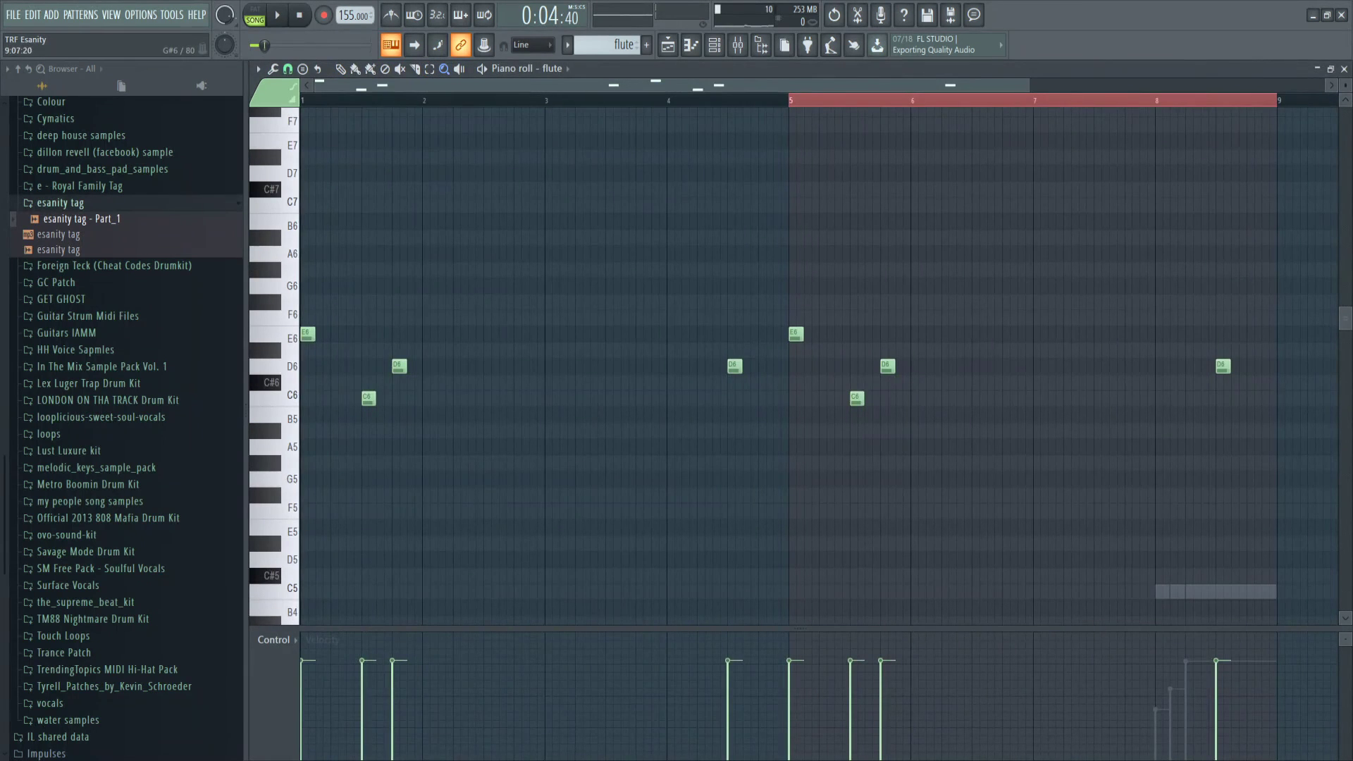
left_click(1344, 68)
- Shift the esanity tag's three C5 notes earlier so the long note spans bar 8 to bar 9, and audition them
left_click(578, 494)
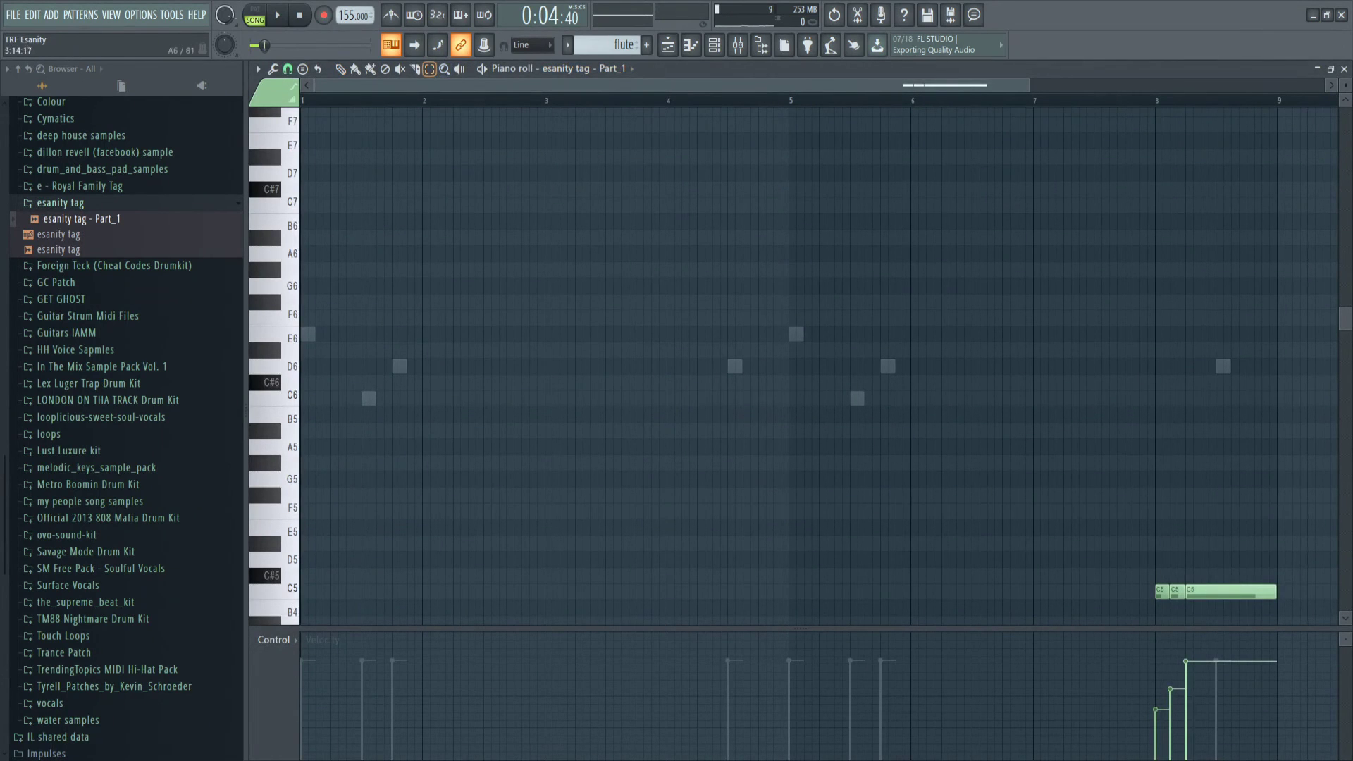
key("ctrl+a")
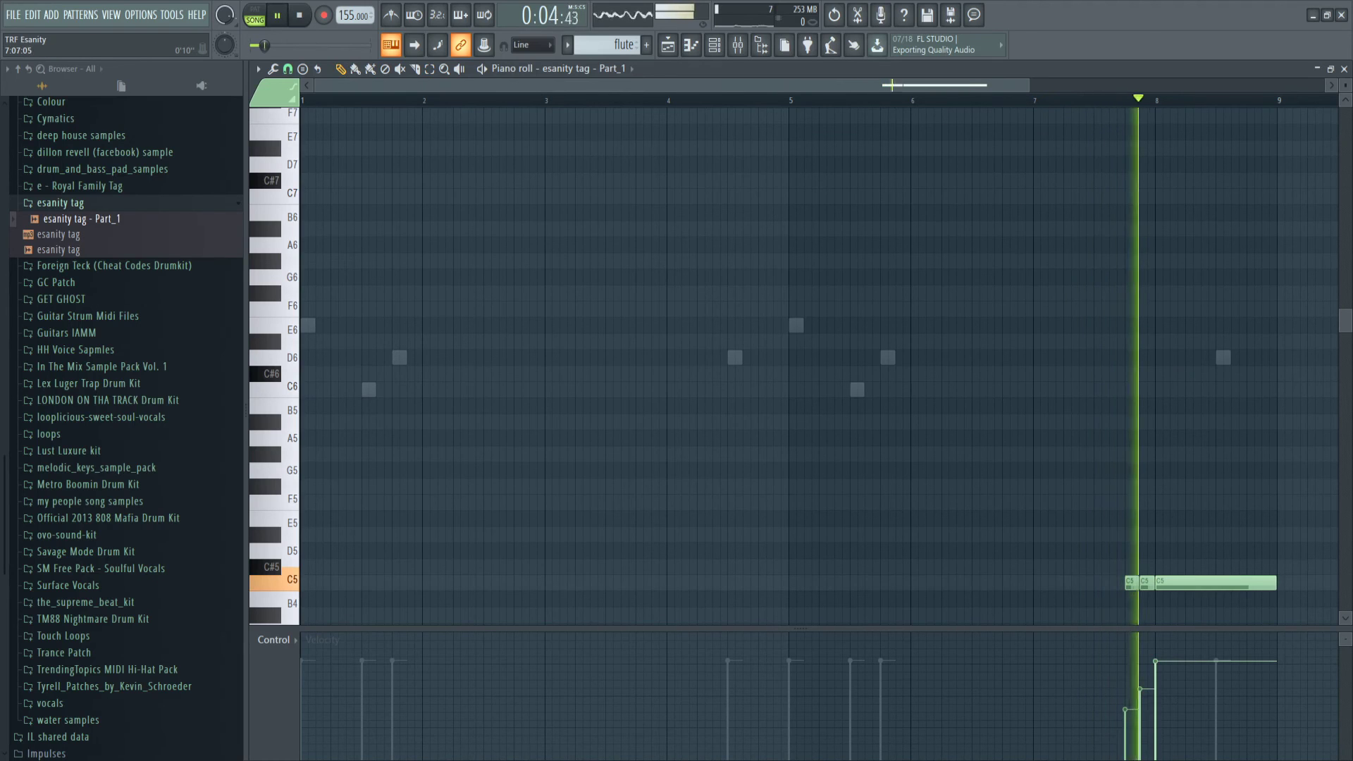
key("space")
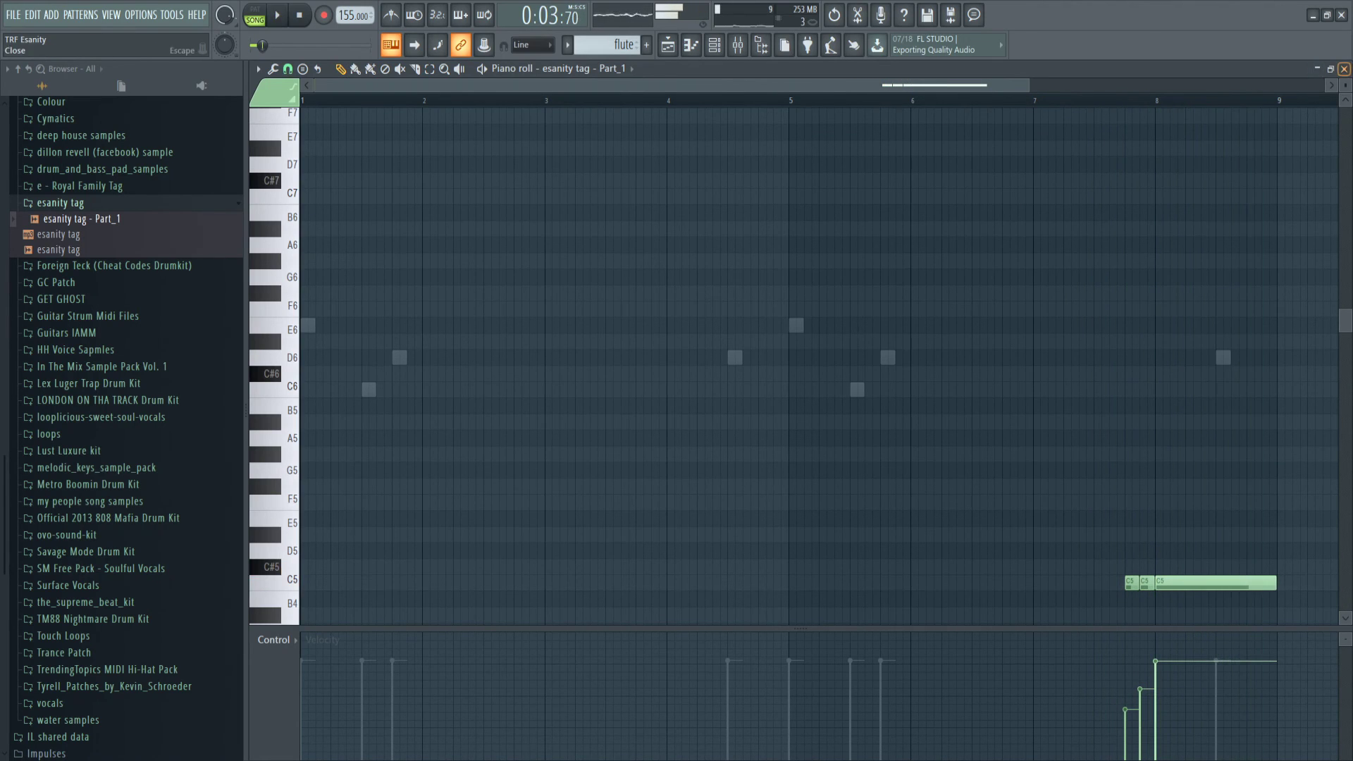
- Split the flute pattern by channel, and use the flute - esanity tag - Part_1 pattern for the clip at the start of track 8
key("F7")
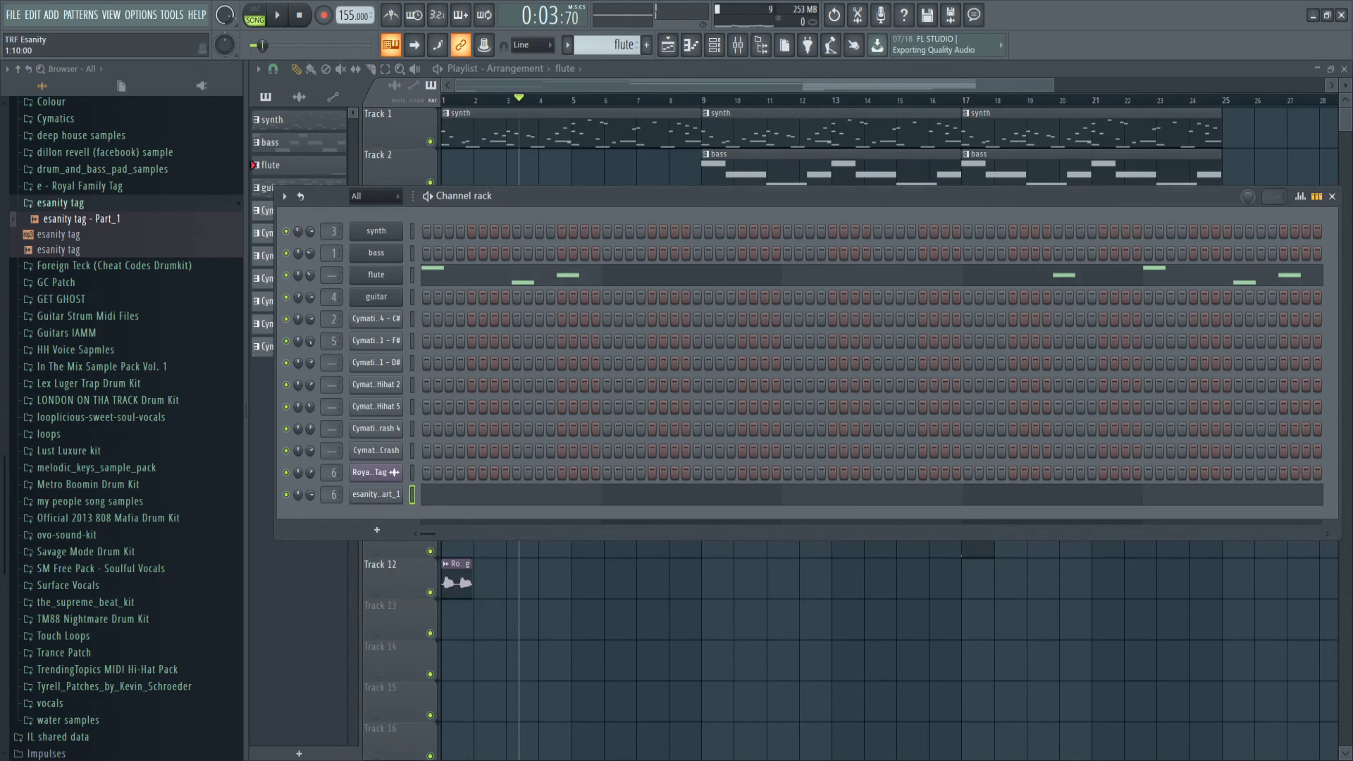
key("F6")
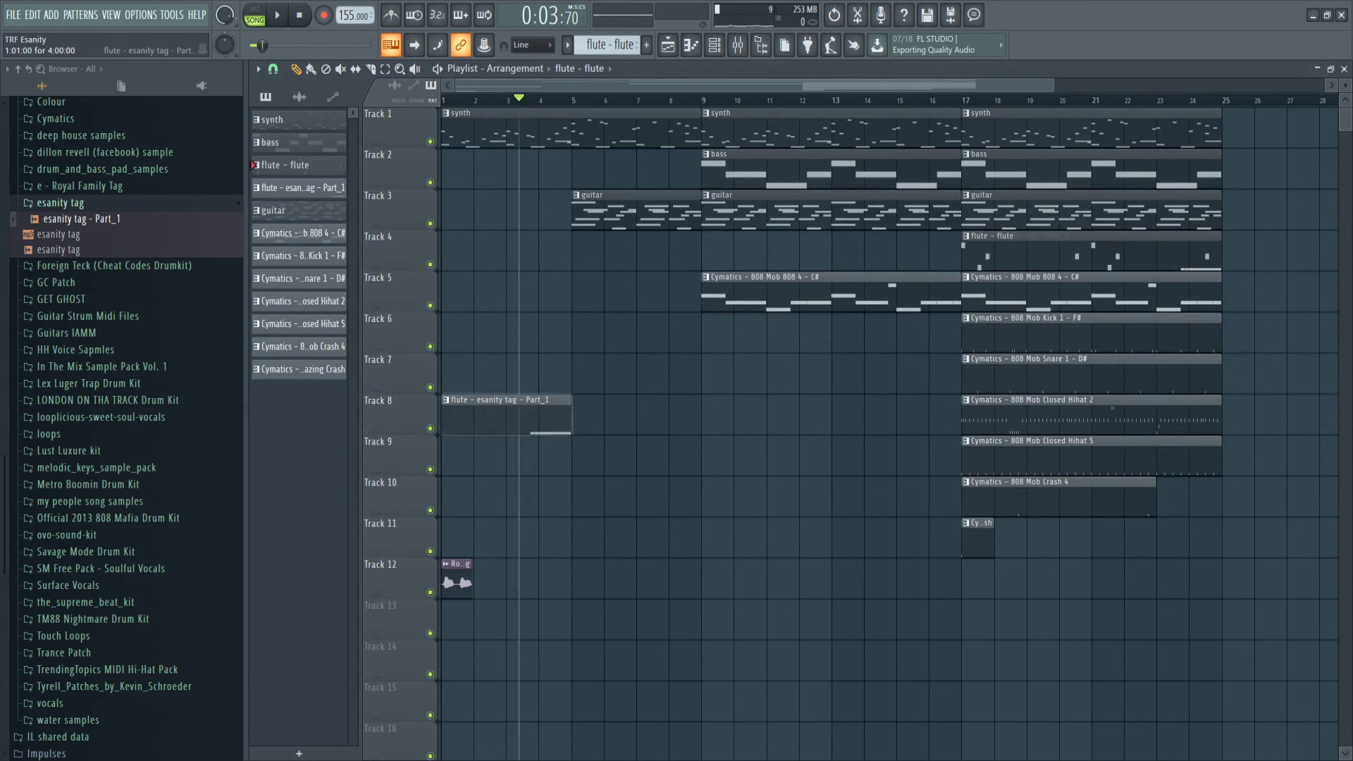
- Move the flute - esanity tag - Part_1 clip to track 13 starting at bar 5, playing the arrangement to check its timing
left_click_drag(506, 415, 506, 620)
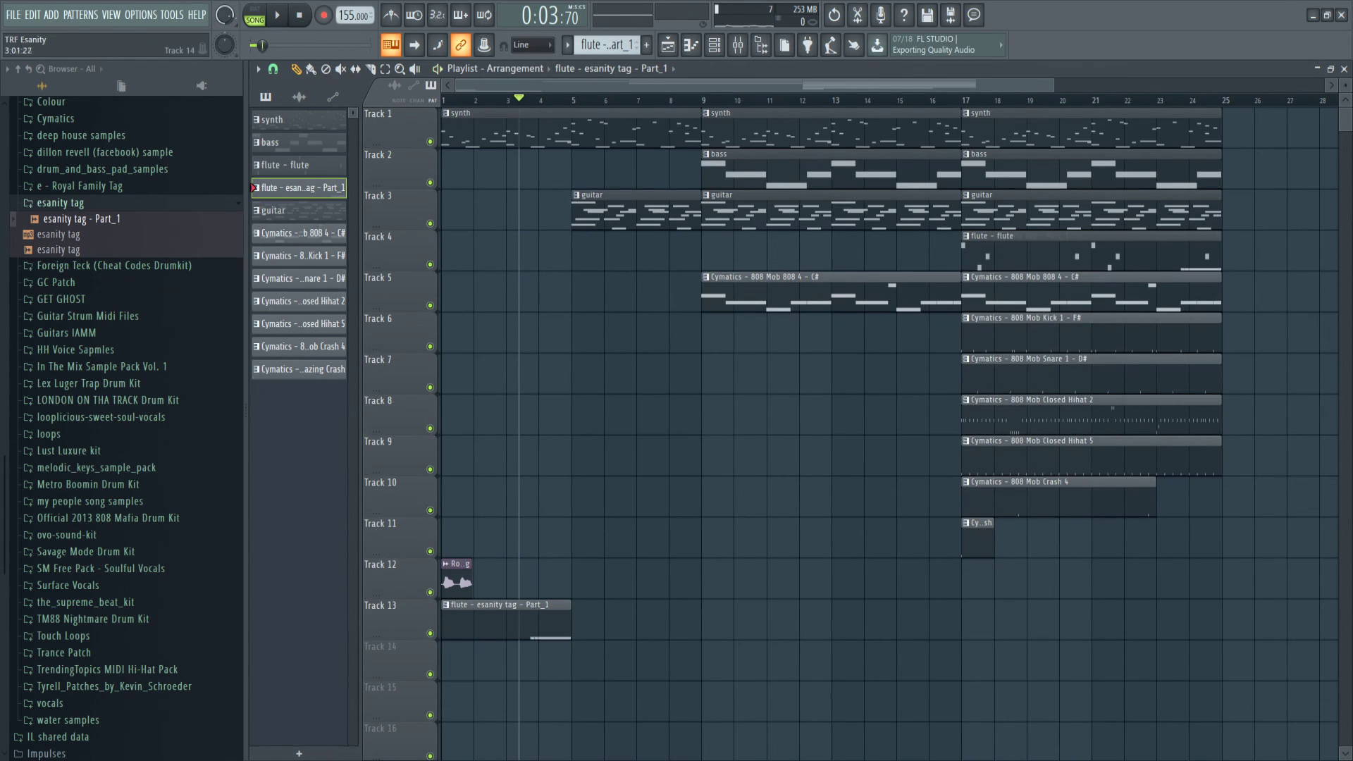
key("space")
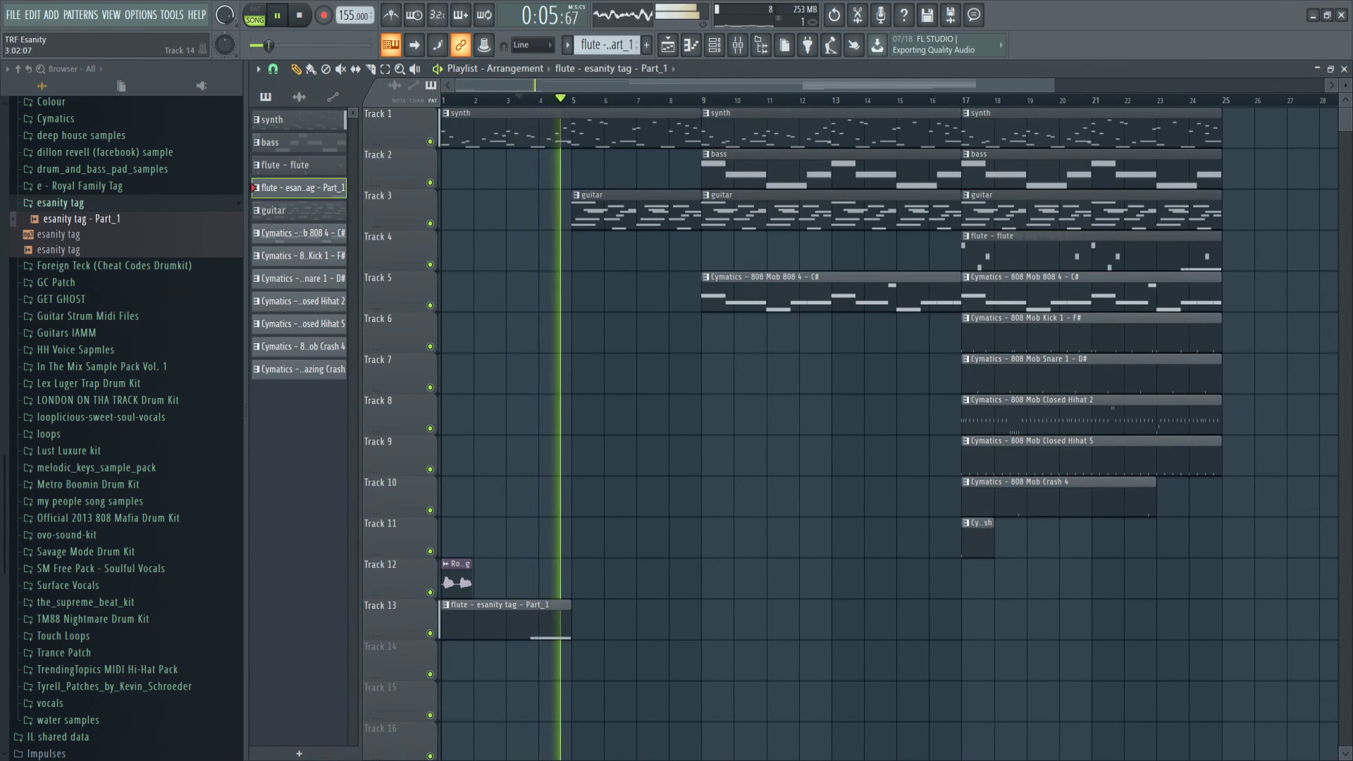
key("space")
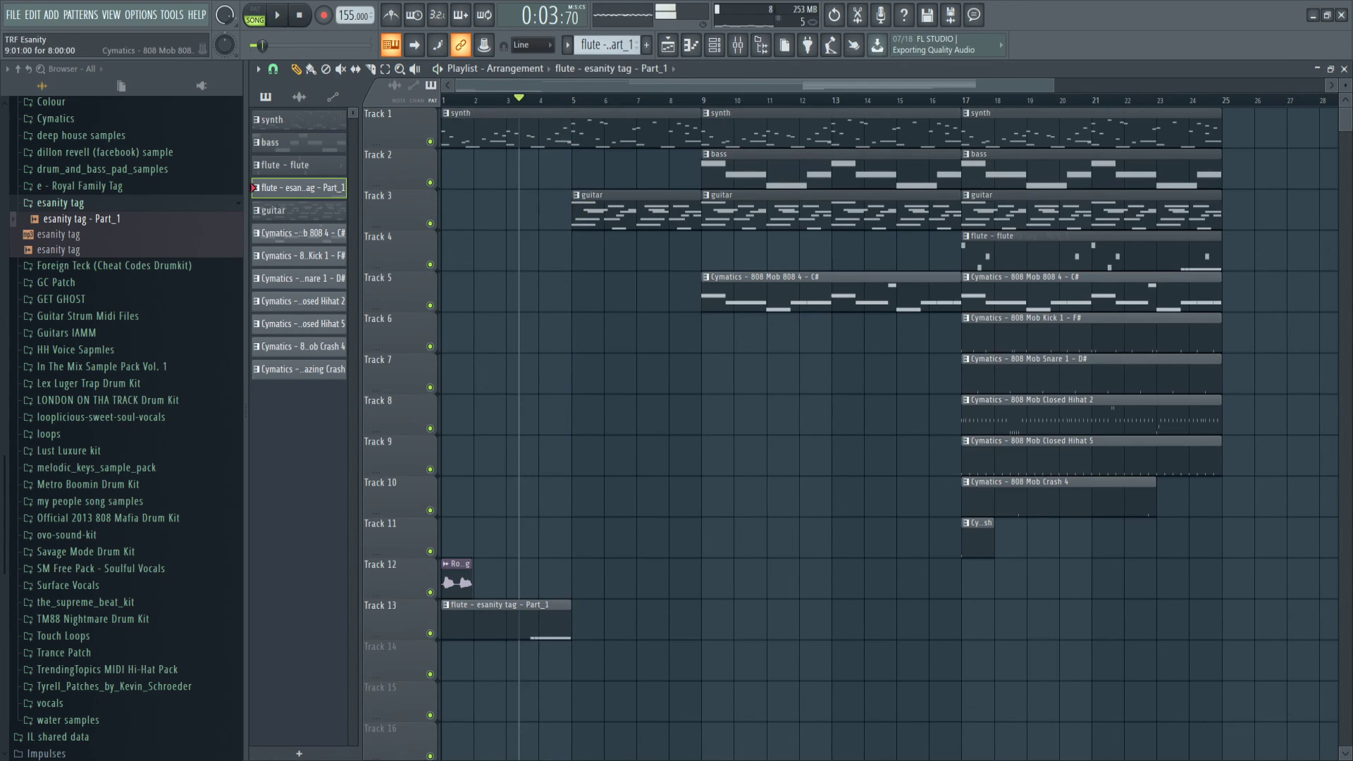
left_click_drag(506, 605, 668, 604)
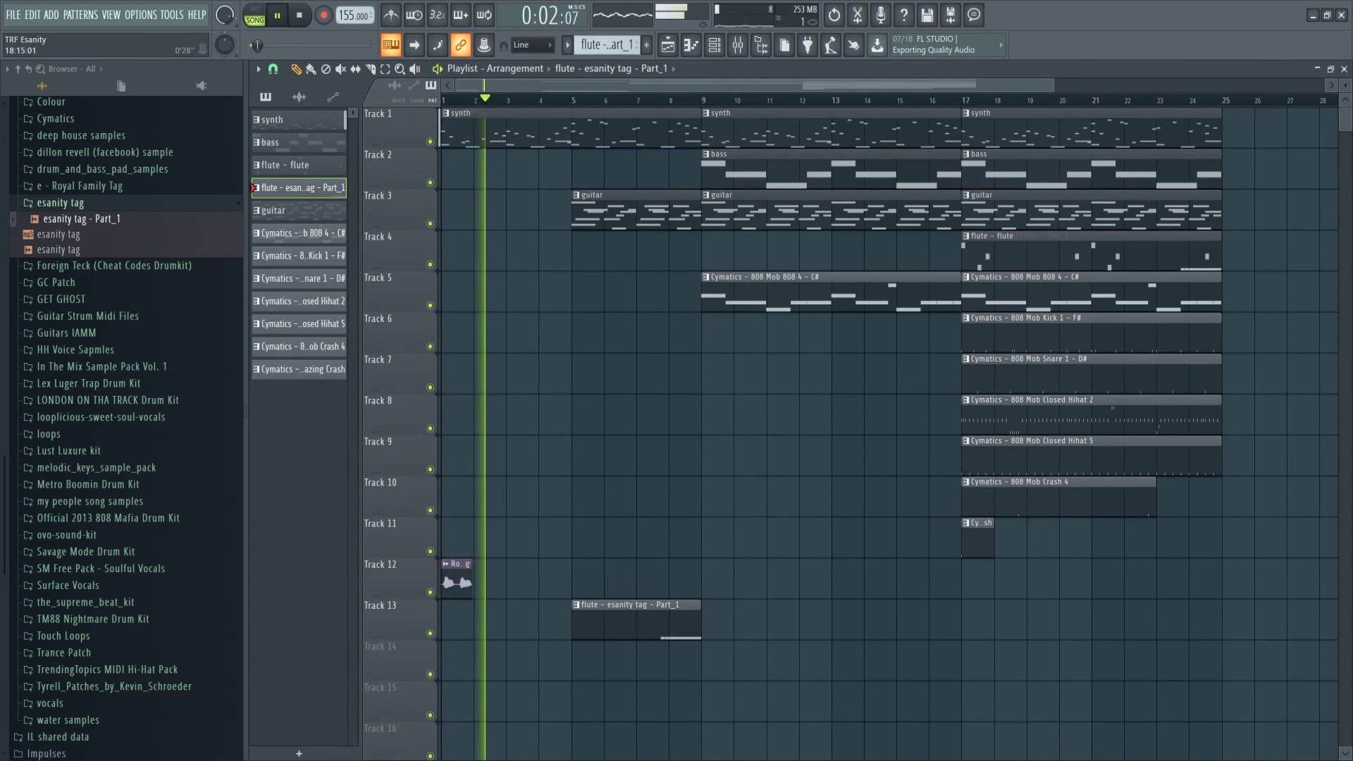
- Copy all the clips of the bar 17 to 25 section and place the duplicate at bar 25
left_click_drag(1050, 85, 1326, 85)
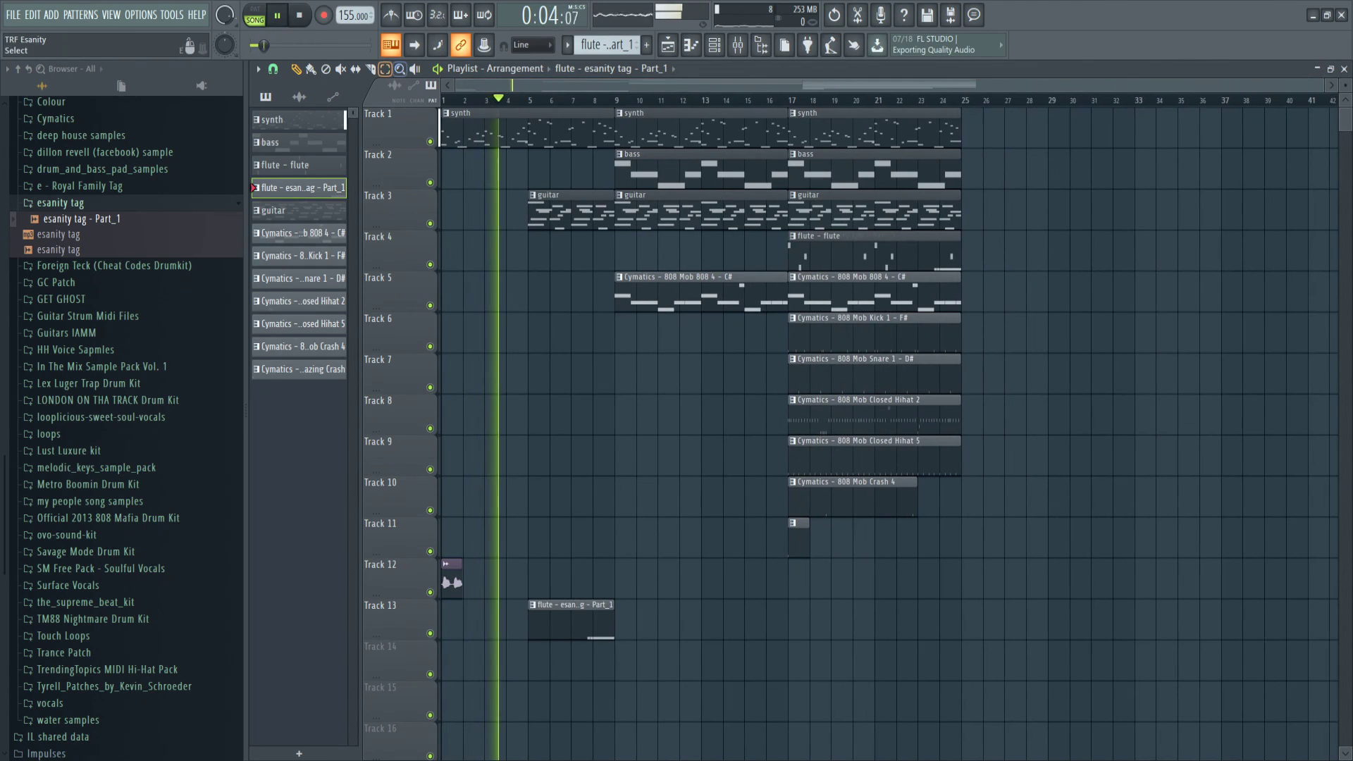
left_click_drag(788, 107, 998, 640)
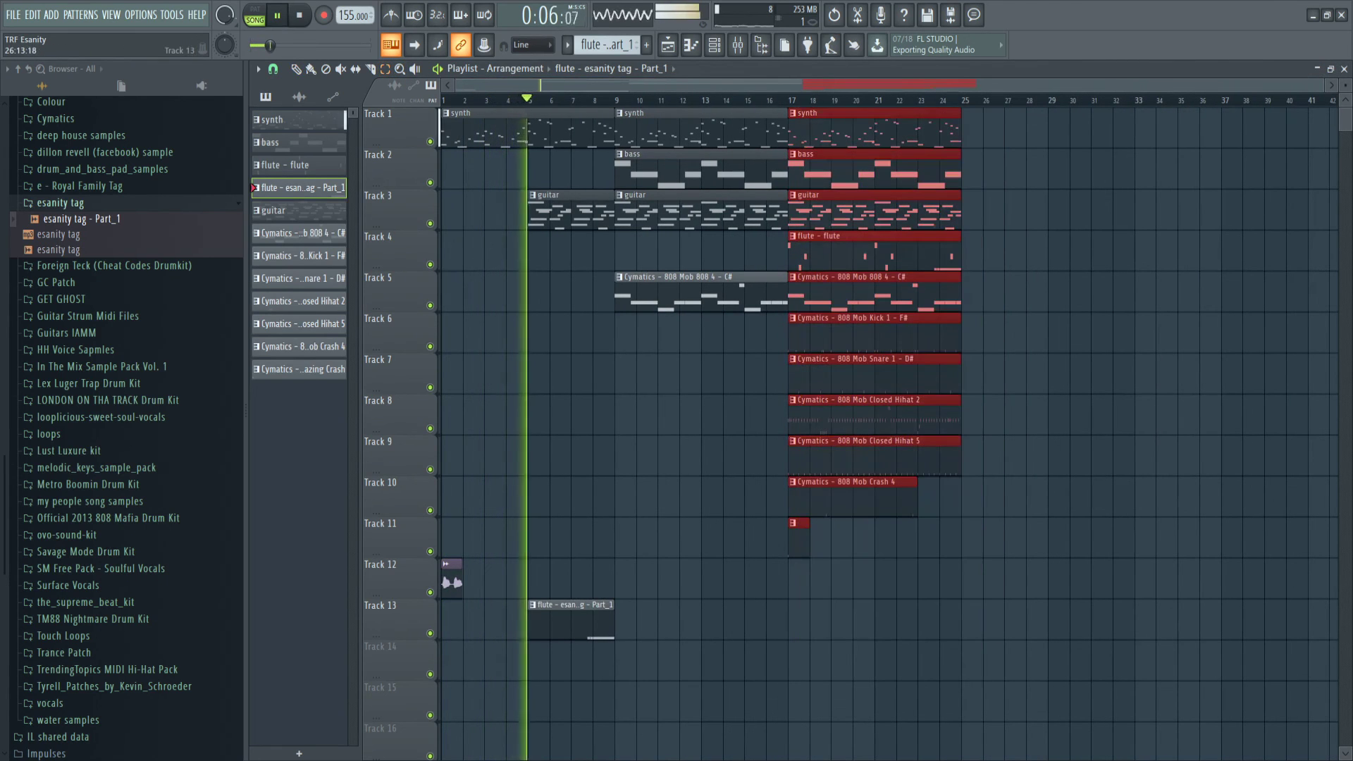
key("ctrl+c")
key("ctrl+v")
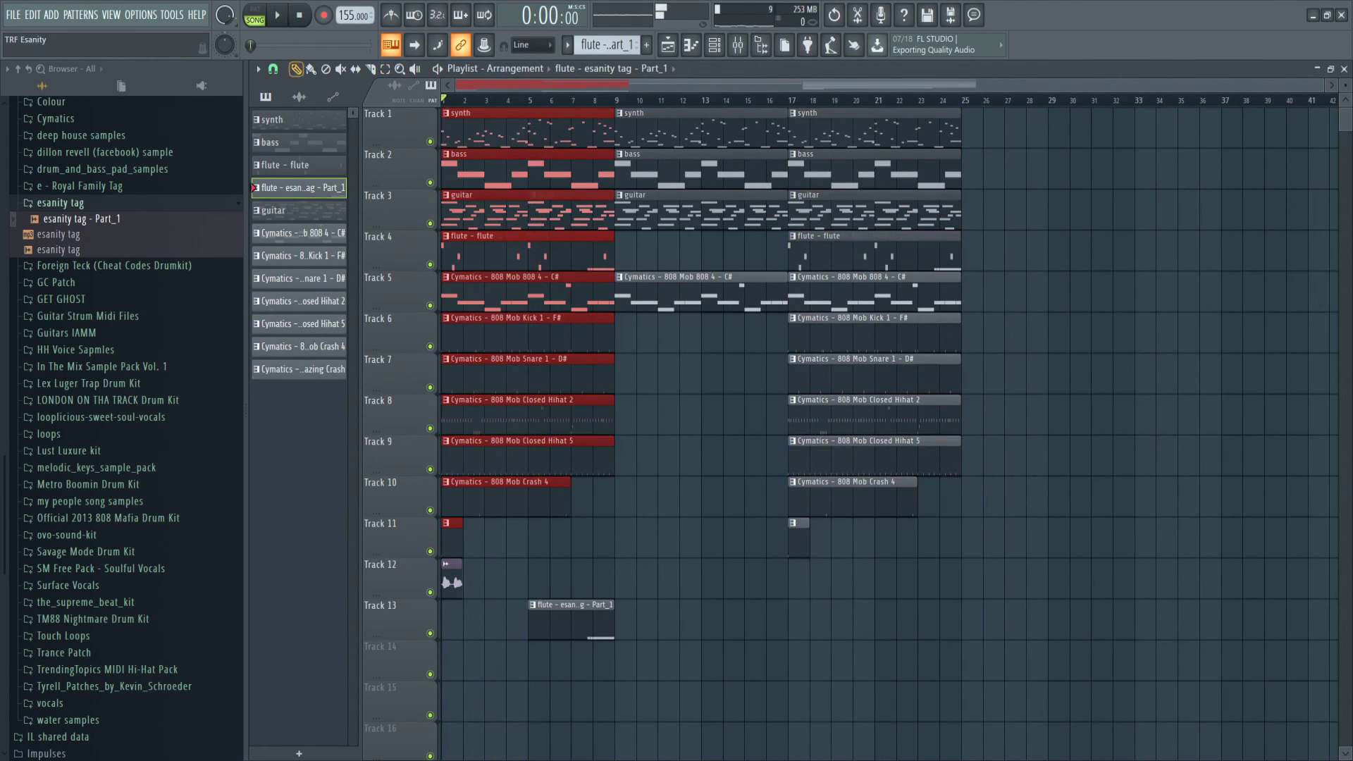
left_click_drag(473, 127, 994, 127)
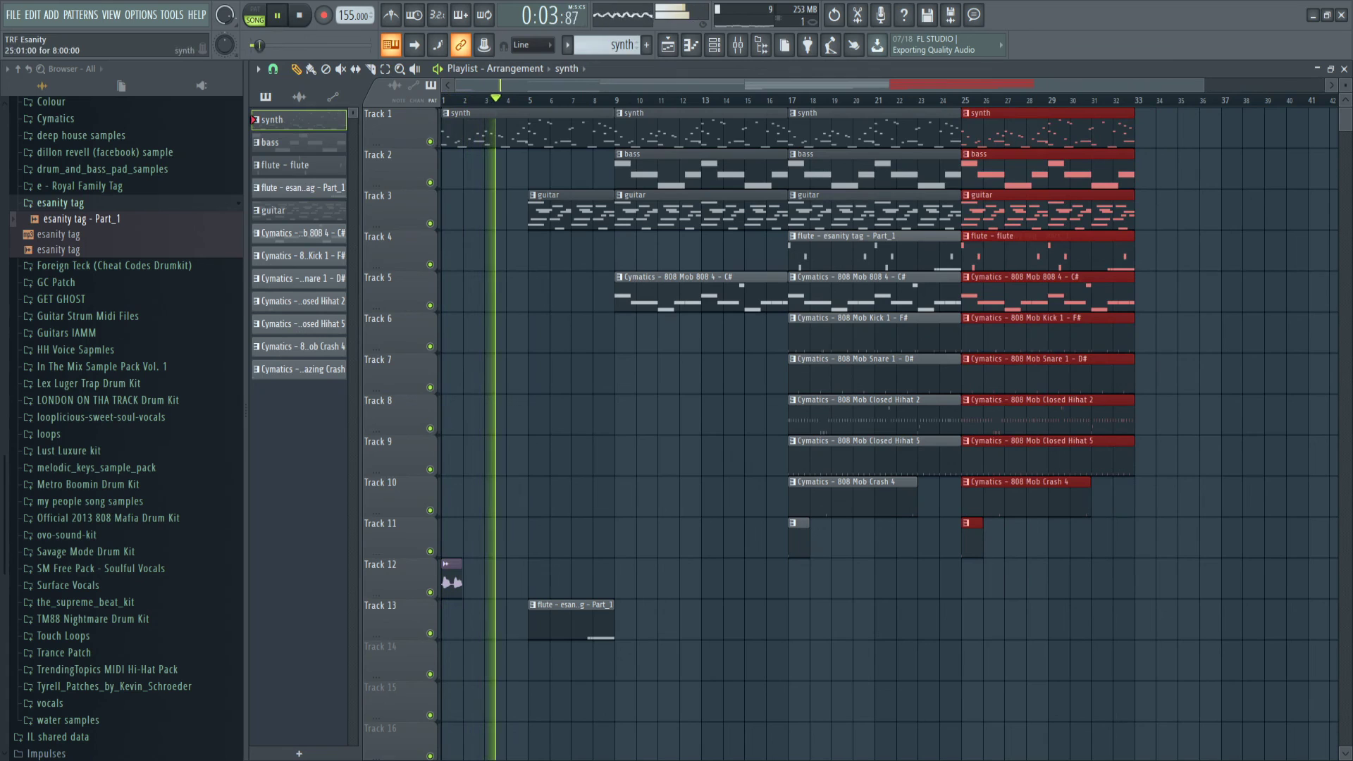
- Delete the bass, synth and flute - flute clips from the duplicated section starting at bar 25
right_click(1068, 169)
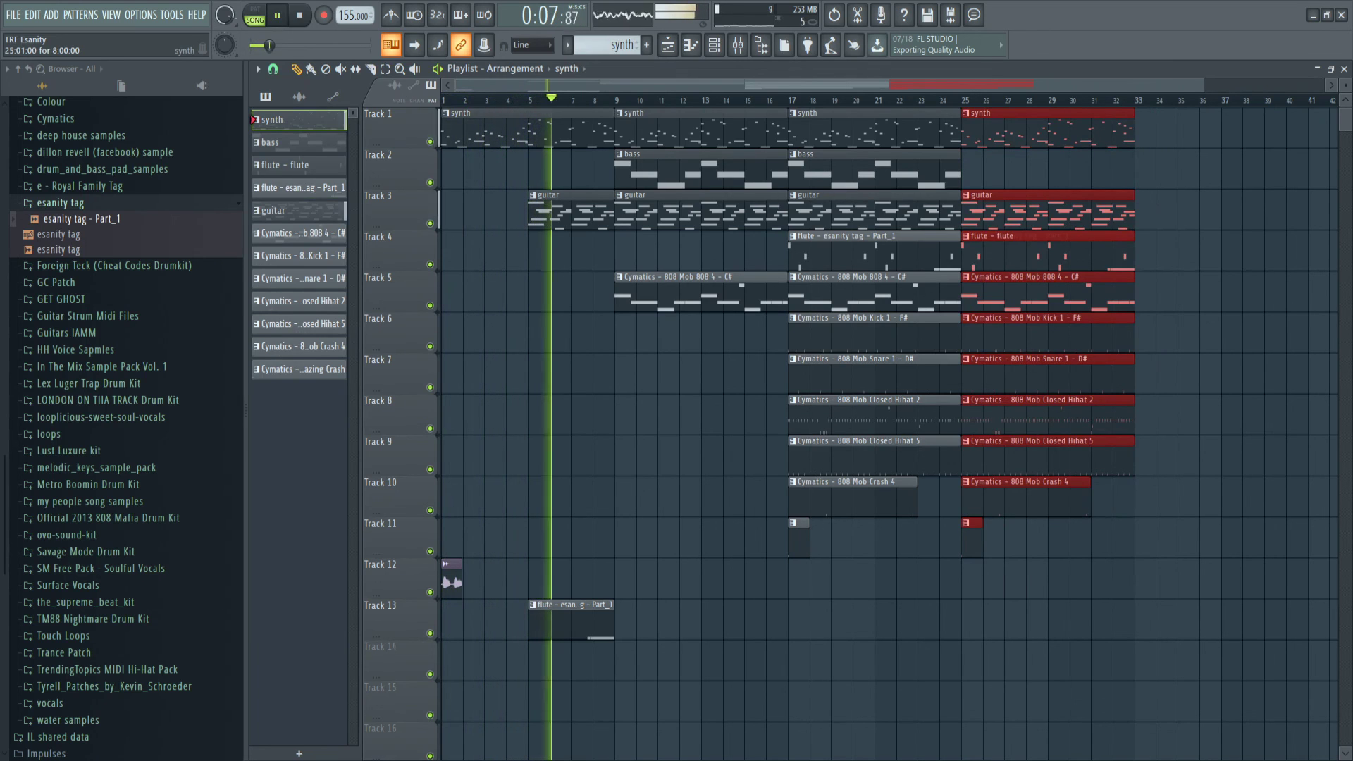
right_click(1036, 130)
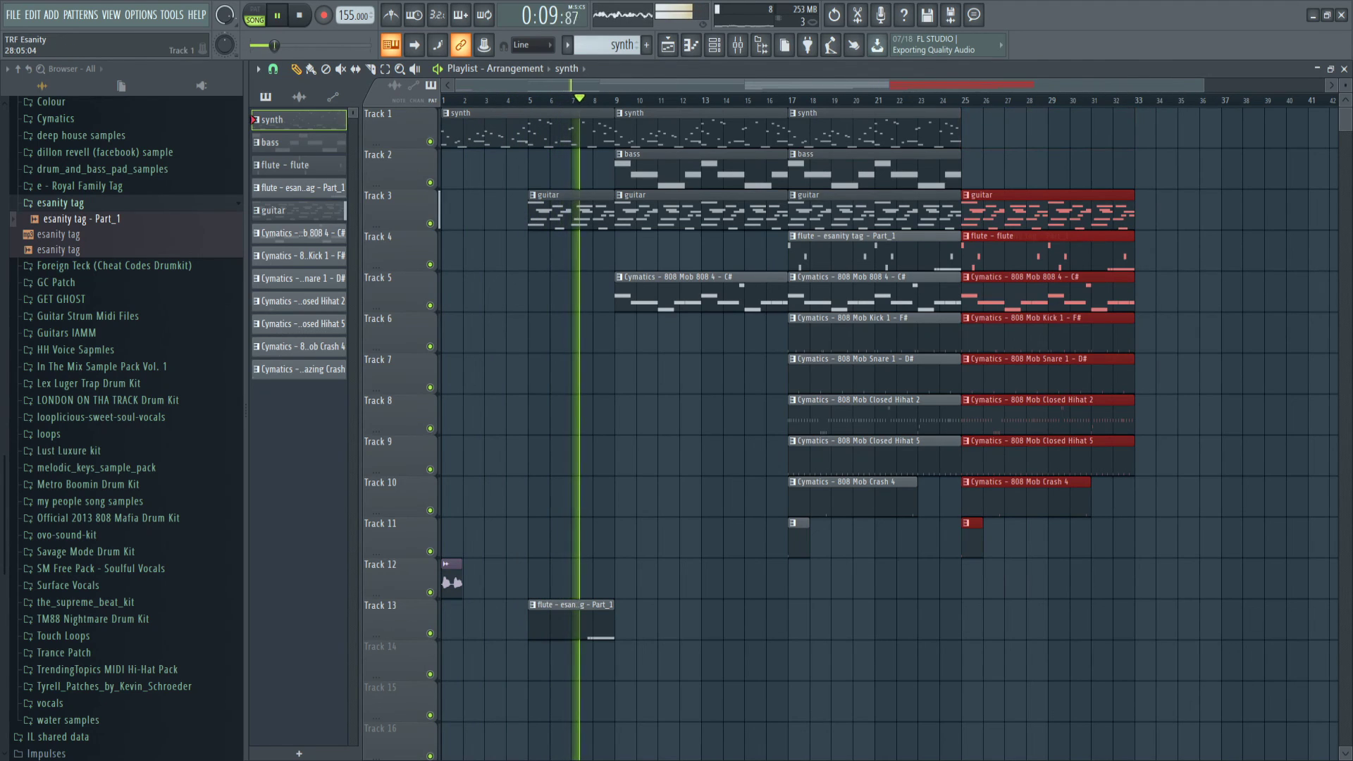
right_click(1035, 250)
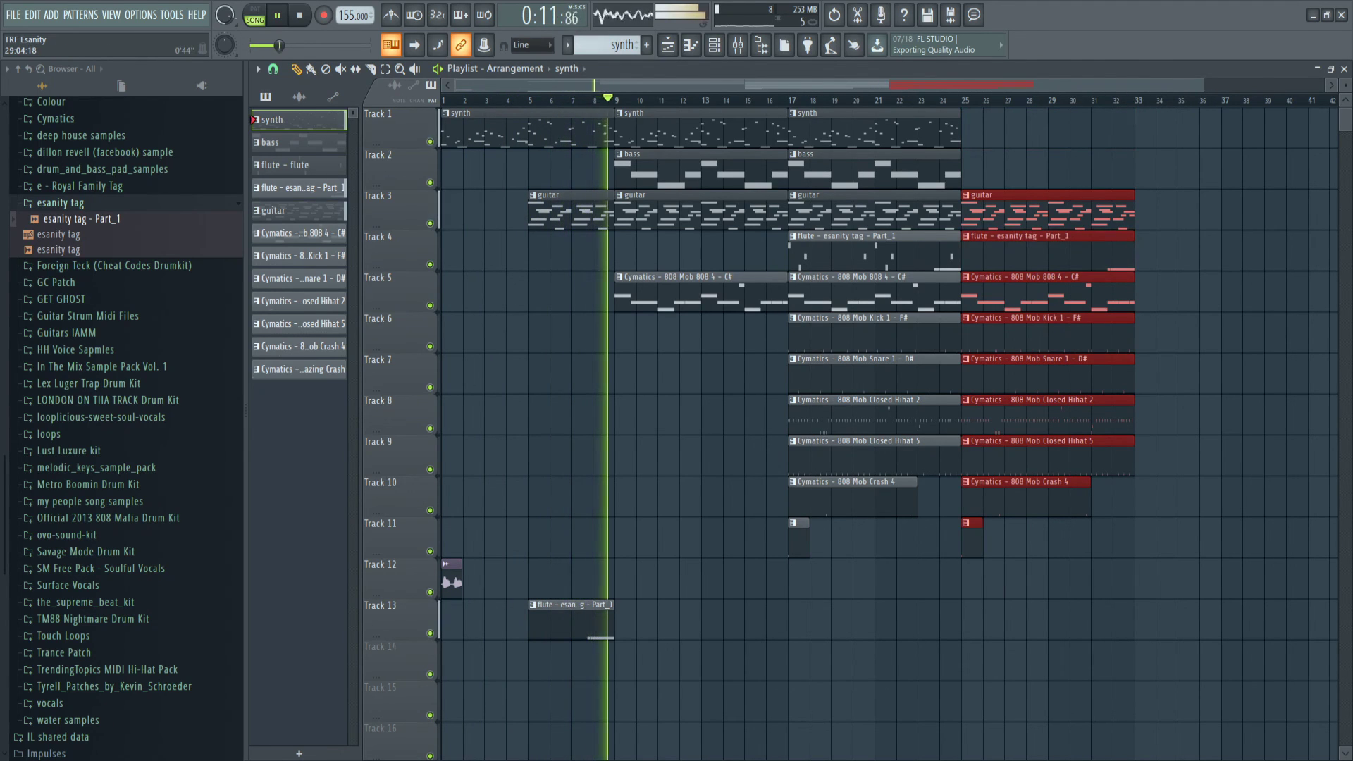